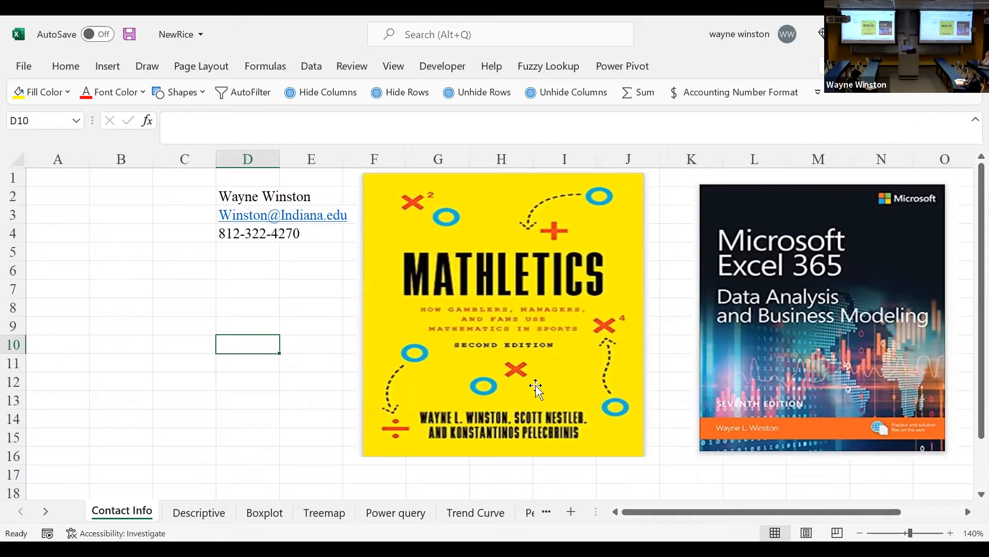
# Open the Descriptive worksheet and select the first date in the stock returns table.
pyautogui.click(195, 513)
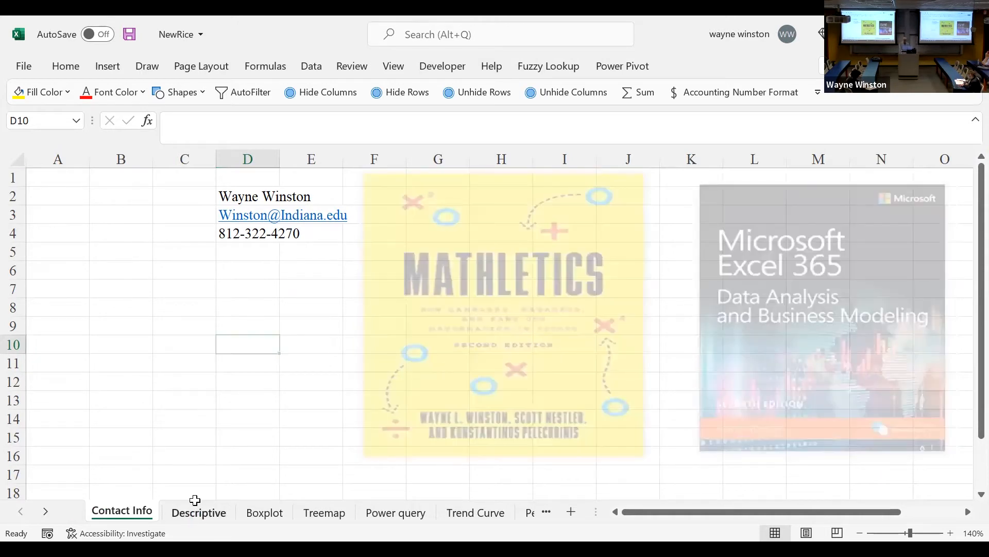
pyautogui.click(149, 202)
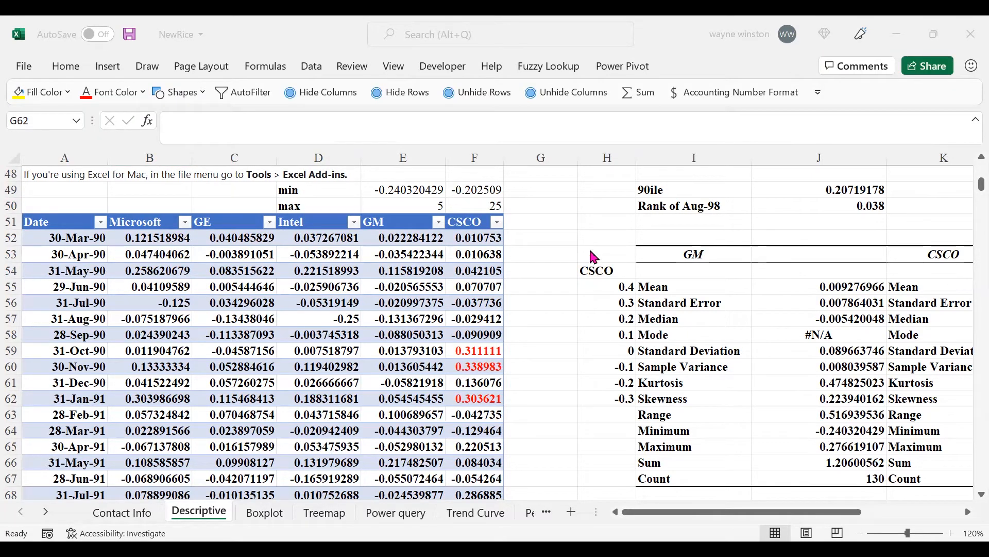
pyautogui.click(567, 199)
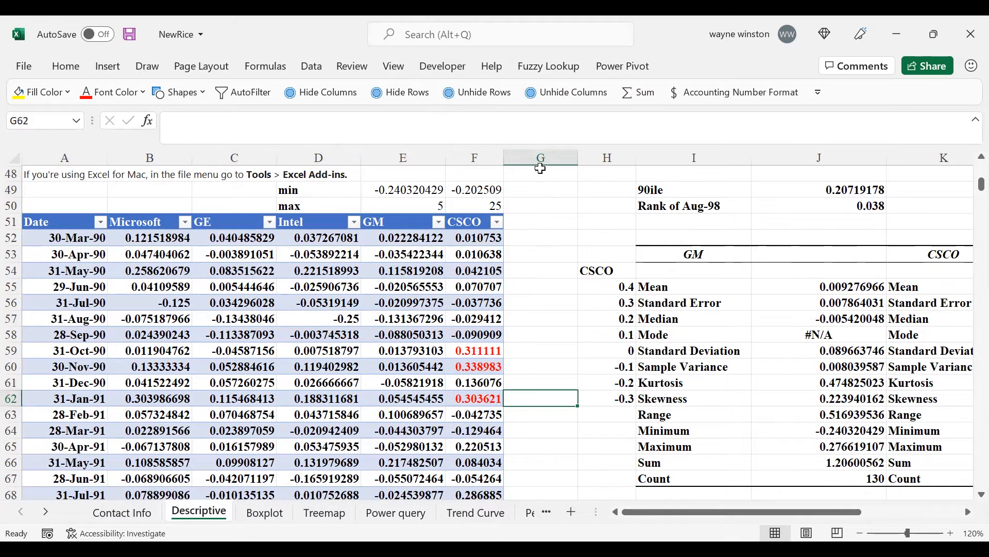
pyautogui.click(535, 219)
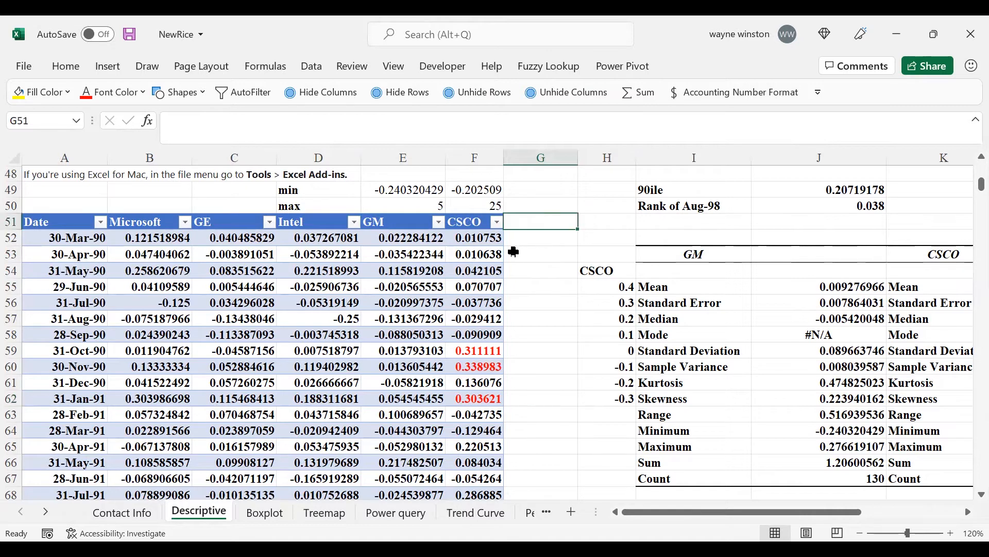
pyautogui.click(75, 238)
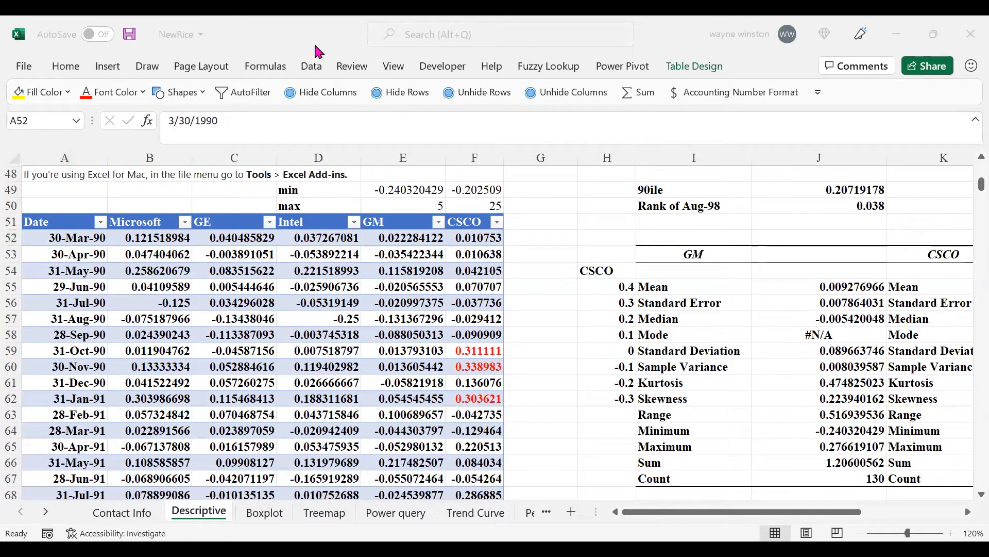
# Start a Descriptive Statistics analysis with the GM and CSCO columns, E51:F181 including headers, as the input range.
pyautogui.click(313, 72)
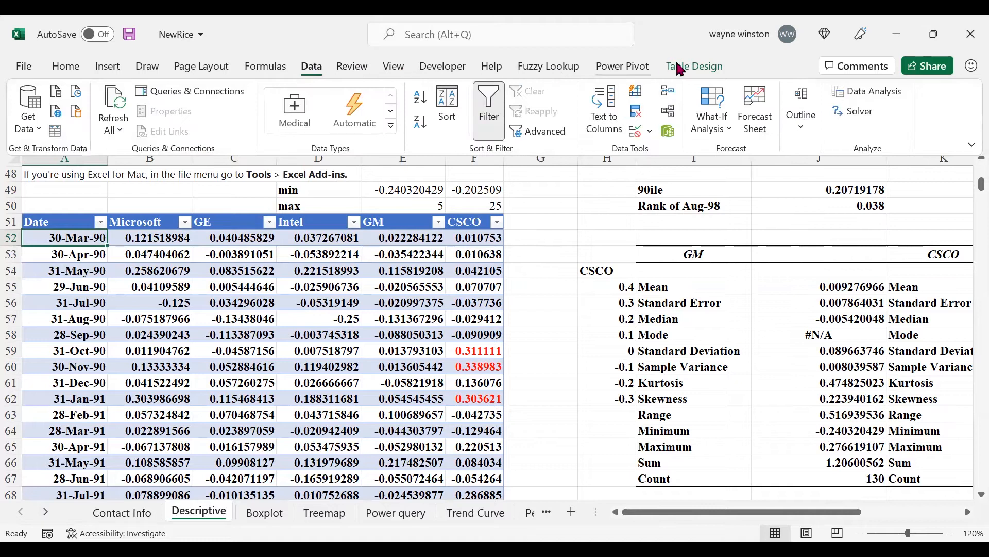
pyautogui.click(857, 94)
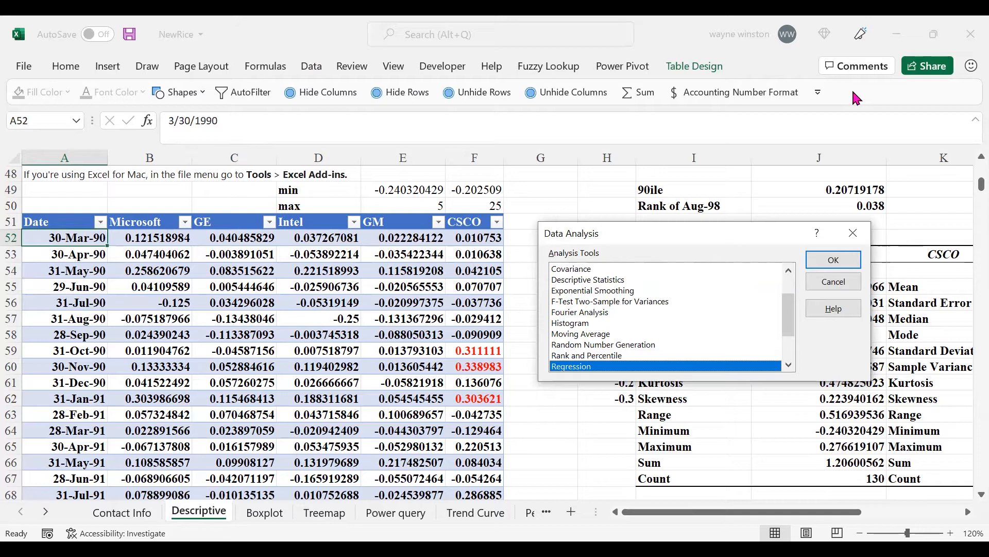
pyautogui.click(618, 280)
pyautogui.click(834, 267)
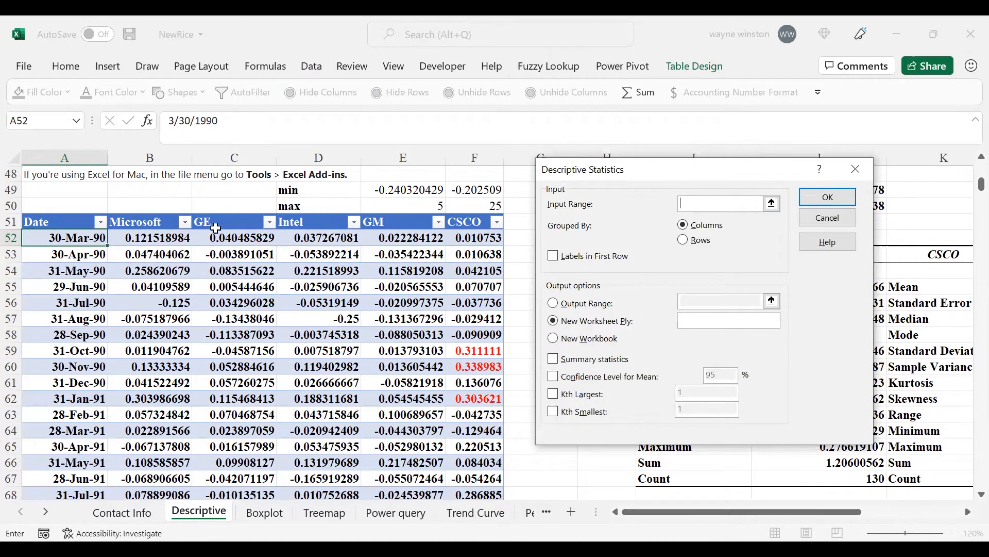
pyautogui.click(390, 228)
pyautogui.moveTo(390, 226); pyautogui.dragTo(464, 220)
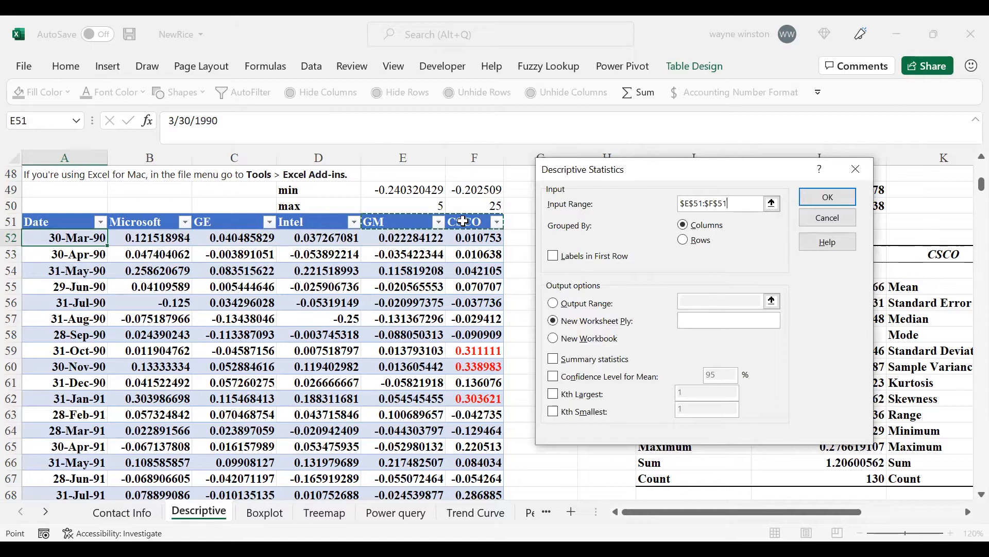
pyautogui.hotkey('ctrl', 'shift', 'Down')
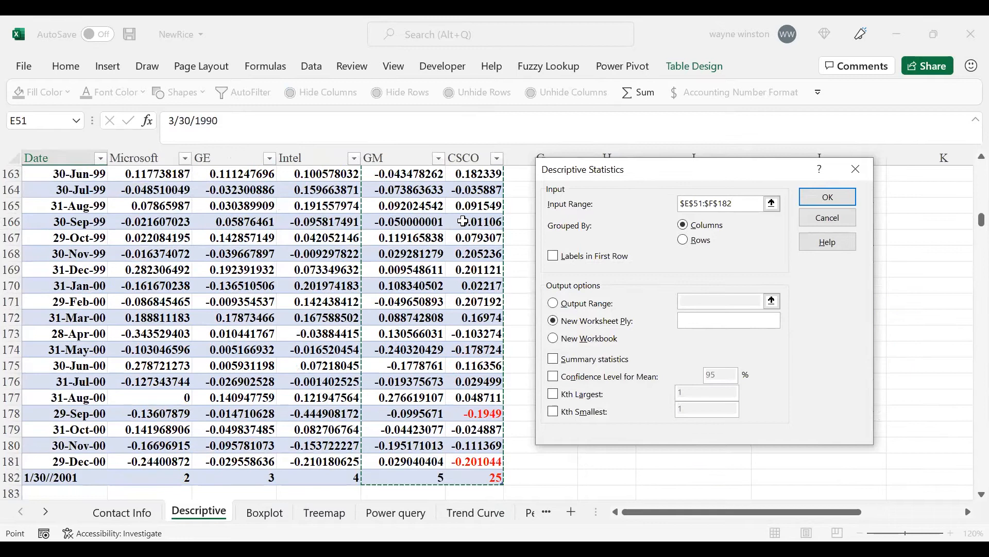
pyautogui.hotkey('shift', 'Up')
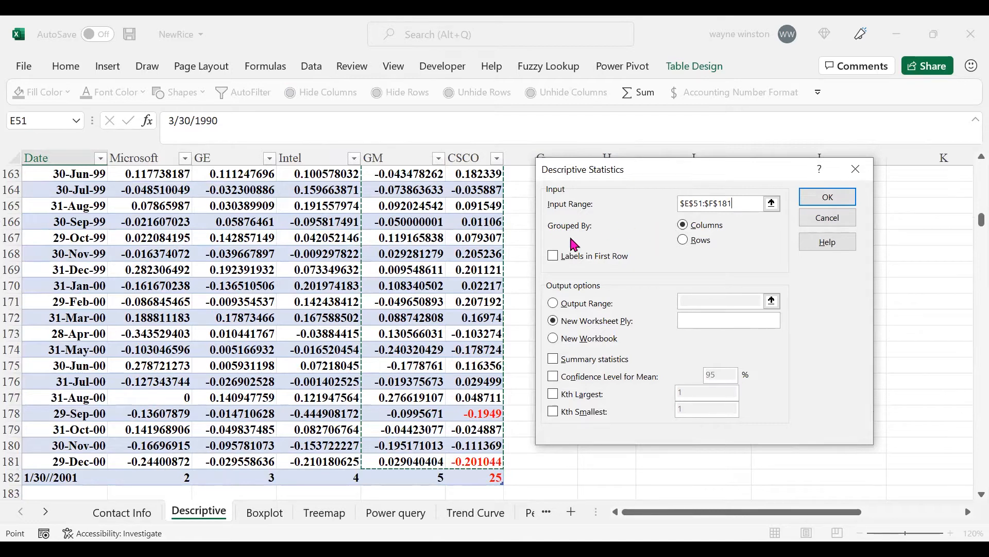
# Run the analysis with labels in the first row and summary statistics output at cell I53, overwriting the existing results.
pyautogui.click(554, 257)
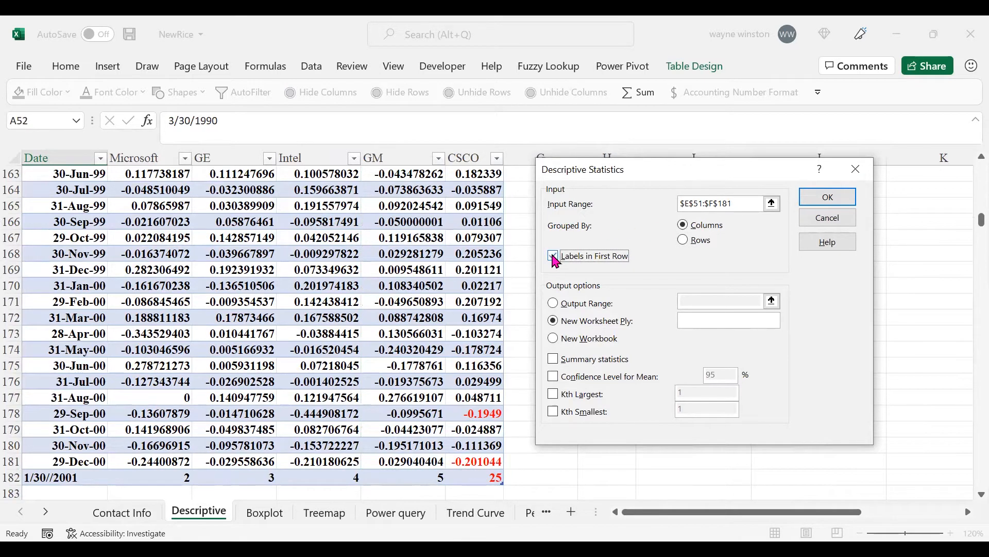
pyautogui.click(555, 304)
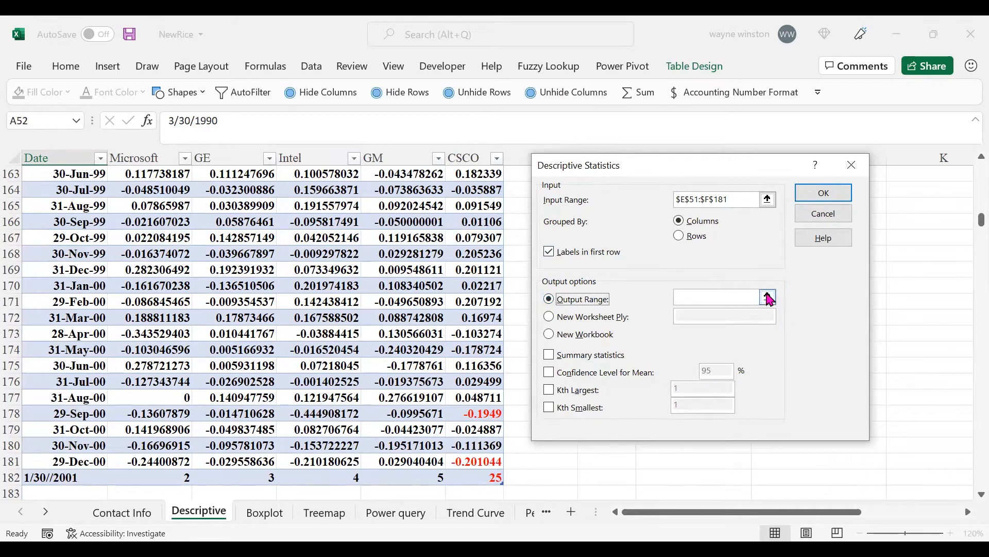
pyautogui.click(768, 298)
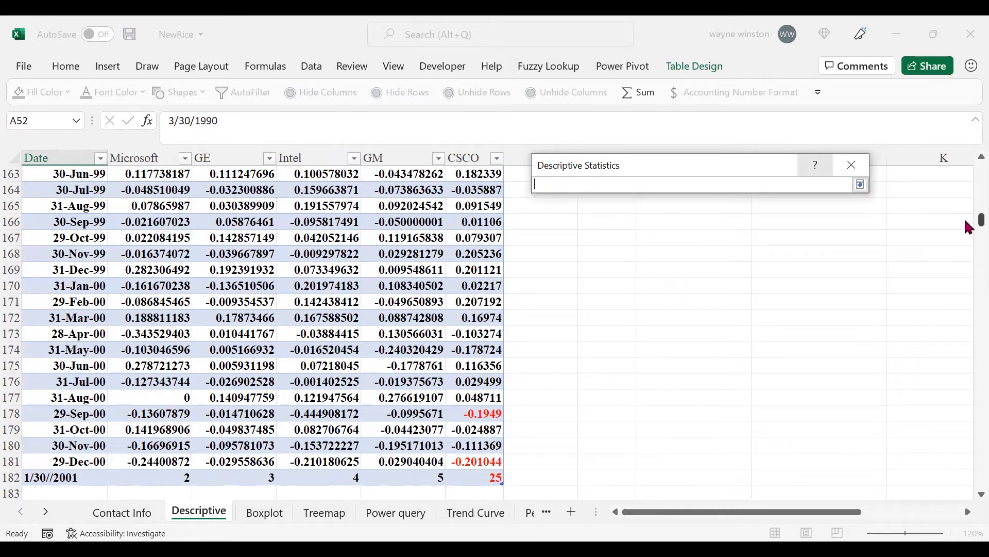
pyautogui.moveTo(969, 226); pyautogui.dragTo(973, 160)
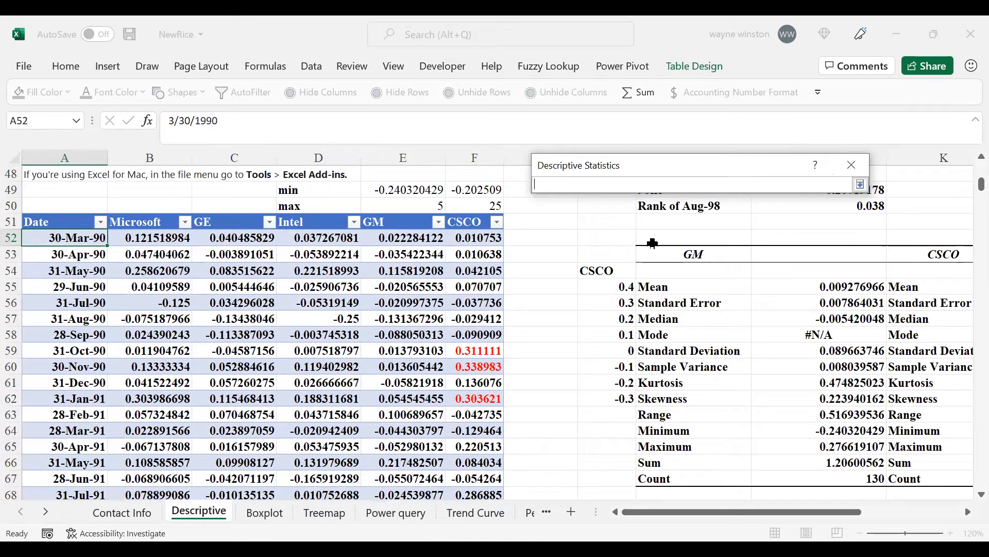
pyautogui.click(669, 254)
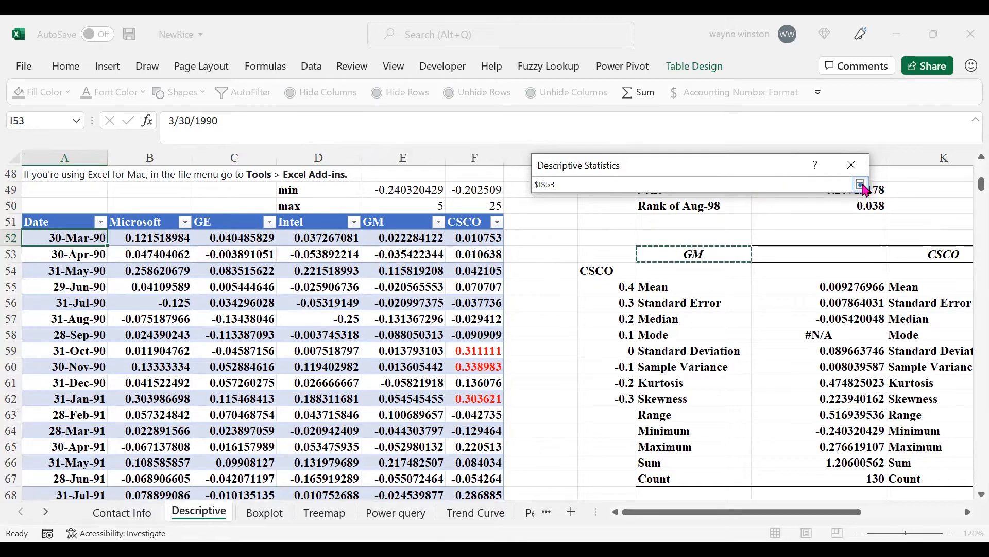
pyautogui.click(860, 185)
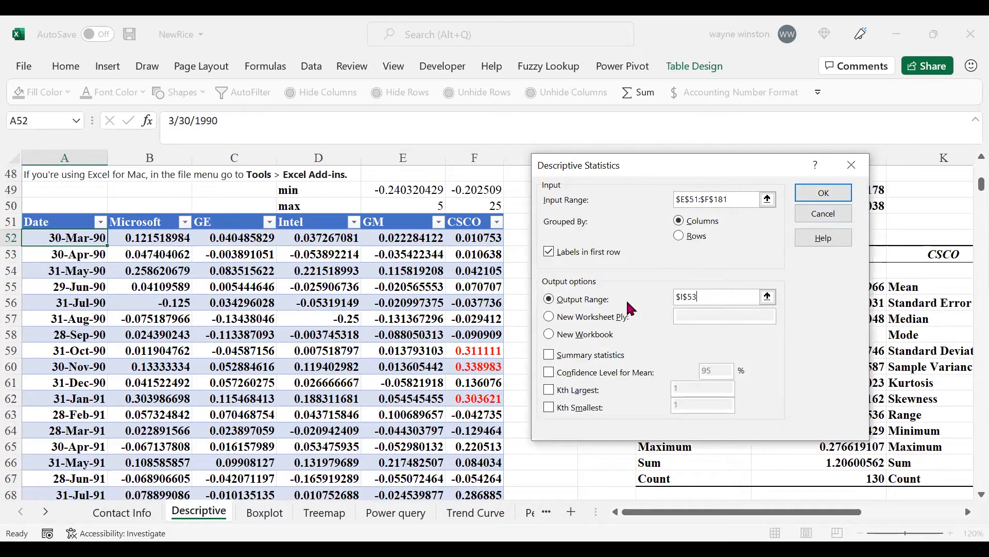
pyautogui.click(550, 355)
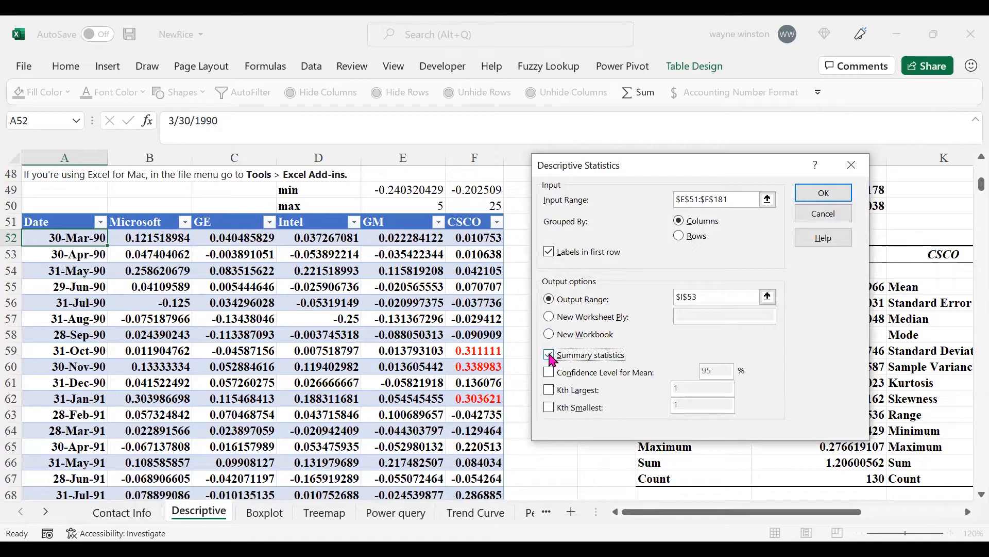
pyautogui.click(819, 191)
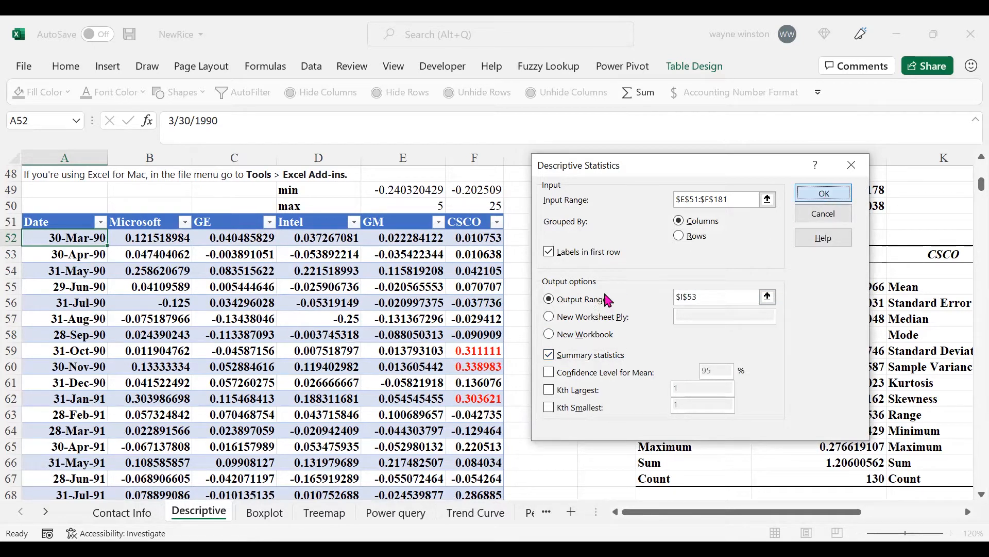
pyautogui.click(442, 331)
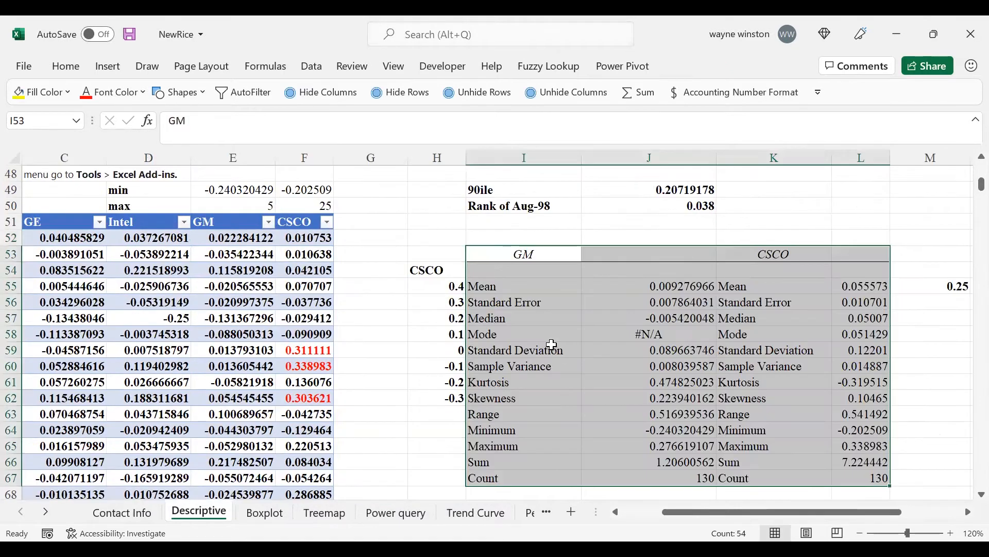
# Enter =AVERAGE(CSCO) in cell M55, beside the CSCO mean, to average the CSCO returns.
pyautogui.click(552, 347)
pyautogui.click(546, 299)
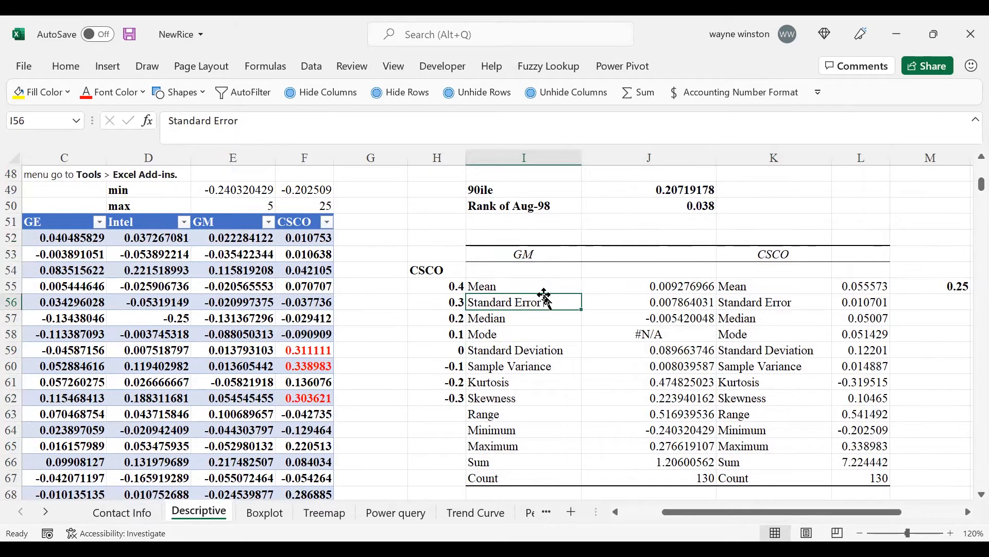
pyautogui.press('Right')
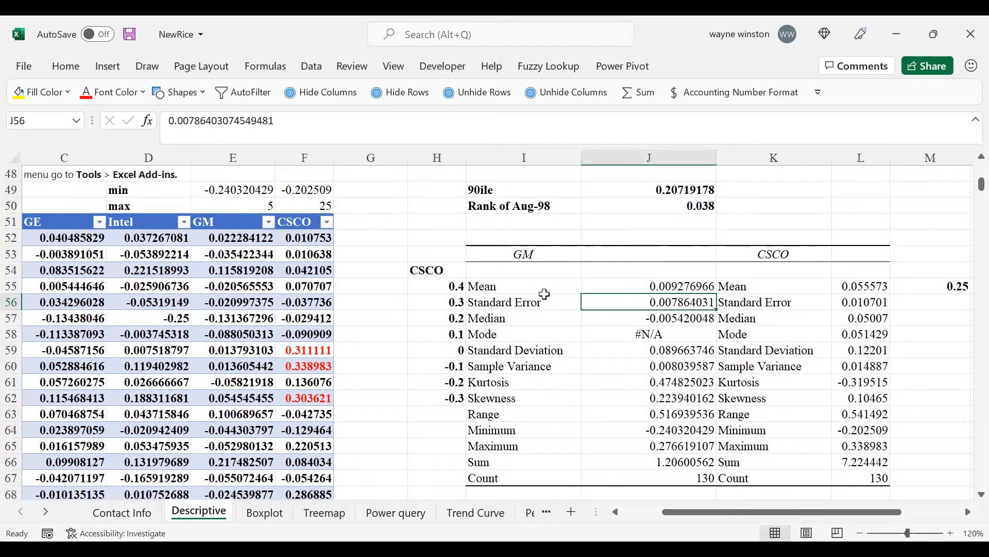
pyautogui.press('Right')
pyautogui.press('Right')
pyautogui.press('Right')
pyautogui.press('Right')
pyautogui.press('Up')
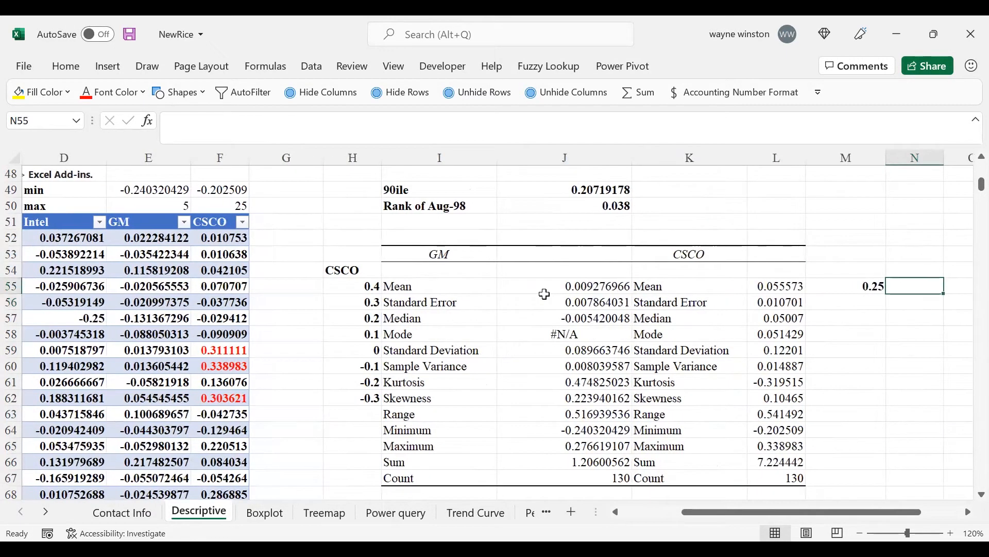
pyautogui.press('Left')
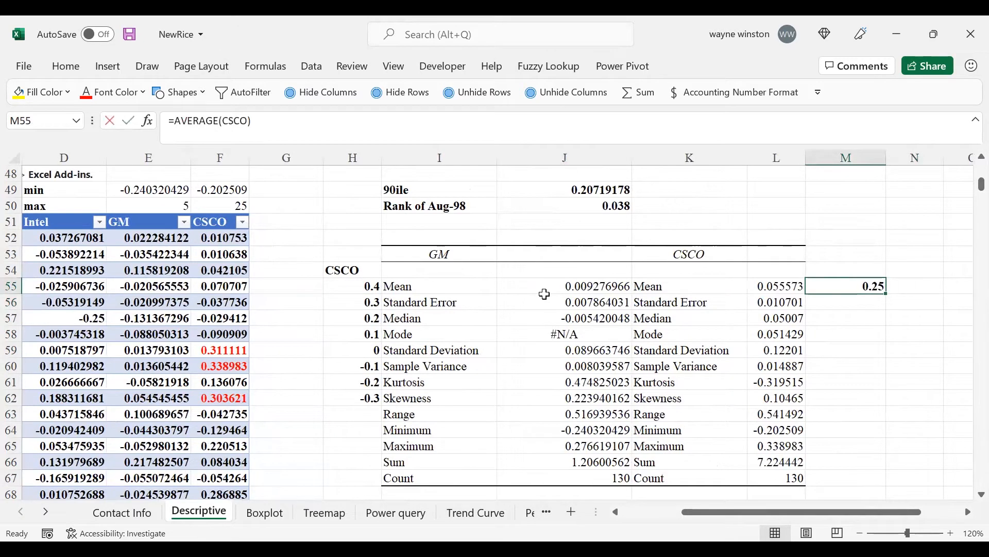
pyautogui.write('=average')
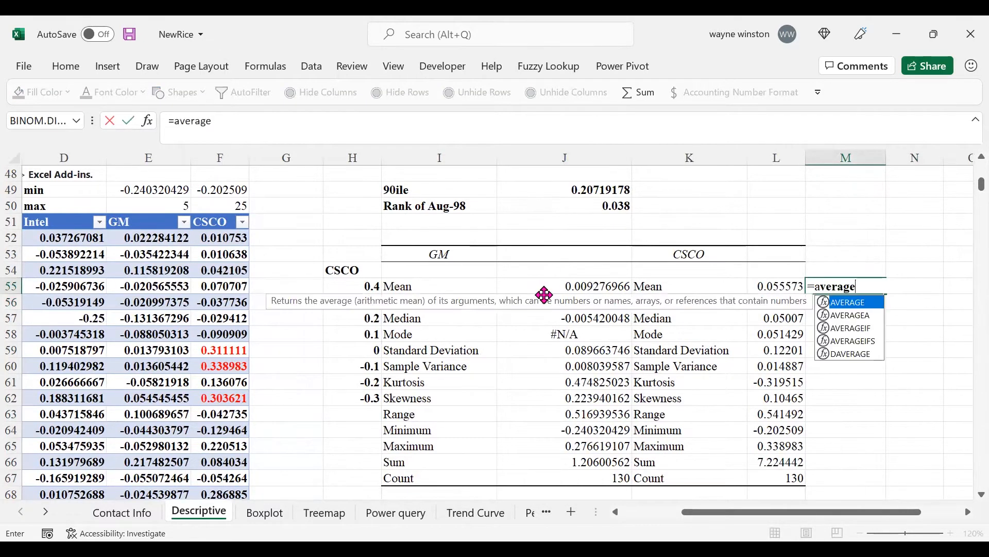
pyautogui.write('(')
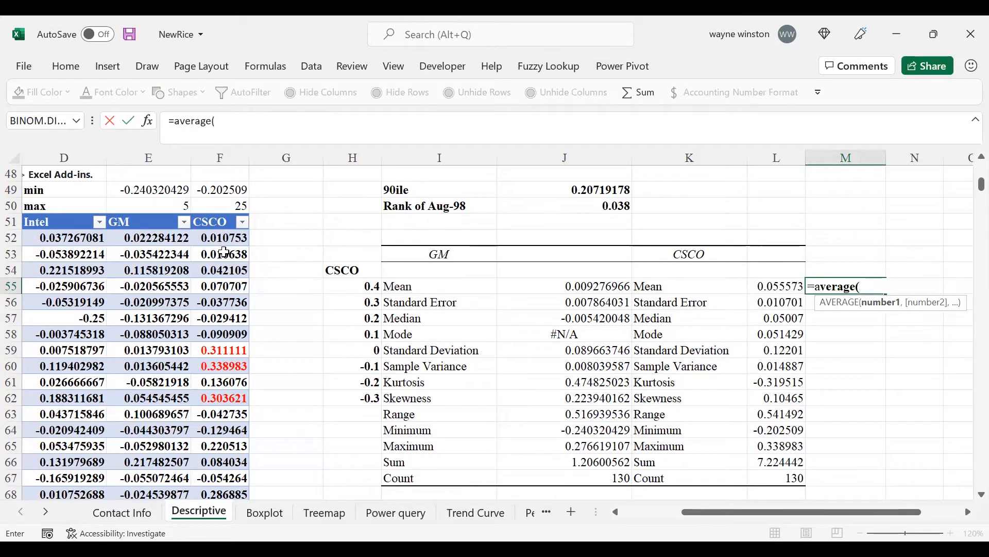
pyautogui.click(226, 238)
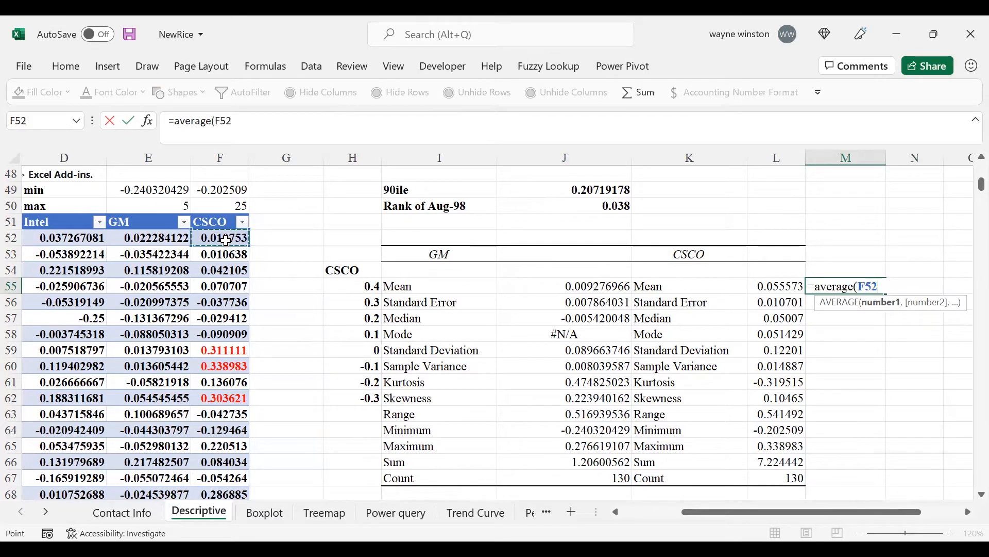
pyautogui.hotkey('ctrl', 'shift', 'Down')
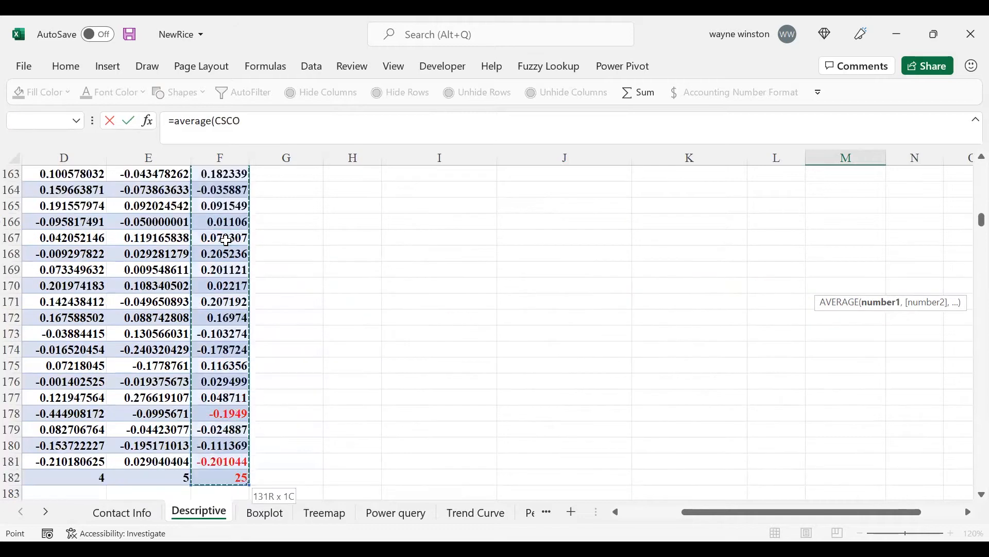
pyautogui.press('Return')
pyautogui.press('Up')
pyautogui.press('Up')
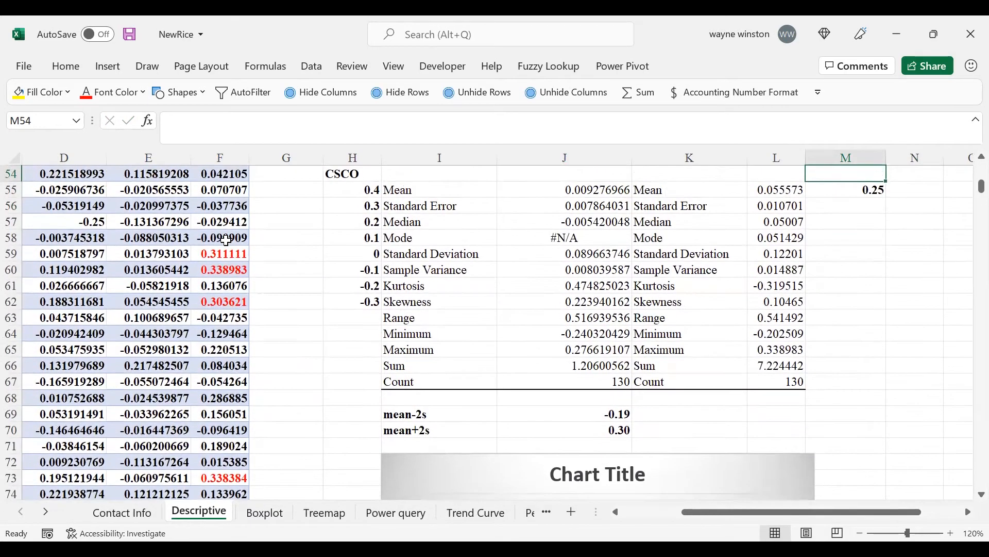
pyautogui.press('Down')
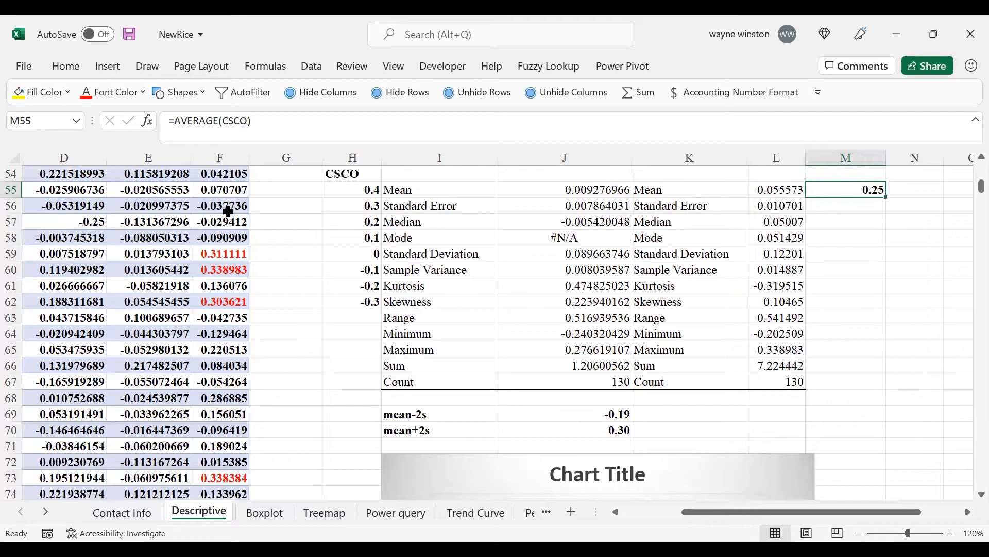
# Clear the Intel, GM and CSCO values in the table's last row, D182:F182, and return to the summary statistics.
pyautogui.click(278, 255)
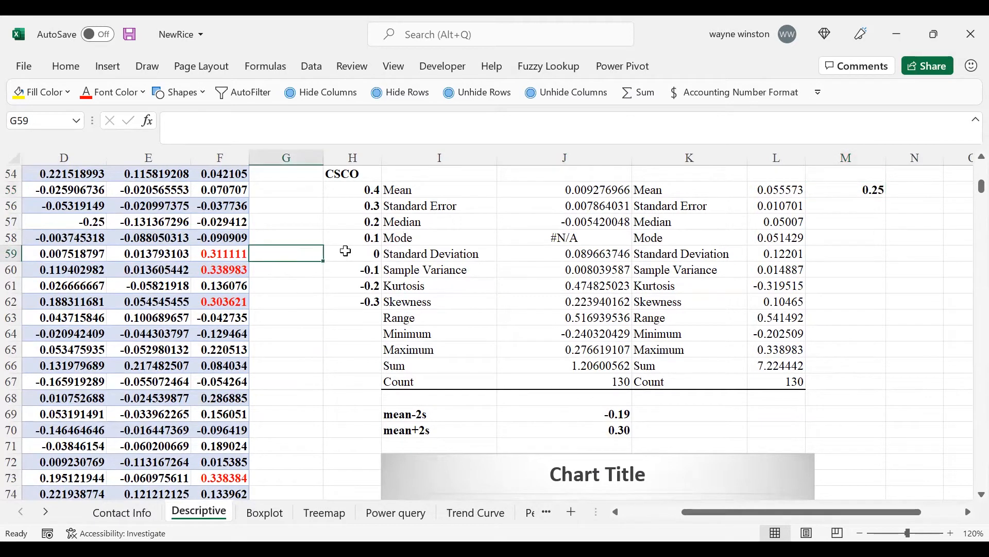
pyautogui.moveTo(148, 403); pyautogui.dragTo(151, 407)
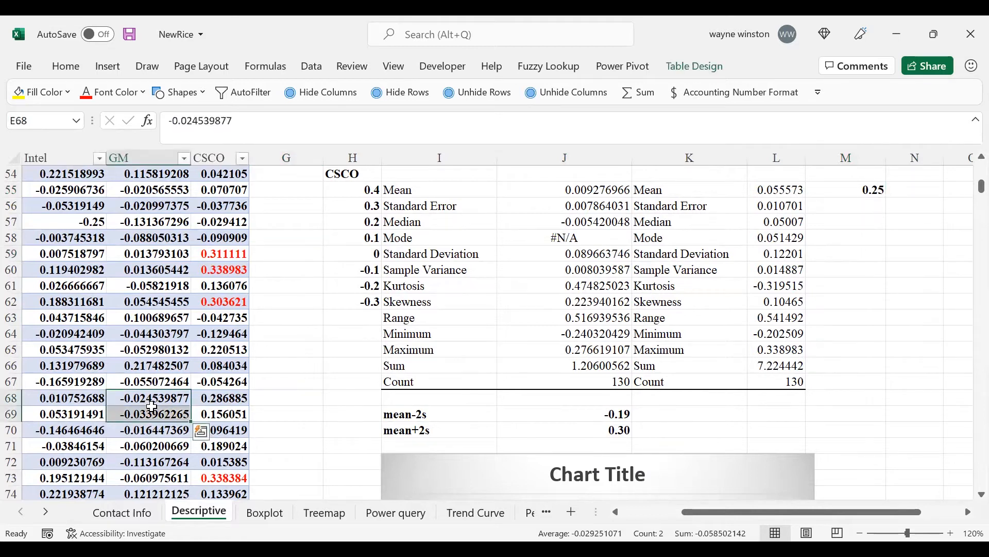
pyautogui.hotkey('ctrl', 'shift', 'Down')
pyautogui.press('Left')
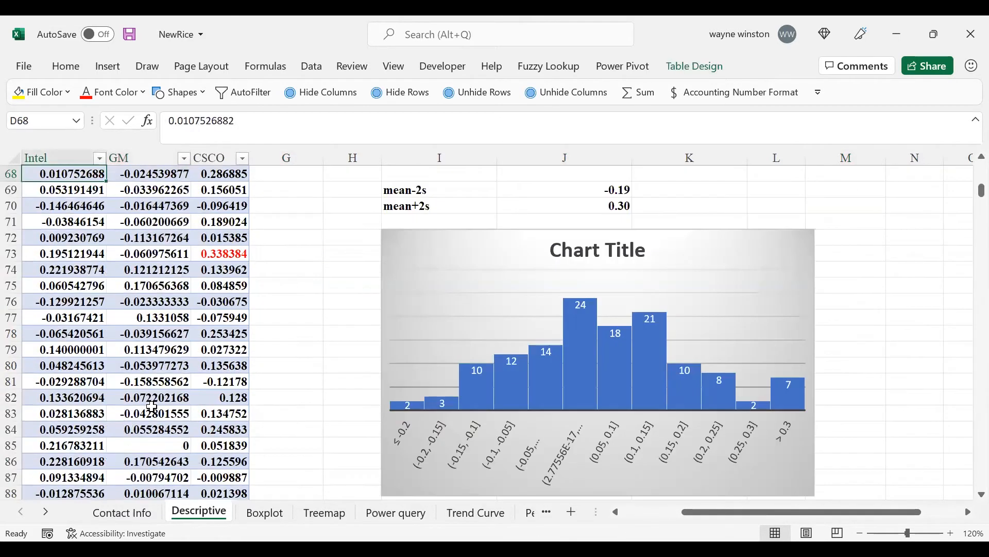
pyautogui.hotkey('ctrl', 'shift', 'Down')
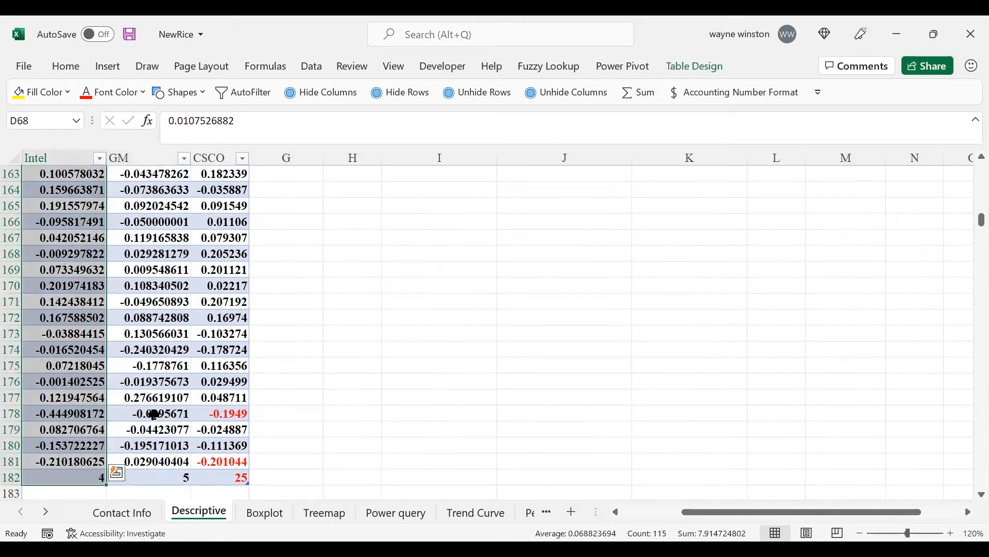
pyautogui.moveTo(91, 480); pyautogui.dragTo(211, 486)
pyautogui.press('Delete')
pyautogui.press('pageup')
pyautogui.press('pageup')
pyautogui.press('pageup')
pyautogui.press('pageup')
pyautogui.press('pageup')
pyautogui.press('pageup')
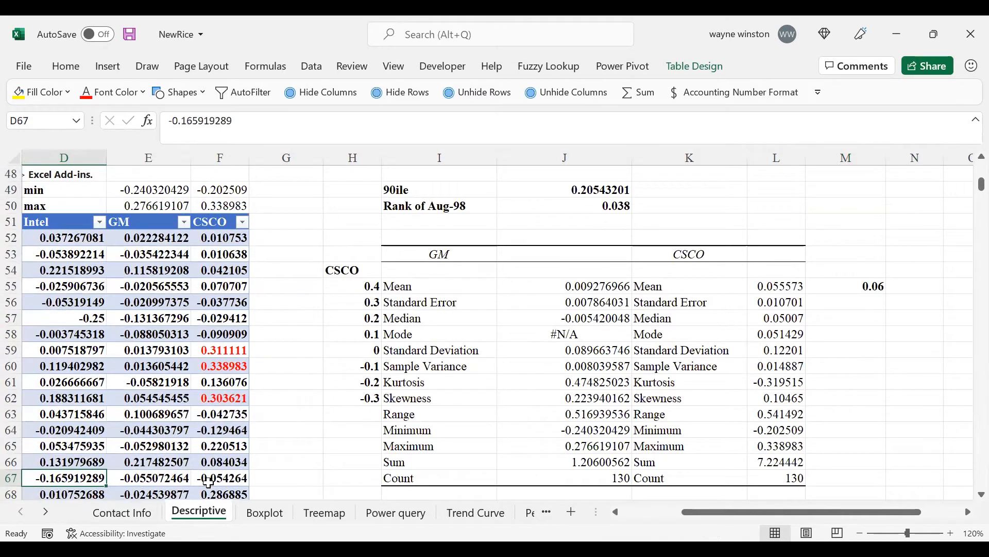
# Enter =FORMULATEXT(M55) in cell N55 to display the formula behind the CSCO average.
pyautogui.press('Right')
pyautogui.press('Right')
pyautogui.press('Right')
pyautogui.press('Right')
pyautogui.press('Right')
pyautogui.press('Right')
pyautogui.press('Right')
pyautogui.press('Right')
pyautogui.press('Right')
pyautogui.press('Right')
pyautogui.press('Right')
pyautogui.press('Right')
pyautogui.press('Right')
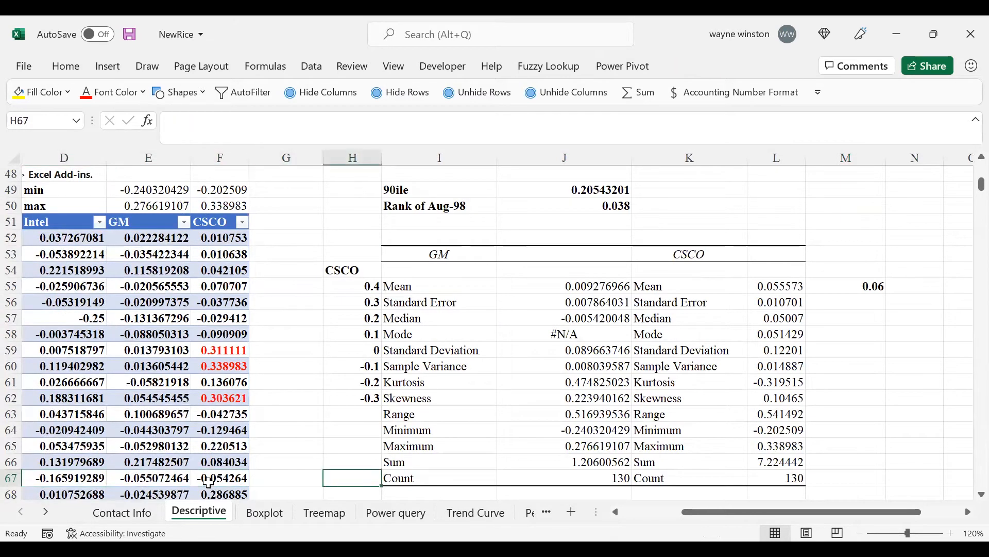
pyautogui.press('Right')
pyautogui.press('Up')
pyautogui.press('Up')
pyautogui.press('Up')
pyautogui.press('Up')
pyautogui.press('Up')
pyautogui.press('Up')
pyautogui.press('Up')
pyautogui.press('Up')
pyautogui.press('Up')
pyautogui.press('Up')
pyautogui.press('Up')
pyautogui.press('Up')
pyautogui.press('Up')
pyautogui.press('Up')
pyautogui.press('Up')
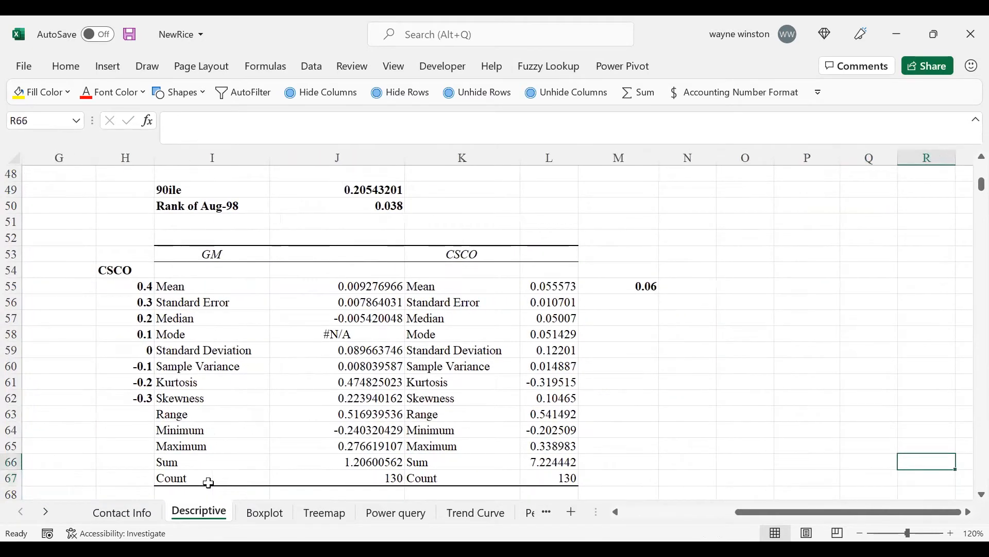
pyautogui.press('Left')
pyautogui.press('Left')
pyautogui.press('Left')
pyautogui.press('Left')
pyautogui.press('Down')
pyautogui.press('Down')
pyautogui.press('Down')
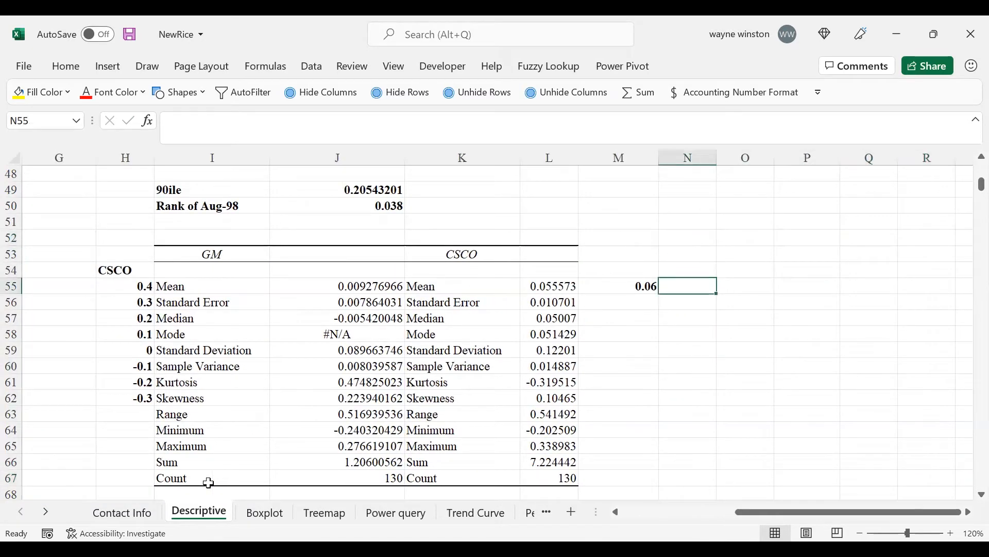
pyautogui.write('=f')
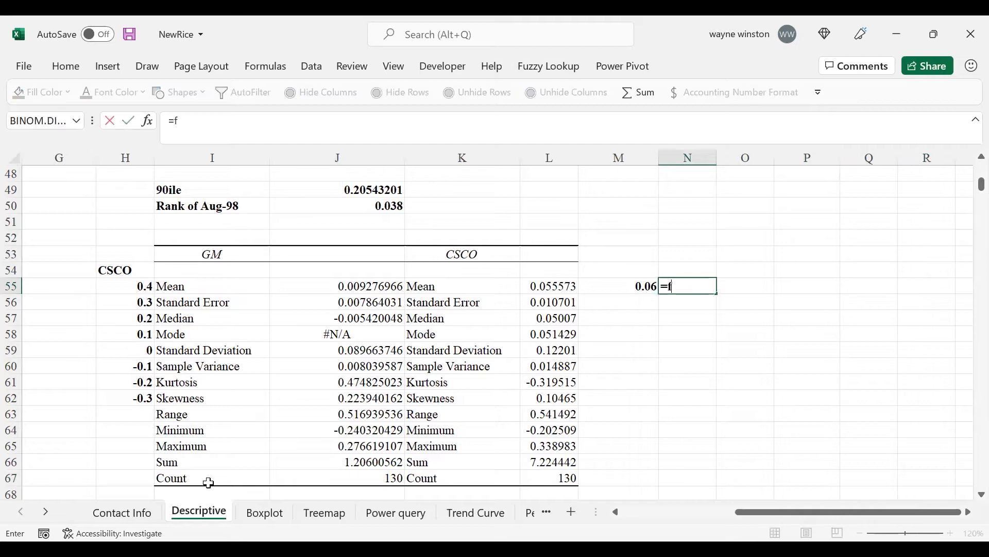
pyautogui.write('orm')
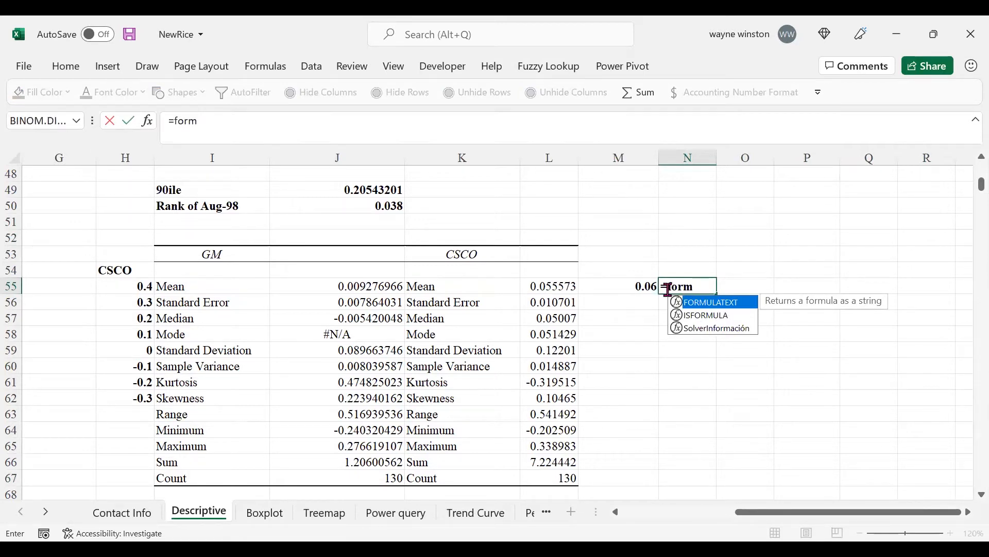
pyautogui.press('Tab')
pyautogui.click(642, 285)
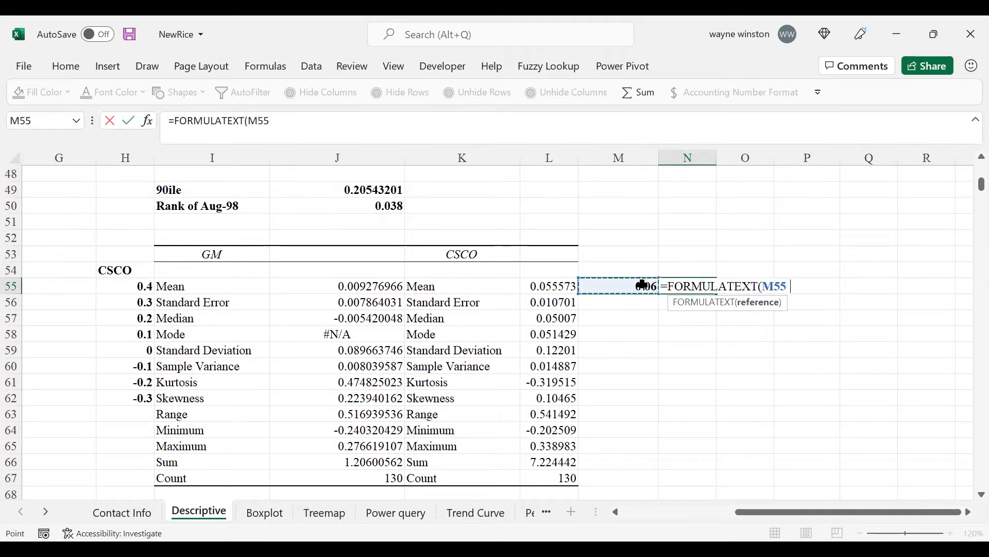
pyautogui.press('Return')
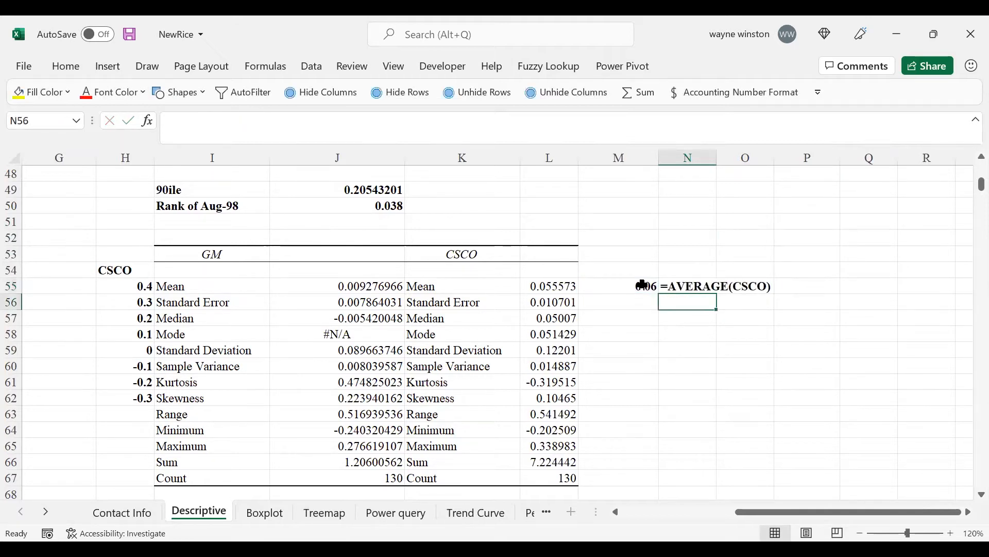
# Enter =MEDIAN(CSCO) in cell M57, beside the CSCO median in the summary statistics.
pyautogui.click(613, 330)
pyautogui.press('Up')
pyautogui.write('=m')
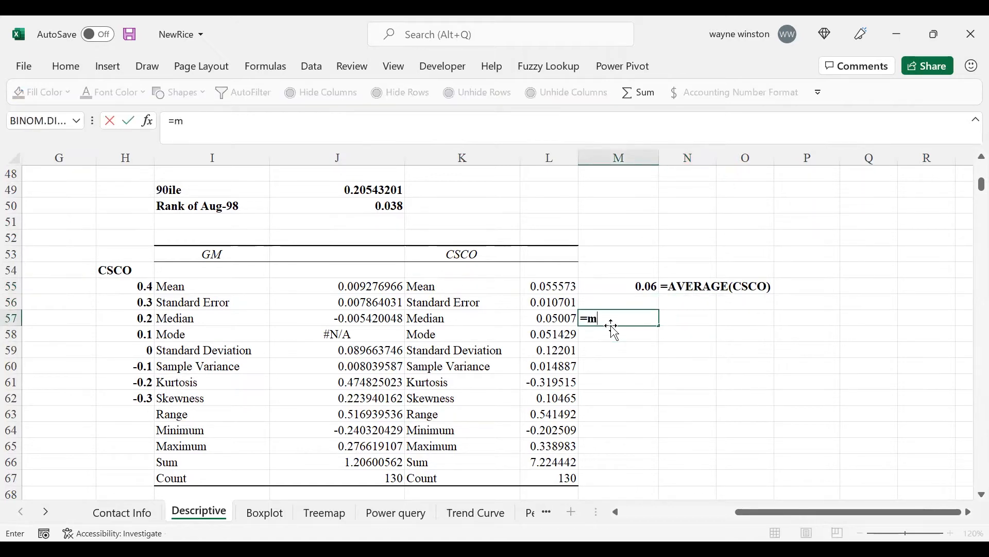
pyautogui.write('edian(c')
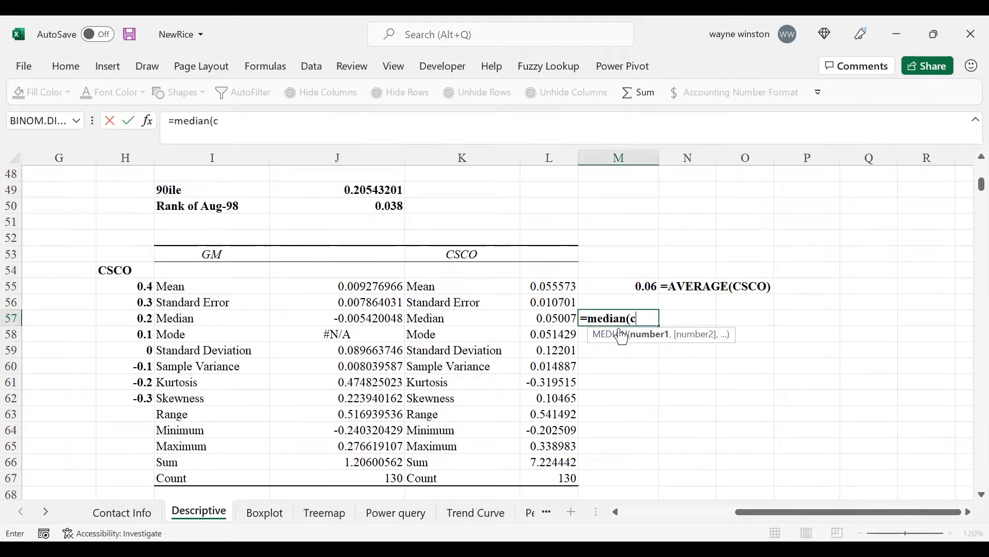
pyautogui.write('sce')
pyautogui.press('BackSpace')
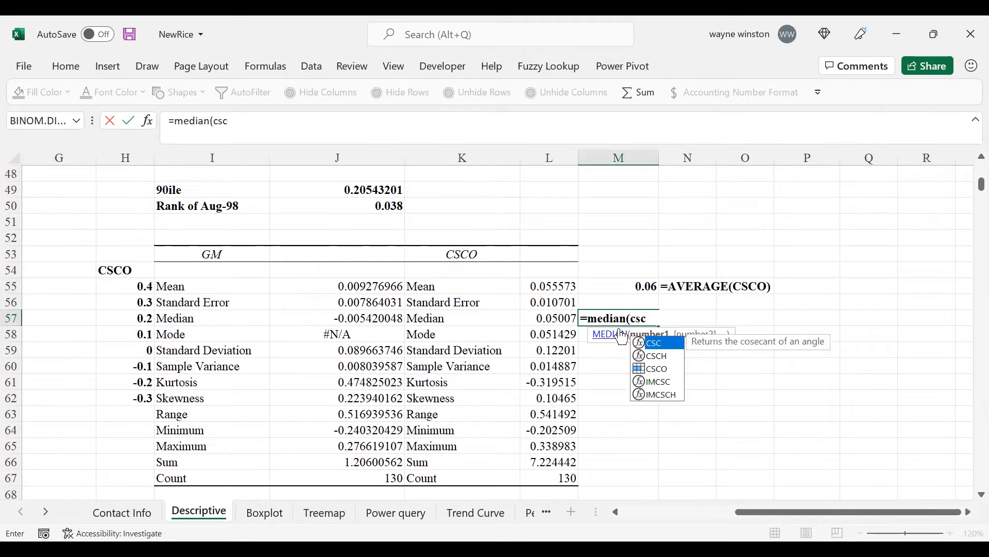
pyautogui.write('o')
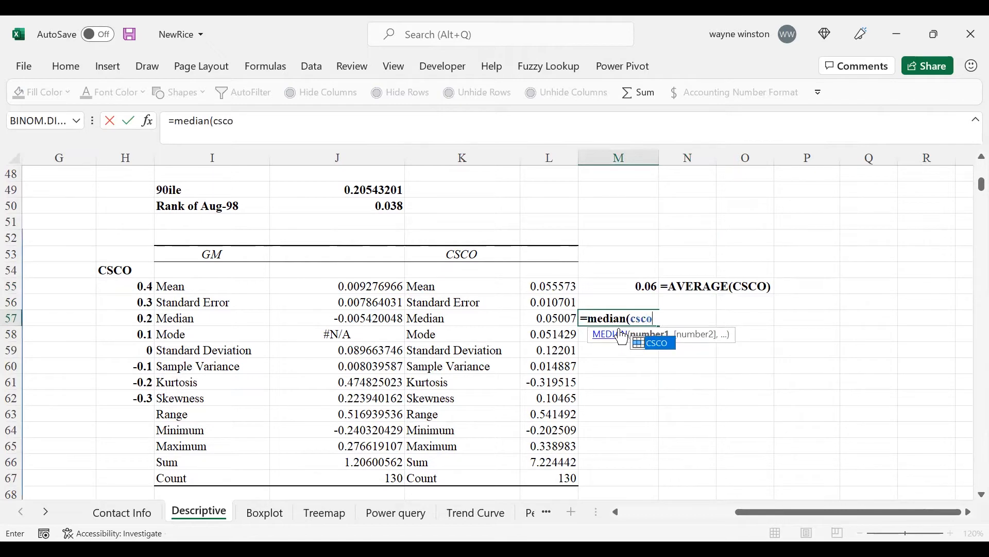
pyautogui.press('Return')
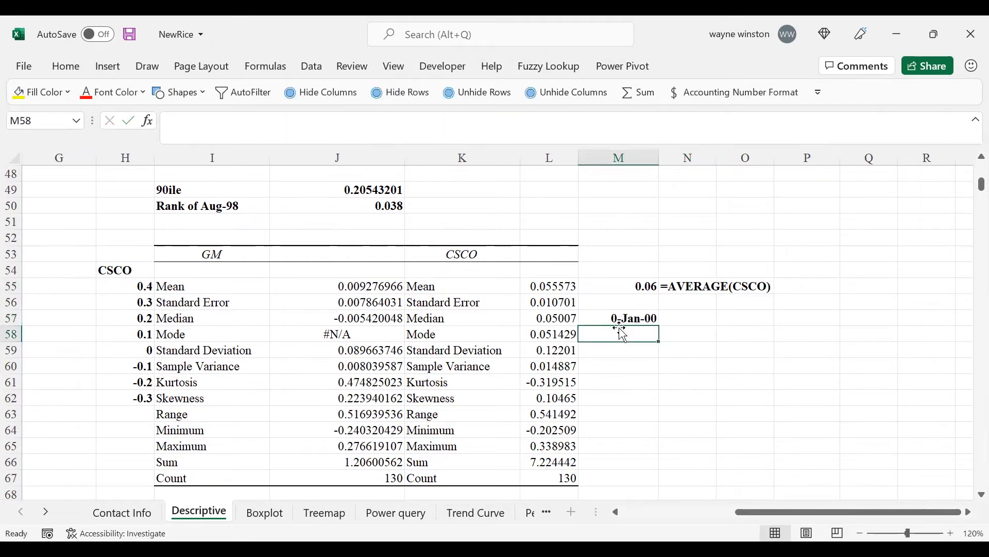
# Format the median in M57 as a number with two decimals and minimize the Zoom sign-in window.
pyautogui.press('Up')
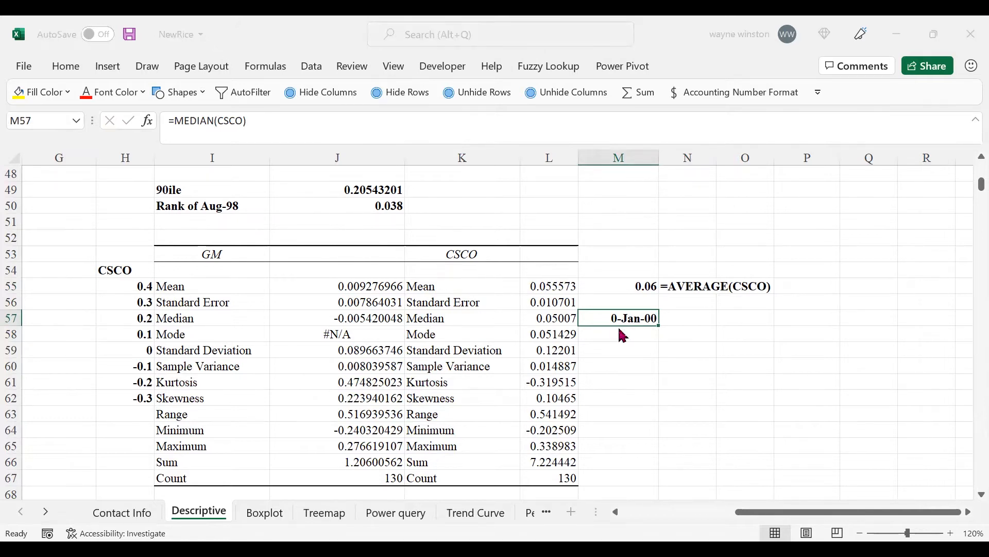
pyautogui.hotkey('ctrl', '1')
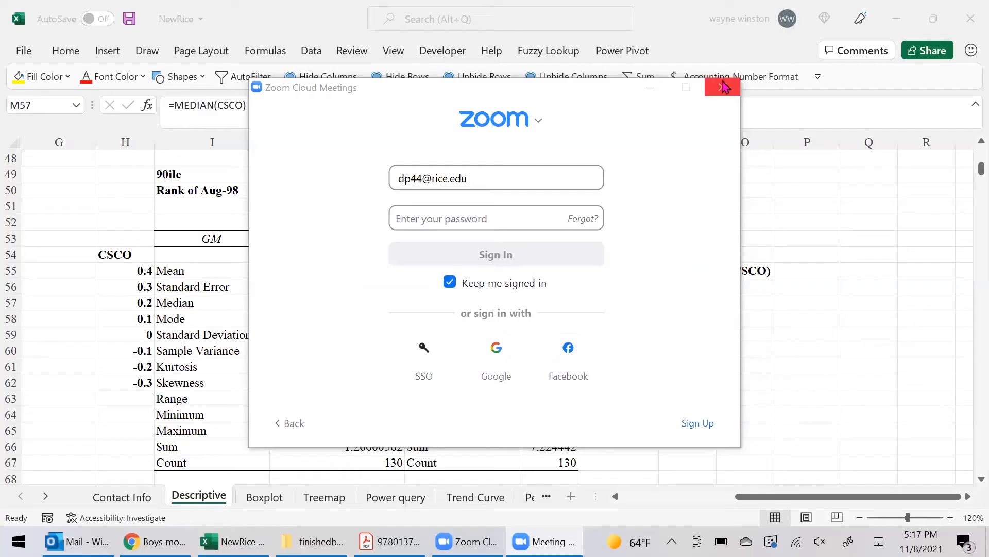
pyautogui.click(722, 84)
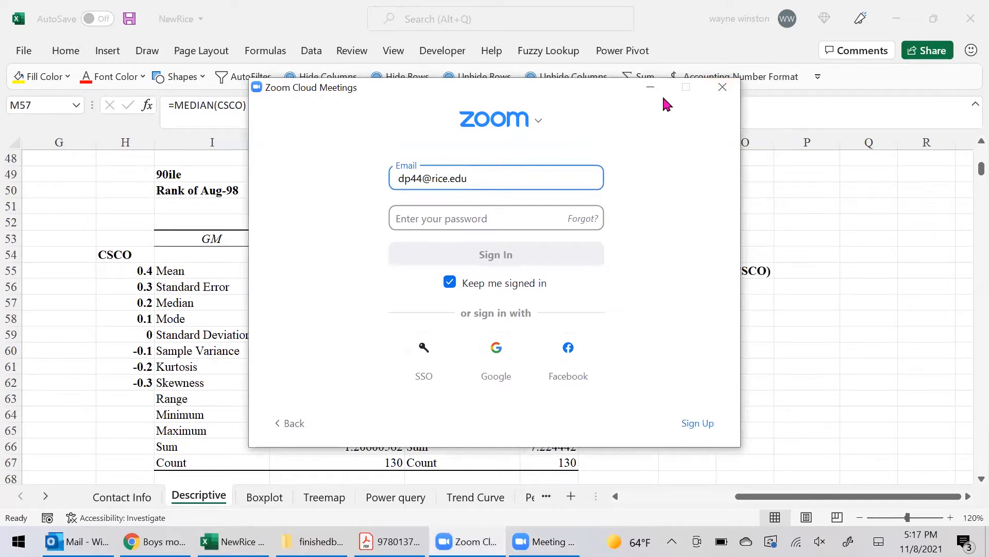
pyautogui.click(650, 87)
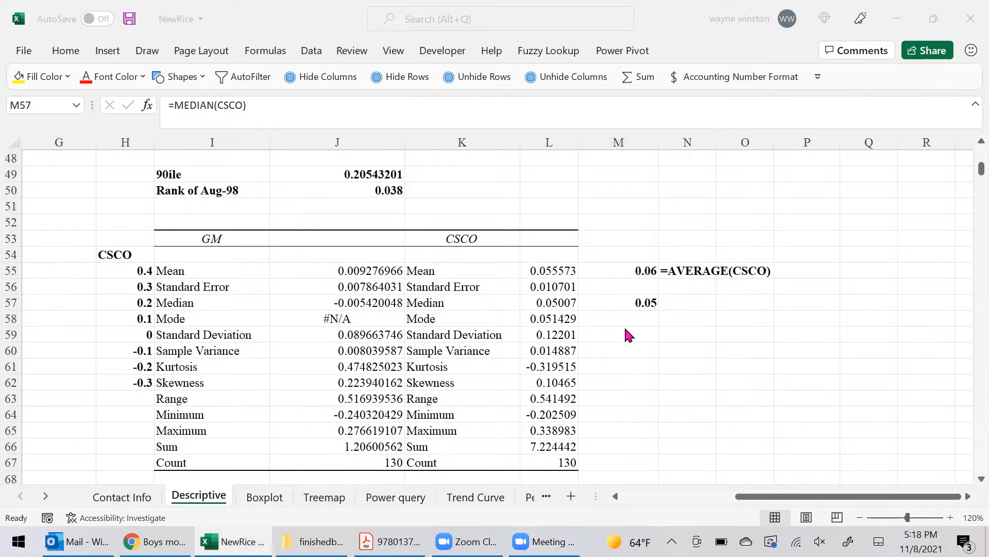
# Enter =MODE(CSCO) in cell M58, beside the CSCO mode in the summary statistics.
pyautogui.click(603, 320)
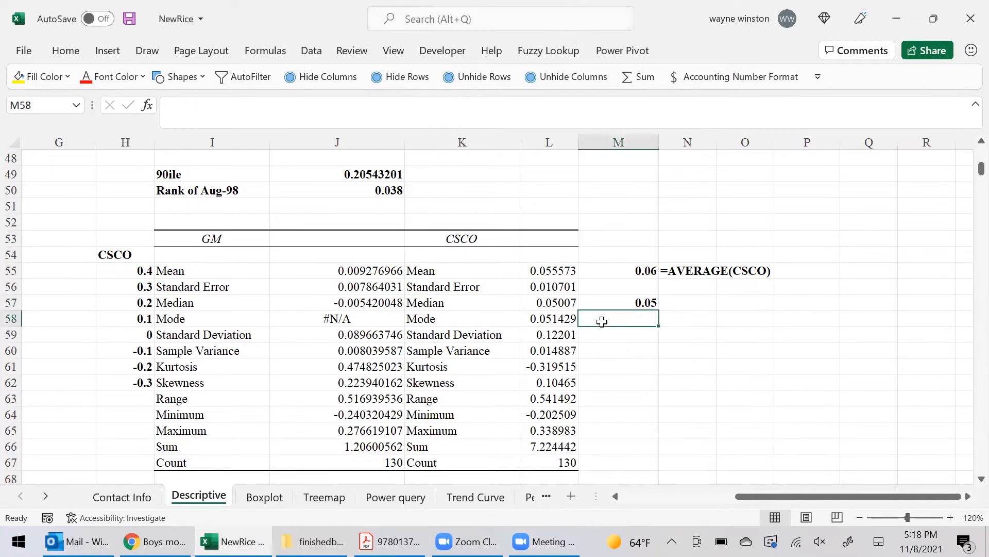
pyautogui.write('=mode(csco')
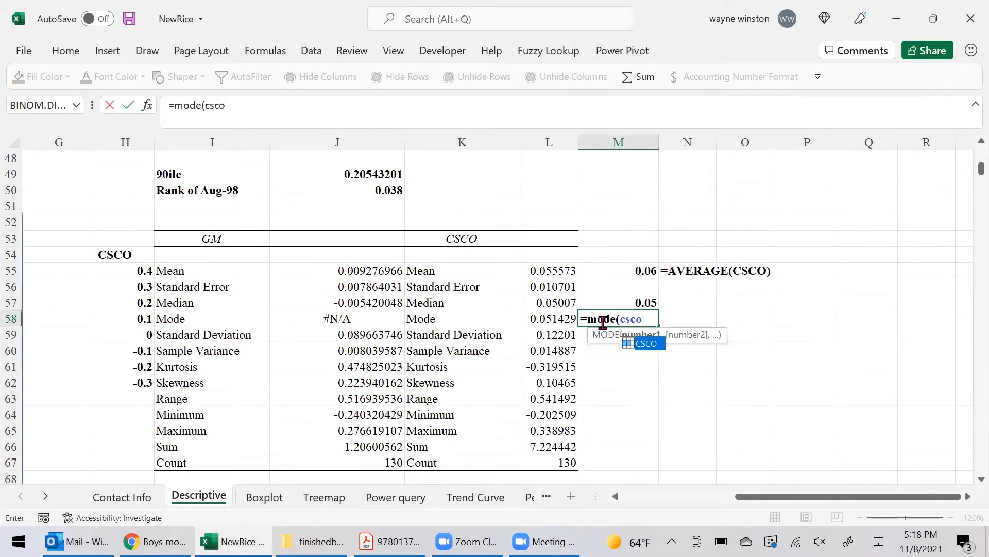
pyautogui.write(')')
pyautogui.press('Return')
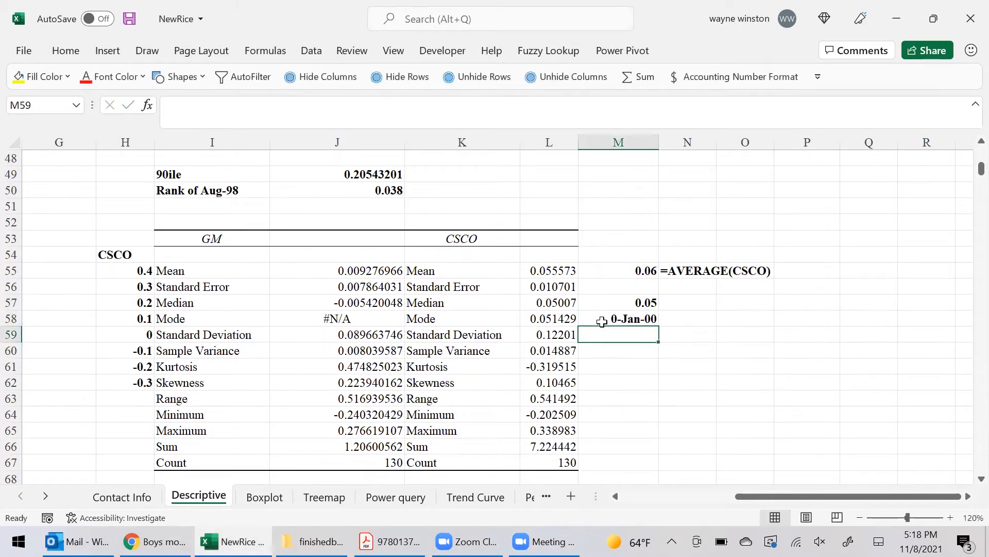
# Change the mode cell M58 from date format to the Number format with two decimal places.
pyautogui.click(602, 321)
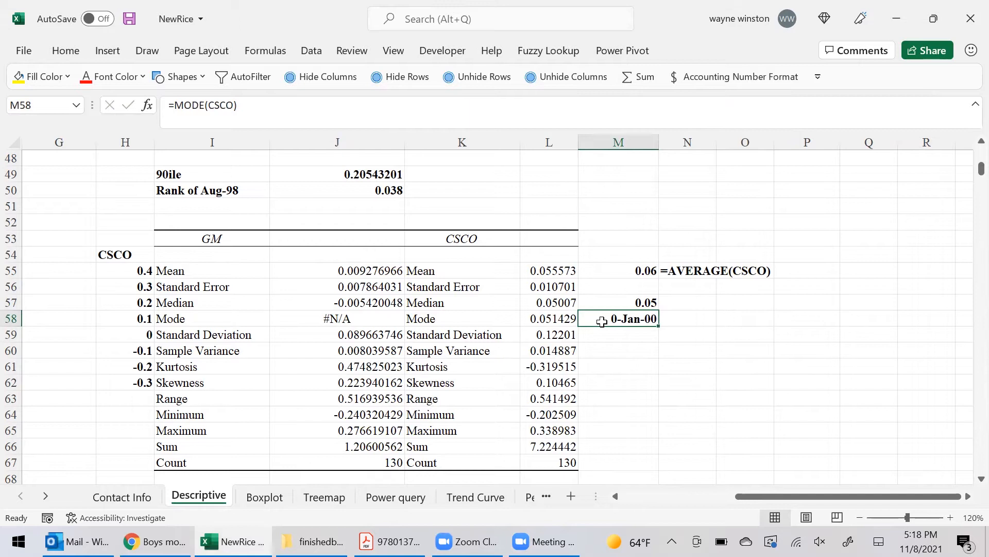
pyautogui.hotkey('ctrl', '1')
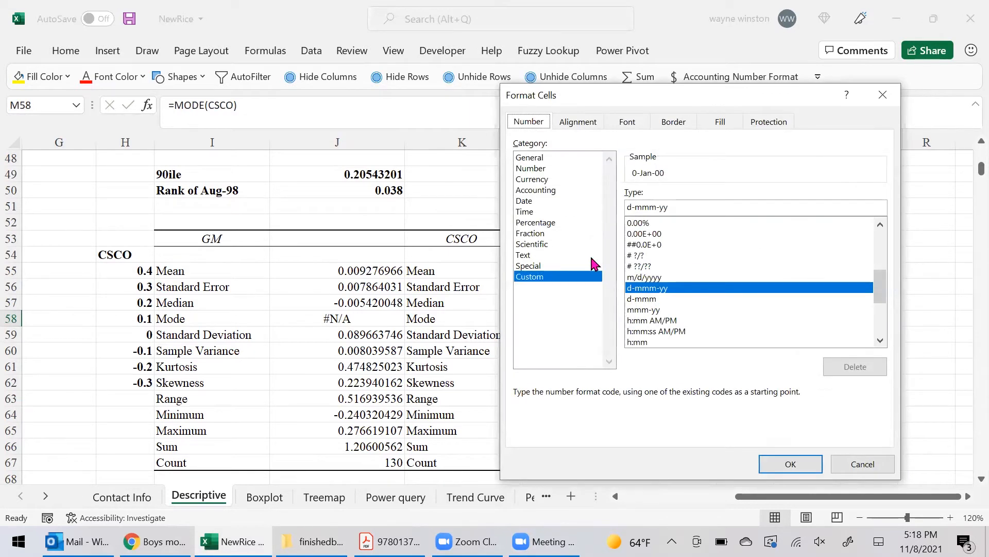
pyautogui.press('n')
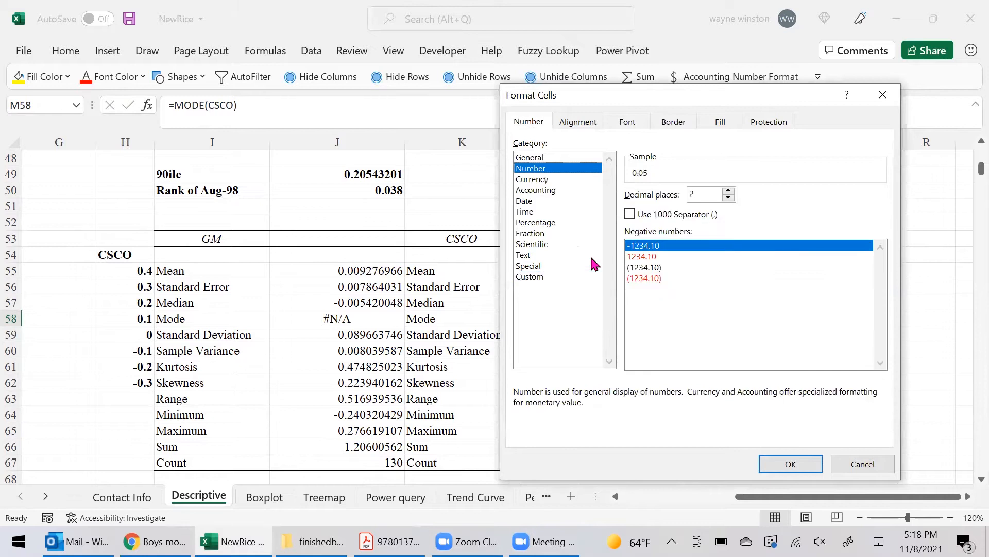
pyautogui.click(791, 467)
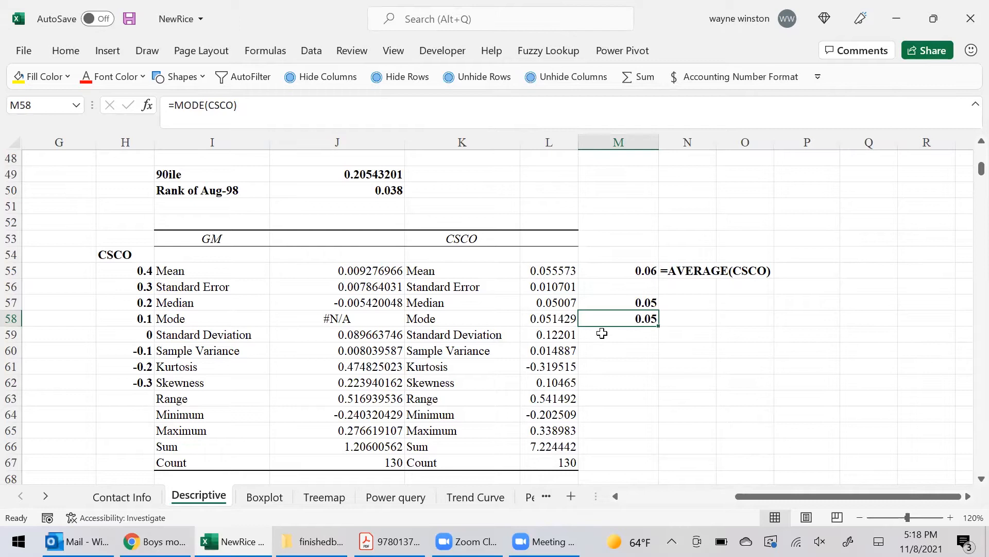
# Enter =STDEV(CSCO) in cell M59, beside the CSCO standard deviation.
pyautogui.click(601, 333)
pyautogui.write('=st')
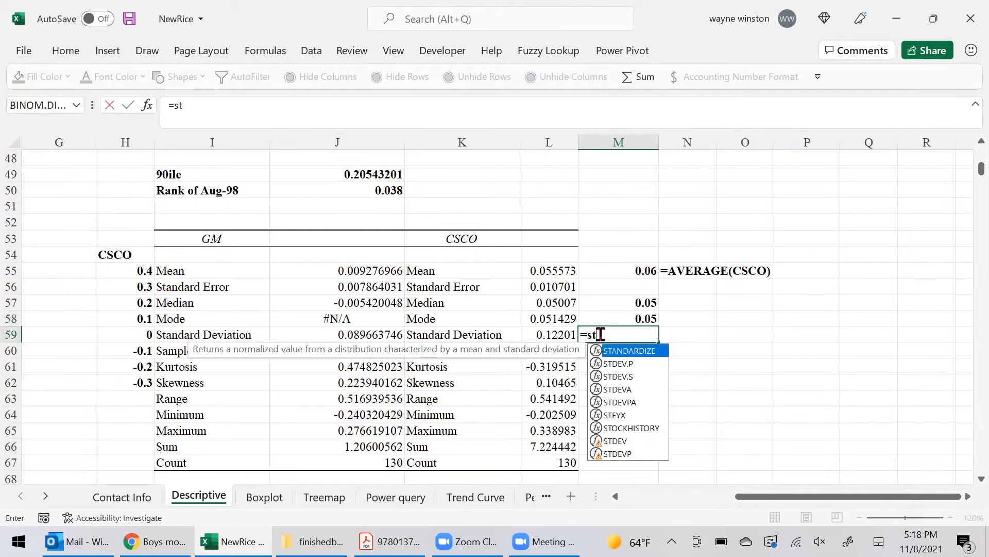
pyautogui.write('dev')
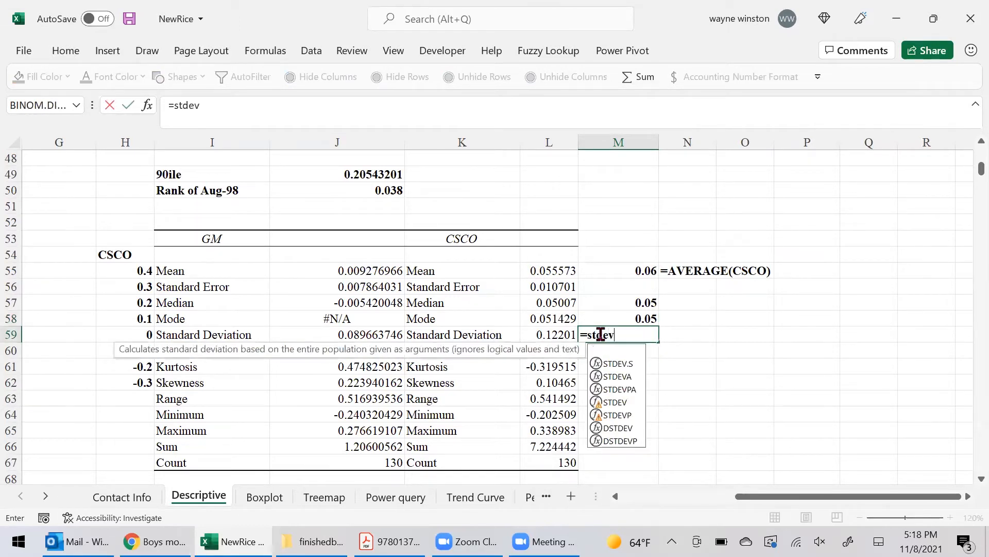
pyautogui.write('(csco)')
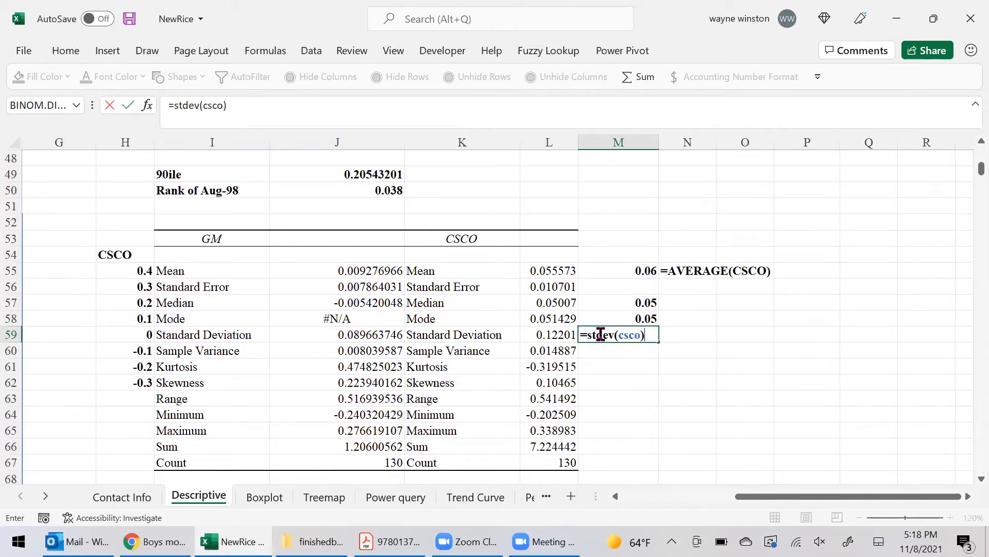
pyautogui.press('Return')
# Enter =KURT(CSCO) in cell M61, beside the CSCO kurtosis in the summary statistics.
pyautogui.press('Return')
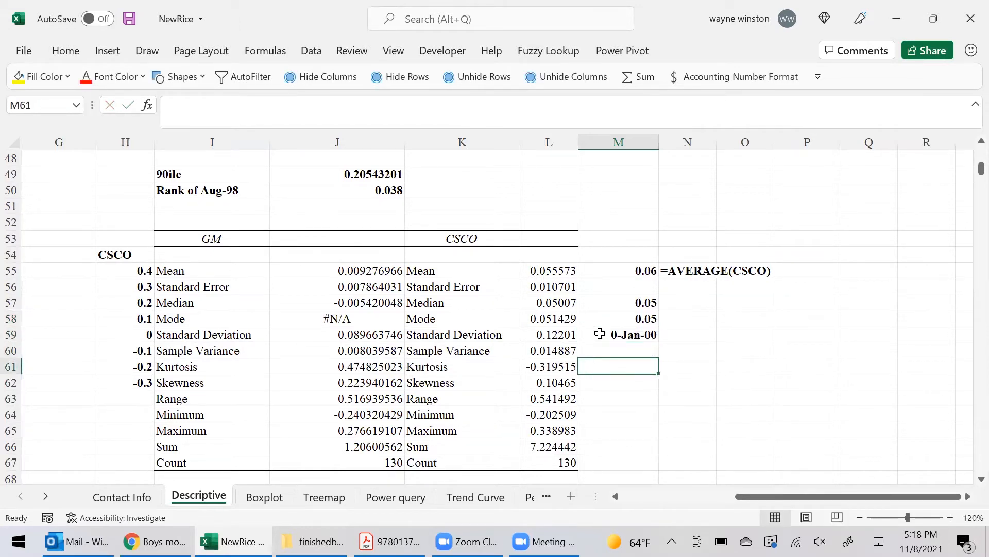
pyautogui.write('=')
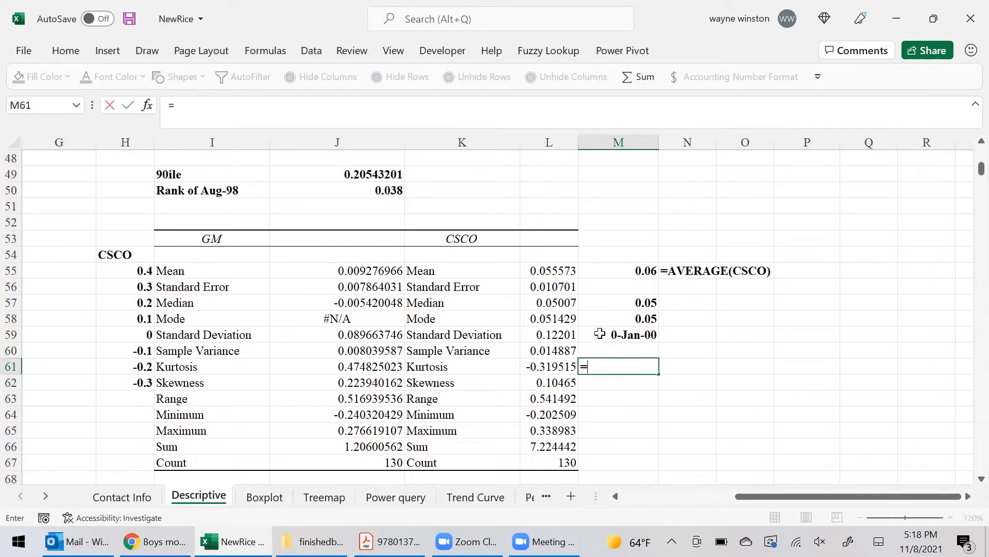
pyautogui.write('kurt')
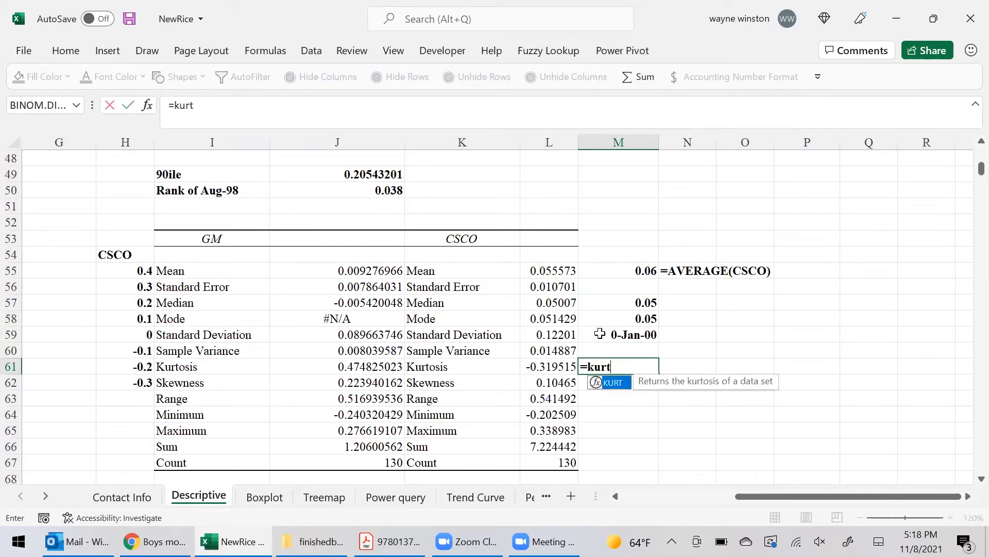
pyautogui.write('(cs')
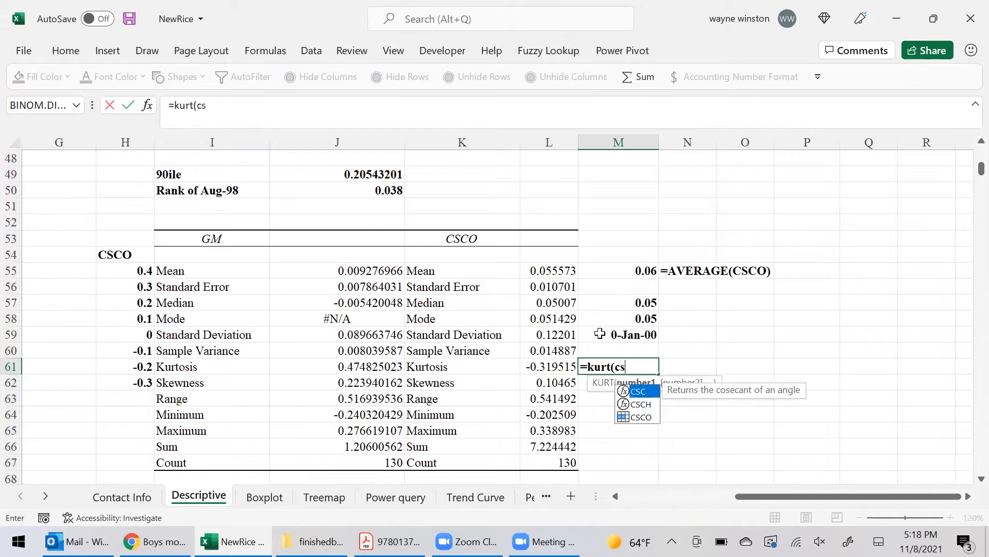
pyautogui.write('co)')
pyautogui.press('Return')
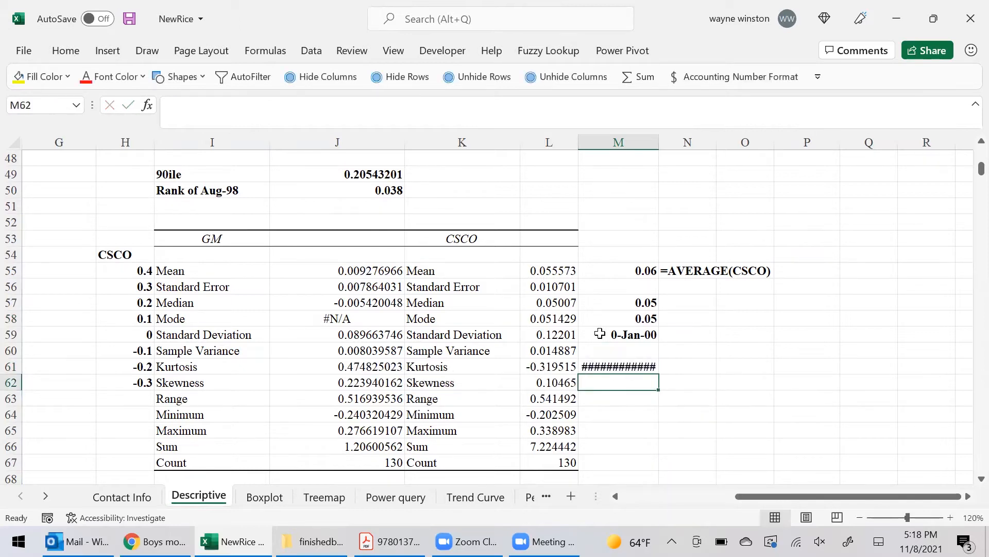
# Format the kurtosis in M61 as Number with two decimal places, and select M62 beside the CSCO skewness.
pyautogui.click(617, 362)
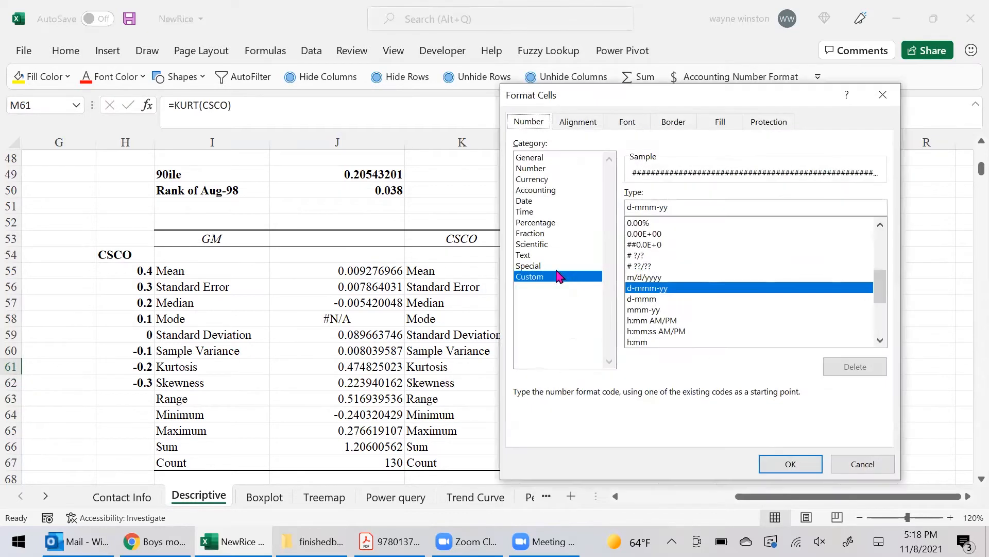
pyautogui.click(535, 171)
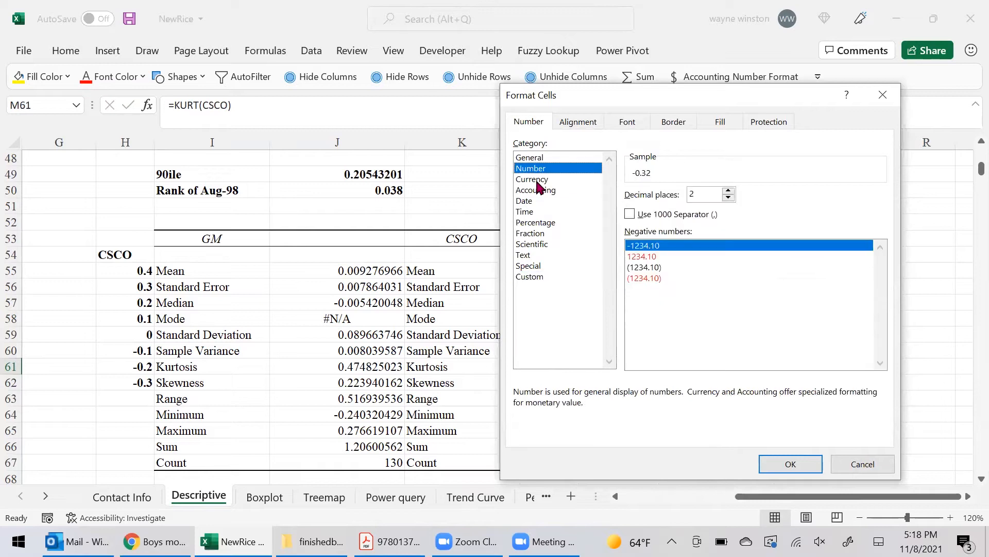
pyautogui.click(784, 462)
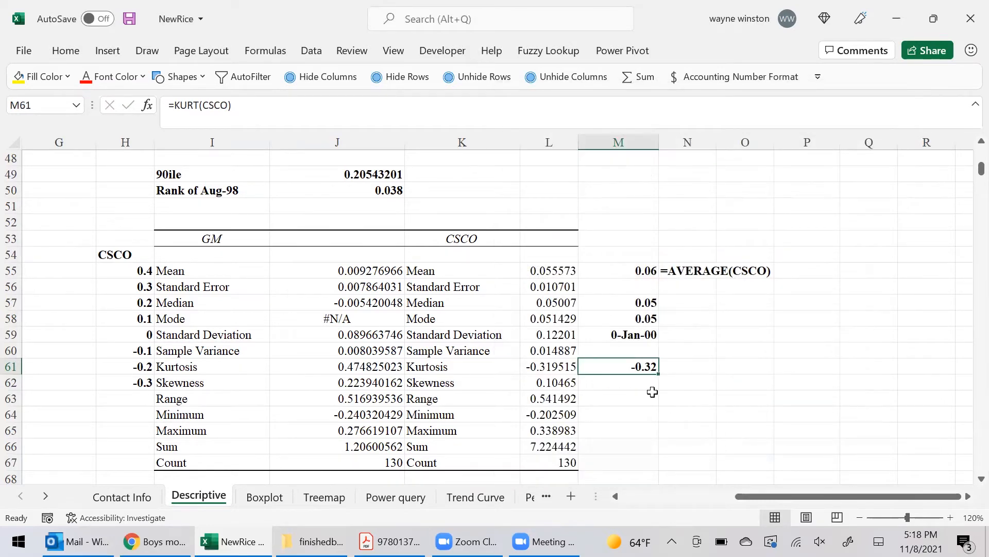
pyautogui.click(626, 387)
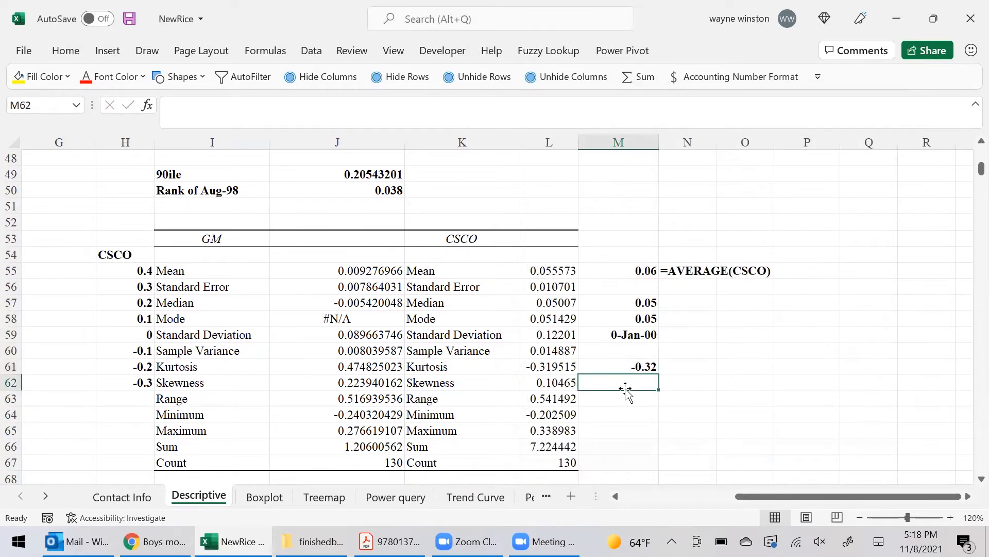
# Enter =SKEW(CSCO) in cell M62, beside the CSCO skewness in the summary statistics.
pyautogui.write('=skew')
pyautogui.write('(')
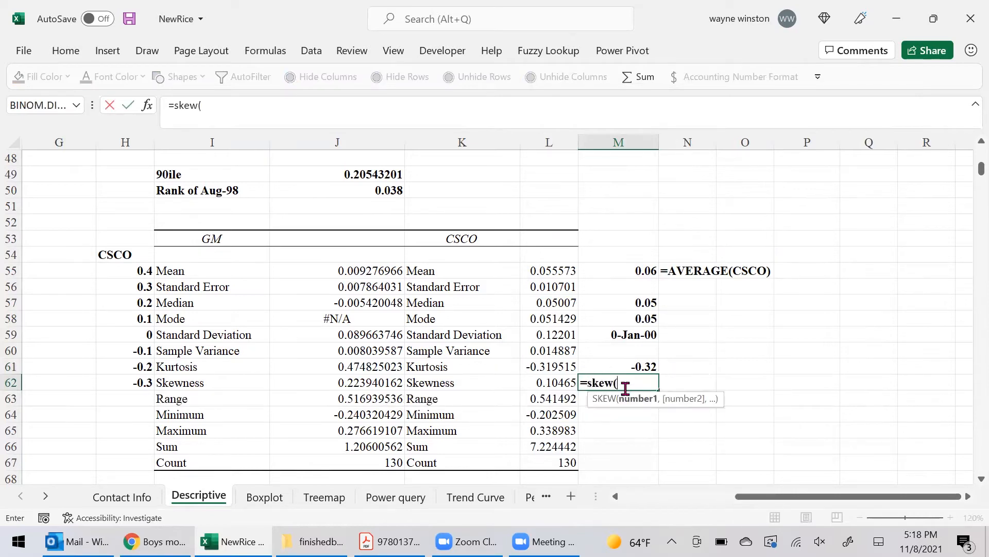
pyautogui.click(558, 384)
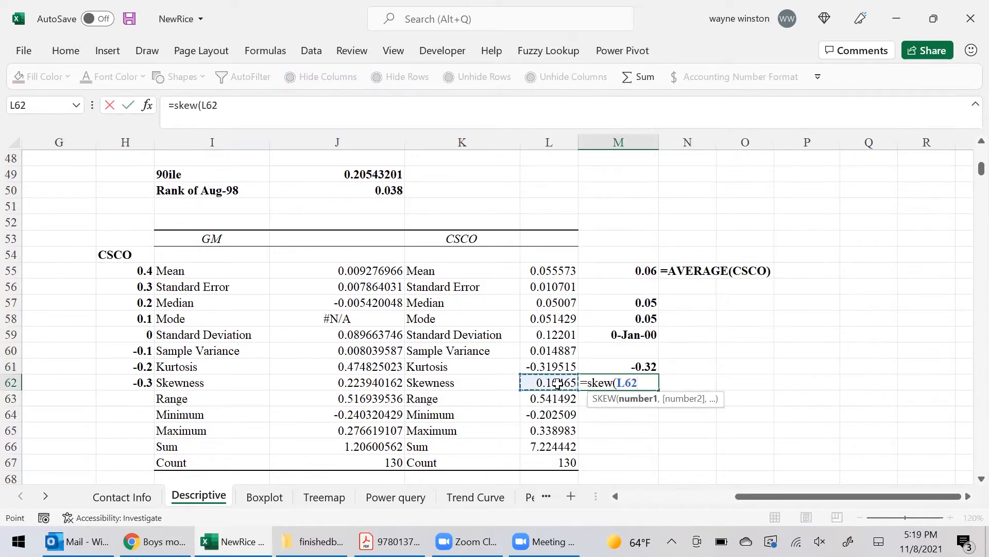
pyautogui.write(')')
pyautogui.press('Return')
pyautogui.press('Up')
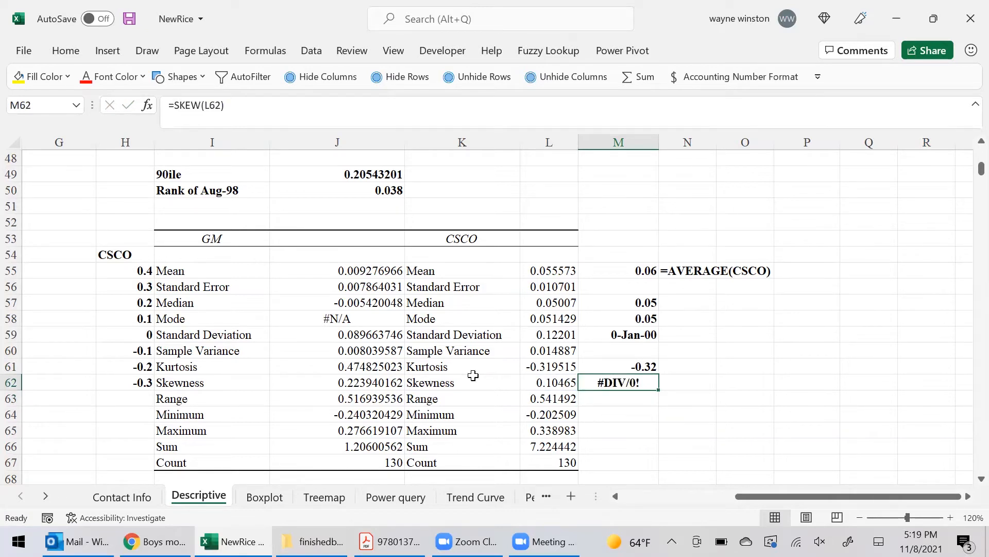
pyautogui.moveTo(204, 103); pyautogui.dragTo(219, 105)
pyautogui.write('csco')
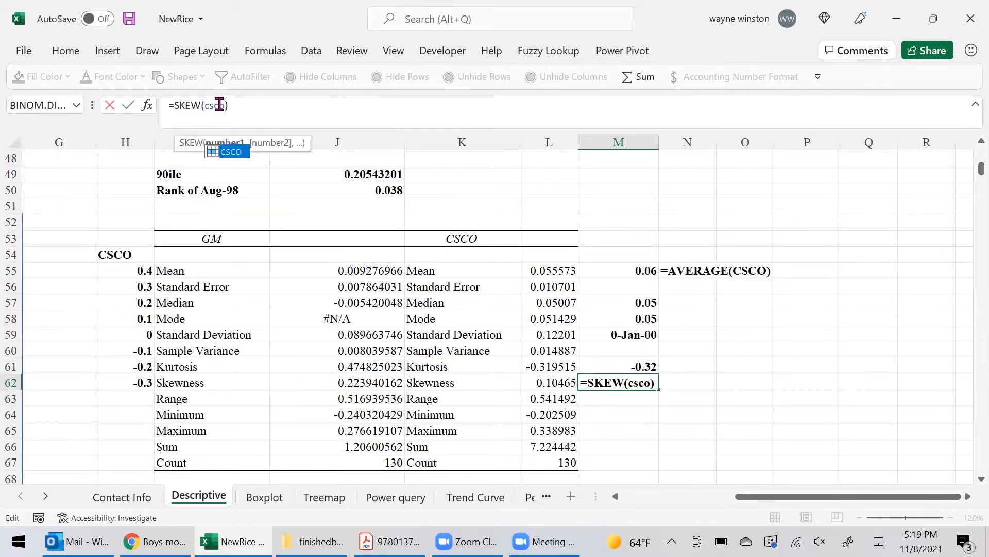
pyautogui.write(')')
pyautogui.press('Return')
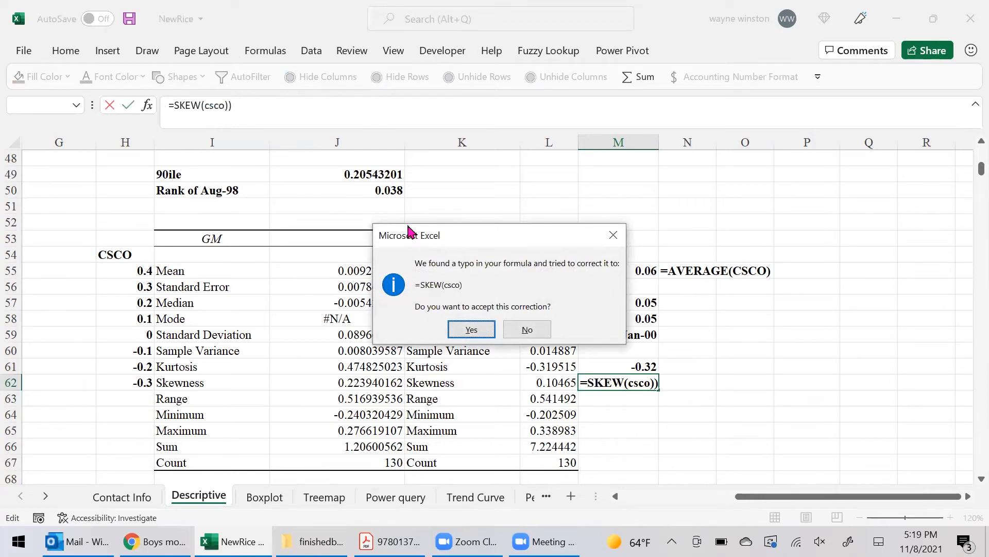
pyautogui.click(472, 332)
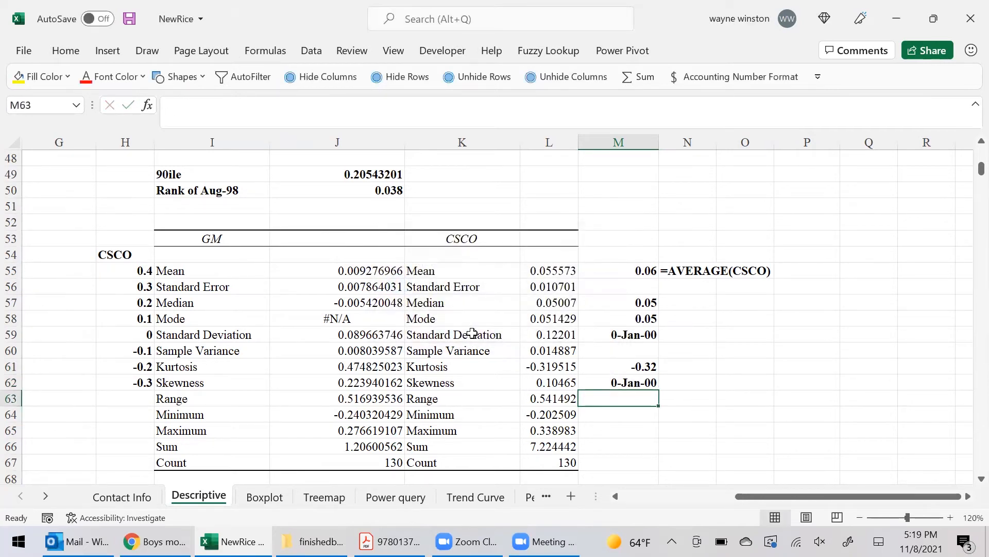
# Format the skewness in M62 as Number with two decimal places.
pyautogui.press('Up')
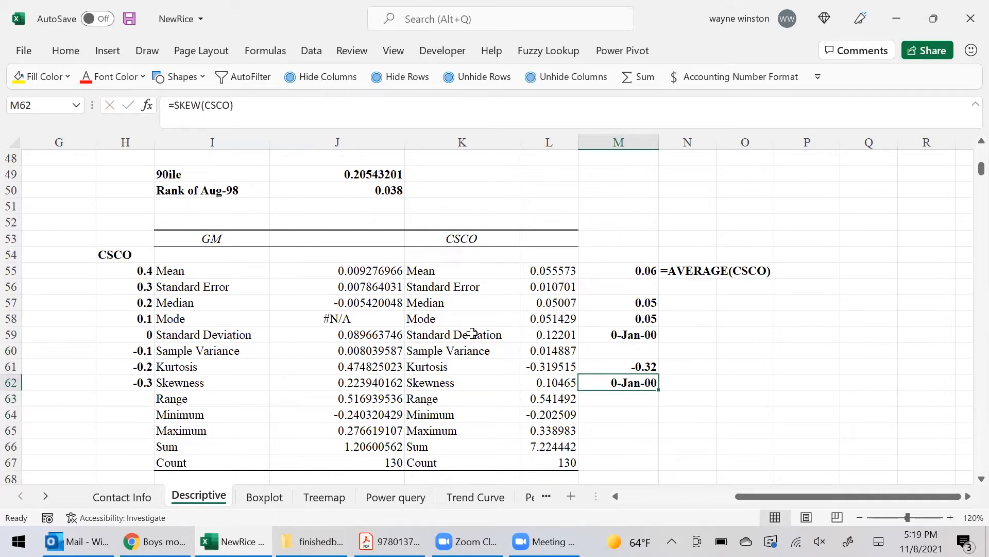
pyautogui.hotkey('ctrl', '1')
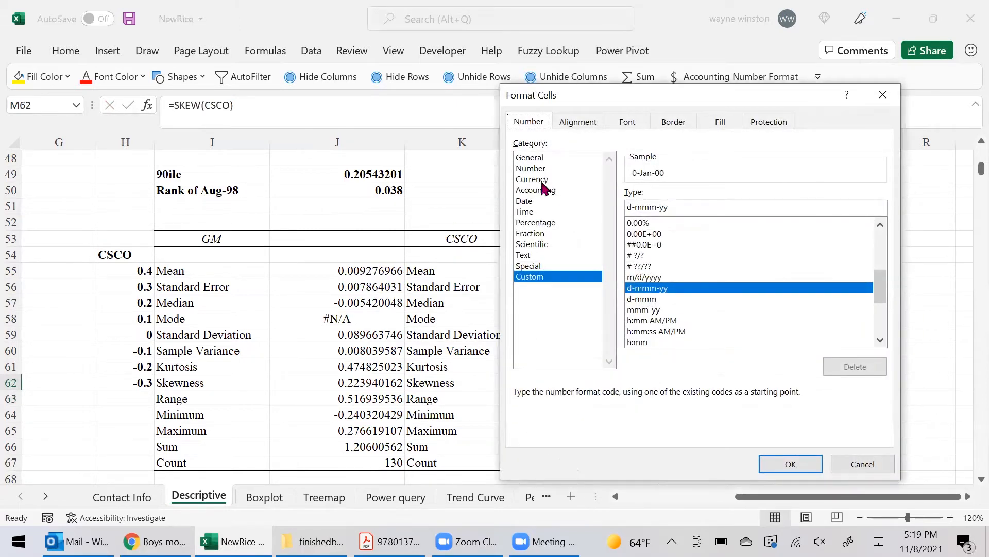
pyautogui.click(531, 168)
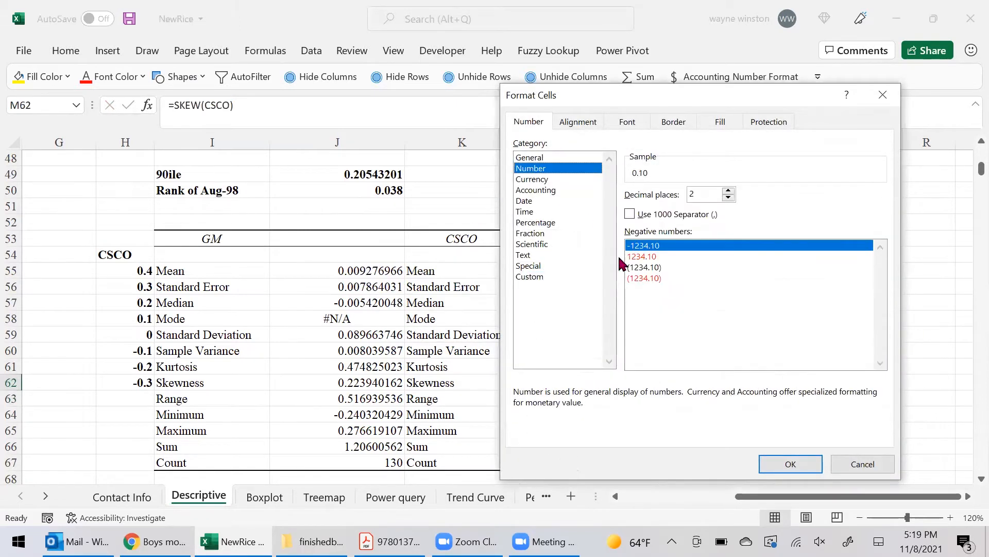
pyautogui.click(790, 465)
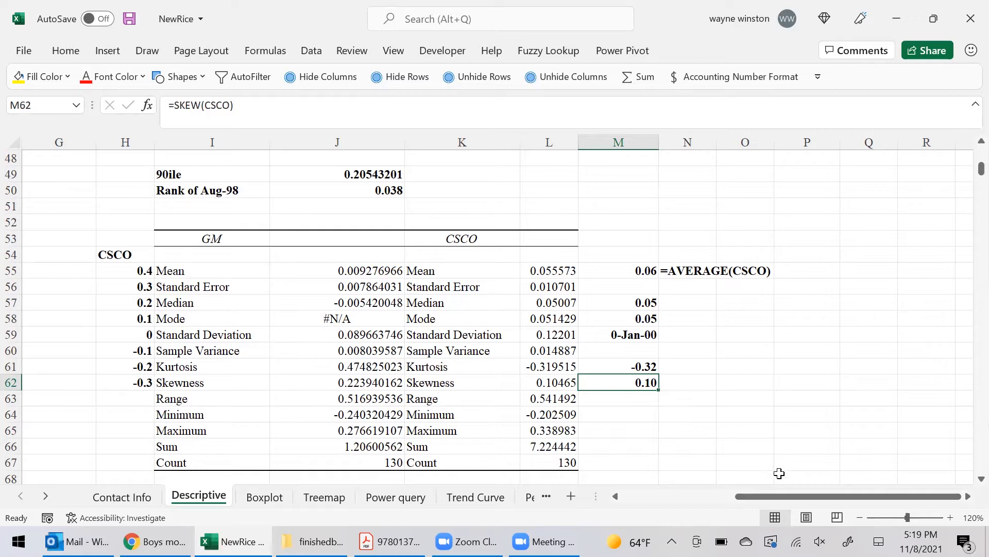
# On the Boxplot sheet, select the Month and Number columns with their headers, A7:B373.
pyautogui.click(251, 501)
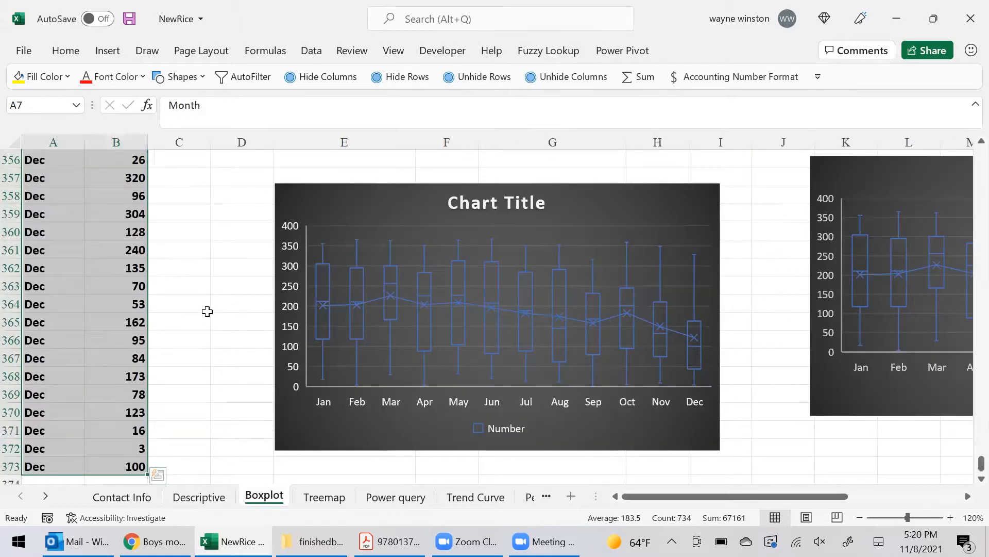
pyautogui.moveTo(206, 321); pyautogui.dragTo(208, 312)
pyautogui.press('Left')
pyautogui.press('Left')
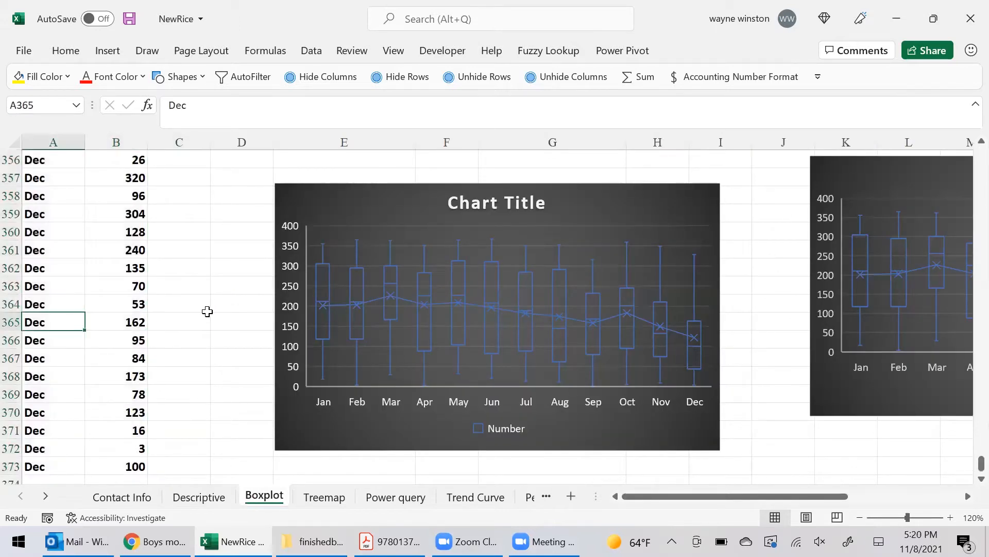
pyautogui.hotkey('ctrl', 'shift', 'Up')
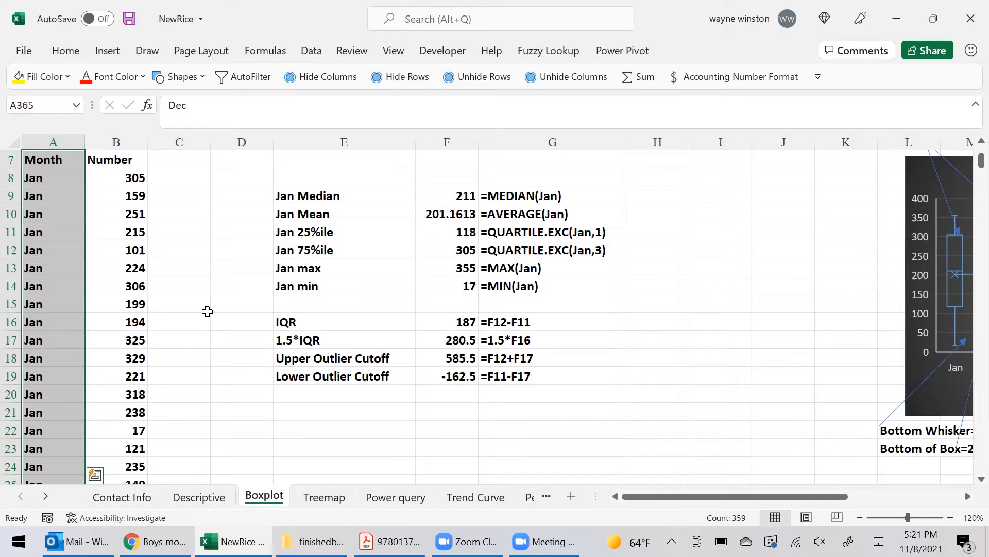
pyautogui.press('Up')
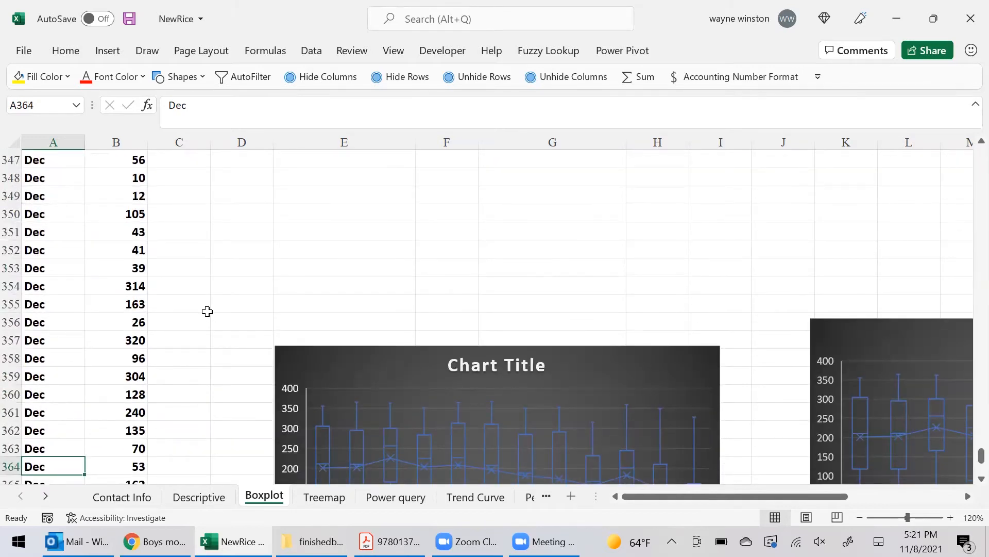
pyautogui.hotkey('ctrl', 'shift', 'Up')
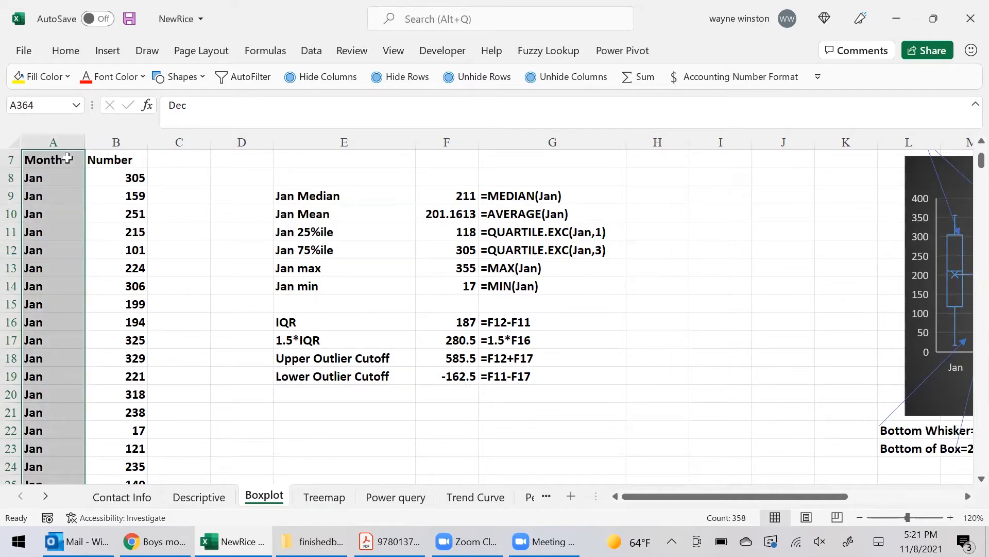
pyautogui.hotkey('ctrl', 'shift', 'Down')
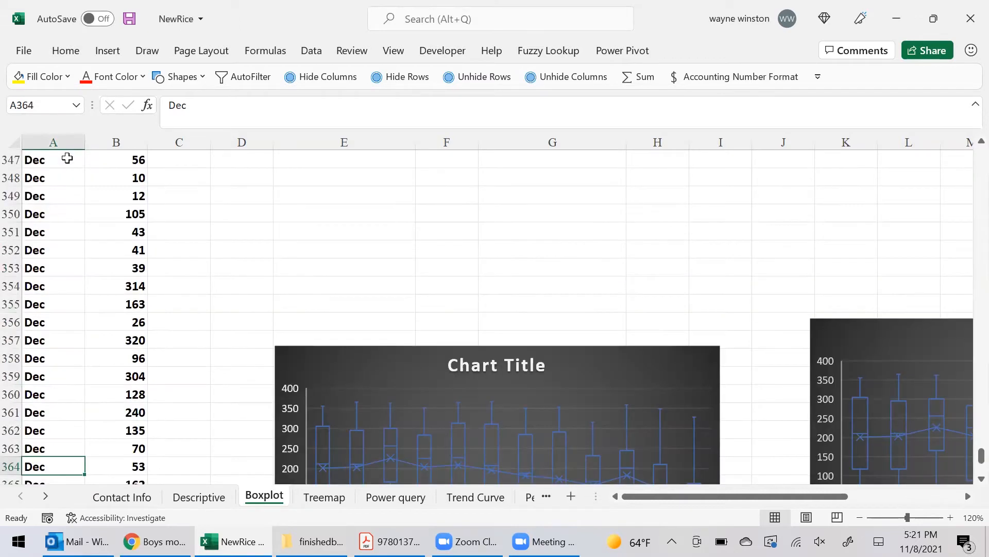
pyautogui.hotkey('ctrl', 'shift', 'Up')
pyautogui.click(67, 158)
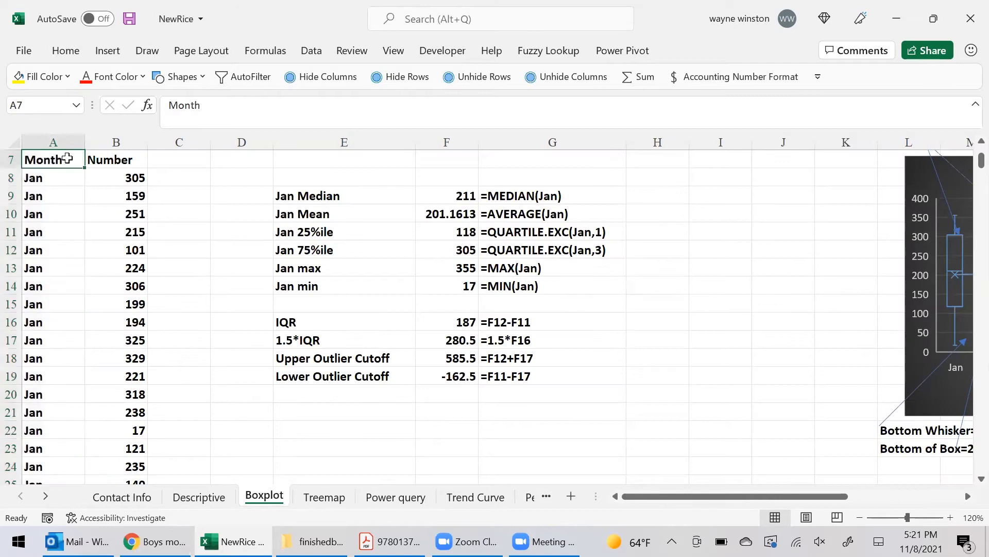
pyautogui.hotkey('ctrl', 'shift', 'Right')
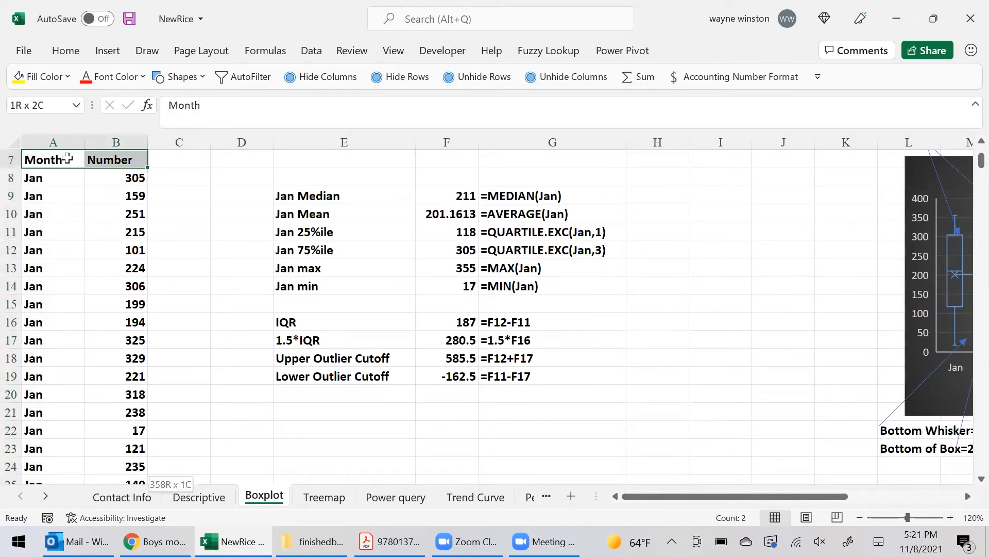
pyautogui.hotkey('ctrl', 'shift', 'Down')
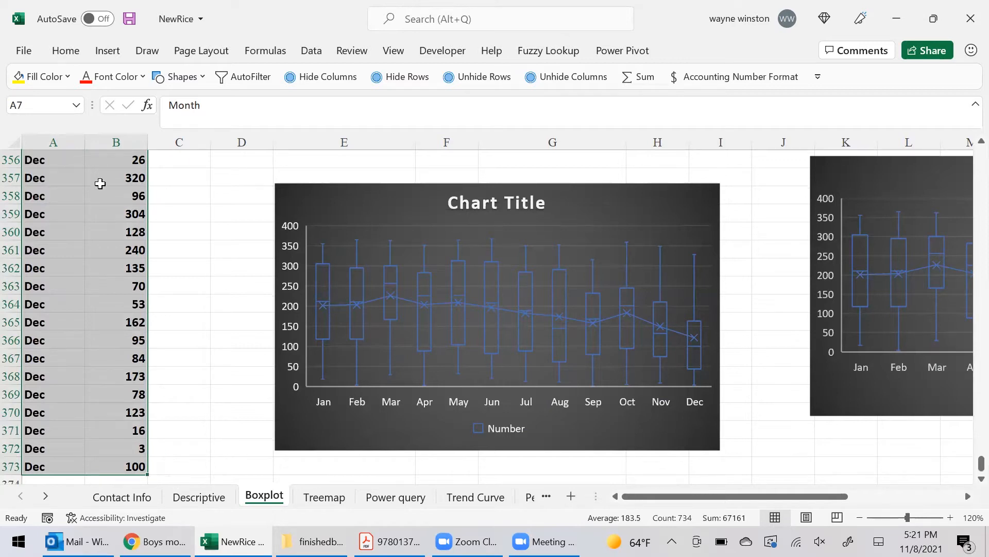
# Insert a Box and Whisker chart of the selected Month and Number data.
pyautogui.click(112, 51)
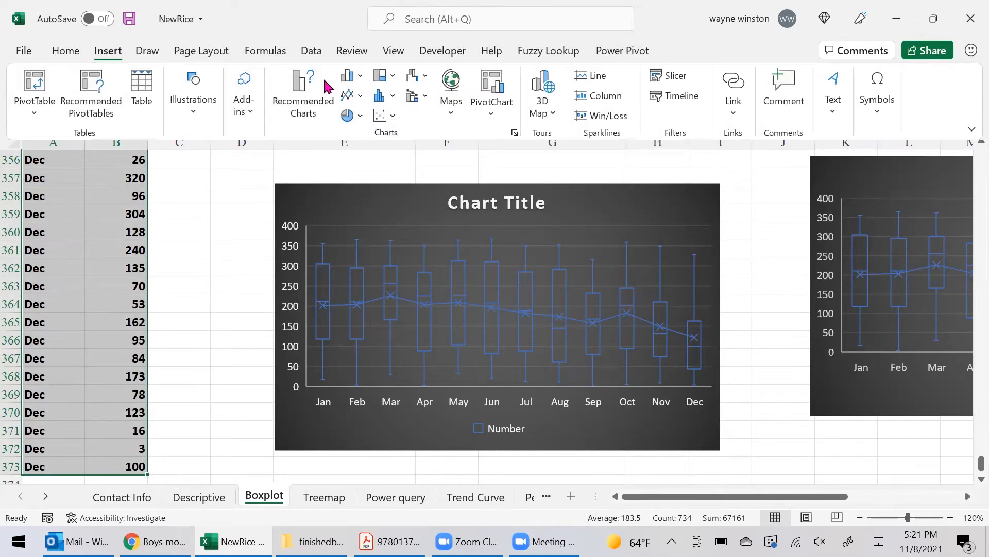
pyautogui.press('Escape')
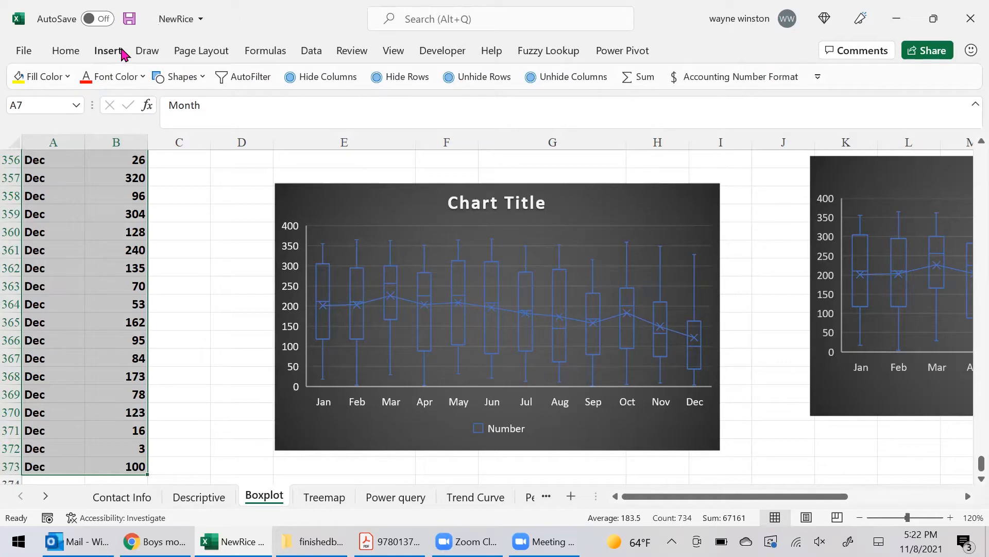
pyautogui.click(117, 57)
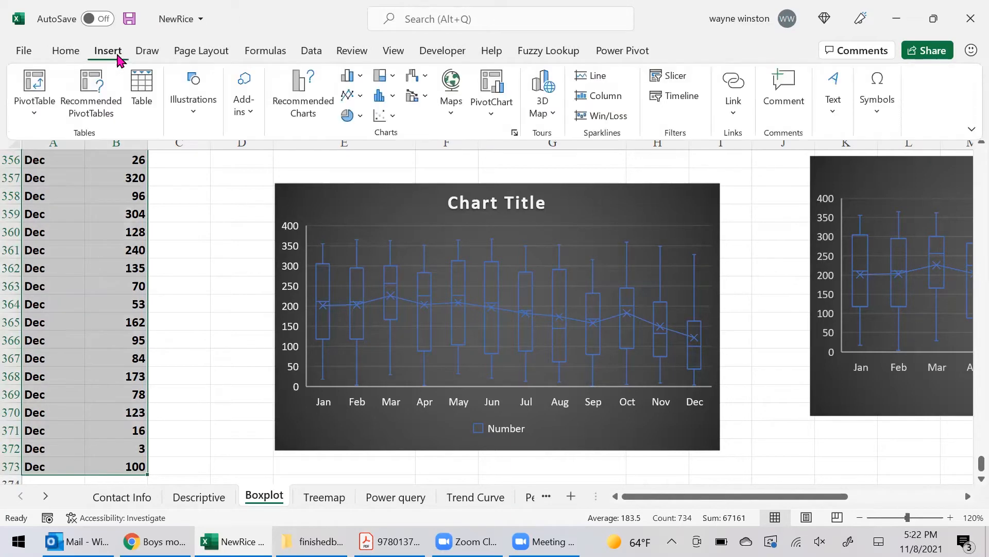
pyautogui.click(395, 98)
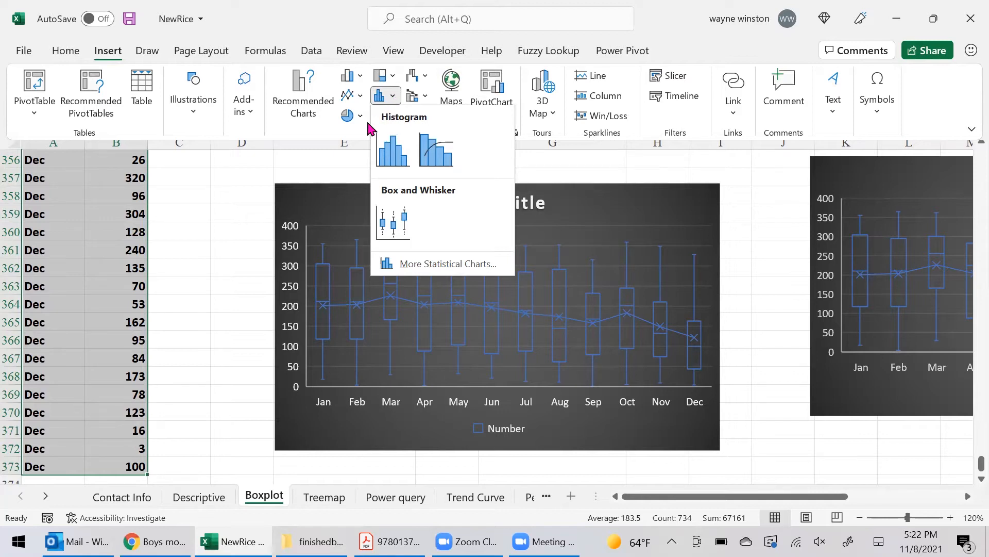
pyautogui.click(392, 221)
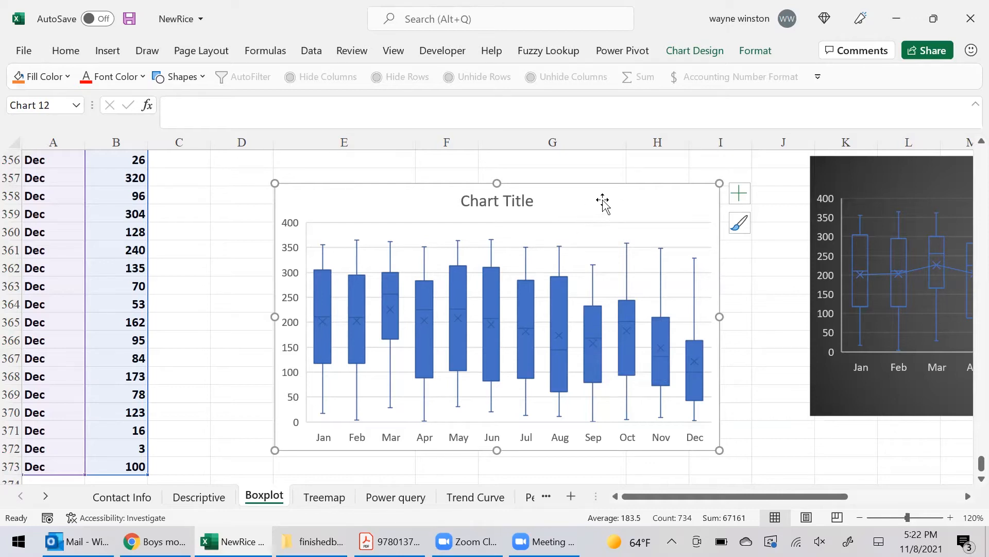
# Apply chart Style 3 to the new box and whisker chart.
pyautogui.click(687, 53)
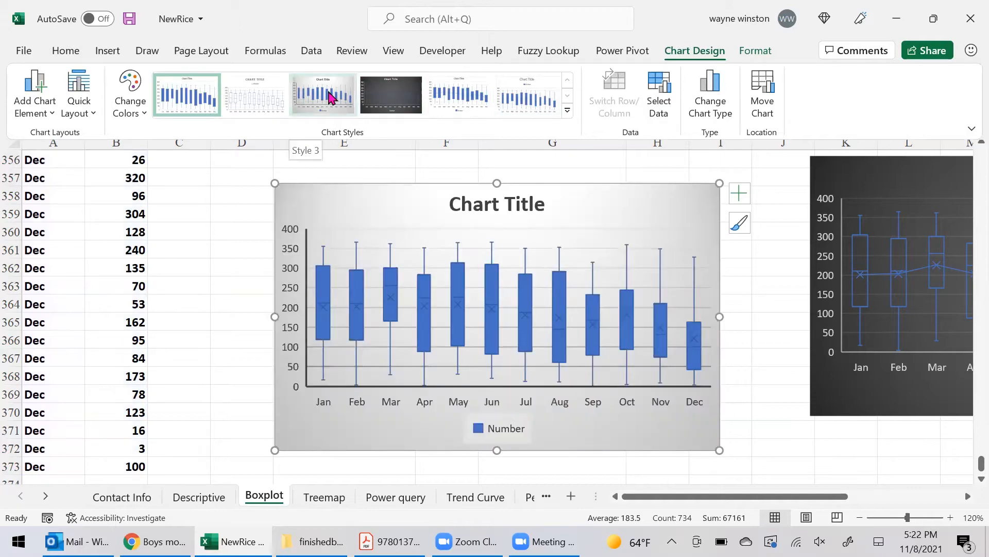
pyautogui.click(331, 96)
pyautogui.click(222, 268)
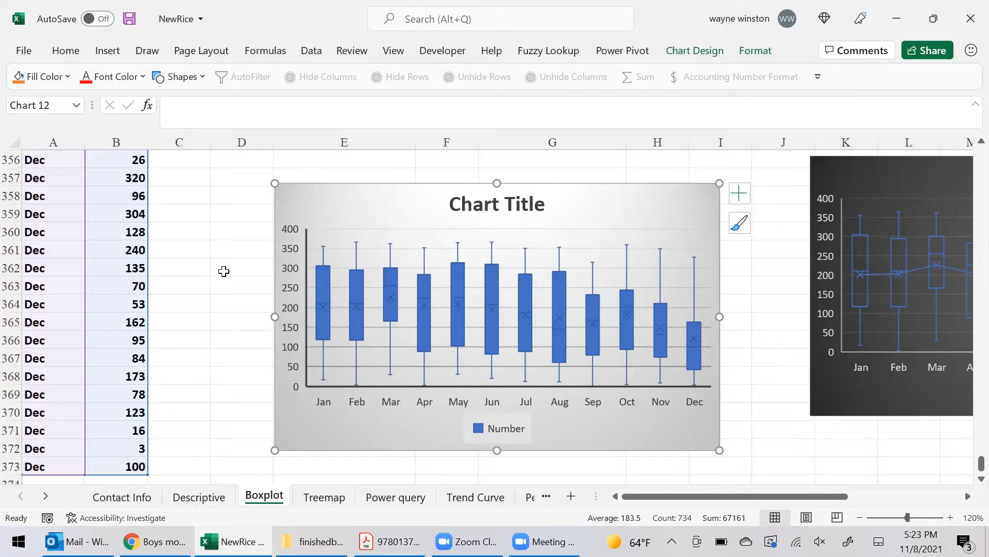
# On the Descriptive sheet, select the CSCO returns from the header in F51 down to F181.
pyautogui.click(201, 498)
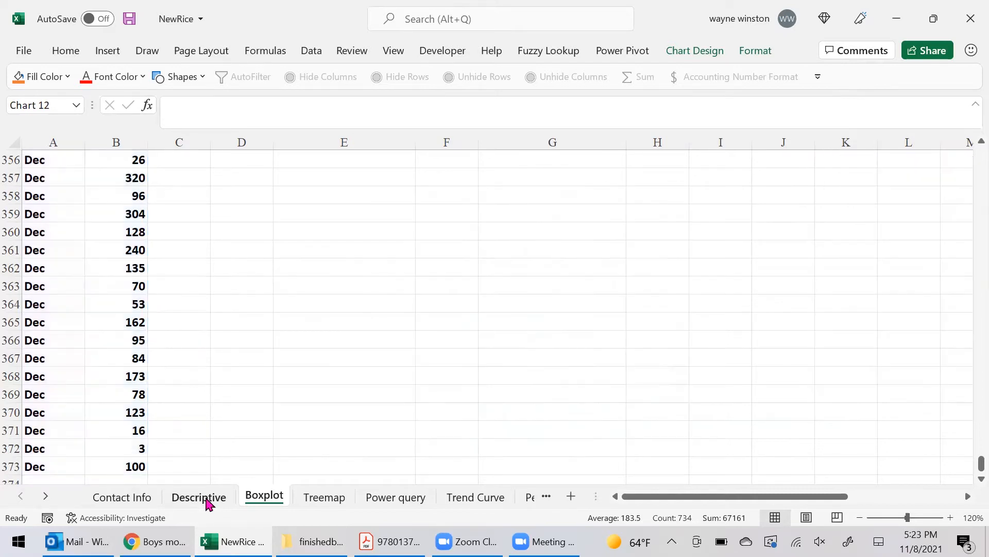
pyautogui.click(69, 212)
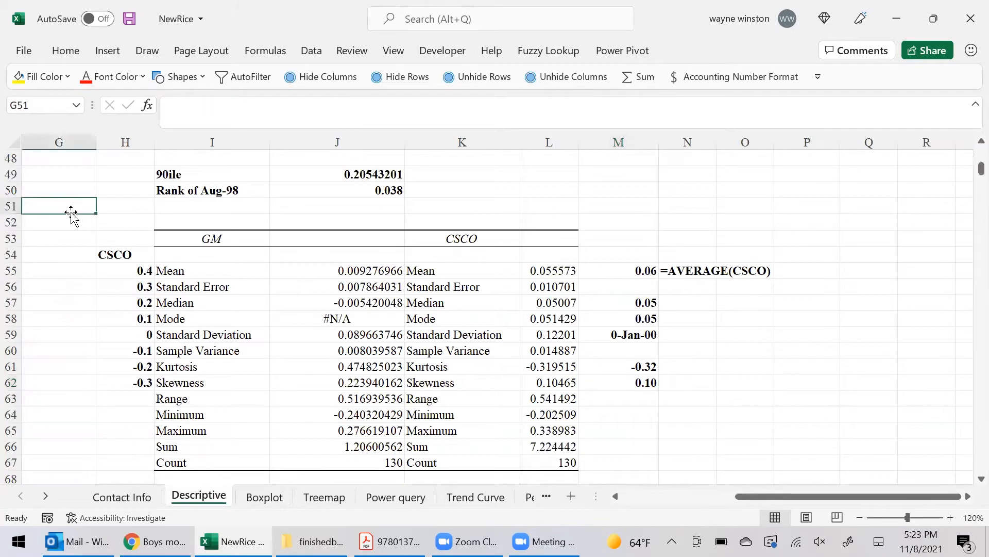
pyautogui.press('Left')
pyautogui.press('Left')
pyautogui.press('Left')
pyautogui.press('Right')
pyautogui.press('Right')
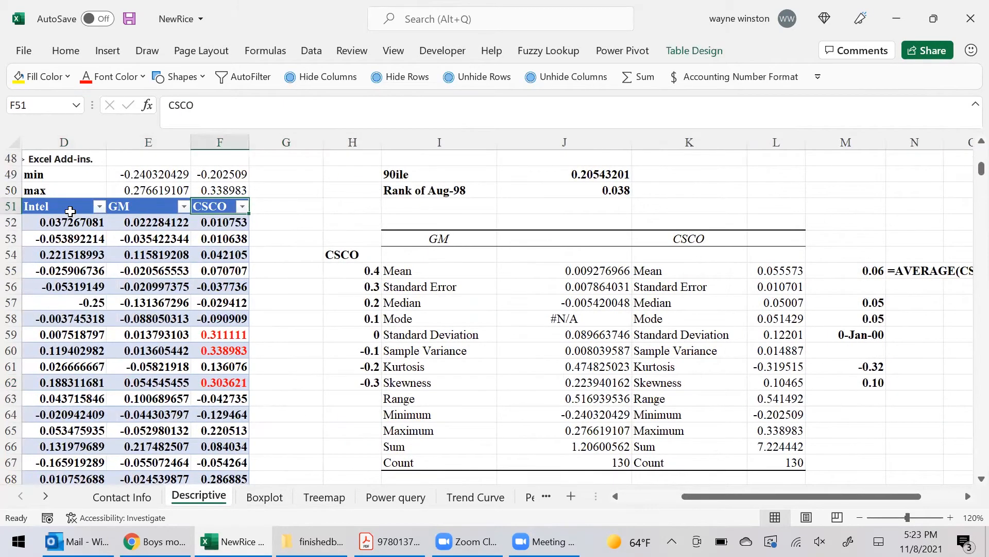
pyautogui.hotkey('ctrl', 'shift', 'Down')
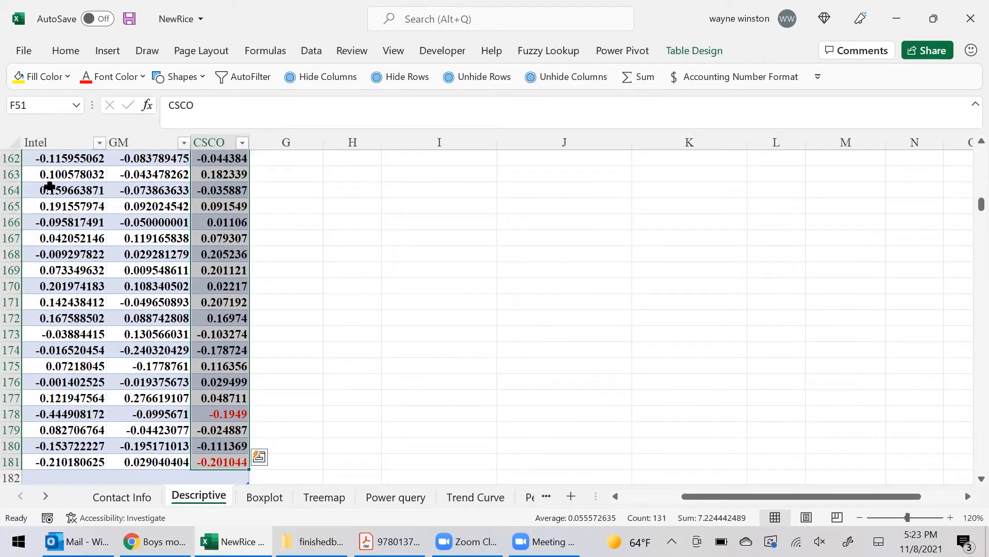
# Insert a Histogram chart of the selected CSCO returns, and deselect it.
pyautogui.click(108, 52)
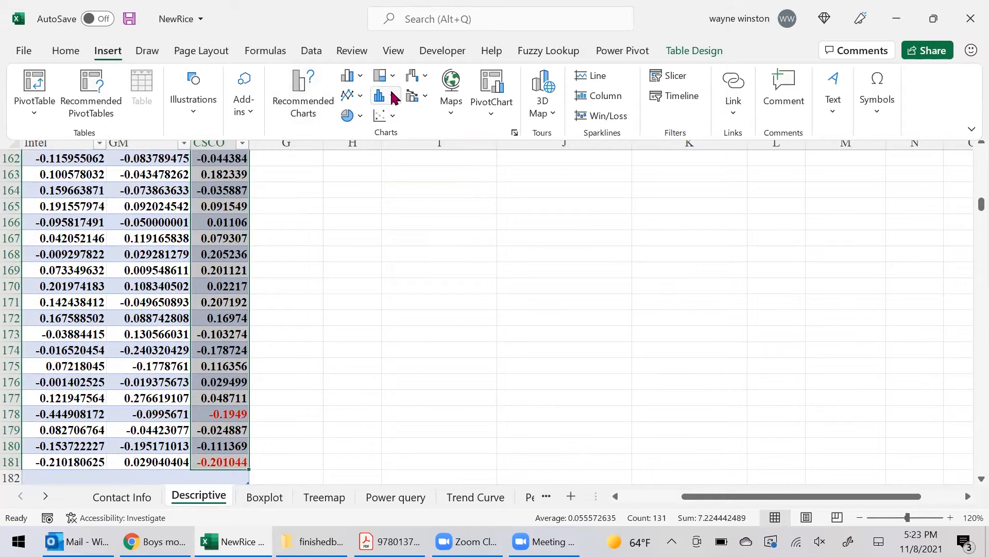
pyautogui.click(395, 96)
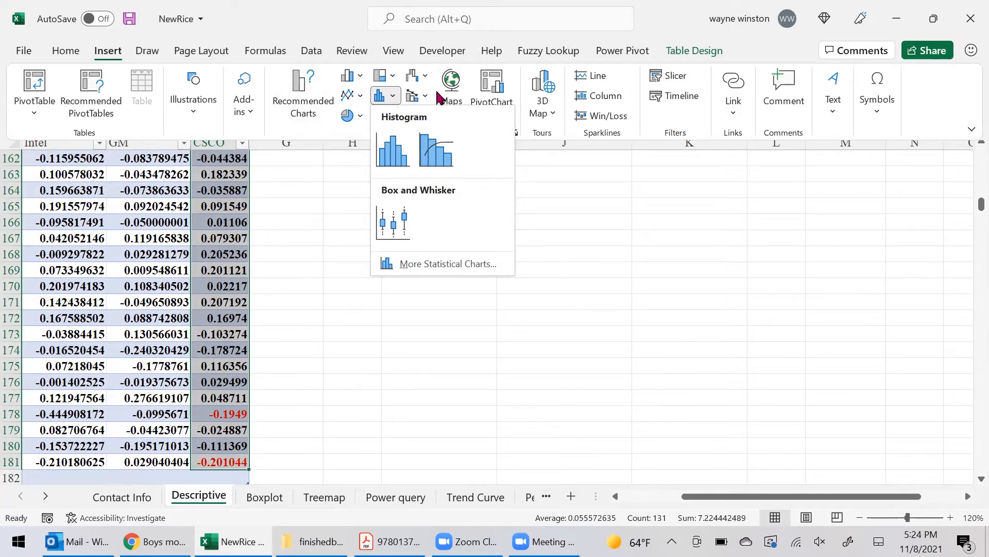
pyautogui.click(394, 151)
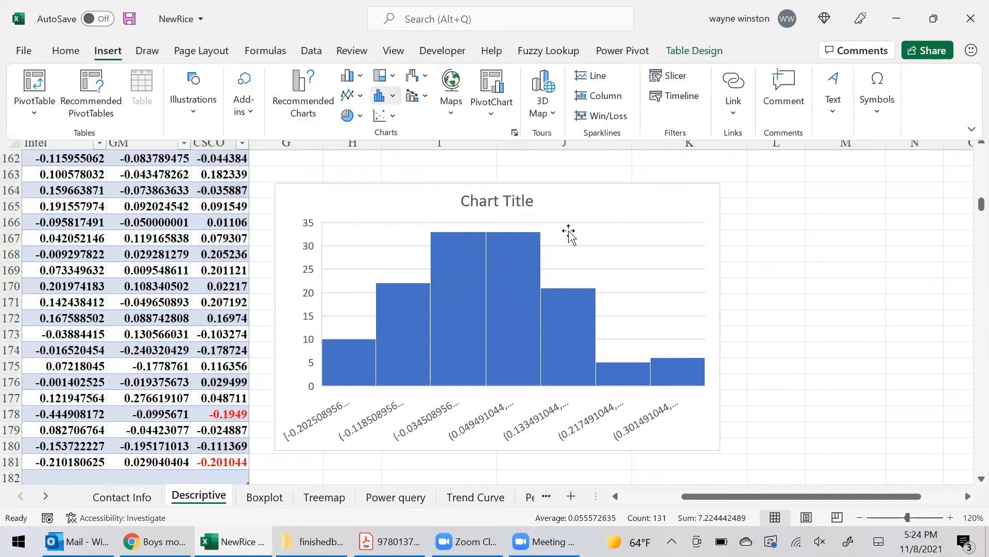
pyautogui.click(844, 288)
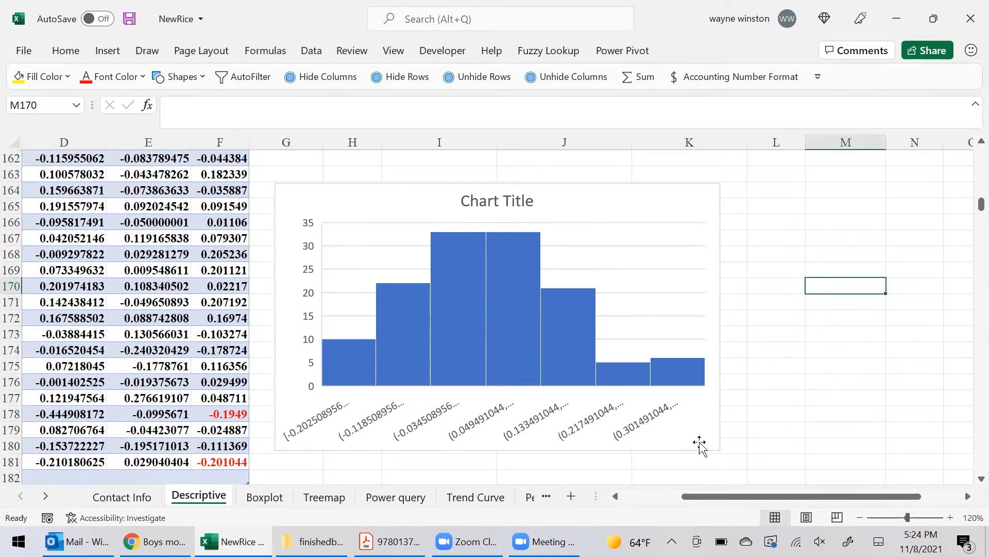
# Set the CSCO histogram's horizontal axis to a bin width of 0.1.
pyautogui.rightClick(525, 436)
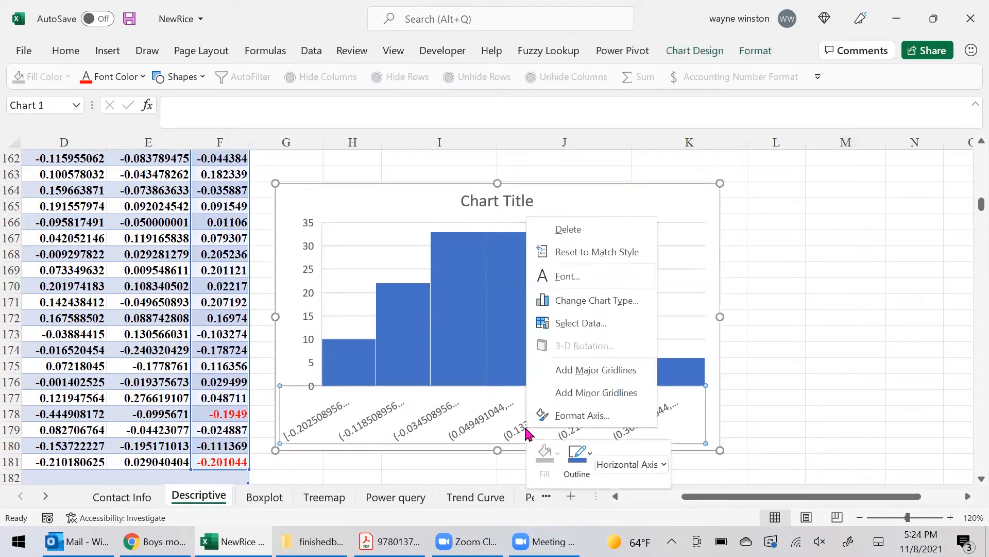
pyautogui.click(575, 415)
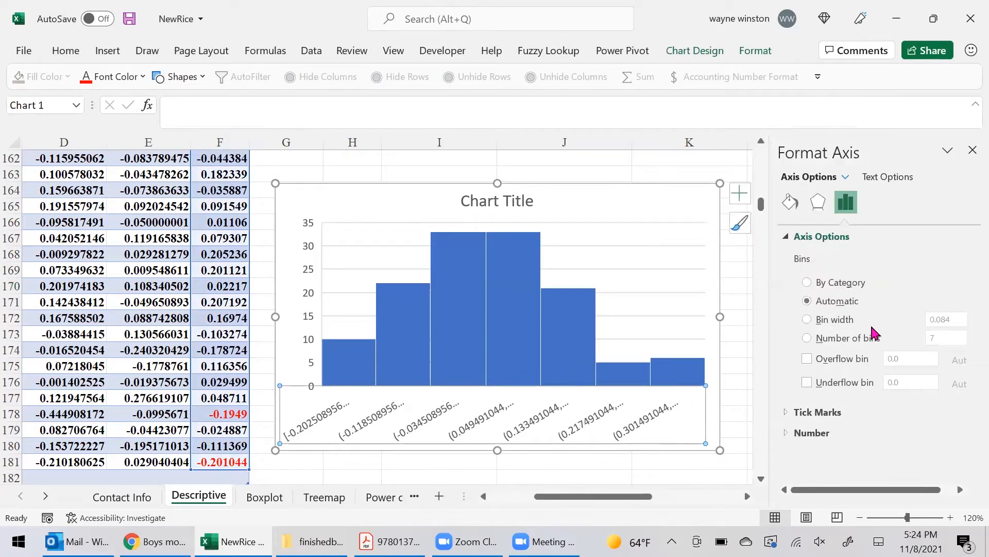
pyautogui.click(808, 320)
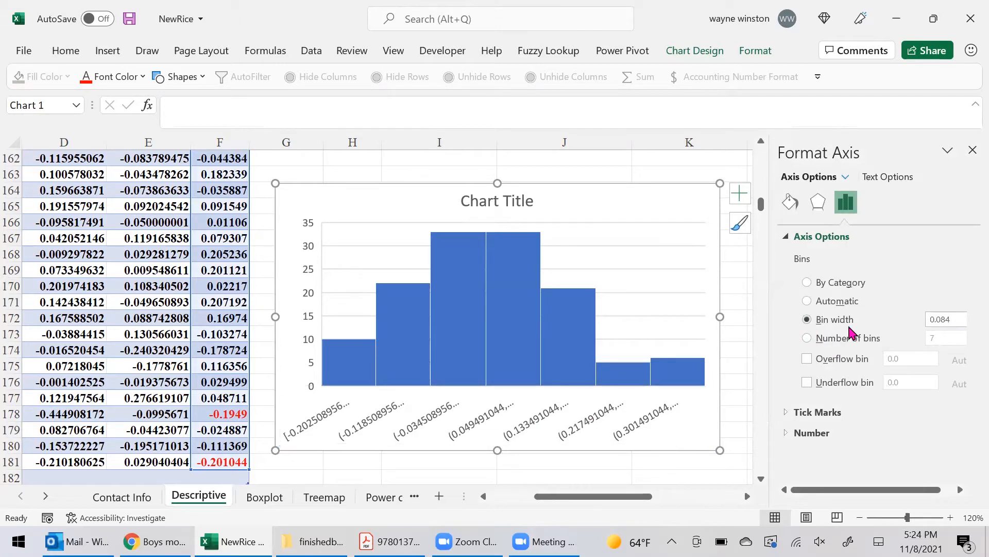
pyautogui.doubleClick(949, 320)
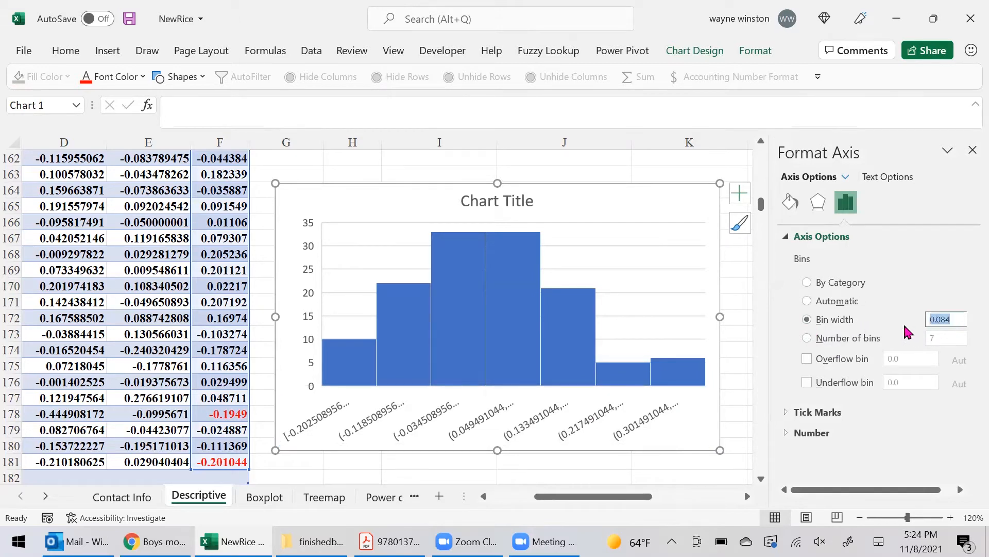
pyautogui.write('.1')
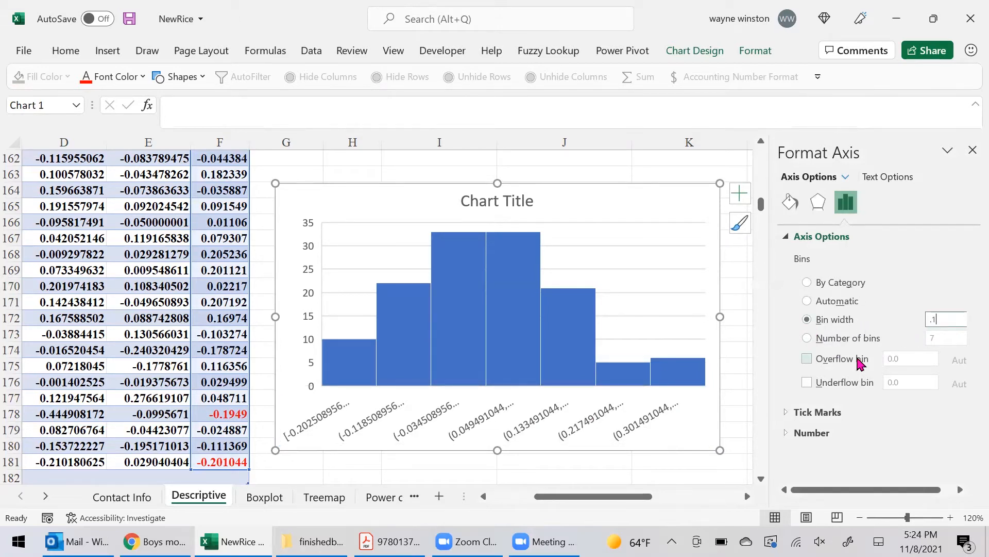
# Turn on the histogram's underflow bin and set it to -0.2.
pyautogui.click(814, 387)
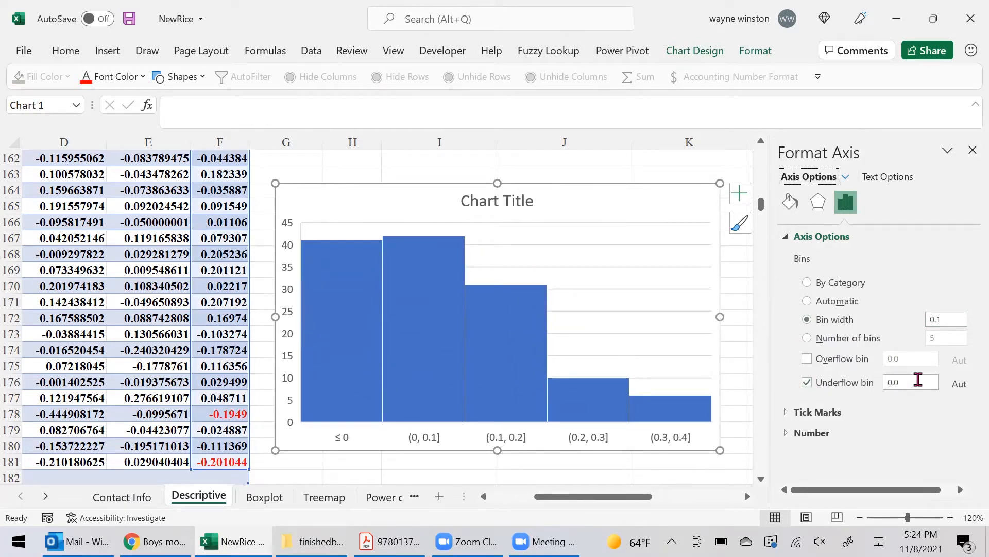
pyautogui.doubleClick(916, 382)
pyautogui.write('-.2')
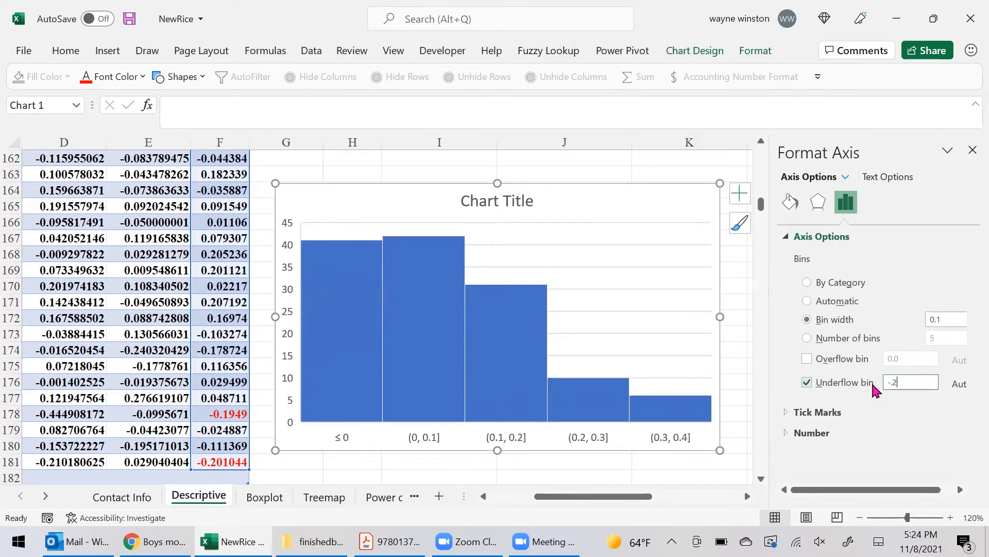
# Turn on the histogram's overflow bin, set it to 0.3, and close the axis formatting.
pyautogui.click(808, 359)
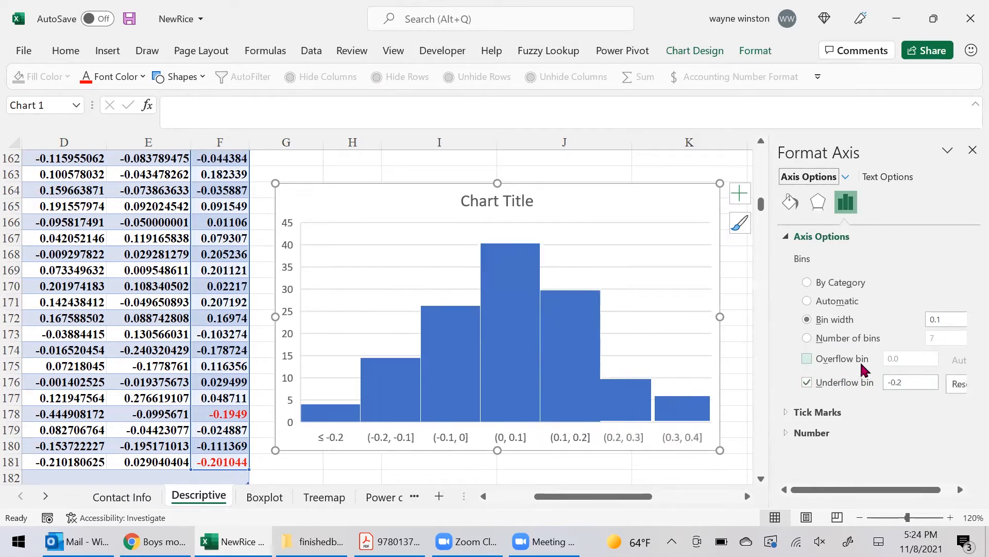
pyautogui.click(808, 359)
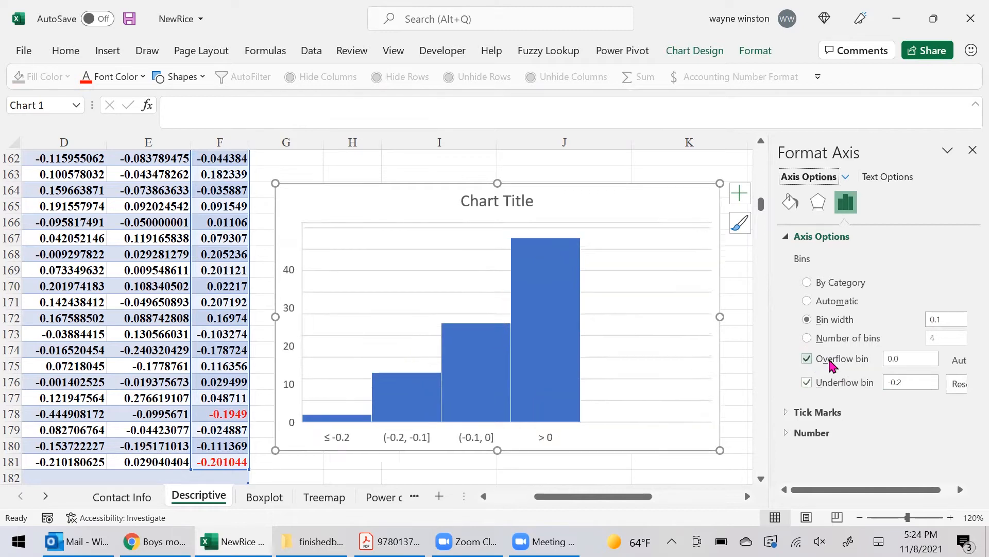
pyautogui.doubleClick(912, 361)
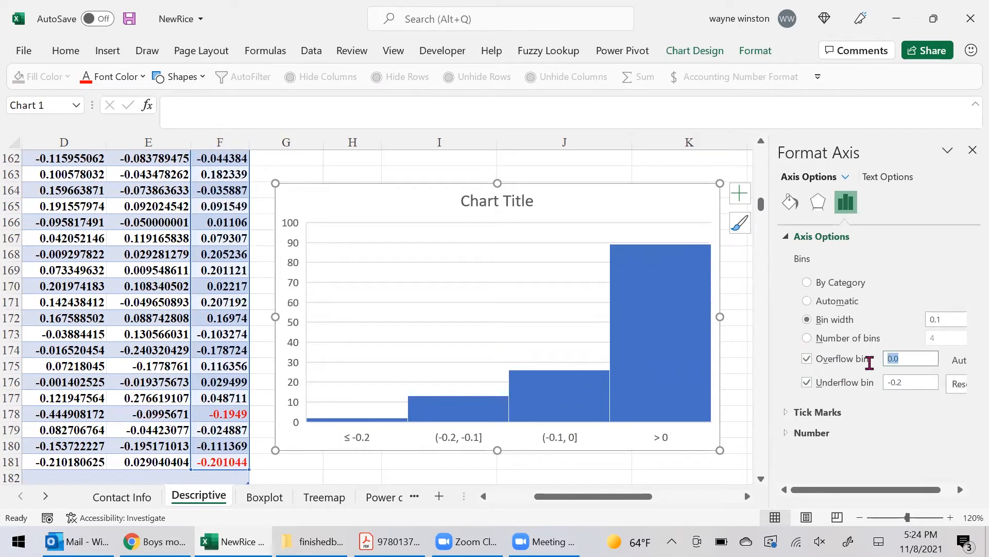
pyautogui.write('.3')
pyautogui.click(970, 150)
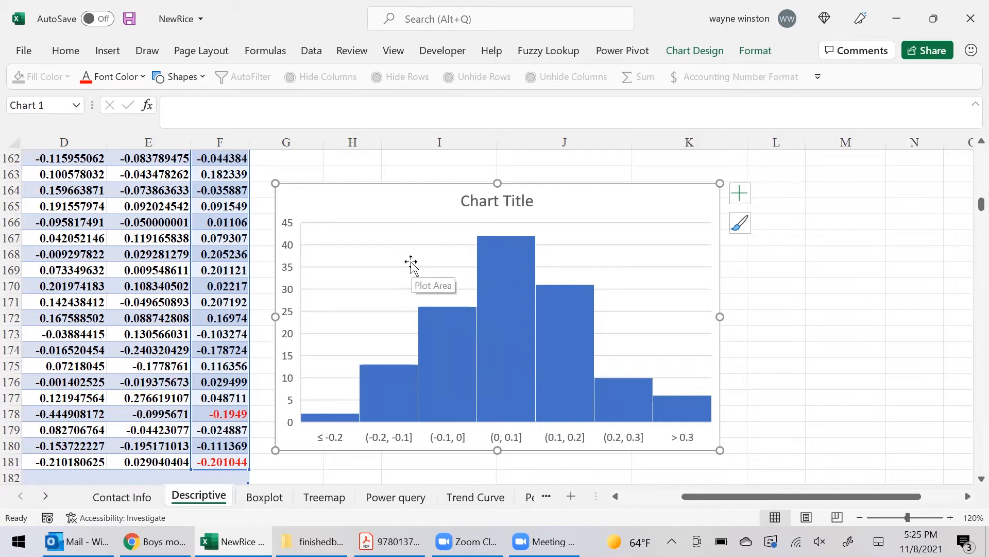
# Apply chart Style 3, with the gray gradient background and data labels, to the CSCO histogram.
pyautogui.click(500, 305)
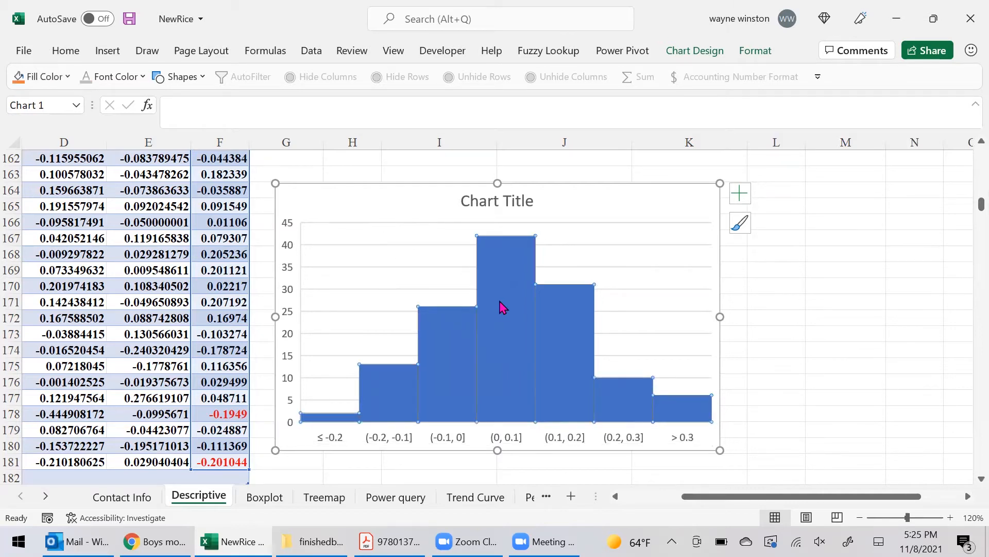
pyautogui.click(706, 54)
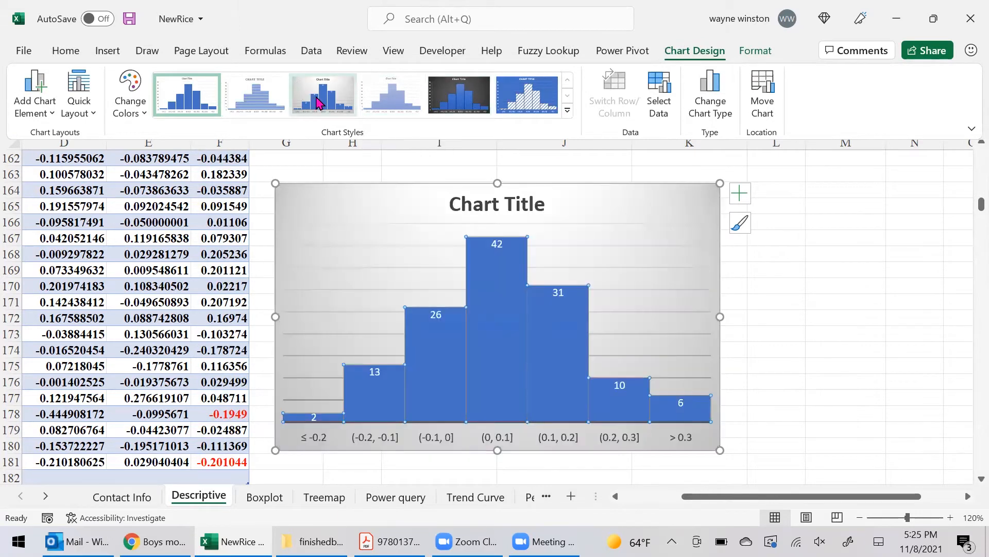
pyautogui.click(318, 103)
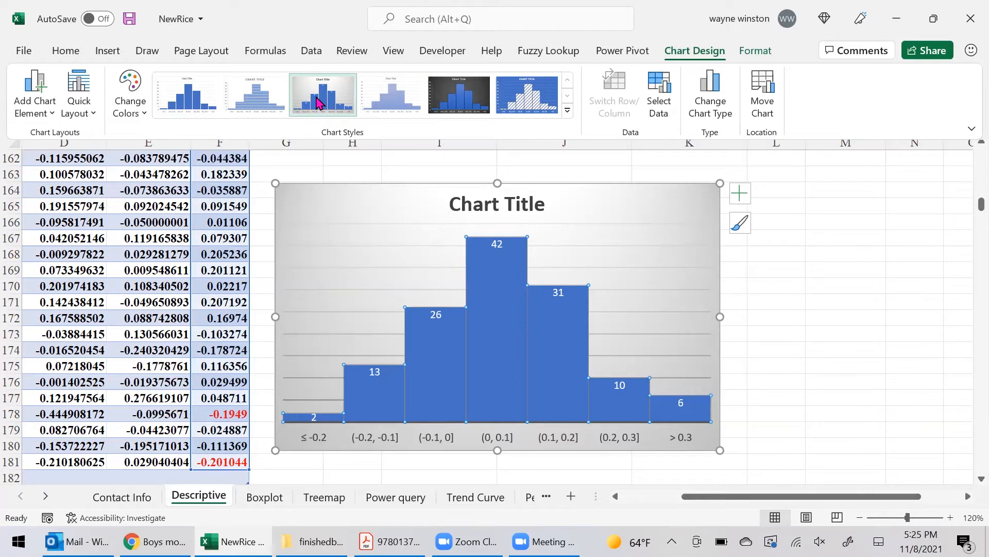
pyautogui.click(318, 102)
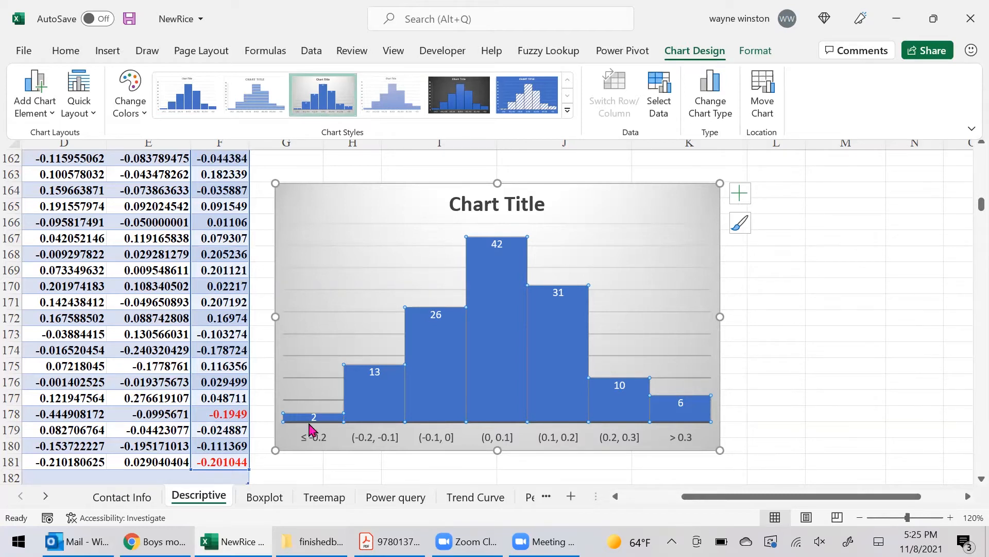
pyautogui.hotkey('ctrl', 'F1')
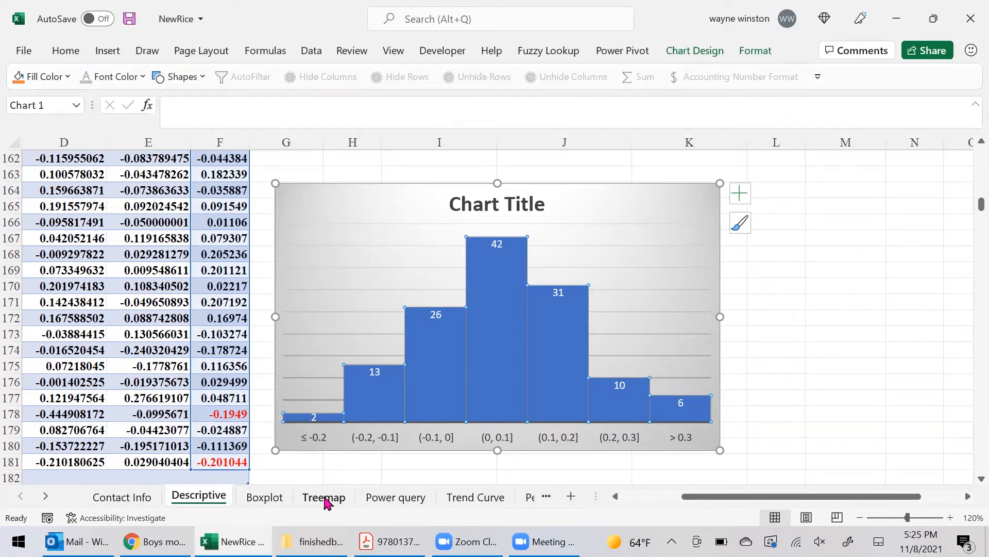
# On the Treemap sheet, delete the treemap titled "Chart Title" that overlaps the revenue table.
pyautogui.click(324, 497)
pyautogui.click(288, 445)
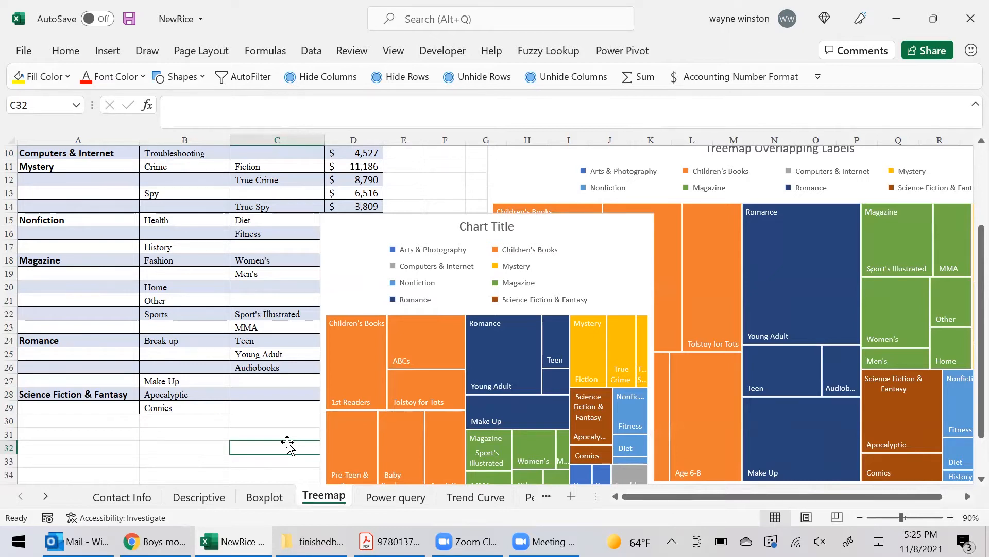
pyautogui.click(347, 266)
pyautogui.press('Delete')
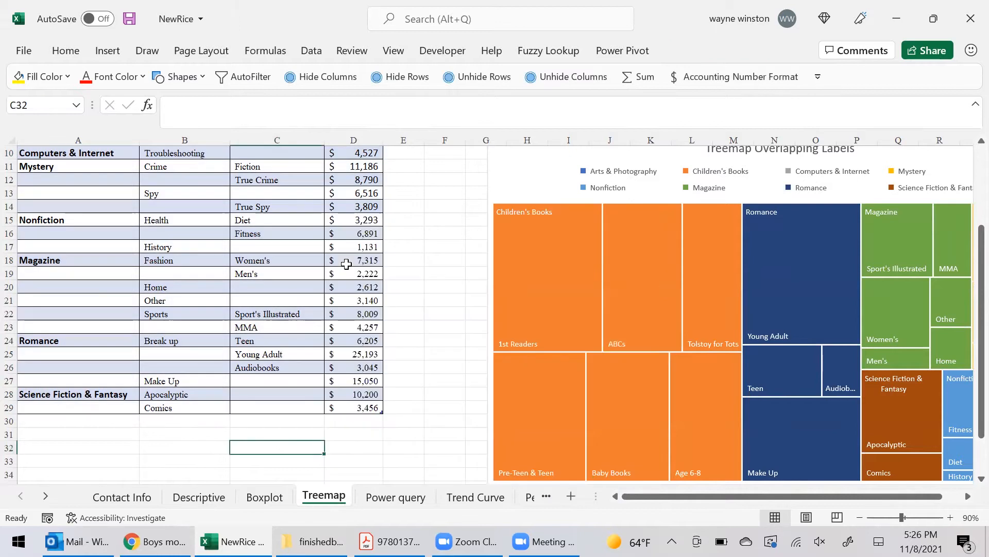
# Move the Treemap Overlapping Labels chart farther from the table so it starts at about column J, and deselect it.
pyautogui.click(565, 270)
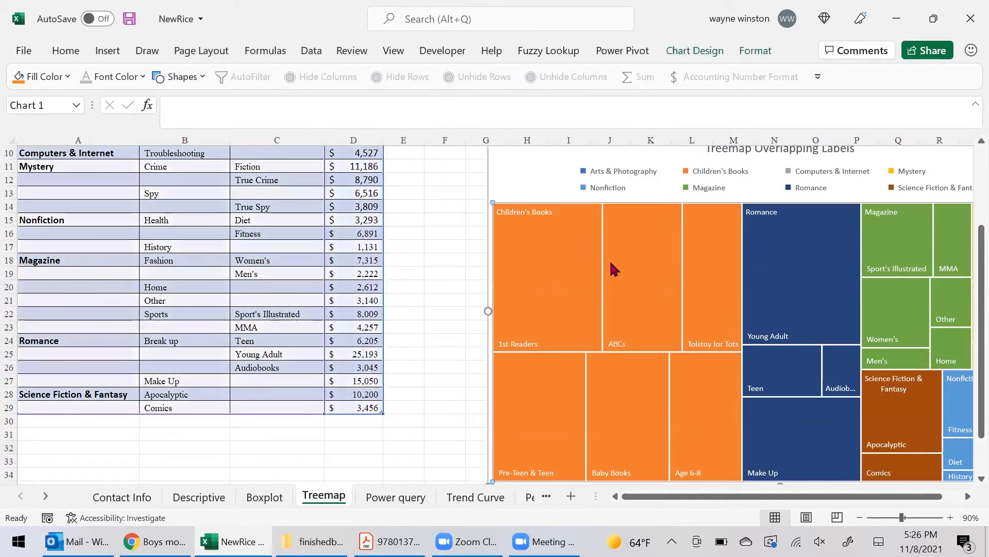
pyautogui.moveTo(531, 190); pyautogui.dragTo(636, 206)
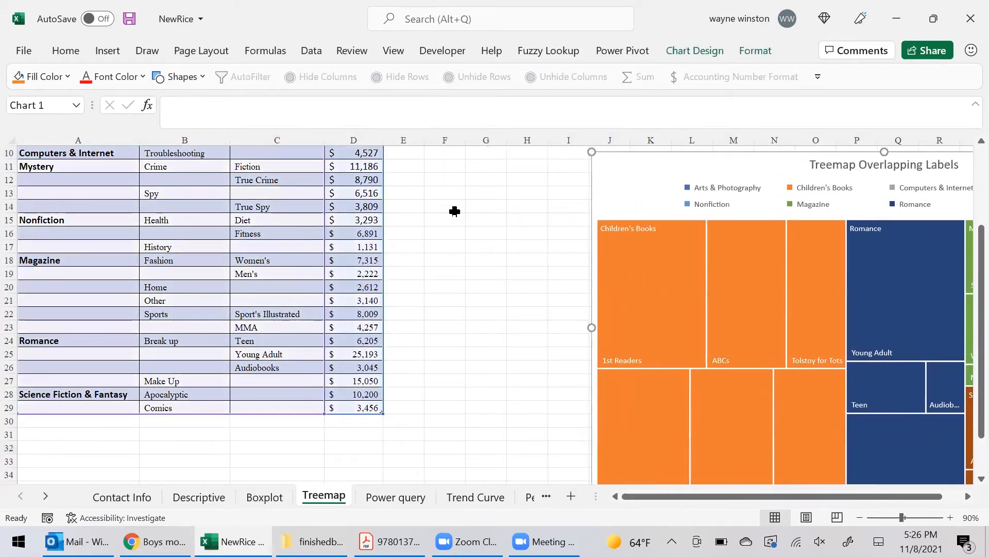
pyautogui.click(422, 219)
pyautogui.scroll(3, 422, 219)
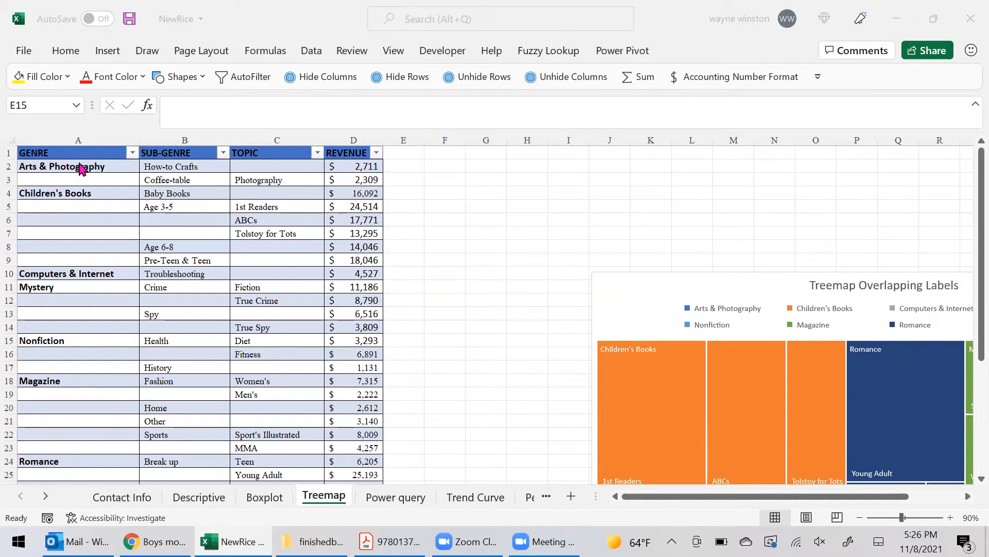
# Select the whole genre revenue table with its headers, A1:D29.
pyautogui.click(97, 153)
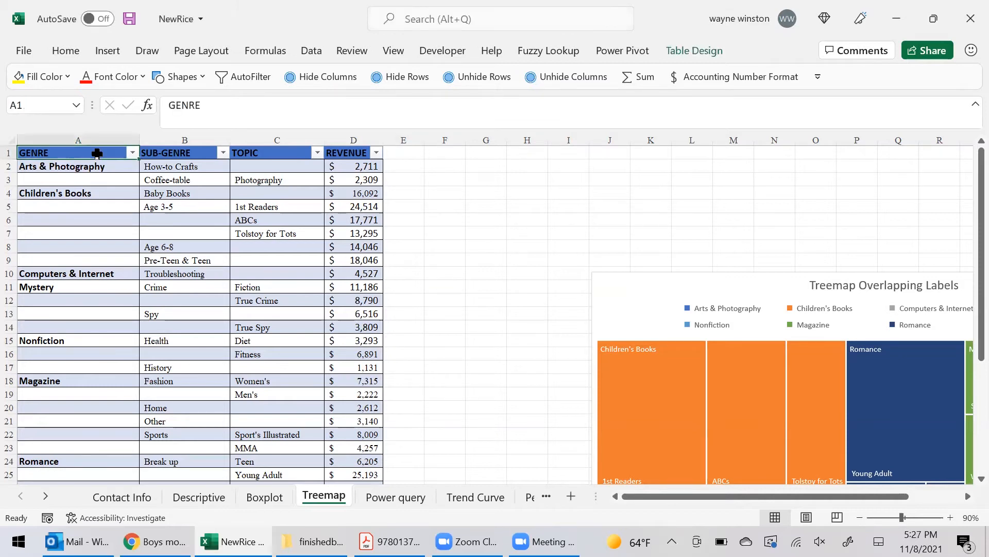
pyautogui.hotkey('ctrl', 'shift', 'Right')
pyautogui.hotkey('shift', 'Down')
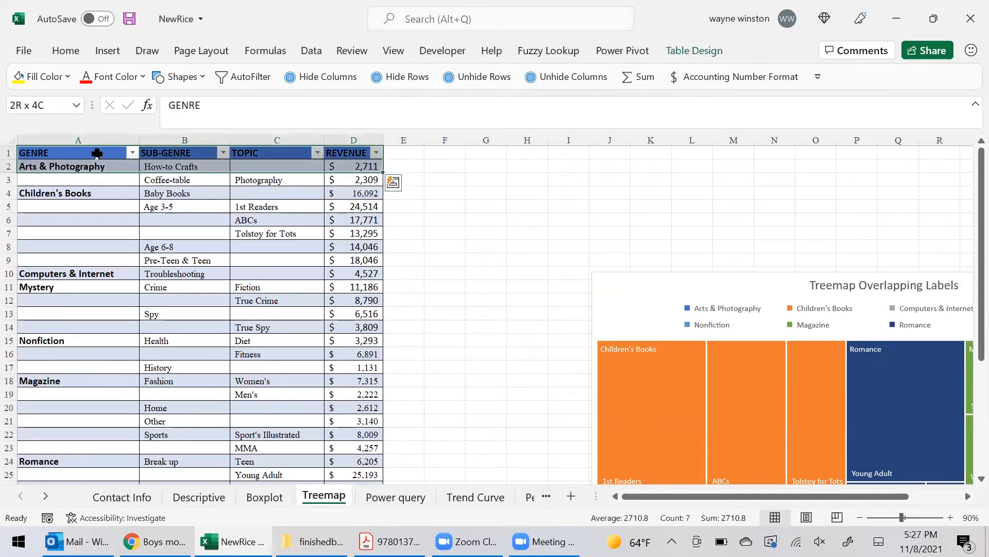
pyautogui.hotkey('shift', 'Down')
pyautogui.hotkey('shift', 'Down')
pyautogui.hotkey('shift', 'Down')
pyautogui.hotkey('shift', 'Down')
pyautogui.hotkey('shift', 'Down')
pyautogui.hotkey('shift', 'Down')
pyautogui.hotkey('shift', 'Down')
pyautogui.hotkey('shift', 'Down')
pyautogui.hotkey('shift', 'Down')
pyautogui.hotkey('shift', 'Down')
pyautogui.hotkey('shift', 'Down')
pyautogui.hotkey('shift', 'Down')
pyautogui.hotkey('shift', 'Down')
pyautogui.hotkey('shift', 'Down')
pyautogui.hotkey('shift', 'Down')
pyautogui.hotkey('shift', 'Down')
pyautogui.hotkey('shift', 'Down')
pyautogui.hotkey('shift', 'Down')
pyautogui.hotkey('shift', 'Down')
pyautogui.hotkey('shift', 'Down')
pyautogui.hotkey('shift', 'Down')
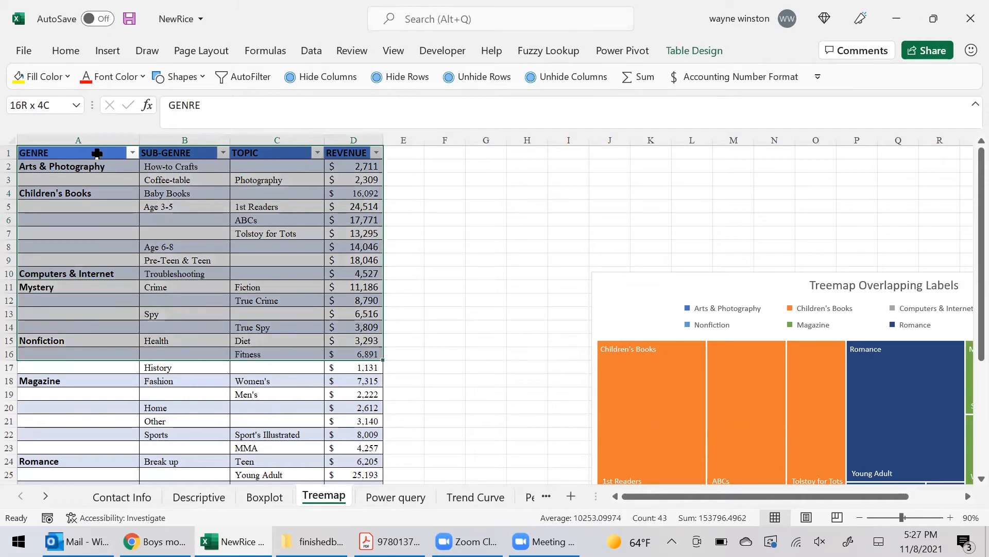
pyautogui.hotkey('shift', 'Down')
pyautogui.hotkey('shift', 'Down')
pyautogui.hotkey('shift', 'Down')
pyautogui.hotkey('shift', 'Down')
pyautogui.hotkey('shift', 'Down')
pyautogui.hotkey('shift', 'Down')
pyautogui.hotkey('shift', 'Down')
pyautogui.hotkey('shift', 'Down')
pyautogui.hotkey('shift', 'Down')
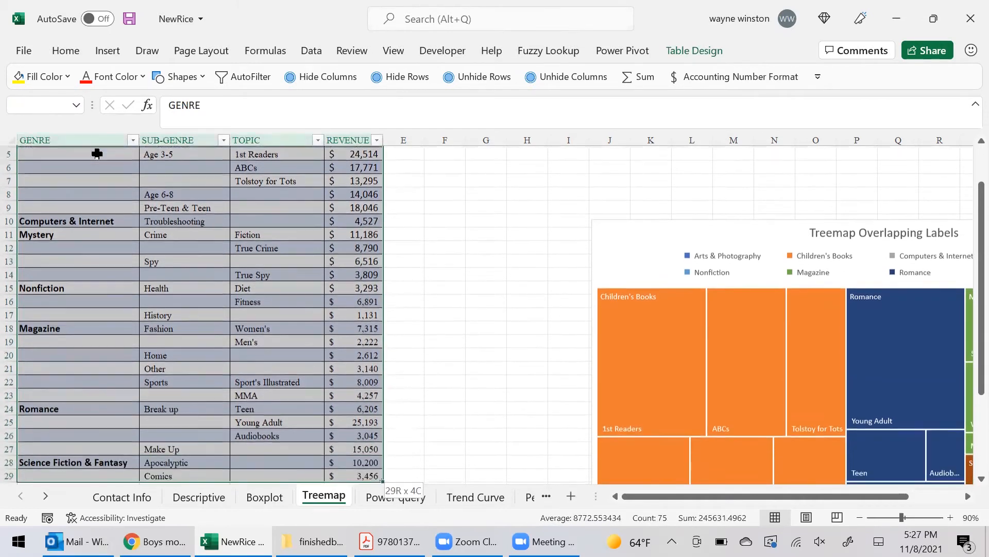
pyautogui.scroll(-1, 97, 153)
pyautogui.hotkey('shift', 'Up')
pyautogui.hotkey('shift', 'Up')
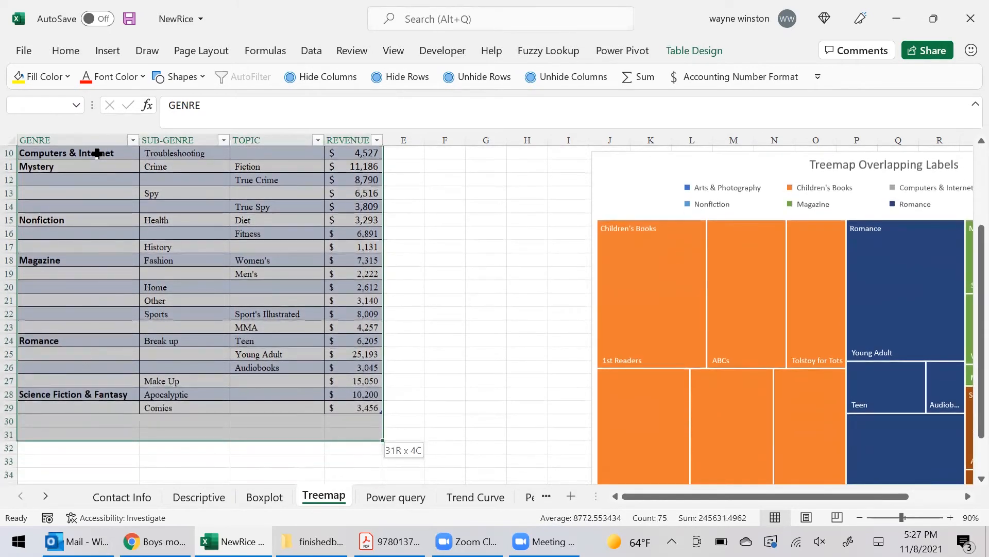
pyautogui.hotkey('shift', 'Up')
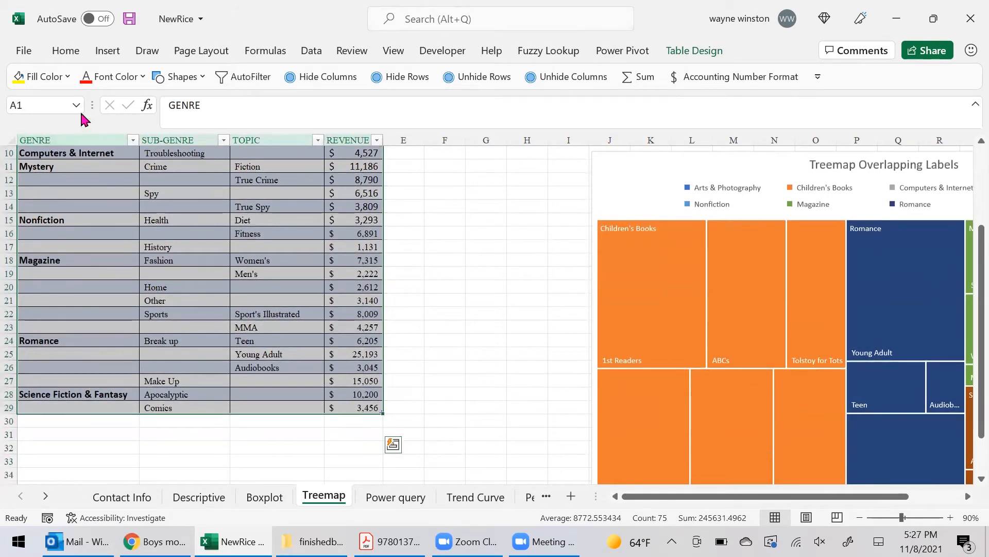
# Insert a Treemap chart of the selected genre revenue data and stretch its lower edge to make it taller.
pyautogui.click(107, 52)
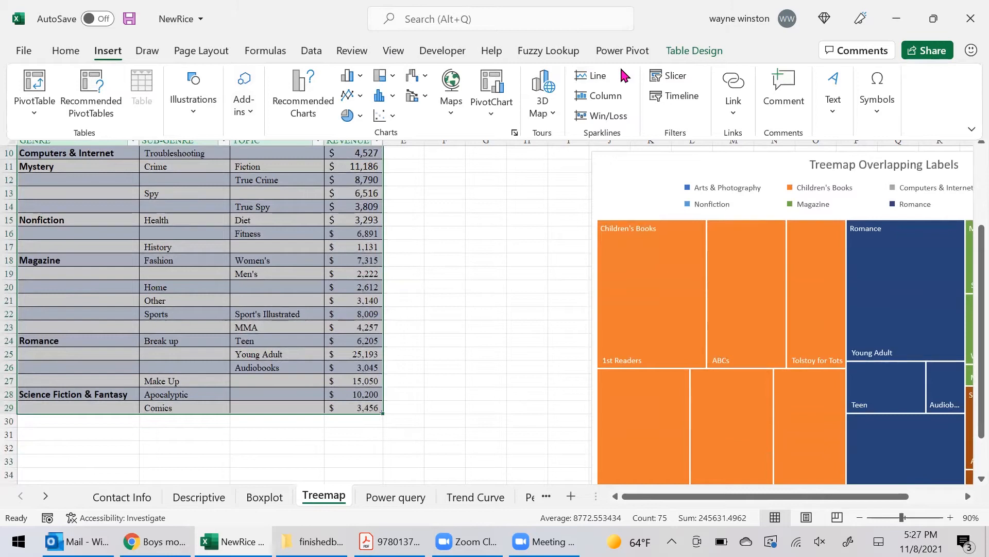
pyautogui.press('Escape')
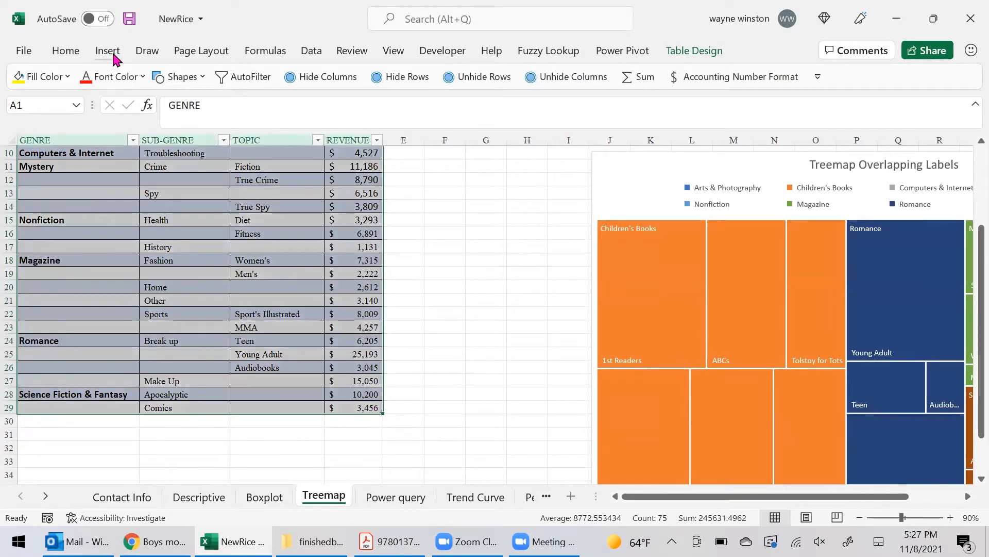
pyautogui.click(109, 51)
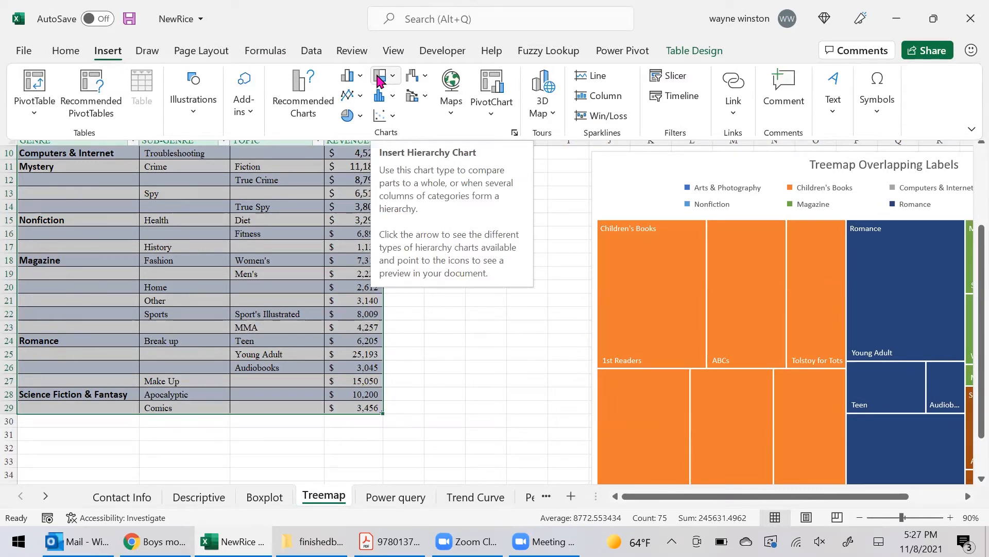
pyautogui.click(391, 76)
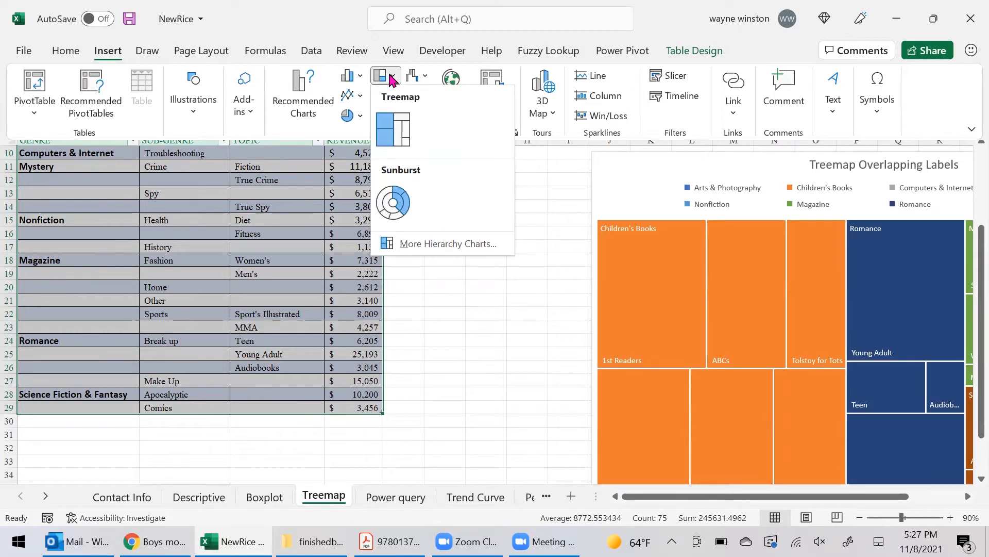
pyautogui.click(396, 126)
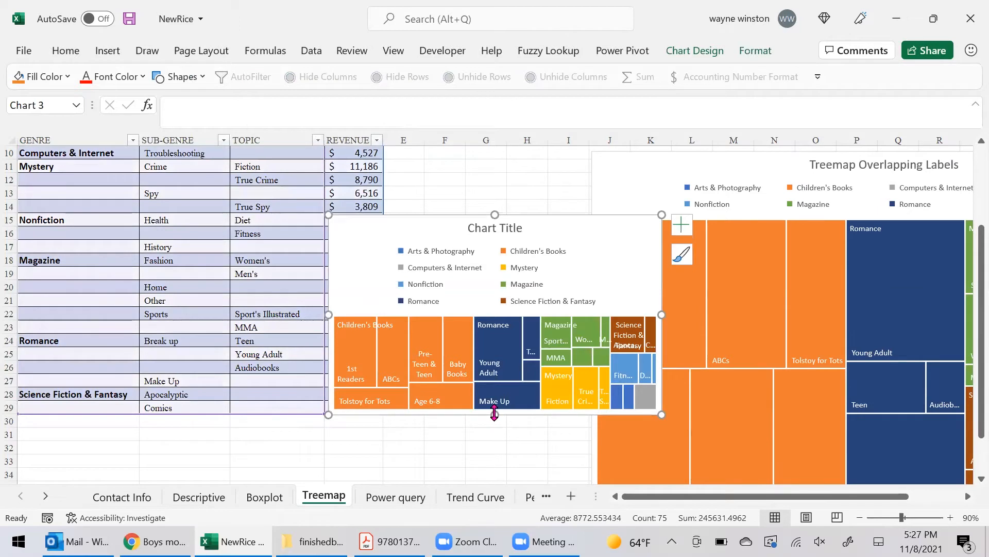
pyautogui.moveTo(495, 414); pyautogui.dragTo(497, 524)
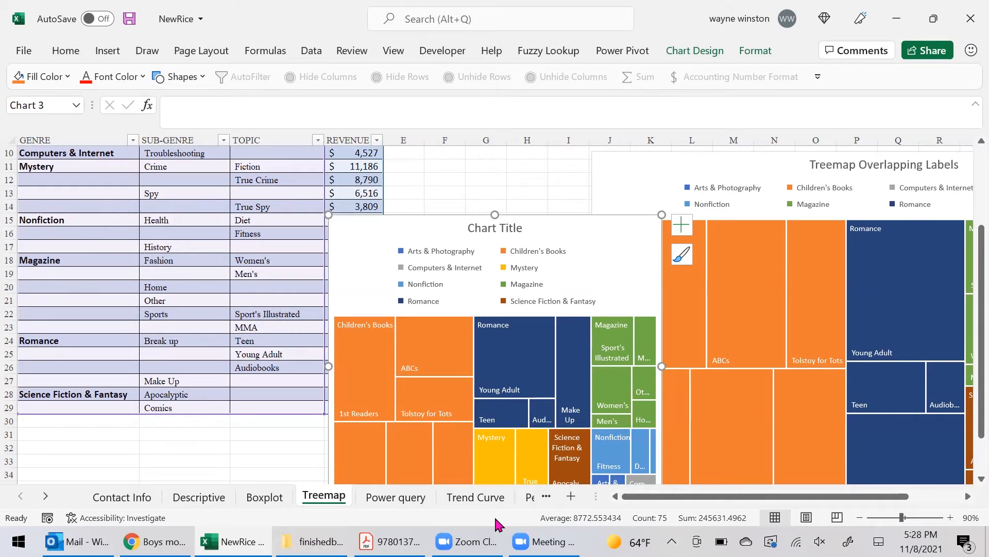
# Go to the Power query sheet and select the empty cell M10 beside the player table.
pyautogui.click(417, 501)
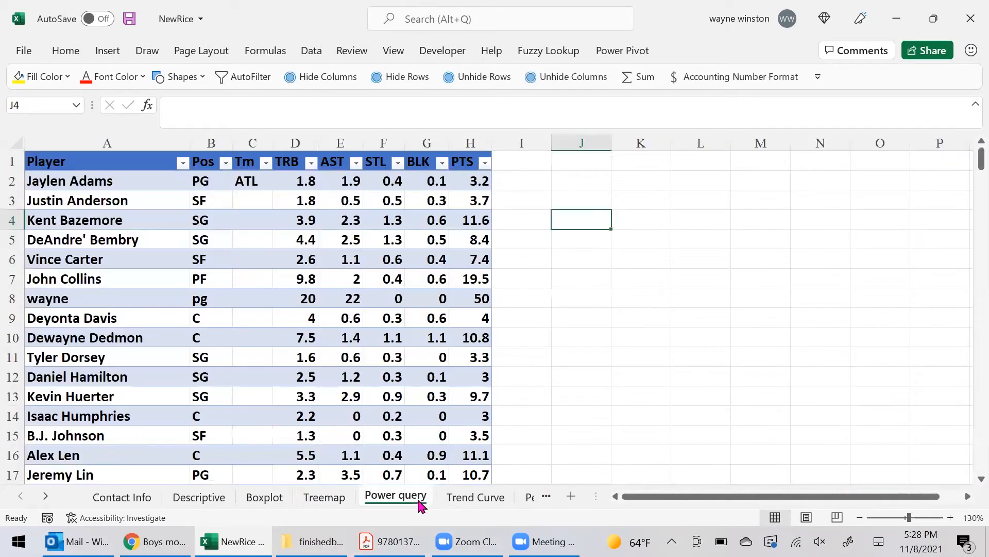
pyautogui.click(733, 339)
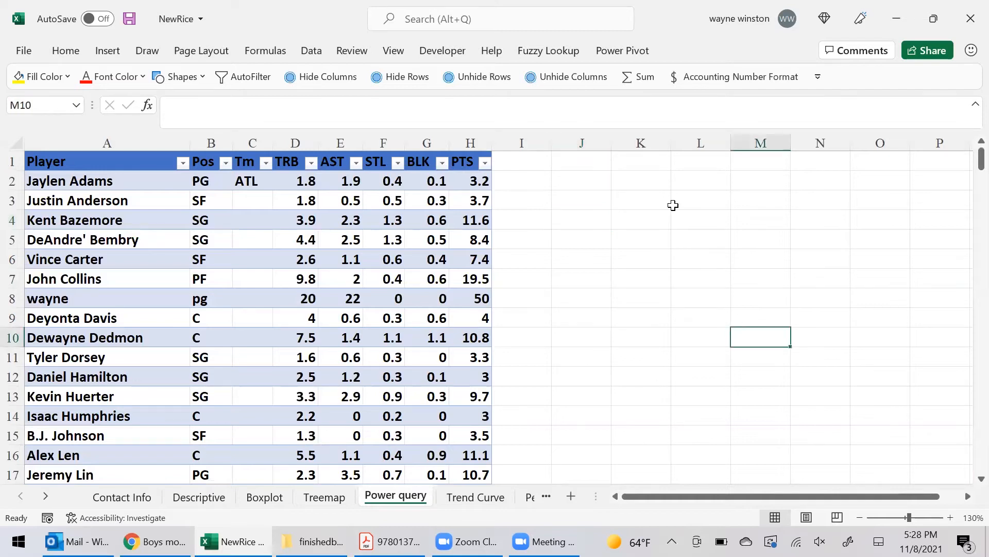
pyautogui.click(648, 300)
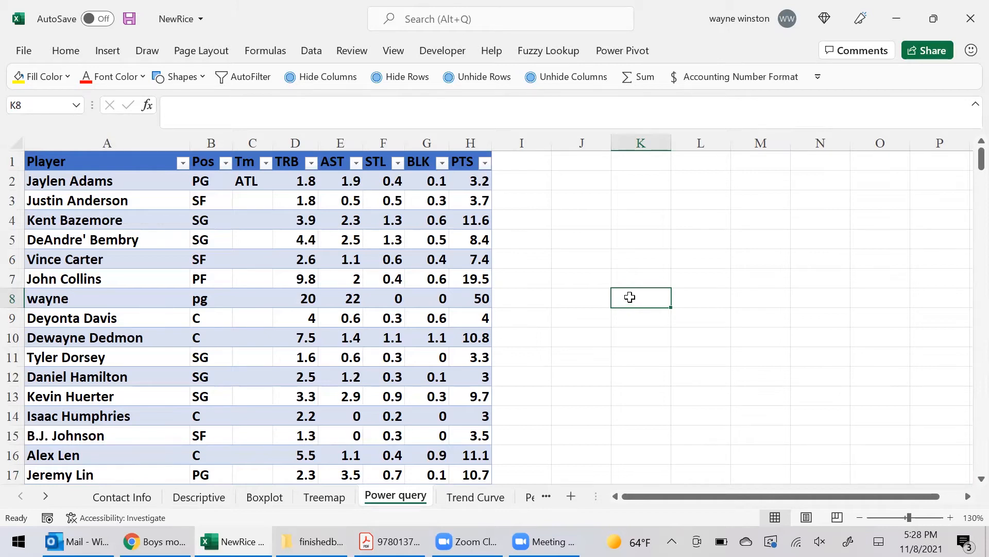
pyautogui.click(317, 294)
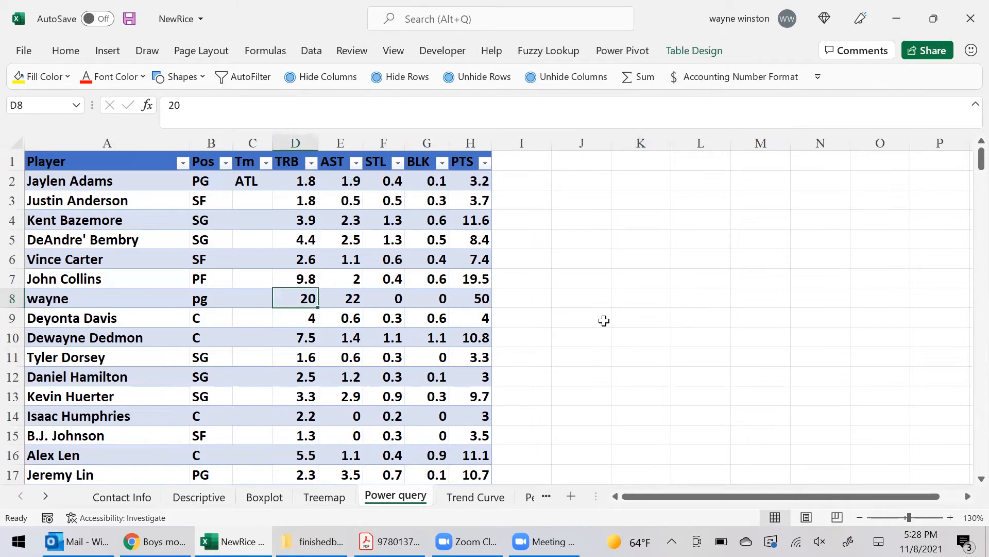
pyautogui.click(607, 205)
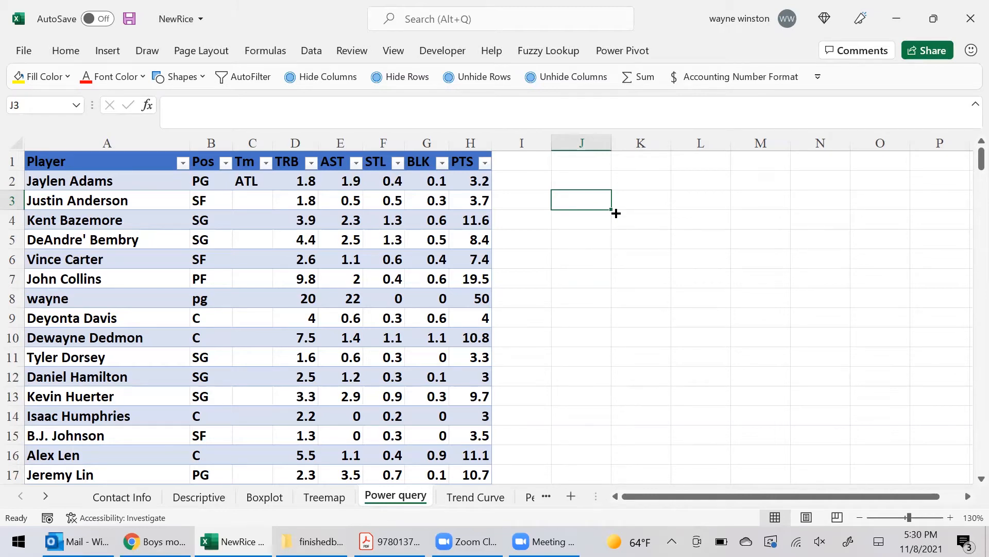
pyautogui.click(253, 234)
pyautogui.click(312, 51)
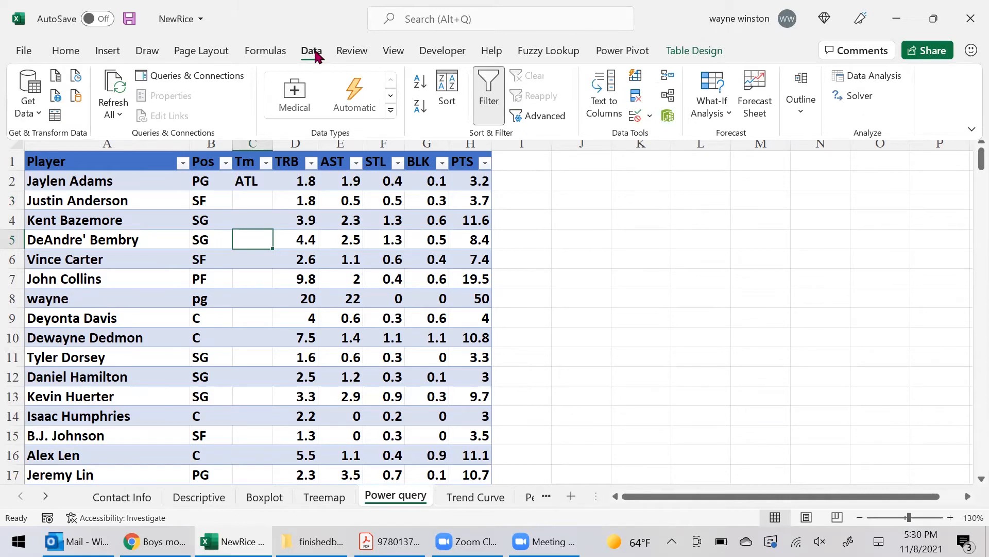
pyautogui.click(24, 106)
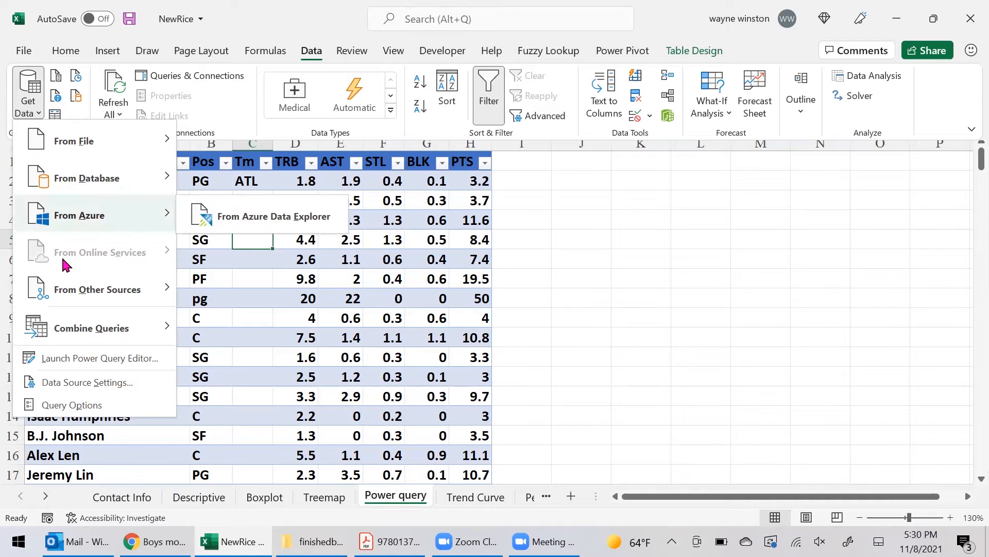
pyautogui.moveTo(103, 288)
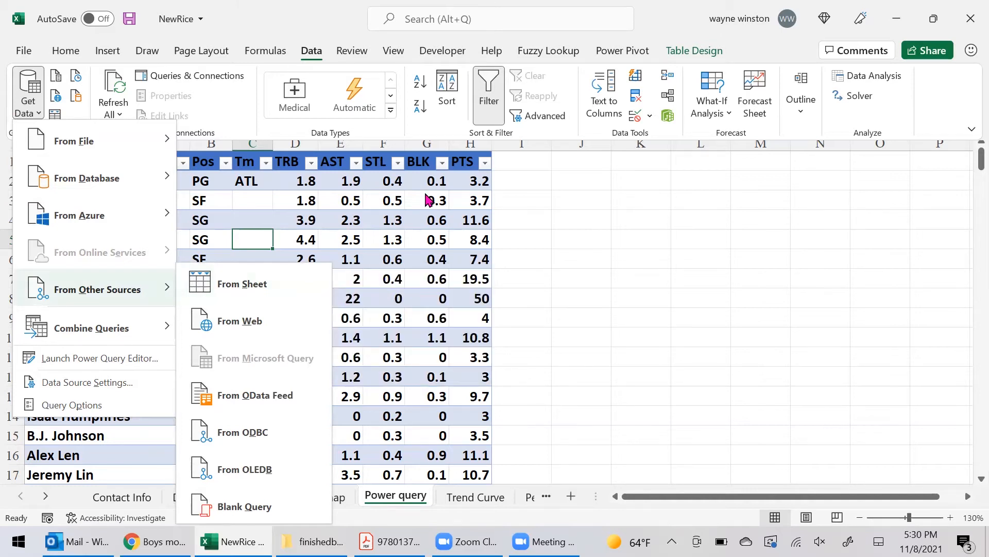
pyautogui.click(324, 120)
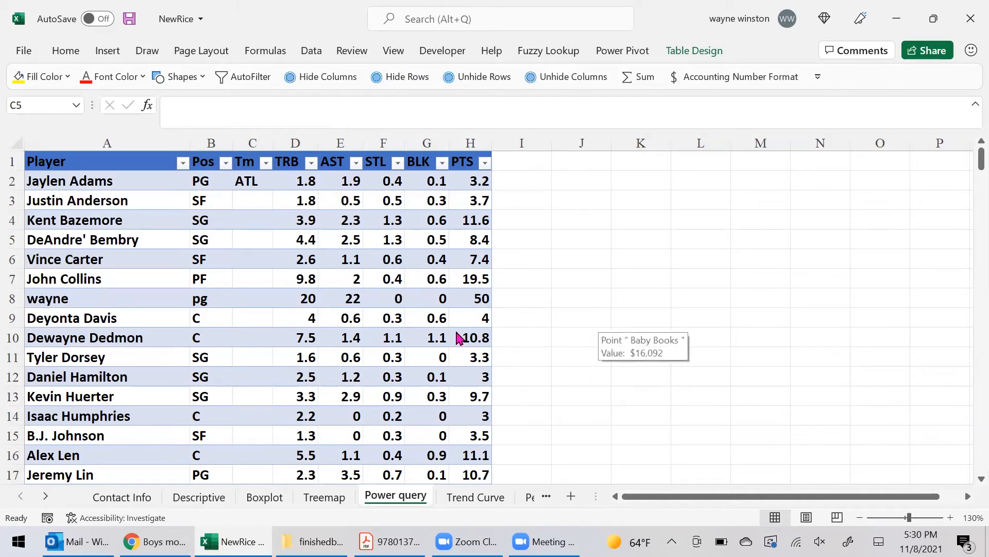
# Load the player table from the Power query sheet into the Power Query Editor as a From Sheet source.
pyautogui.click(263, 276)
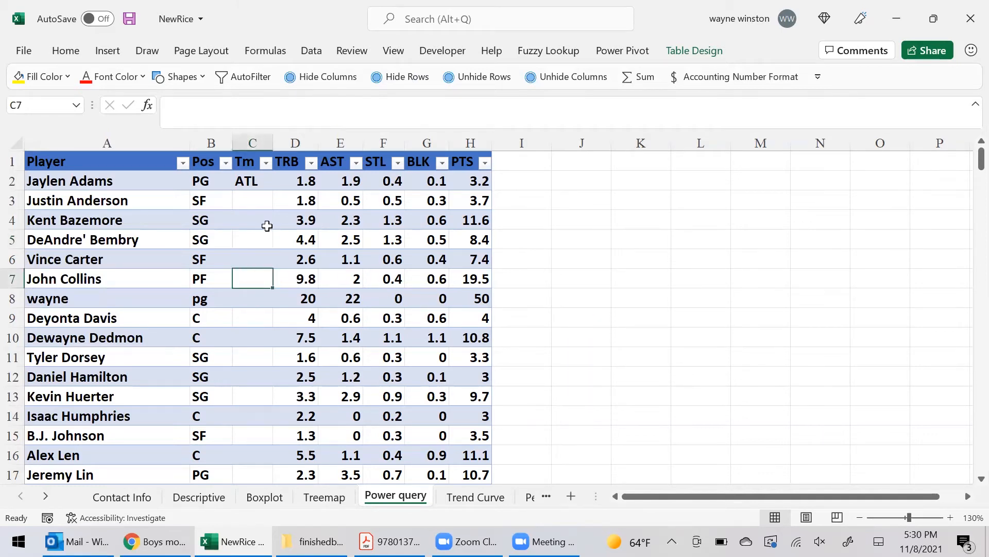
pyautogui.click(311, 52)
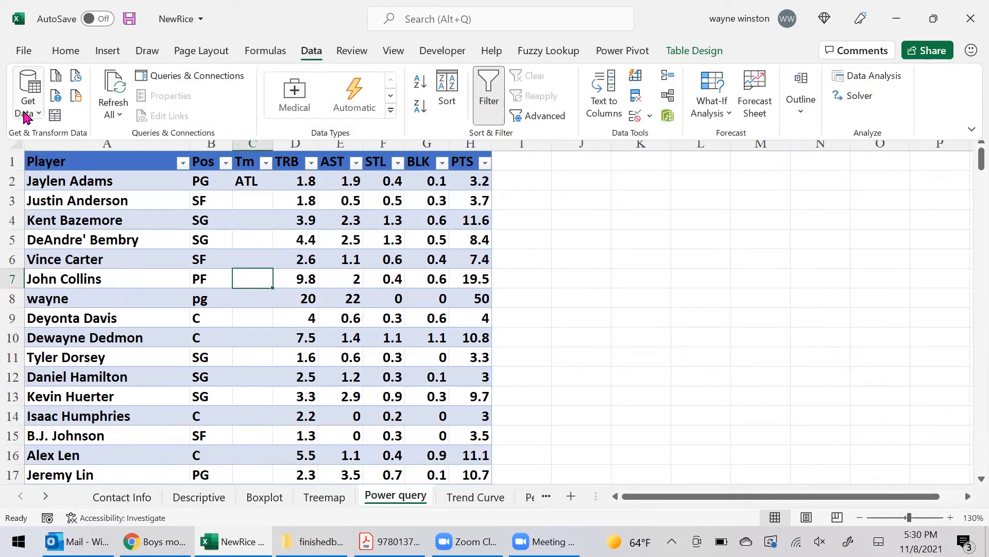
pyautogui.click(28, 116)
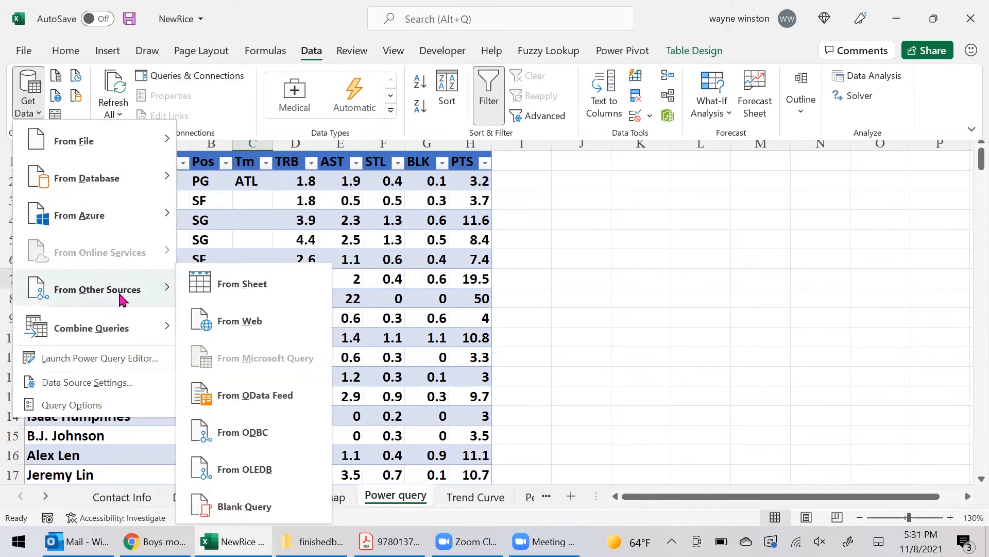
pyautogui.click(243, 289)
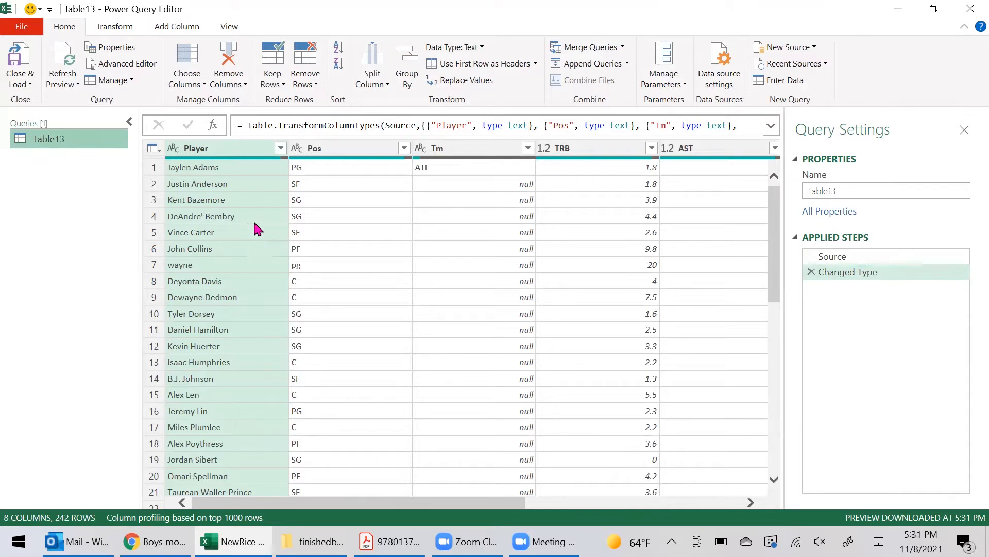
# Fill the Tm column down so every blank row takes the team name above it.
pyautogui.click(115, 28)
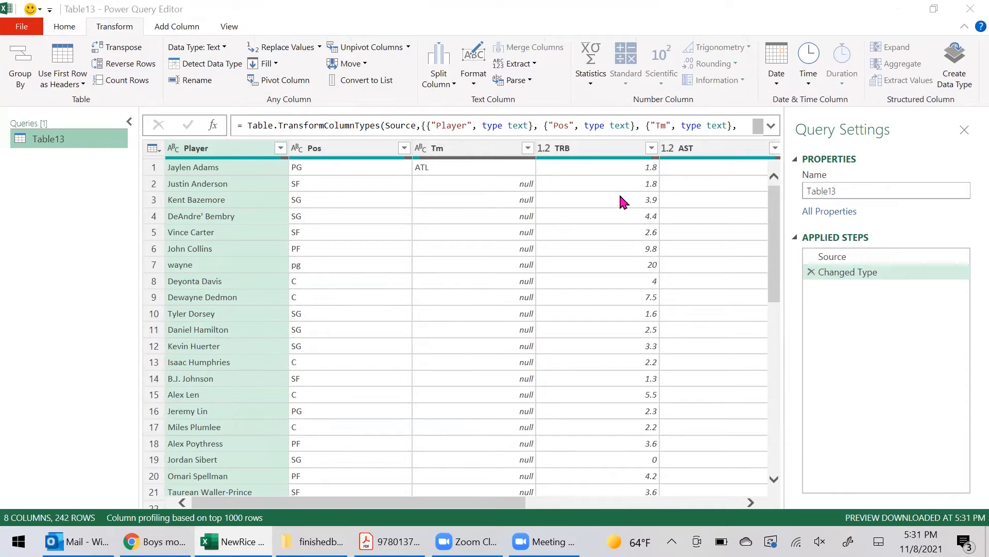
pyautogui.click(454, 150)
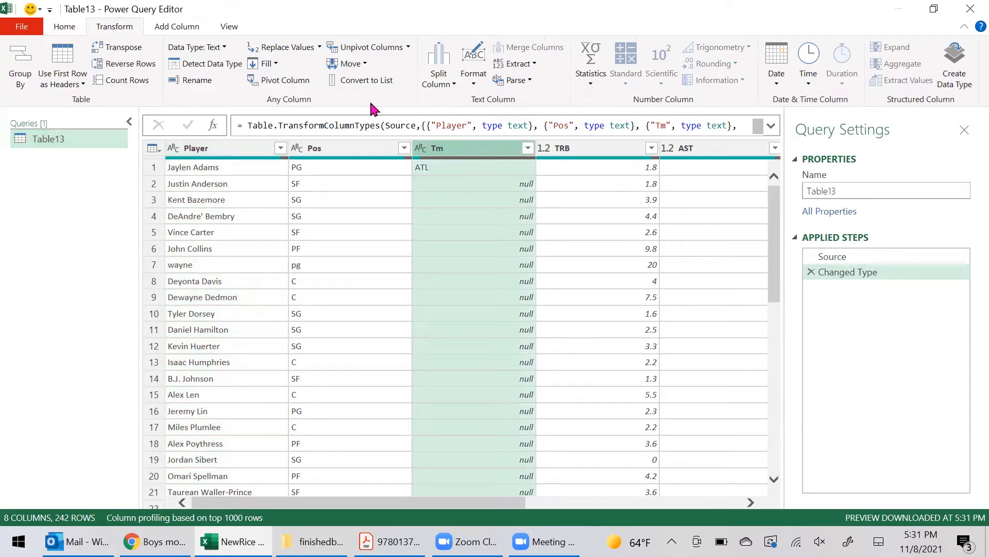
pyautogui.click(275, 65)
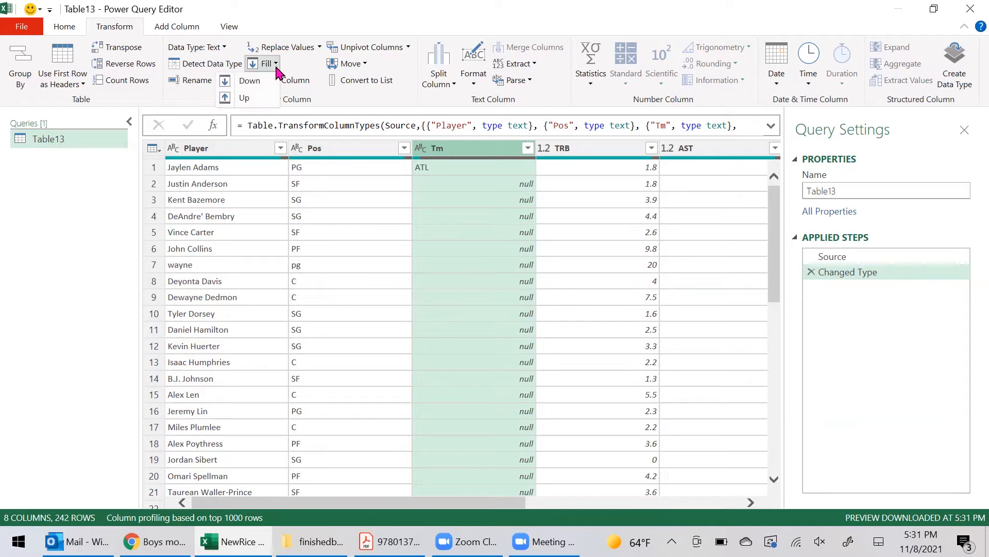
pyautogui.click(254, 86)
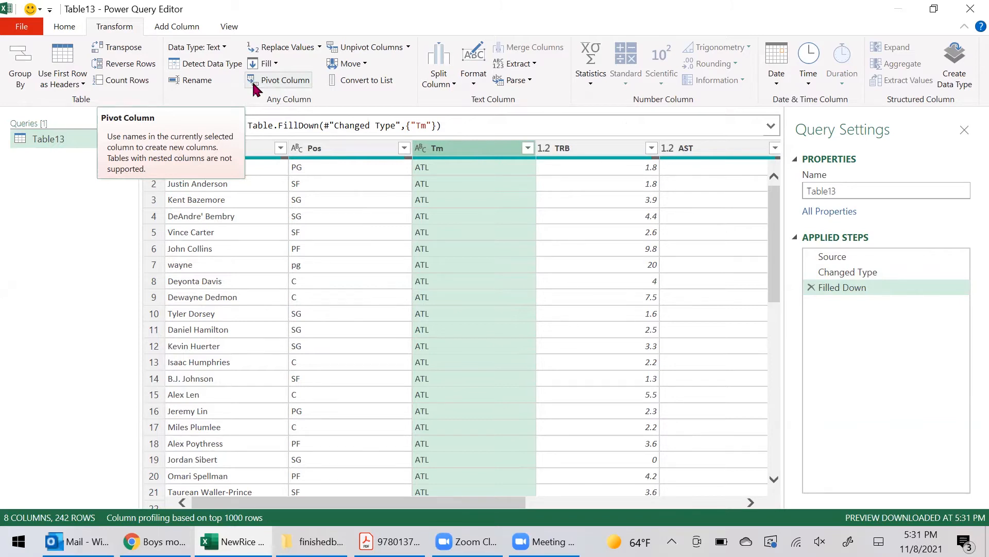
# Unpivot the five statistic columns TRB, AST, STL, BLK and PTS, and load the query result into the workbook.
pyautogui.click(583, 152)
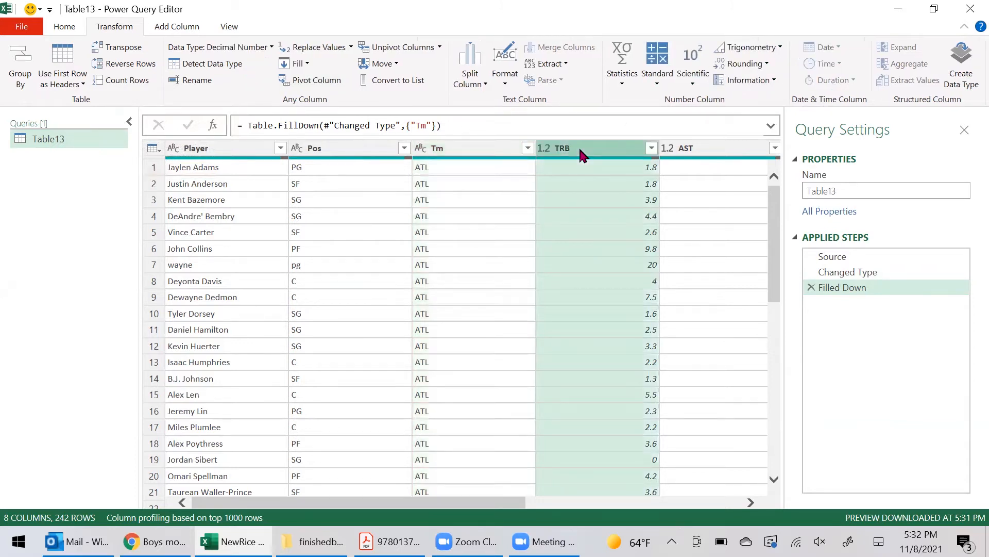
pyautogui.hotkey('shift', 'Right')
pyautogui.hotkey('shift', 'Right')
pyautogui.hotkey('shift', 'Right')
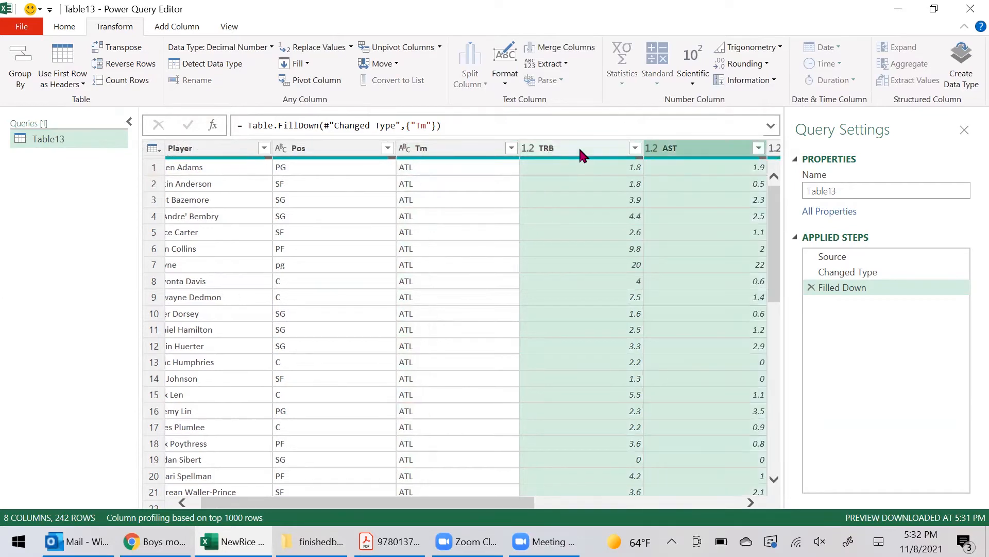
pyautogui.hotkey('shift', 'Right')
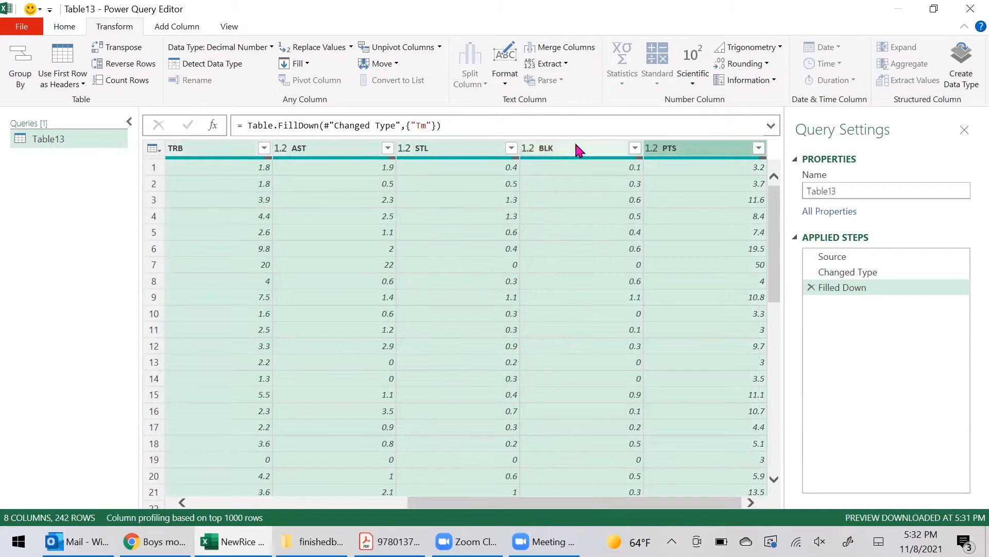
pyautogui.click(438, 48)
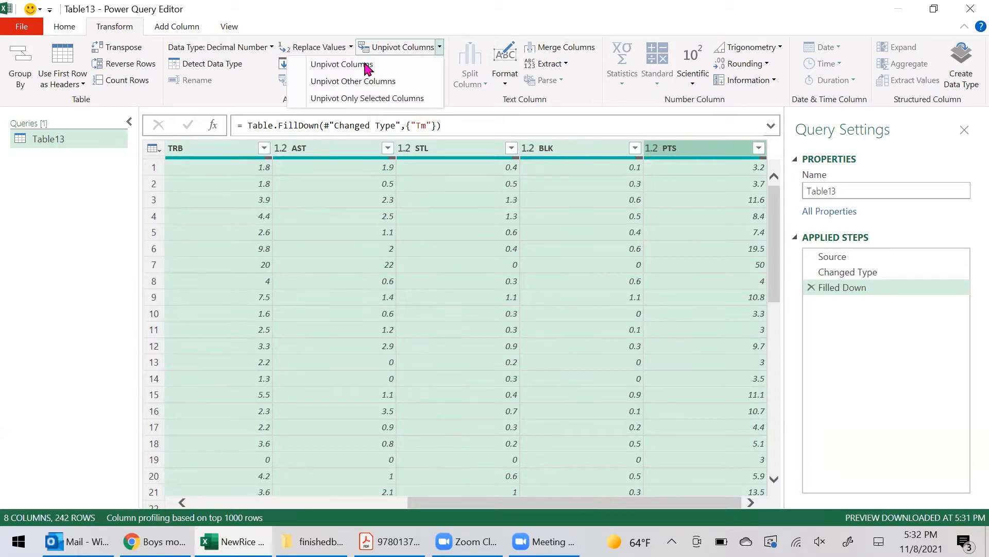
pyautogui.click(409, 48)
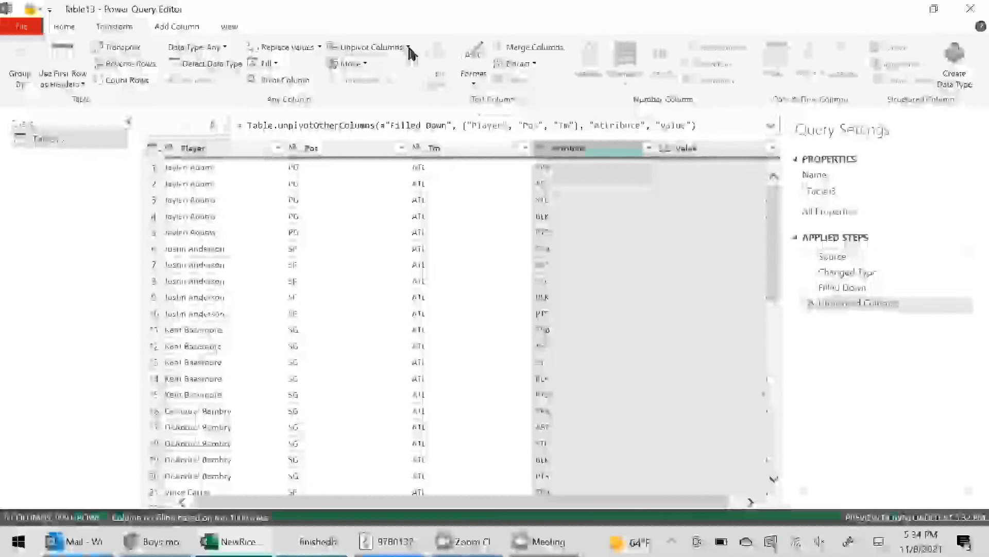
pyautogui.click(23, 28)
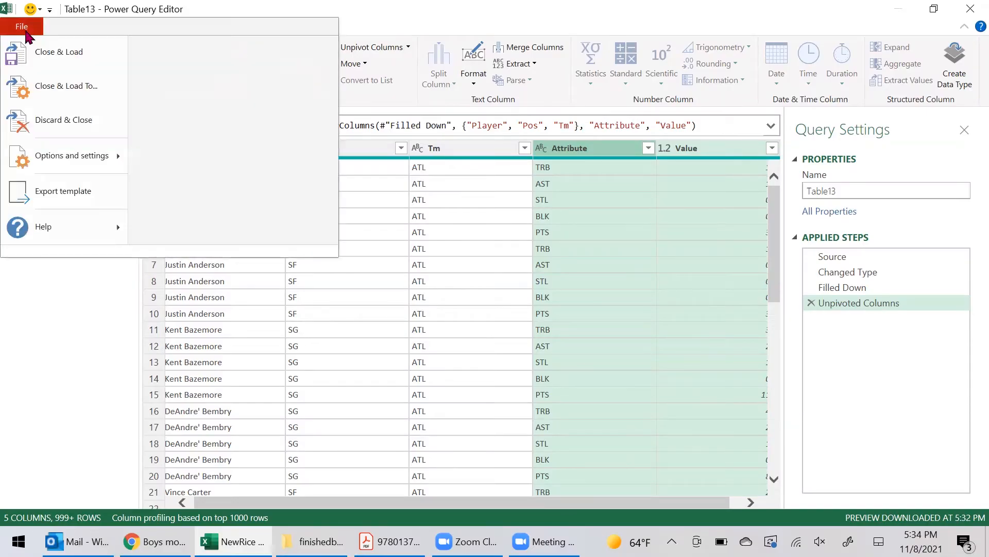
pyautogui.click(85, 57)
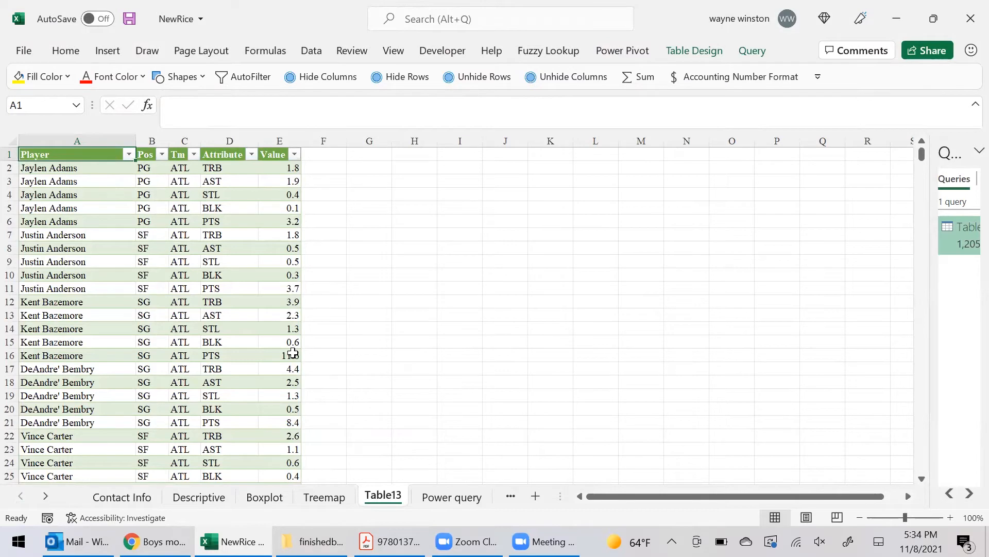
# On the Power query sheet, start a new player in row 243 with a first name, position pg and team hou.
pyautogui.click(439, 500)
pyautogui.click(137, 474)
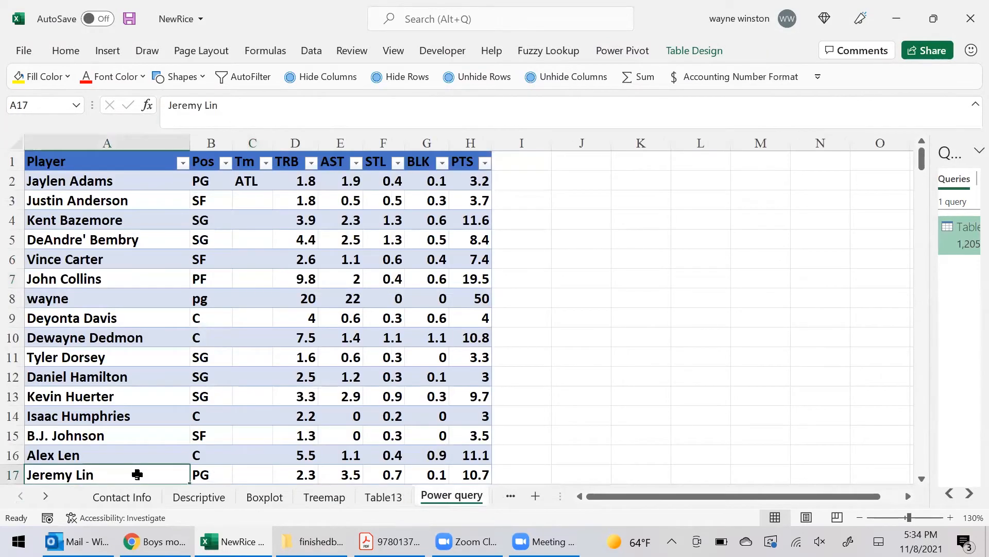
pyautogui.scroll(-20, 138, 474)
pyautogui.click(137, 474)
pyautogui.press('Down')
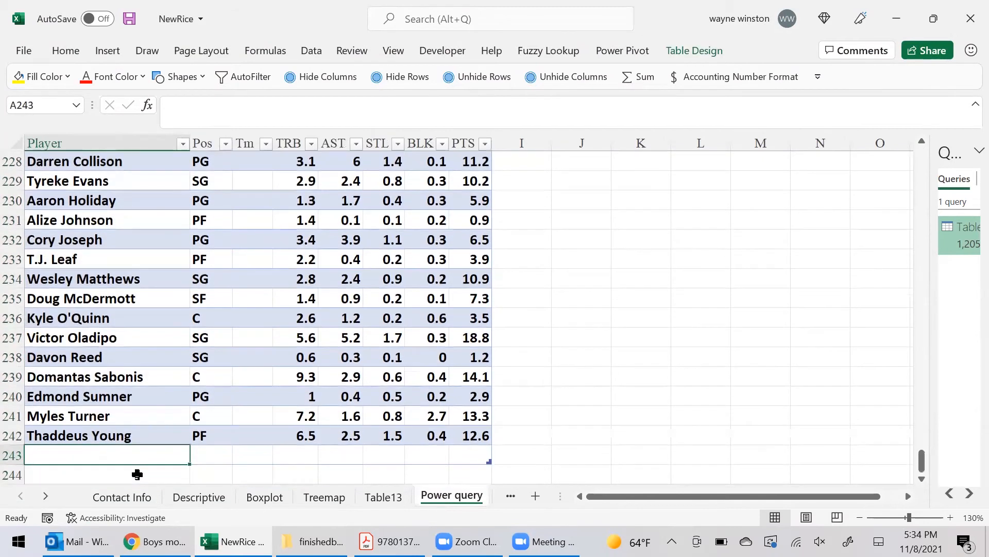
pyautogui.write('wayne')
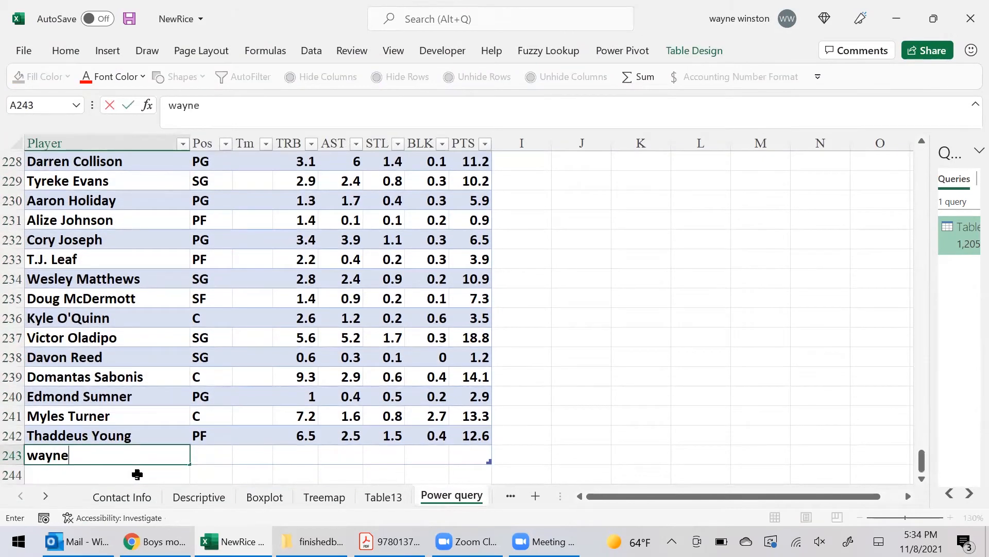
pyautogui.press('Tab')
pyautogui.write('pg')
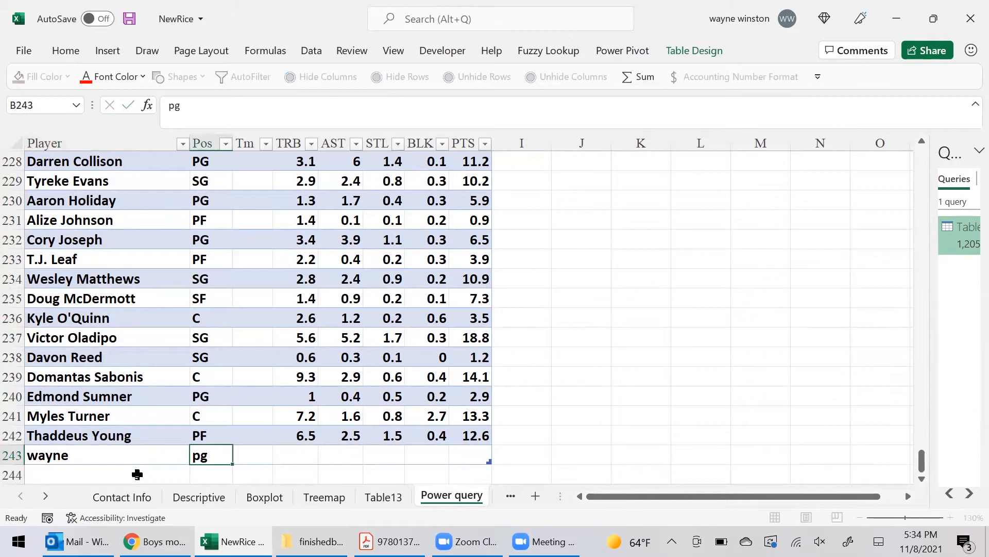
pyautogui.press('Tab')
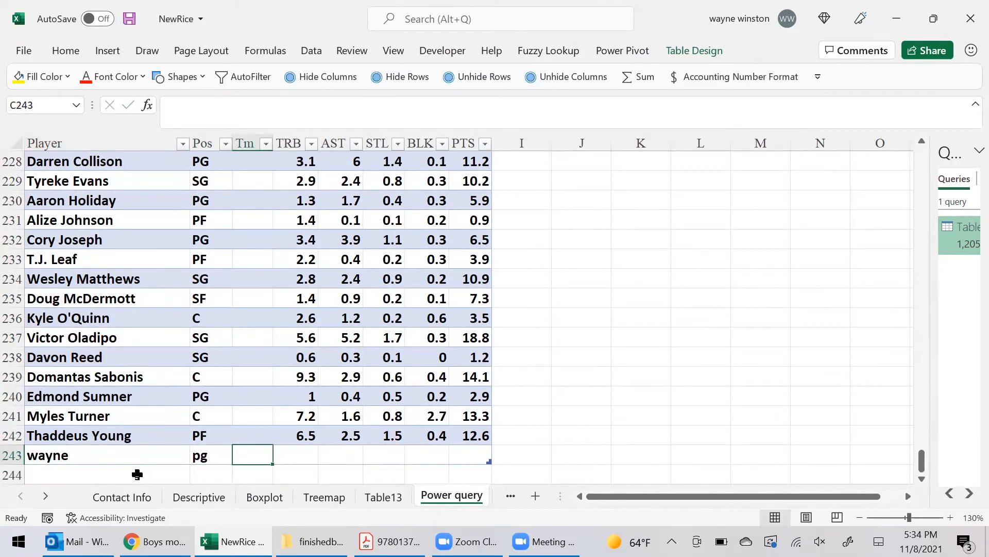
pyautogui.write('hou')
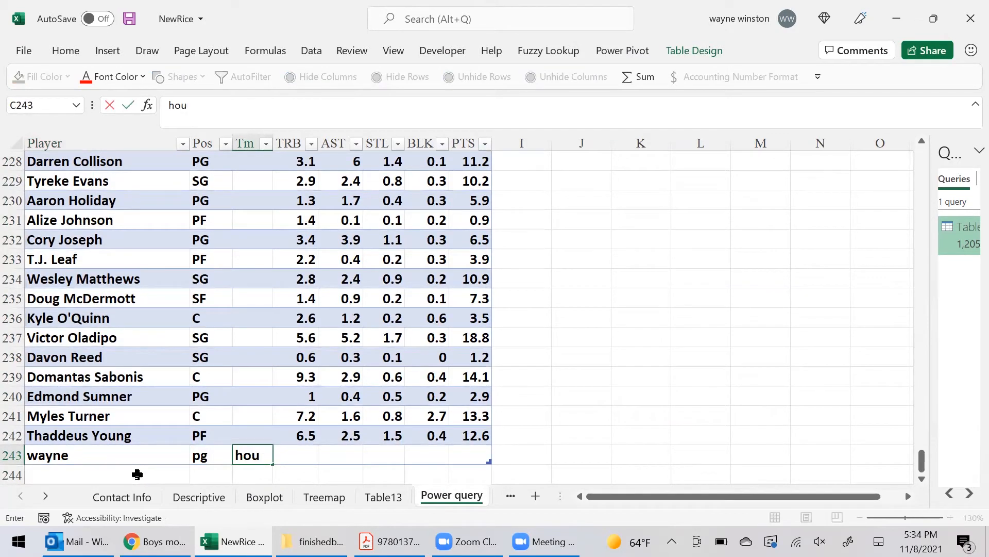
pyautogui.press('Tab')
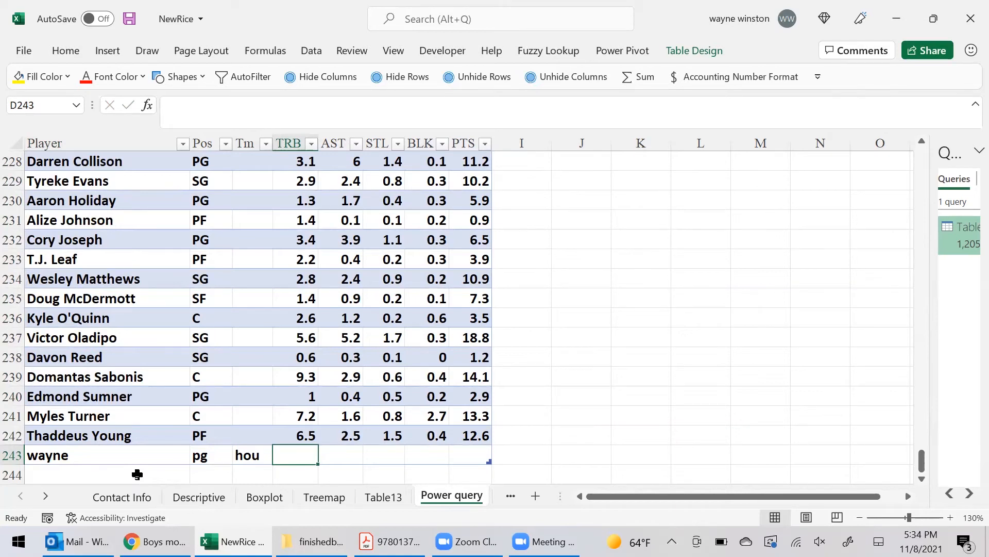
# Complete row 243 with TRB 22, AST 23, STL 24, BLK 25 and PTS 26.
pyautogui.write('22')
pyautogui.press('Tab')
pyautogui.write('23')
pyautogui.press('Tab')
pyautogui.write('24')
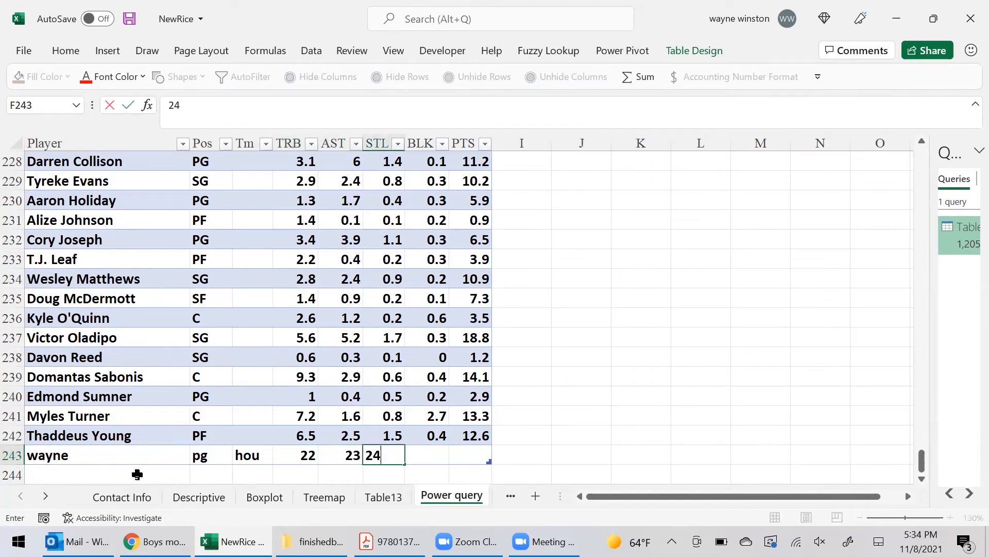
pyautogui.press('Tab')
pyautogui.write('25')
pyautogui.press('Tab')
pyautogui.write('26')
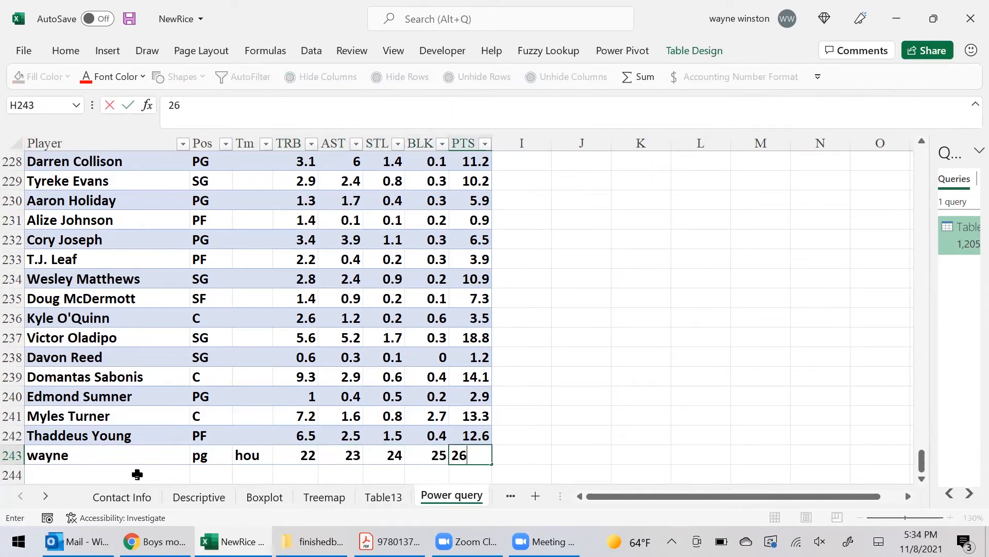
pyautogui.press('Return')
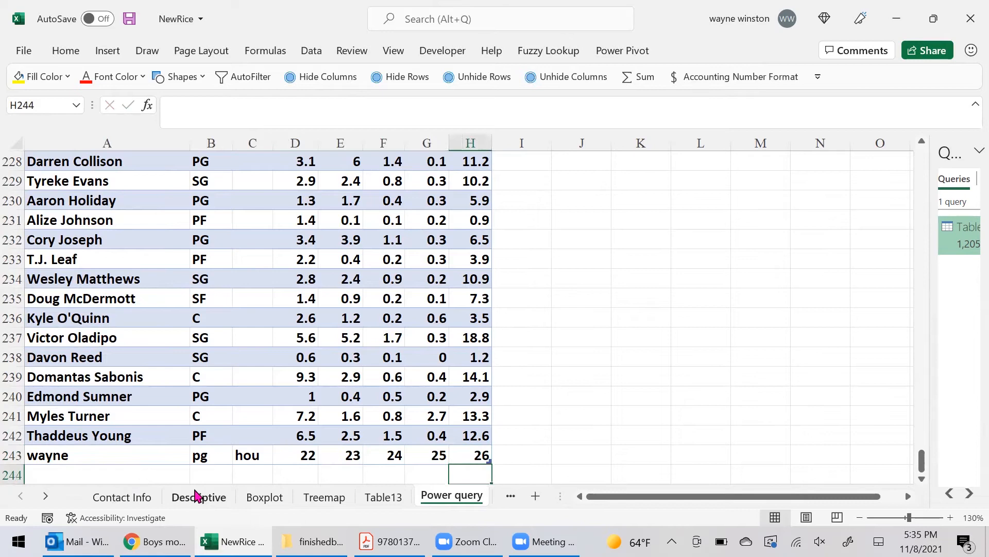
# Refresh the unpivoted query table on the Table13 sheet and go to its last rows to check the added player.
pyautogui.click(391, 500)
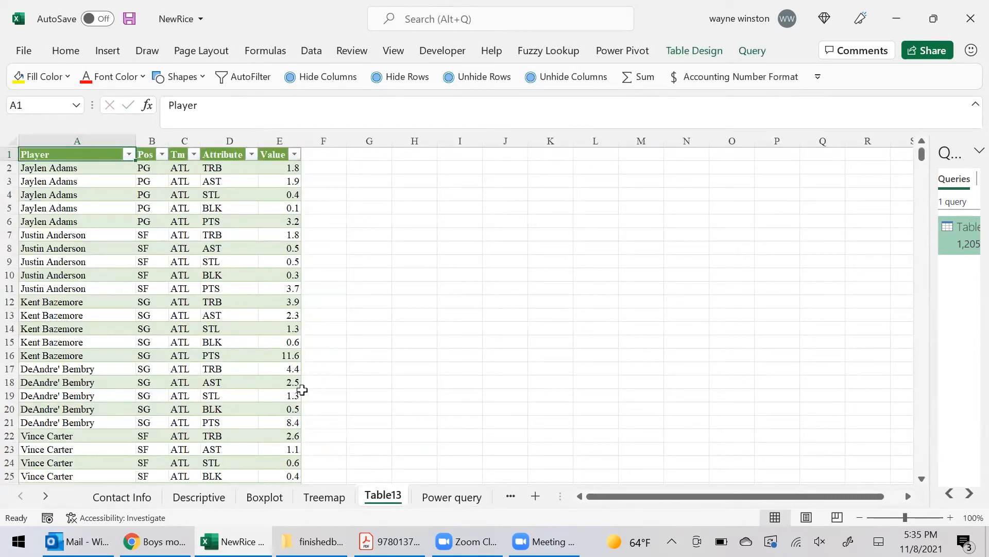
pyautogui.click(251, 350)
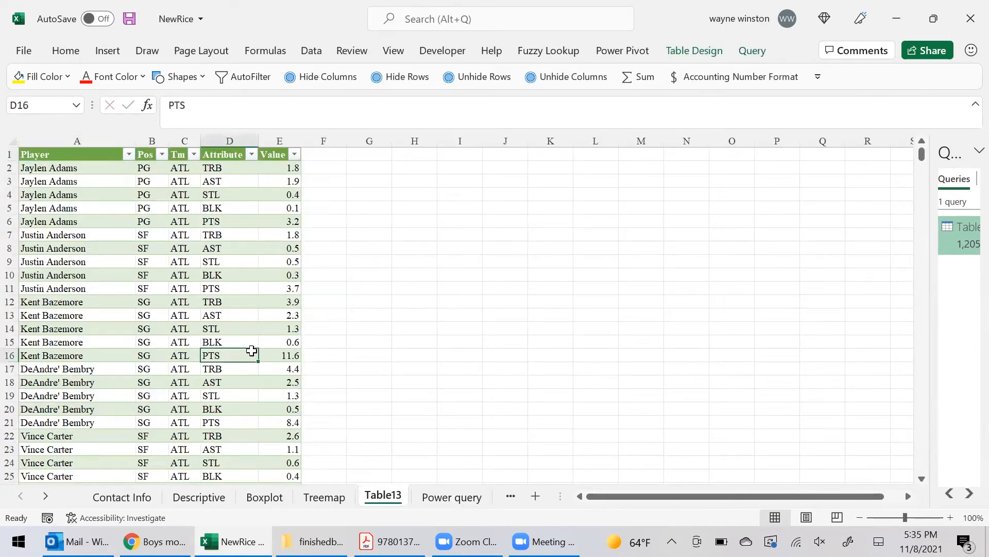
pyautogui.rightClick(251, 350)
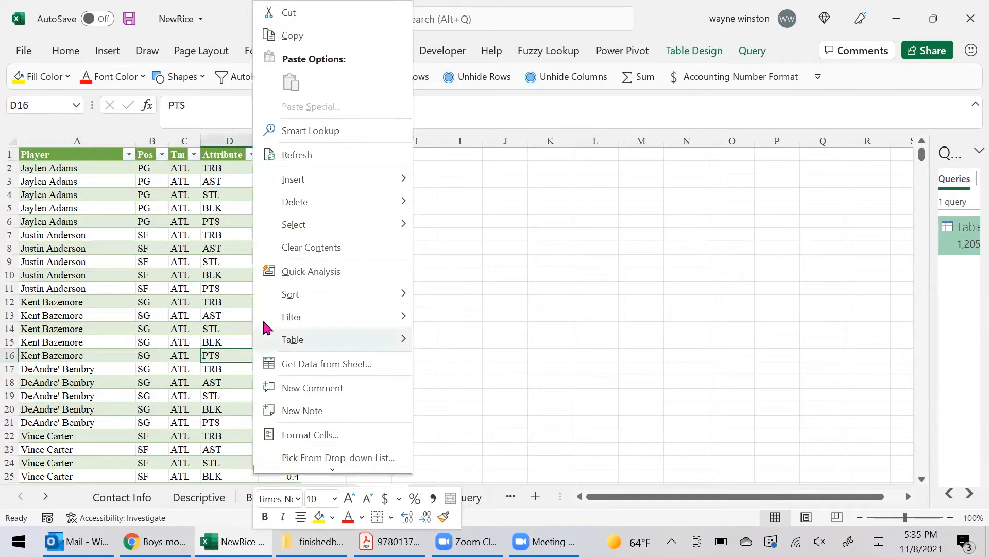
pyautogui.click(326, 155)
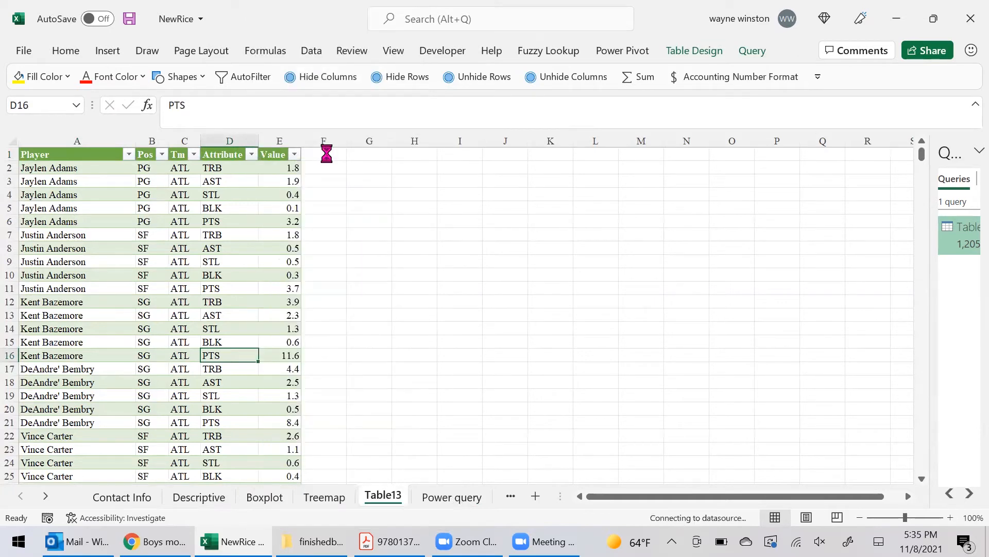
pyautogui.click(53, 289)
pyautogui.hotkey('ctrl', 'shift', 'Down')
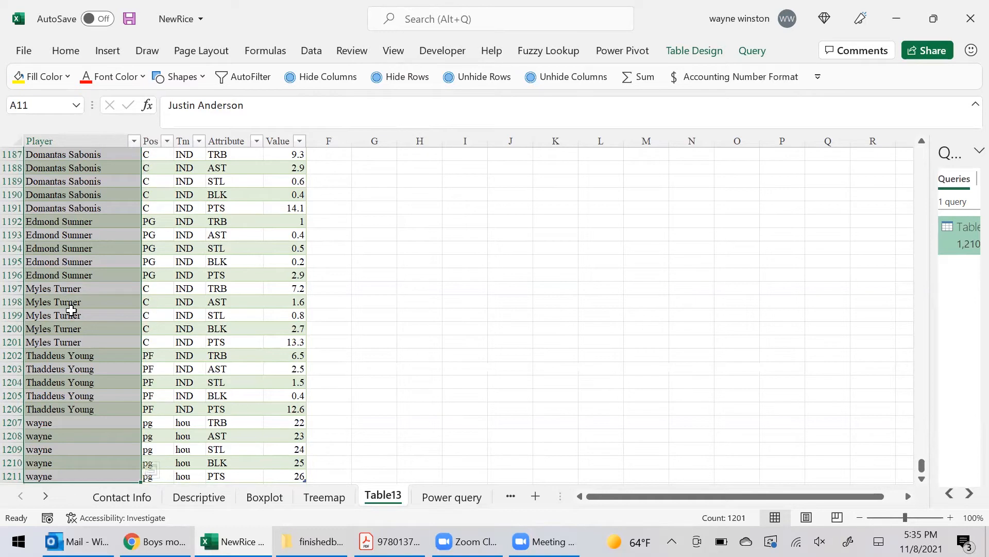
# On the Trend Curve sheet, widen column D so the Monthly Plant cost header fits.
pyautogui.click(506, 499)
pyautogui.click(489, 500)
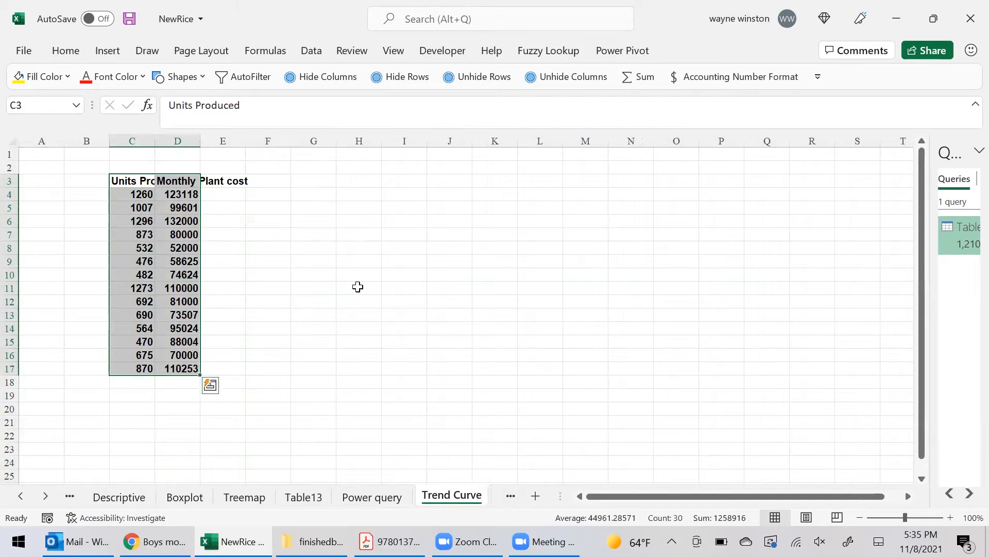
pyautogui.click(358, 288)
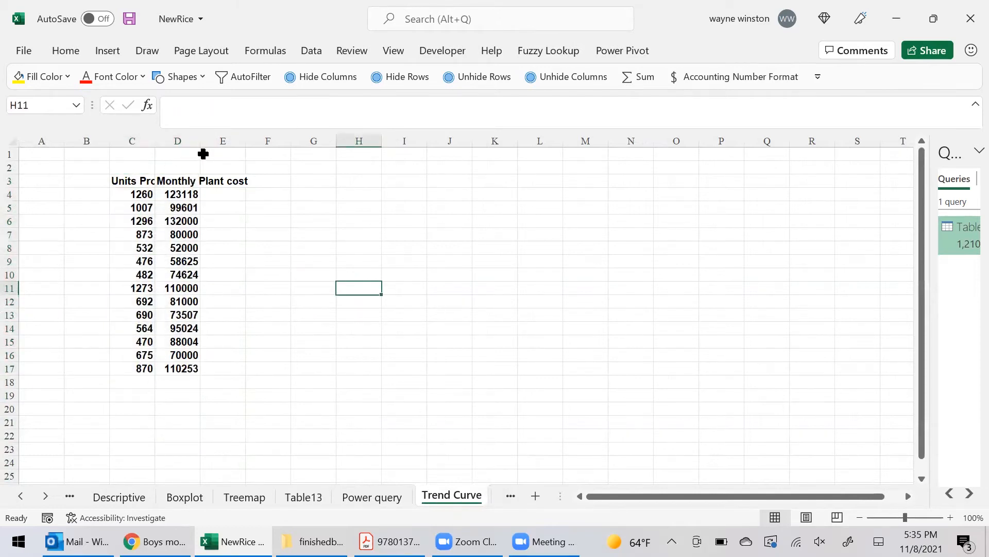
pyautogui.moveTo(200, 141); pyautogui.dragTo(275, 169)
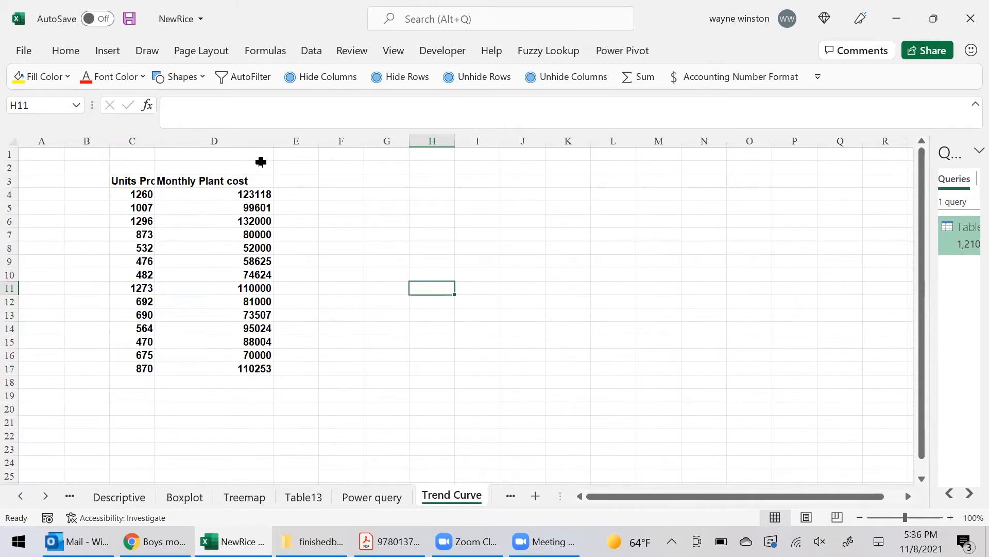
# Insert a markers-only scatter chart of Monthly Plant cost against Units Produced from C3:D17.
pyautogui.moveTo(139, 176); pyautogui.dragTo(216, 378)
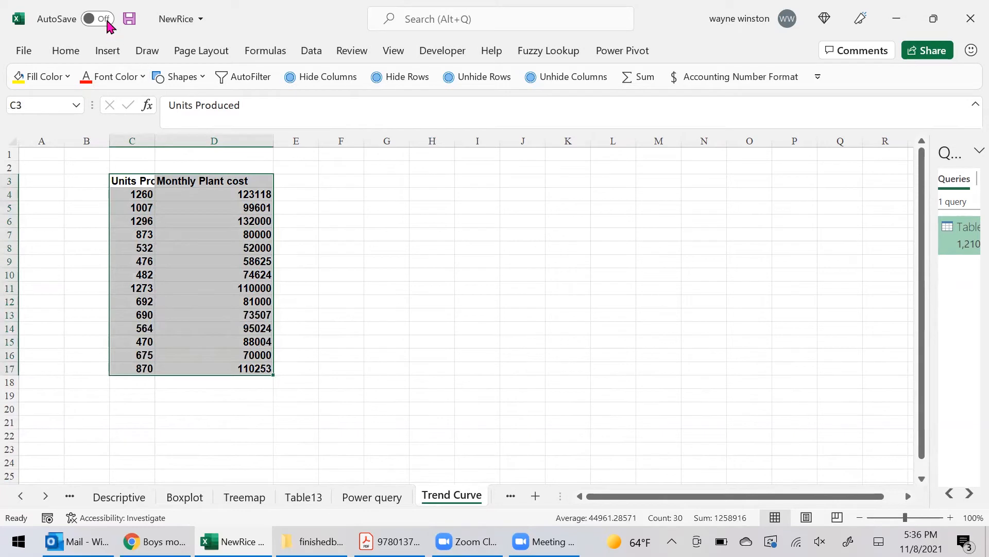
pyautogui.click(109, 51)
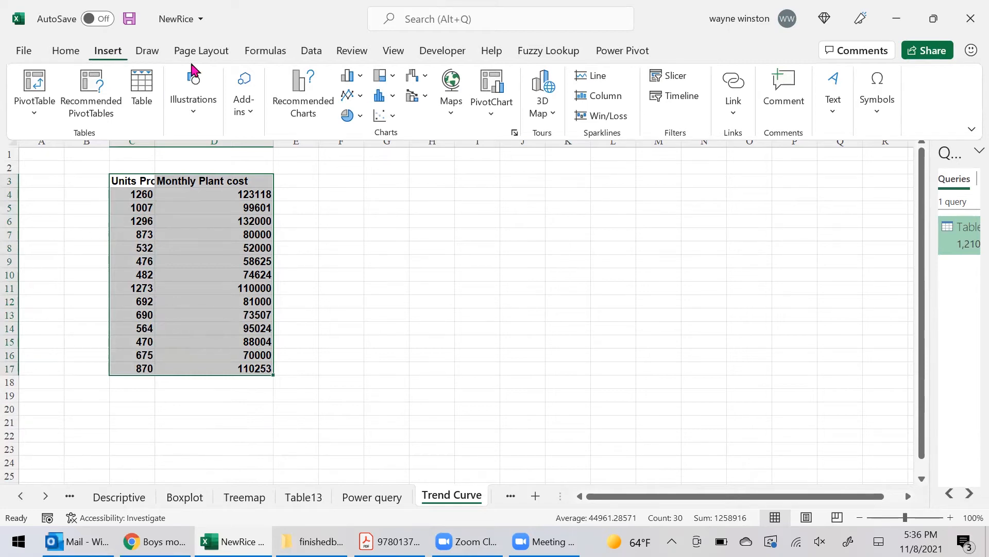
pyautogui.click(386, 118)
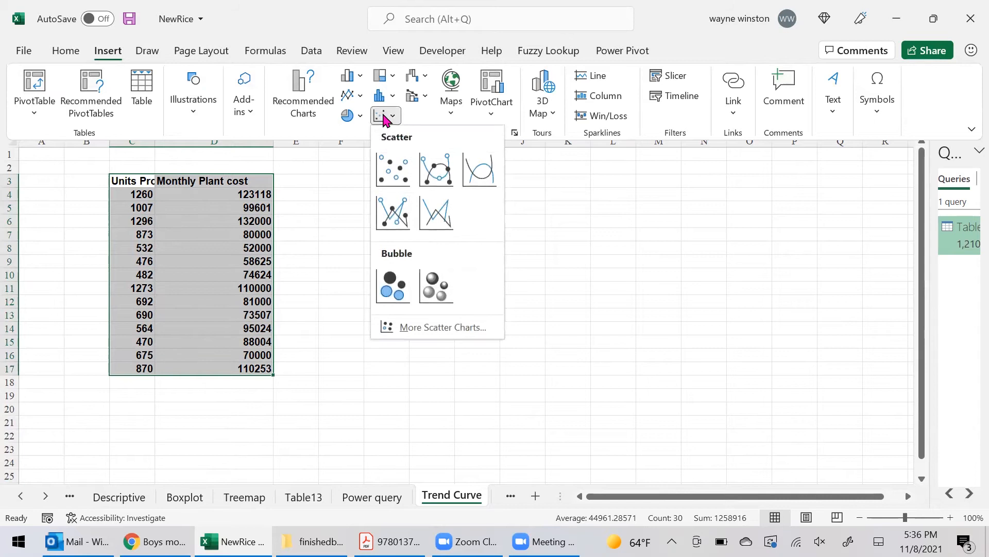
pyautogui.click(389, 166)
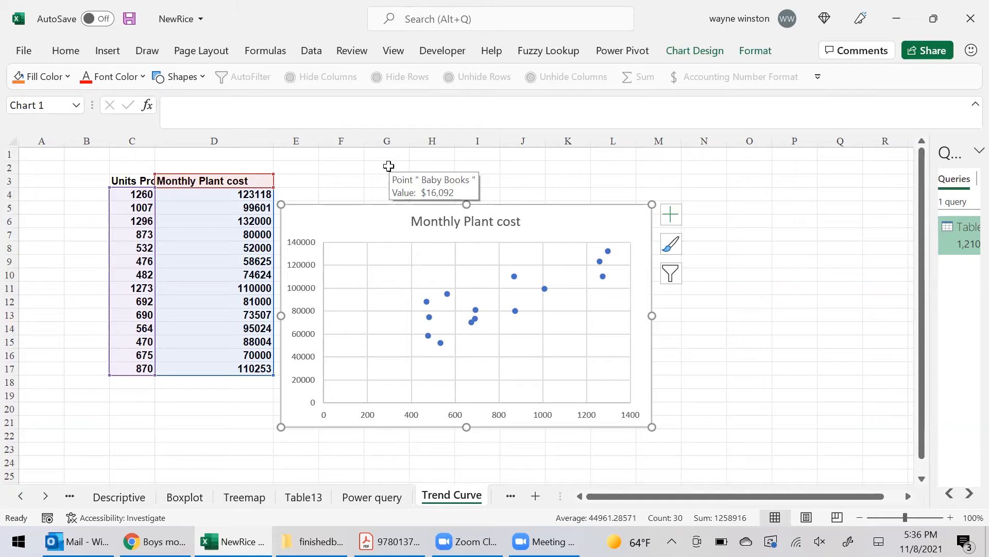
pyautogui.click(389, 166)
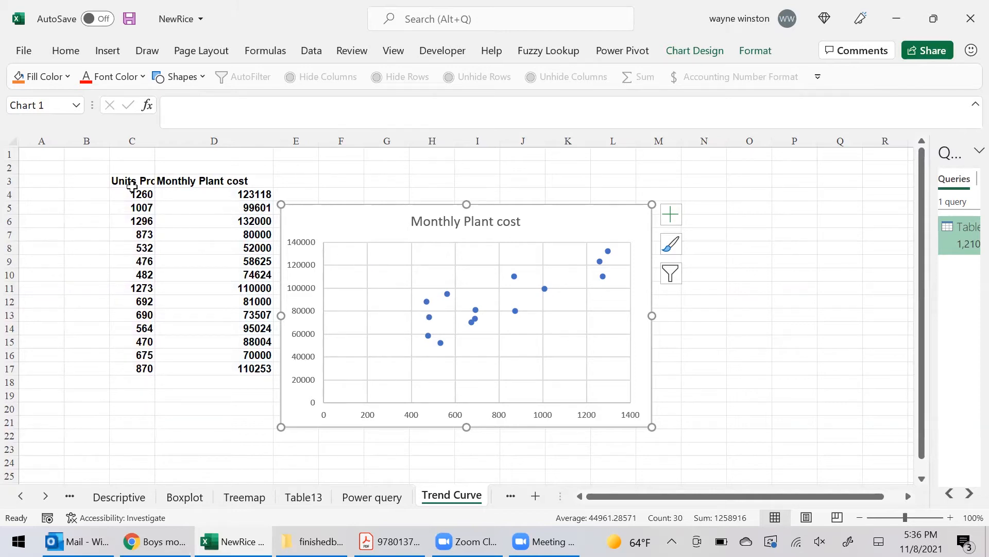
# Add a linear trendline to the scatter points, displaying its equation and R-squared value on the chart.
pyautogui.rightClick(477, 323)
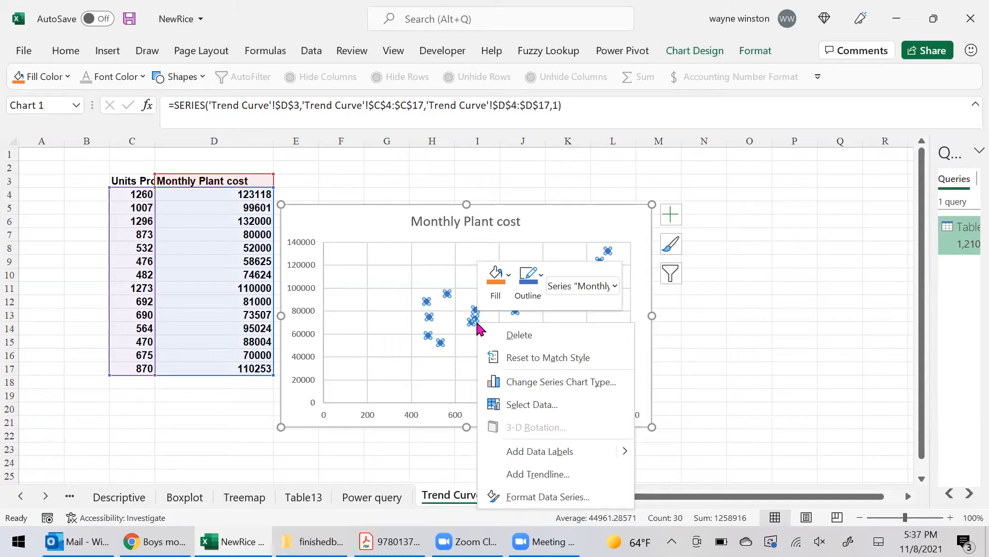
pyautogui.click(571, 474)
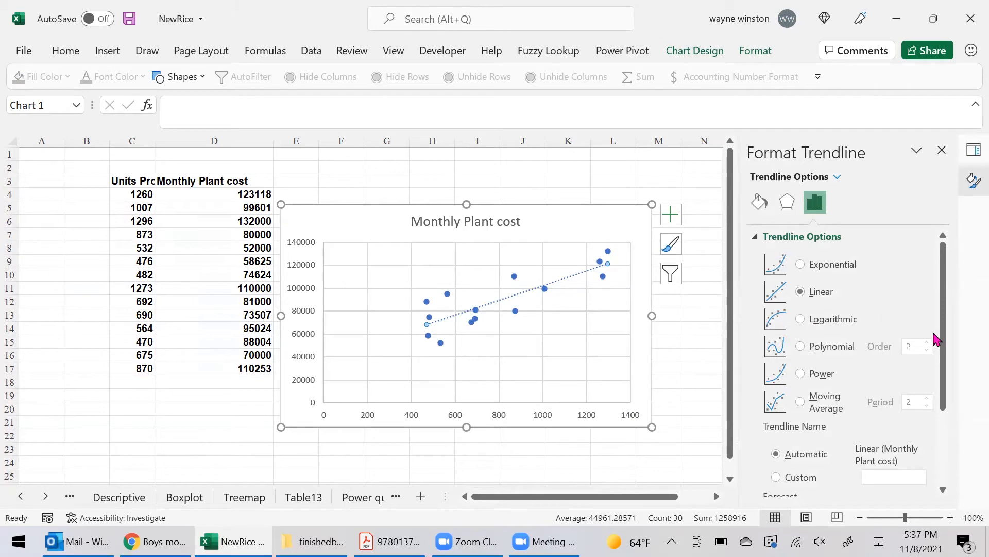
pyautogui.moveTo(945, 351); pyautogui.dragTo(941, 438)
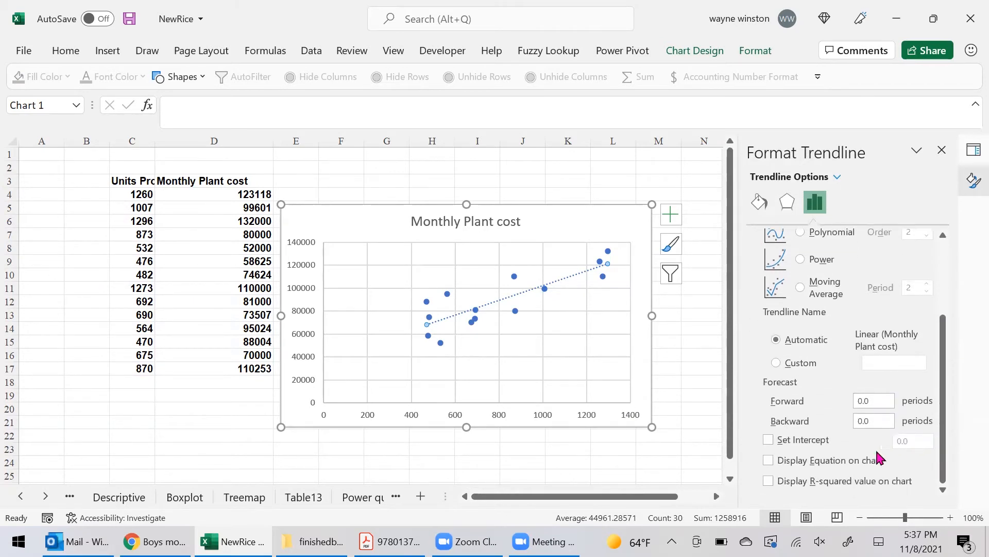
pyautogui.click(770, 460)
pyautogui.click(769, 481)
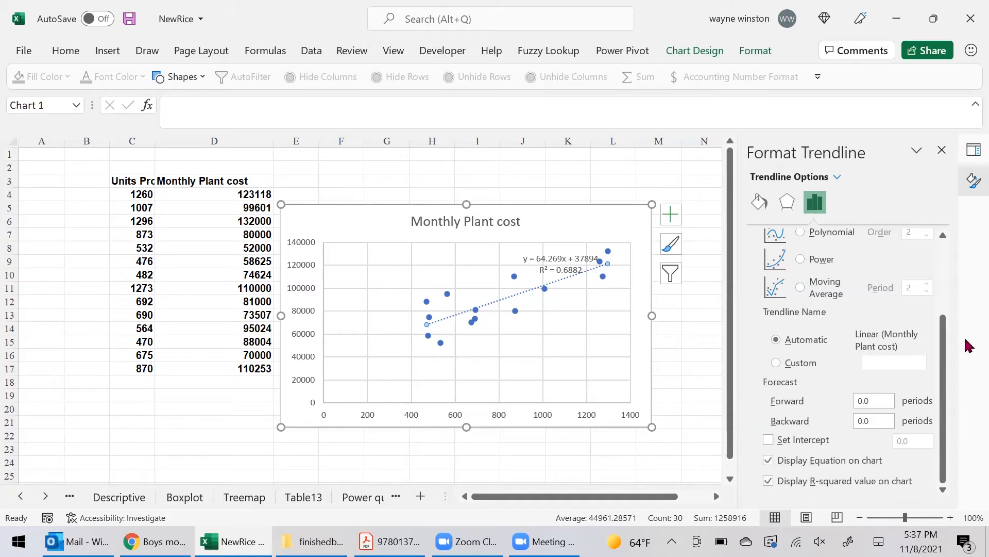
pyautogui.click(942, 150)
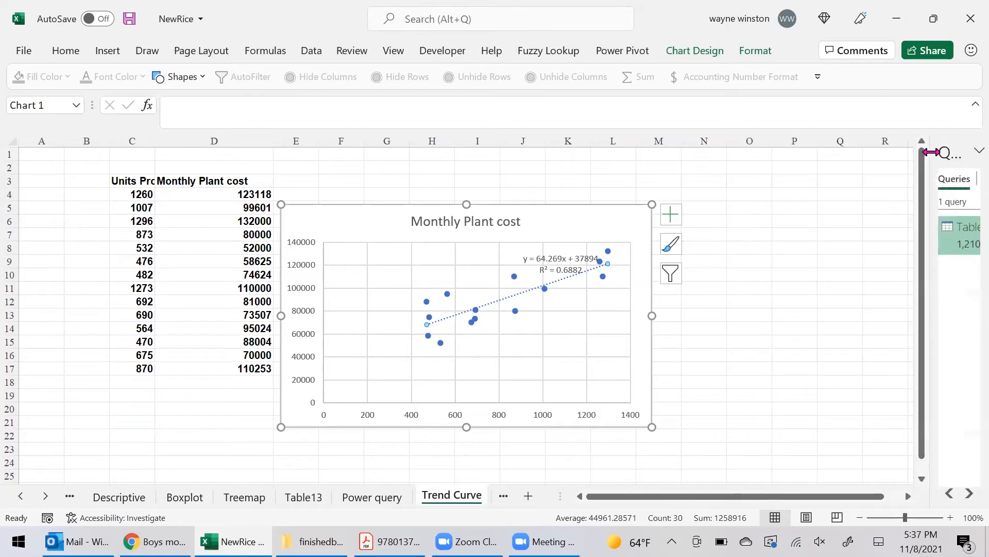
# Open the Airline miles sheet and go to the first date in cell D4.
pyautogui.click(495, 496)
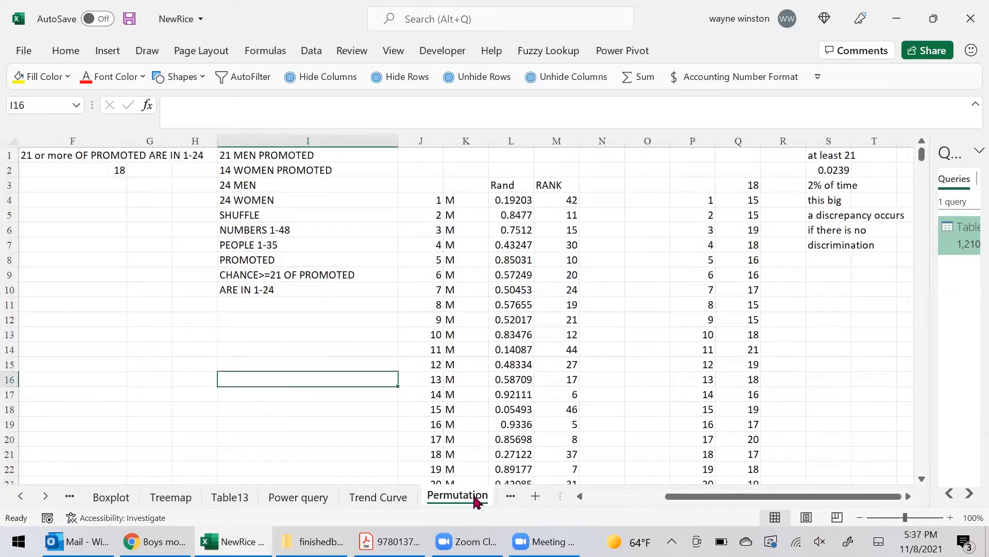
pyautogui.click(503, 495)
pyautogui.click(496, 496)
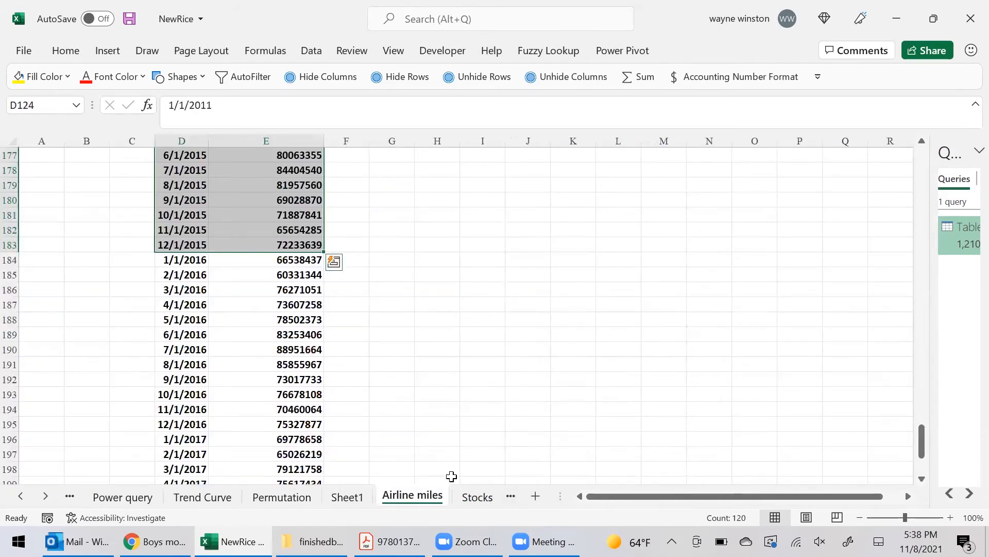
pyautogui.click(395, 407)
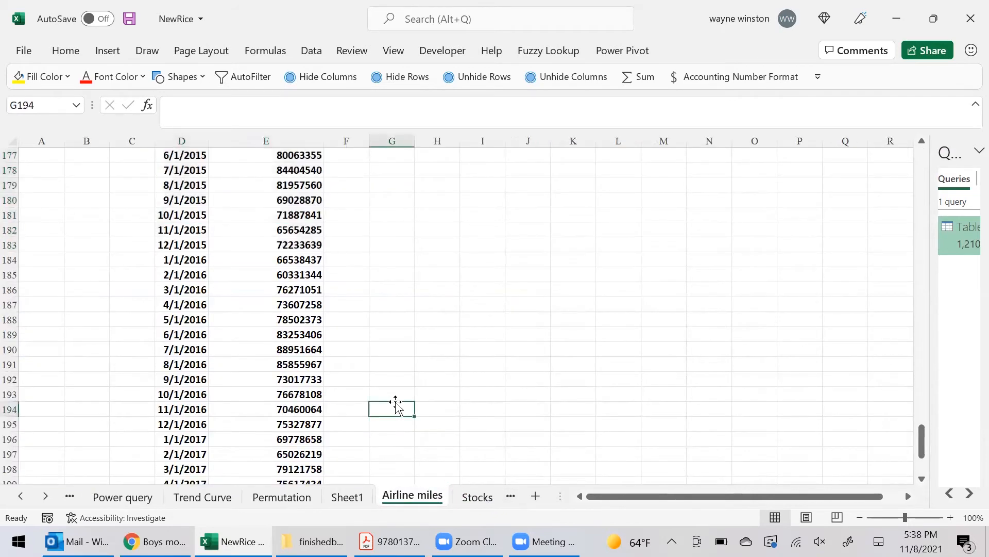
pyautogui.press('pageup')
pyautogui.press('pageup')
pyautogui.press('pageup')
pyautogui.press('pageup')
pyautogui.press('pageup')
pyautogui.press('pageup')
pyautogui.press('pageup')
pyautogui.press('pageup')
pyautogui.press('Up')
pyautogui.press('Up')
pyautogui.press('Up')
pyautogui.press('Up')
pyautogui.press('Up')
pyautogui.press('Up')
pyautogui.press('Up')
pyautogui.press('Up')
pyautogui.press('Up')
pyautogui.press('Up')
pyautogui.press('Up')
pyautogui.press('Up')
pyautogui.press('Up')
pyautogui.press('Left')
pyautogui.press('Left')
pyautogui.press('Left')
pyautogui.press('Down')
pyautogui.press('Down')
pyautogui.press('Down')
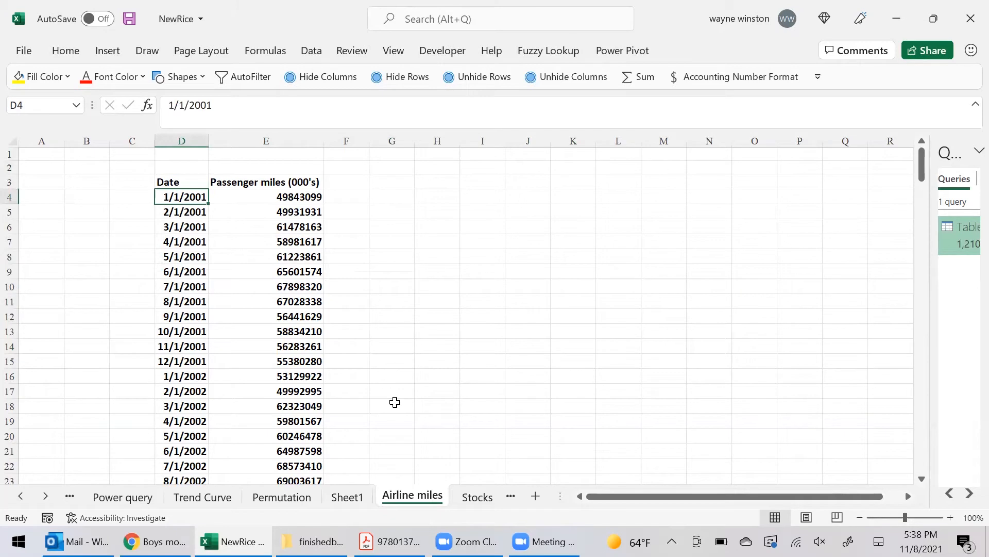
pyautogui.click(312, 52)
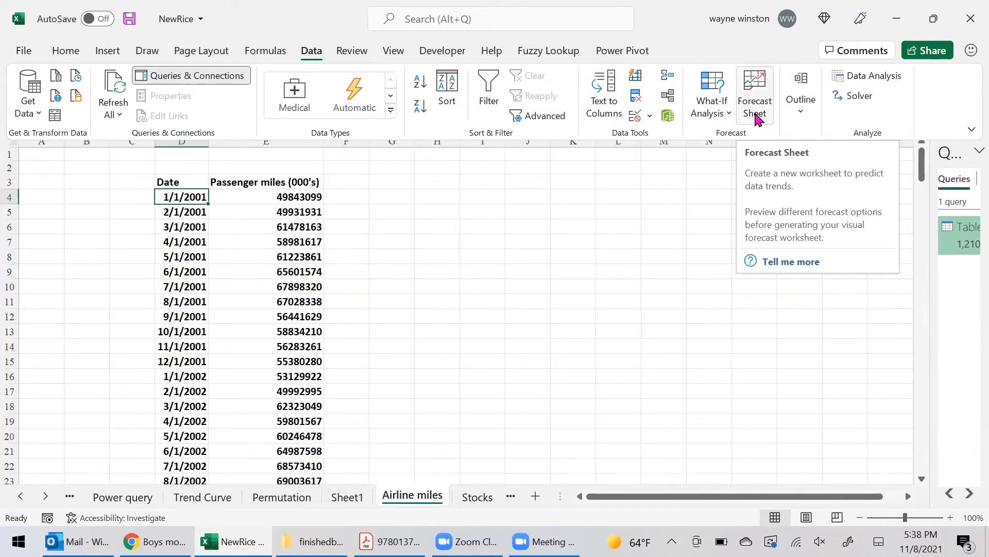
pyautogui.press('Down')
pyautogui.hotkey('ctrl', 'F1')
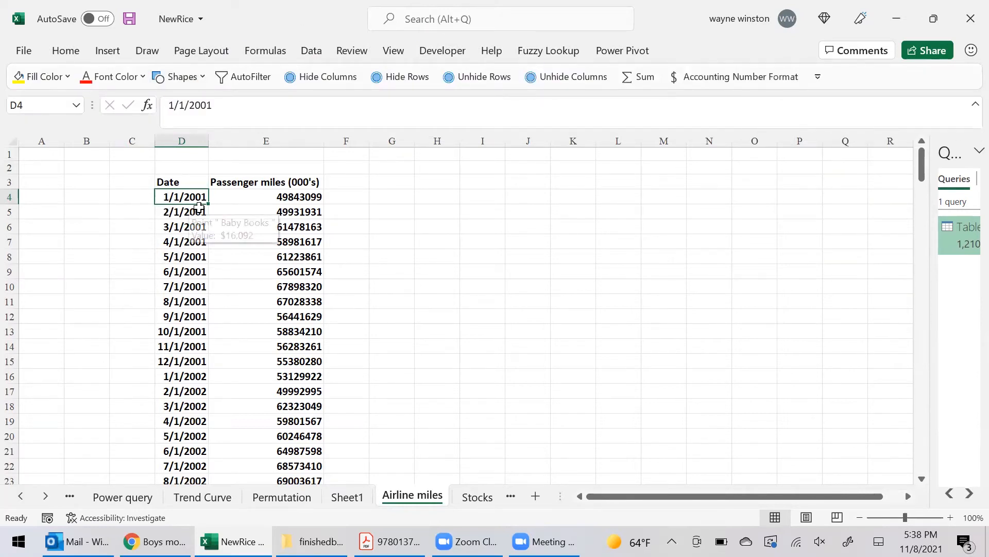
# Fill the passenger miles data from 1/1/2001 through 12/1/2005, range D4:E63, with yellow.
pyautogui.moveTo(189, 198); pyautogui.dragTo(215, 169)
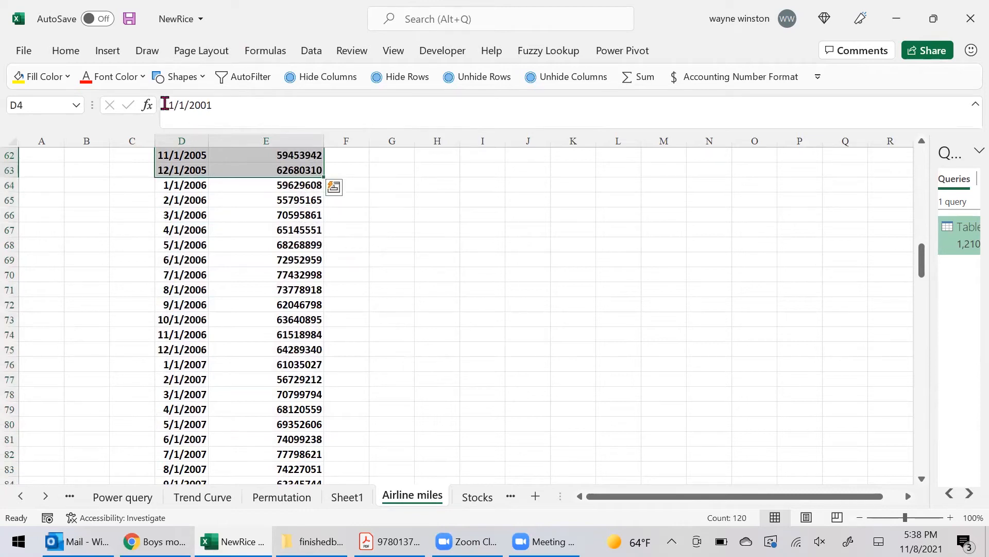
pyautogui.click(19, 79)
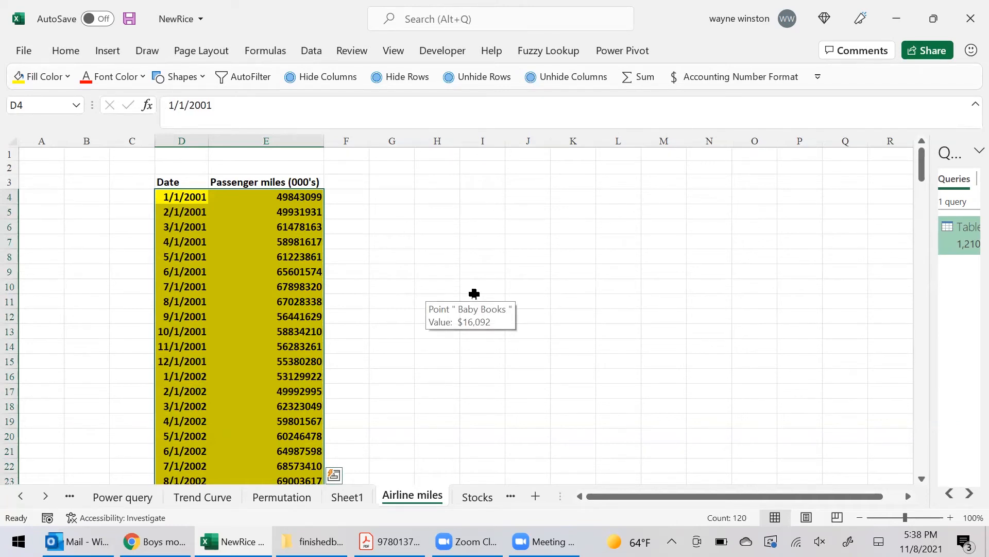
# Create a line-chart forecast worksheet from D4:E63 with the forecast ending 12/1/2007.
pyautogui.click(198, 205)
pyautogui.moveTo(229, 223); pyautogui.dragTo(249, 227)
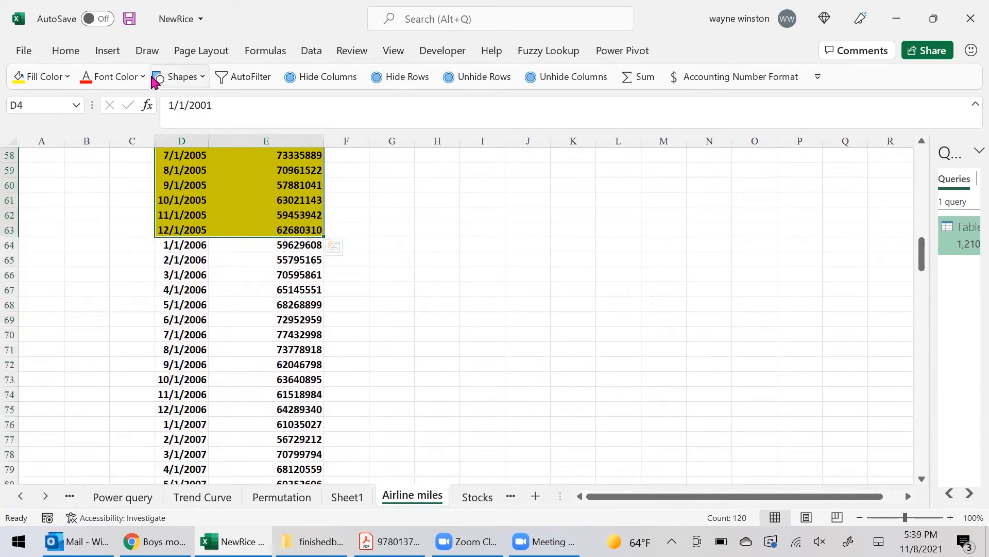
pyautogui.click(312, 56)
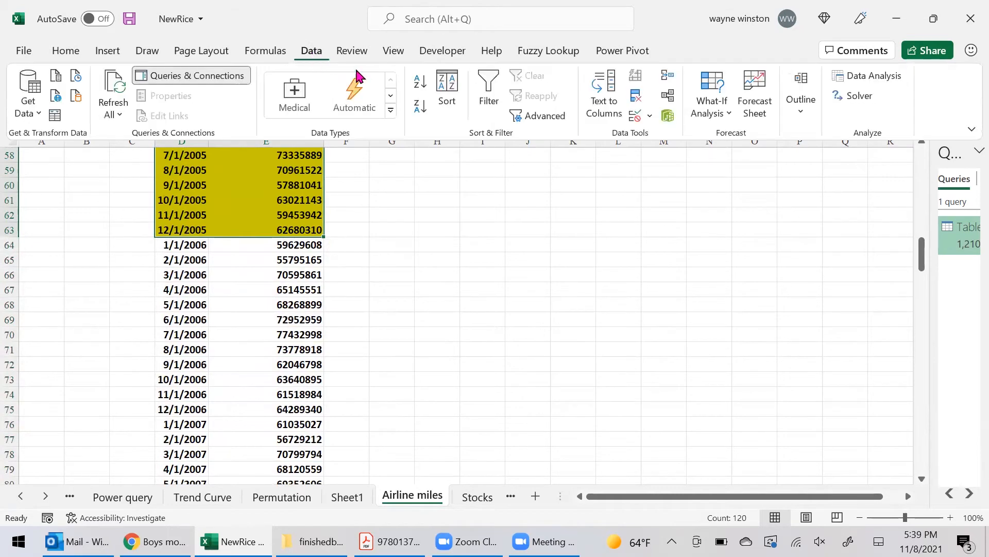
pyautogui.click(753, 109)
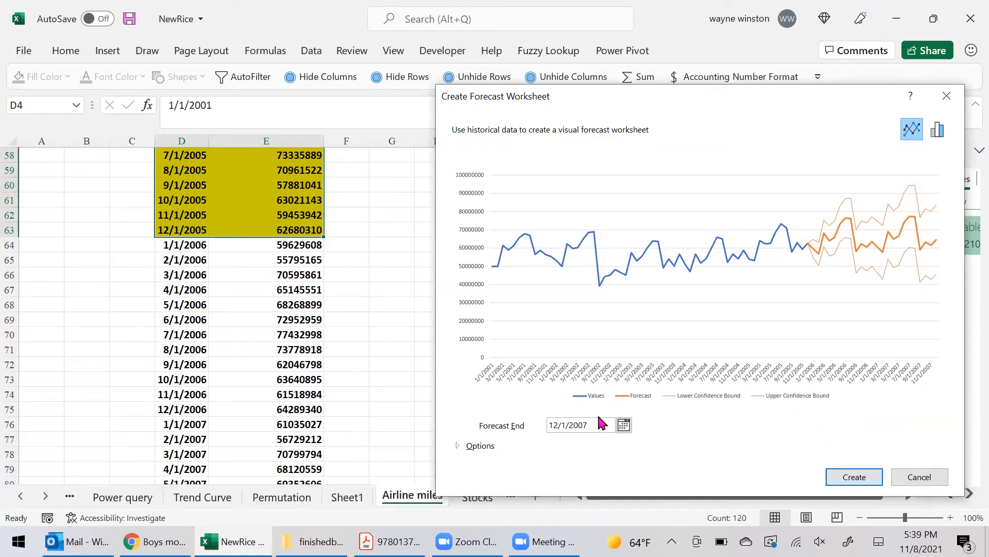
pyautogui.click(846, 479)
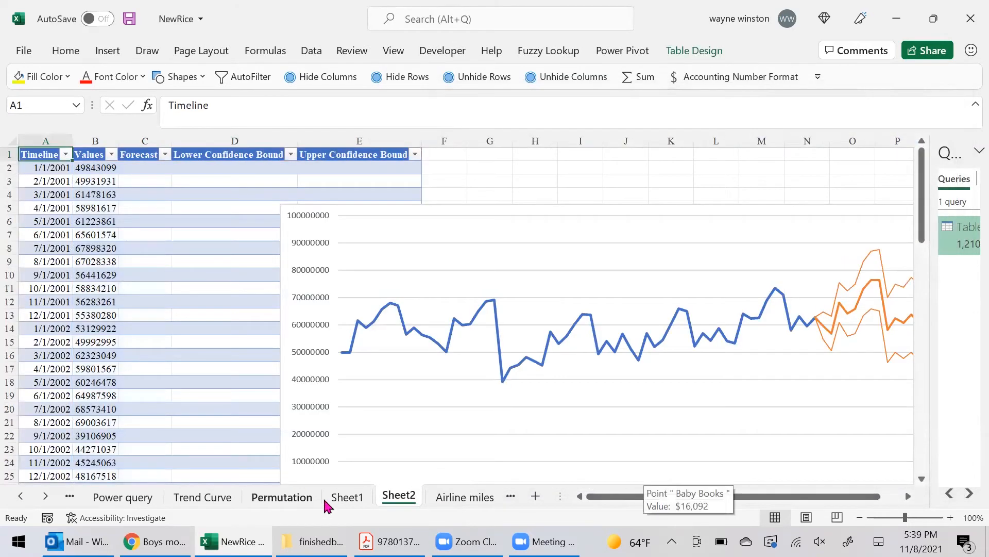
# Rename the new forecast worksheet as airline forecasts.
pyautogui.doubleClick(393, 494)
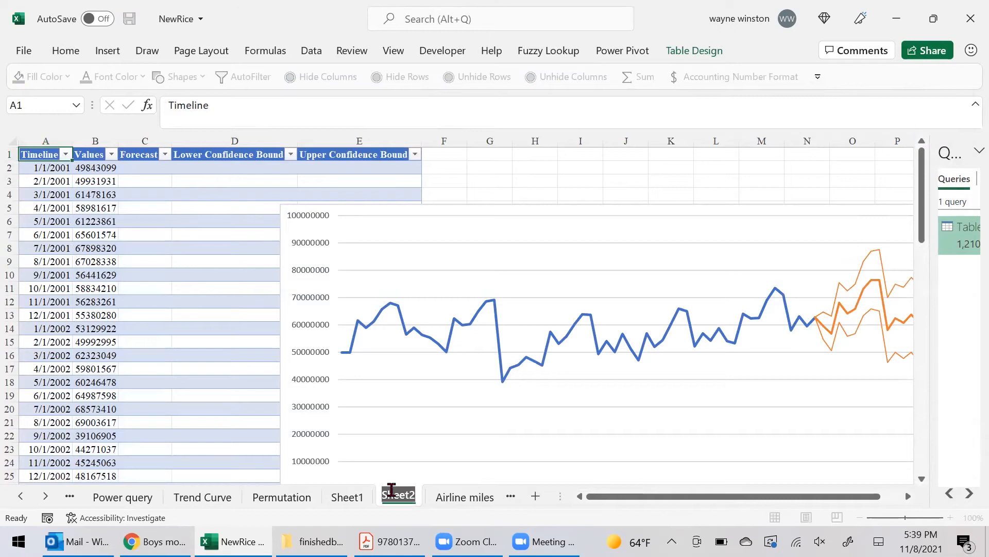
pyautogui.write('airline forecasts')
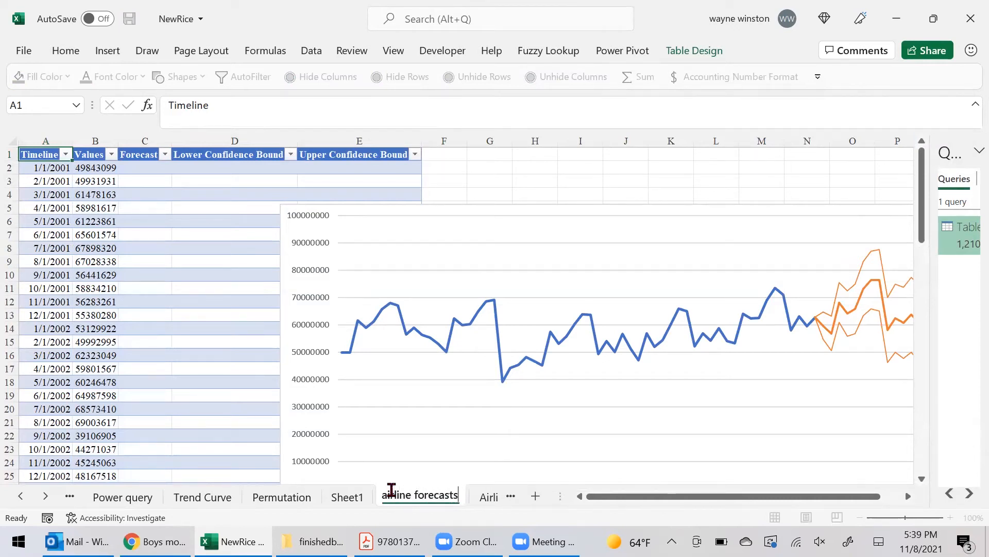
pyautogui.click(183, 422)
# Enter the label forecast in cell C60, just above the first value in the Forecast column.
pyautogui.press('pagedown')
pyautogui.press('pagedown')
pyautogui.press('pagedown')
pyautogui.press('Up')
pyautogui.press('pageup')
pyautogui.press('Up')
pyautogui.press('Up')
pyautogui.press('Up')
pyautogui.press('Up')
pyautogui.press('Up')
pyautogui.press('Up')
pyautogui.press('Up')
pyautogui.press('Up')
pyautogui.press('Up')
pyautogui.press('Up')
pyautogui.press('Left')
pyautogui.press('Down')
pyautogui.press('Up')
pyautogui.write('forecast')
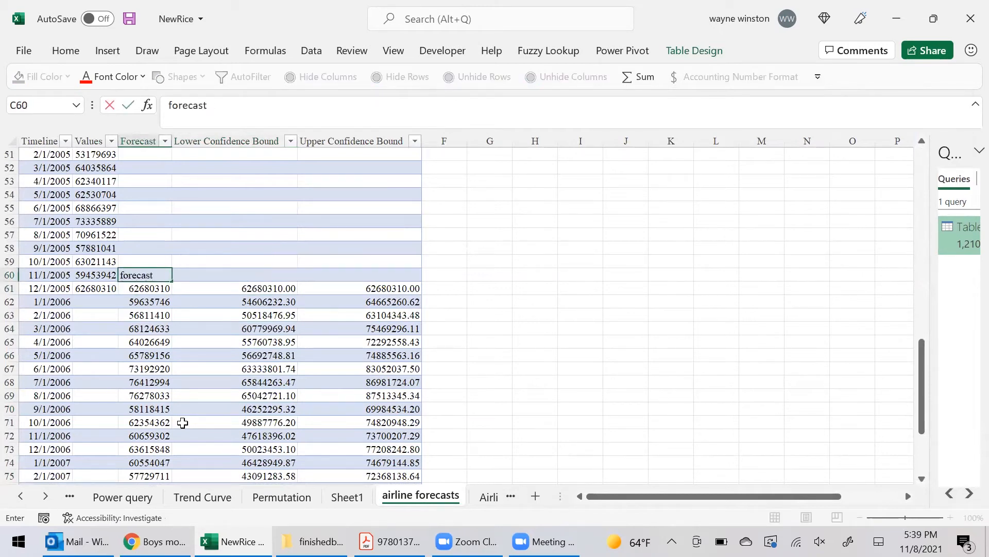
pyautogui.press('Return')
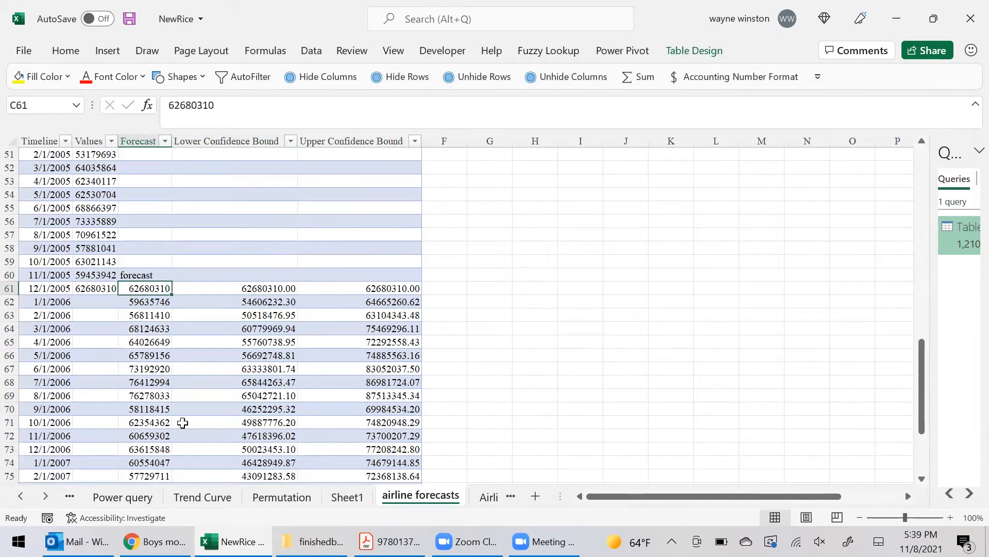
# Inspect the contents of C61 and the FORECAST.ETS formula behind the 1/1/2006 forecast in C62.
pyautogui.press('F2')
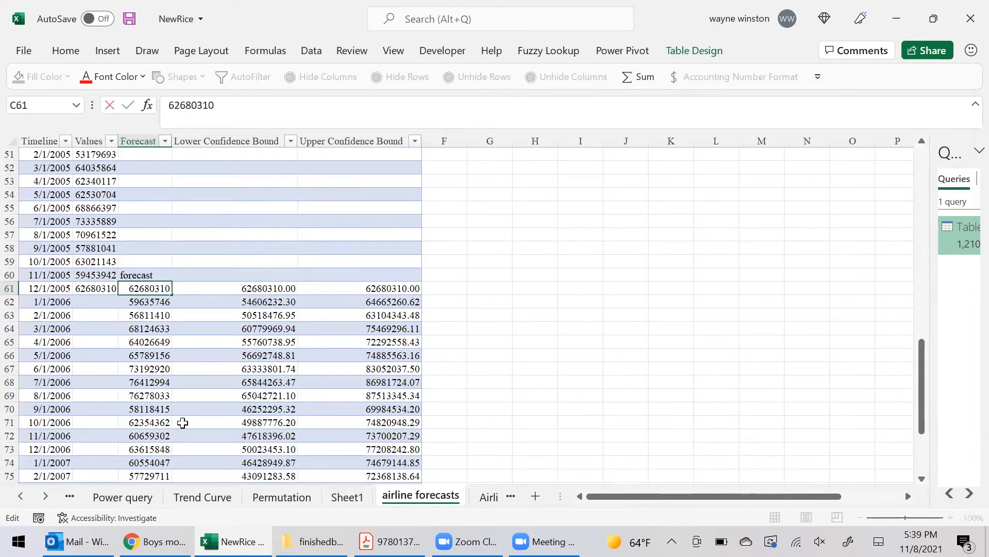
pyautogui.press('F2')
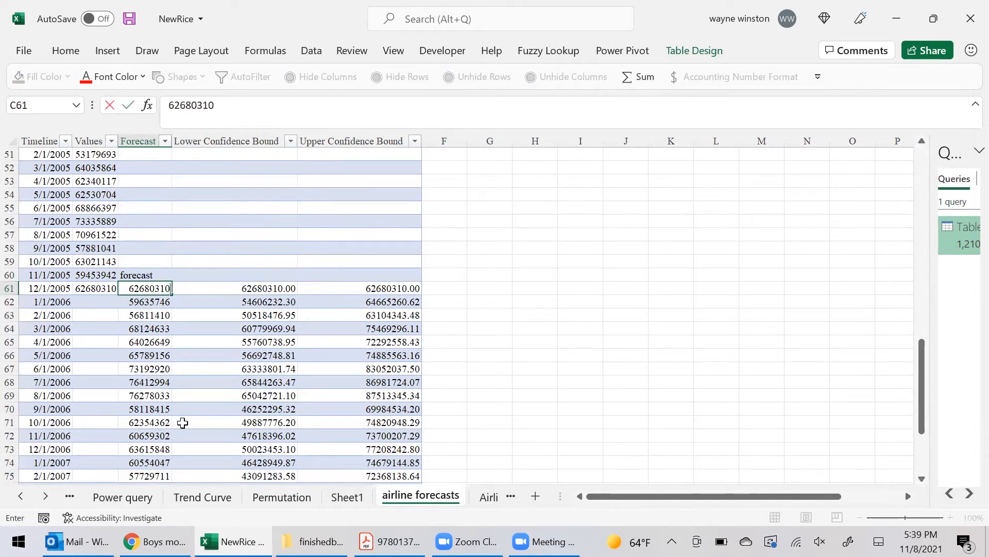
pyautogui.press('Return')
pyautogui.press('F2')
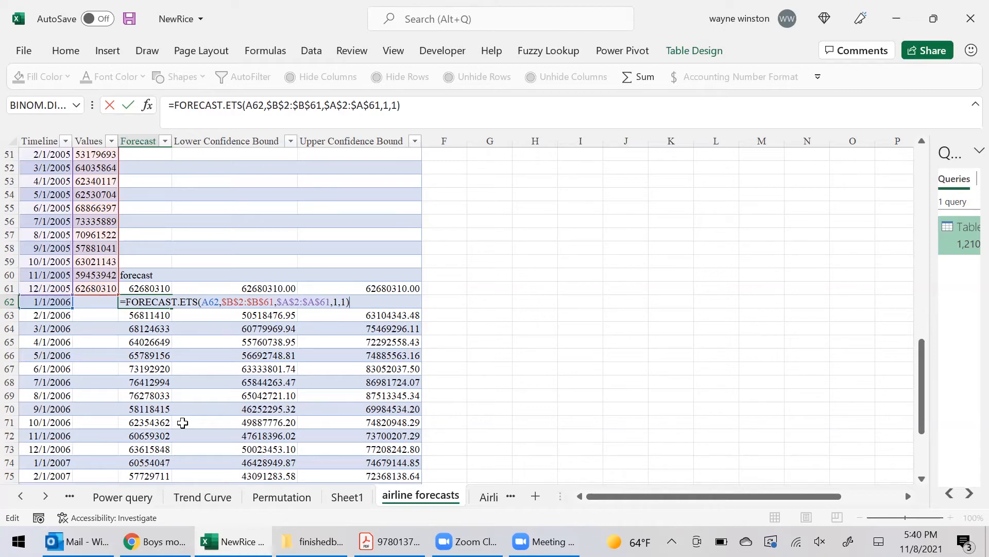
# Enter =FORMULATEXT(C61) in F60 beside the forecast table to display the forecast formulas as text.
pyautogui.press('Return')
pyautogui.press('Right')
pyautogui.press('Right')
pyautogui.press('Right')
pyautogui.press('Up')
pyautogui.press('Up')
pyautogui.press('Up')
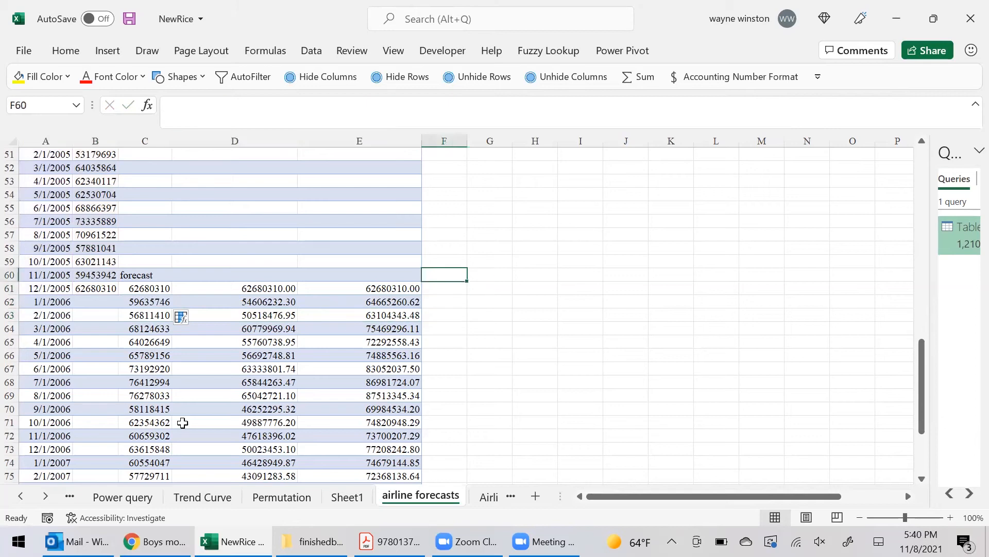
pyautogui.write('=form')
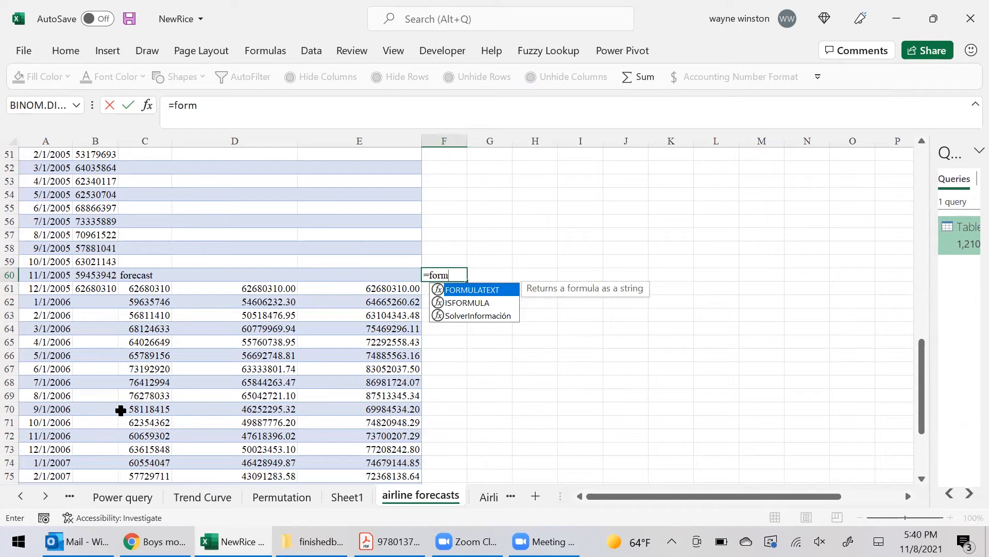
pyautogui.doubleClick(475, 295)
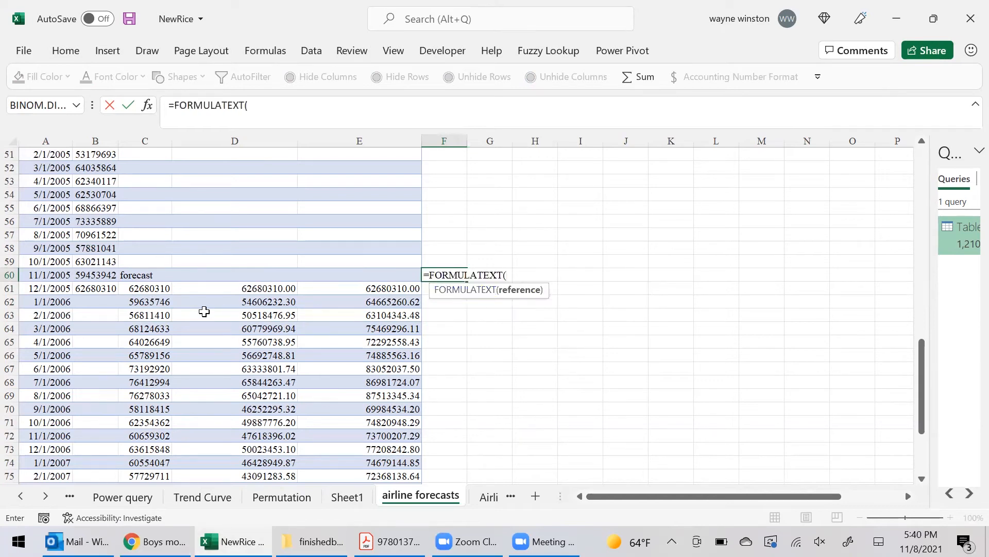
pyautogui.click(152, 289)
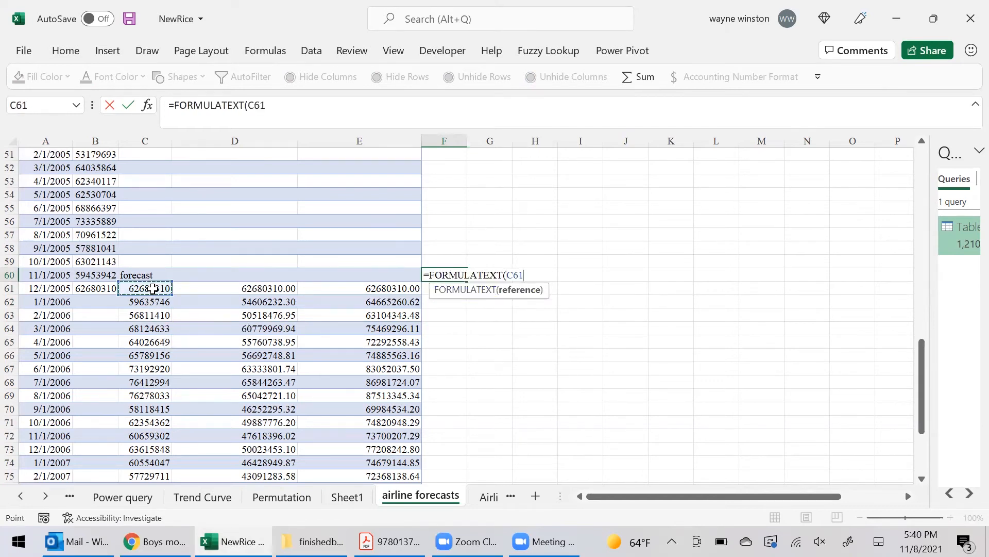
pyautogui.write(')')
pyautogui.press('Return')
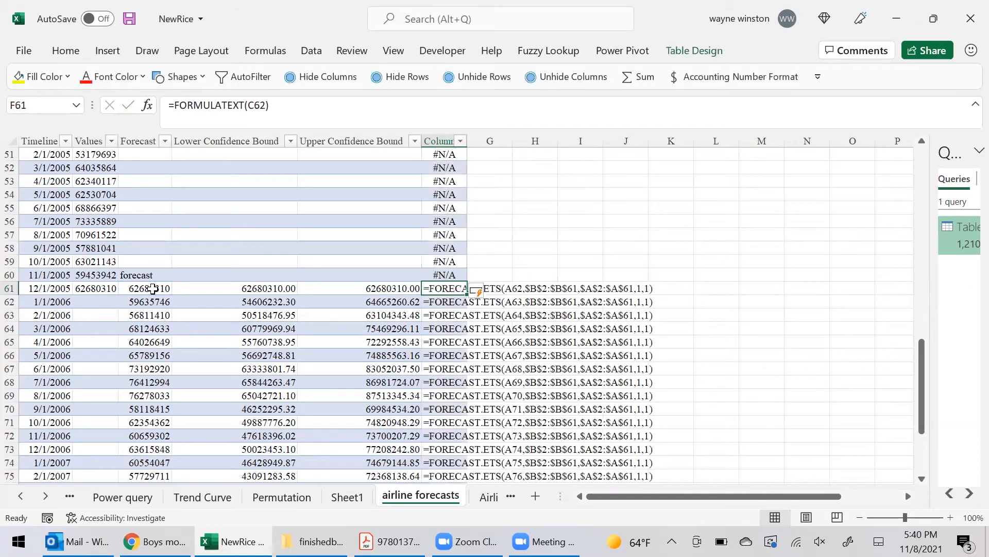
# Examine the lower and upper confidence bound formulas in D62 and E62.
pyautogui.click(638, 289)
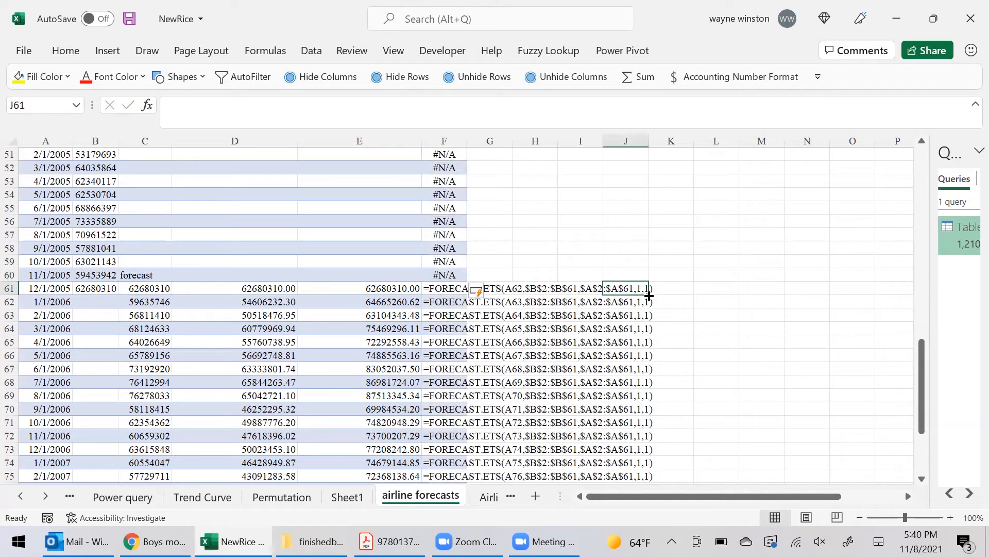
pyautogui.moveTo(649, 295); pyautogui.dragTo(755, 304)
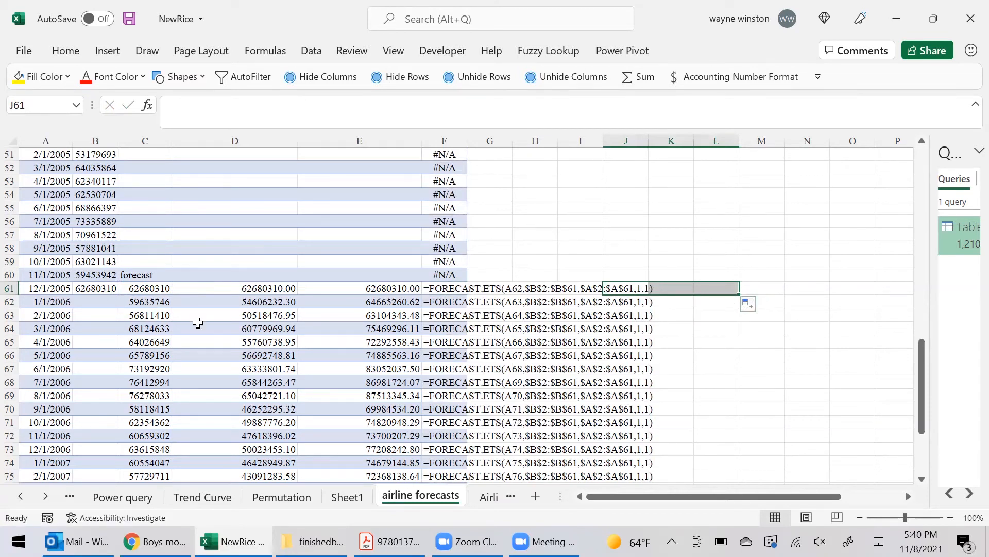
pyautogui.click(280, 306)
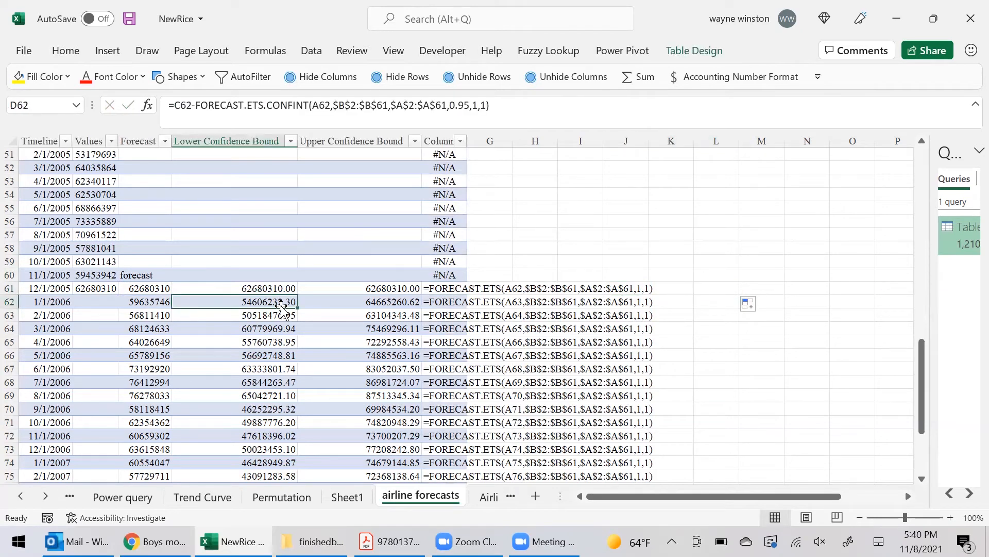
pyautogui.press('Right')
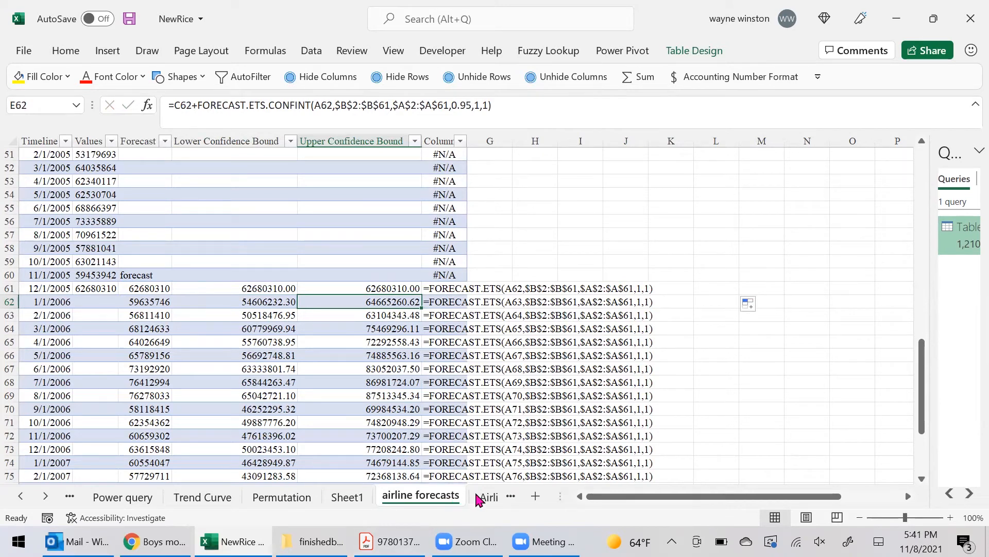
# On the Stocks sheet, enter =STOCKHISTORY(B2,B3,B4,0,0,0,1) in D6 to retrieve daily LUV prices without a header.
pyautogui.click(496, 498)
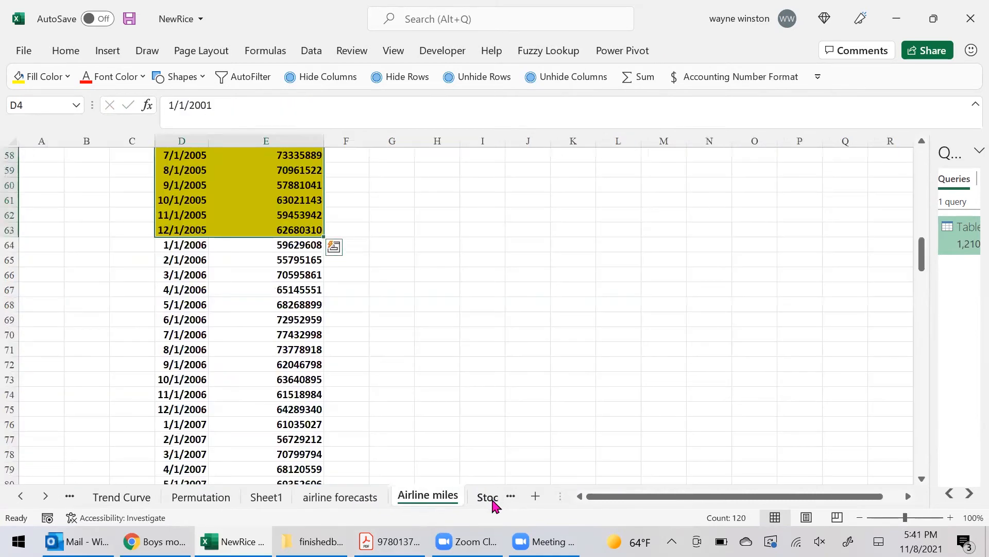
pyautogui.hotkey('ctrl', 'pagedown')
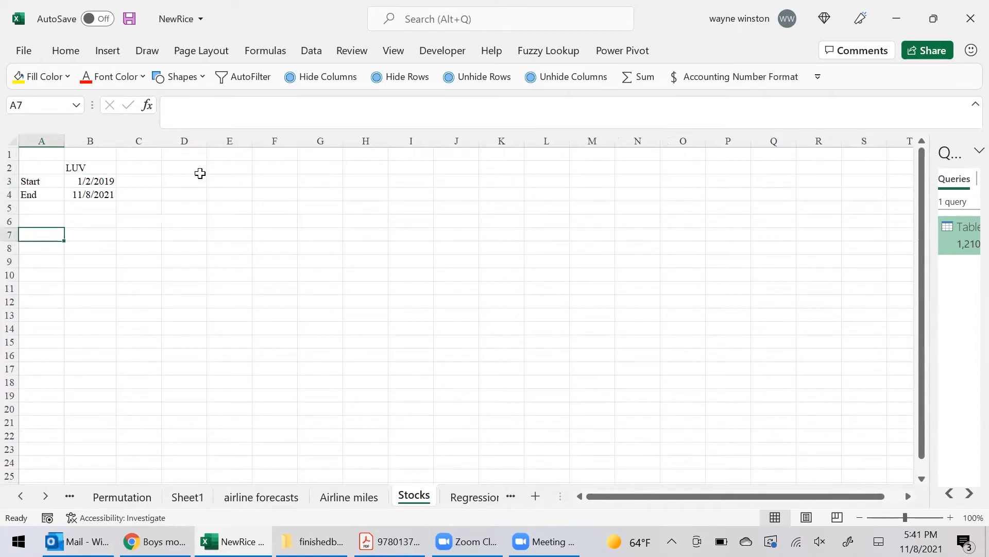
pyautogui.click(195, 219)
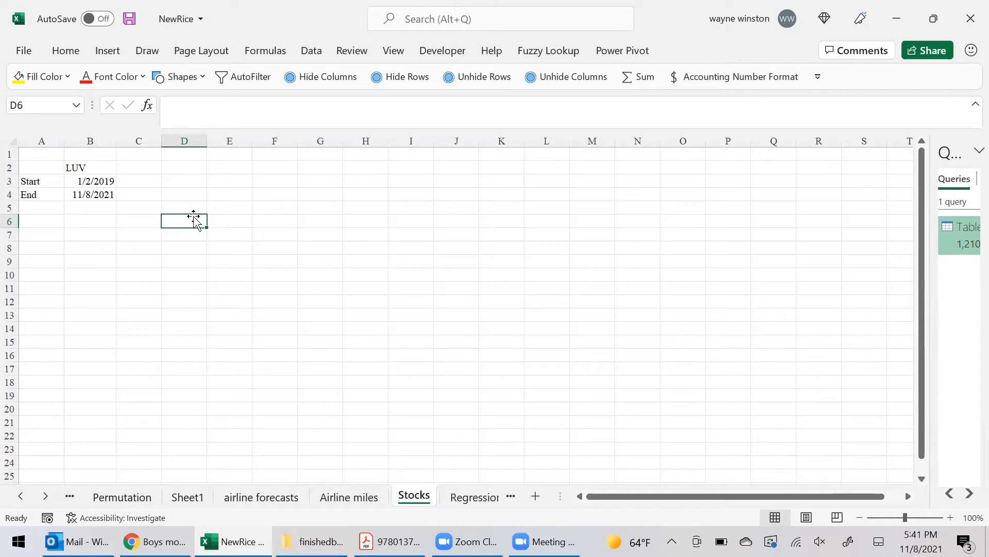
pyautogui.write('=stock')
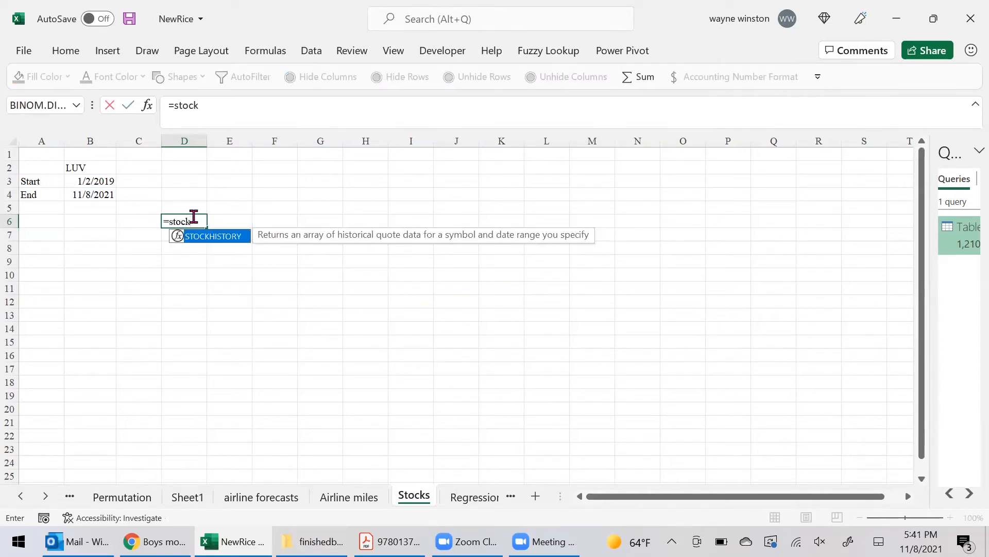
pyautogui.doubleClick(208, 236)
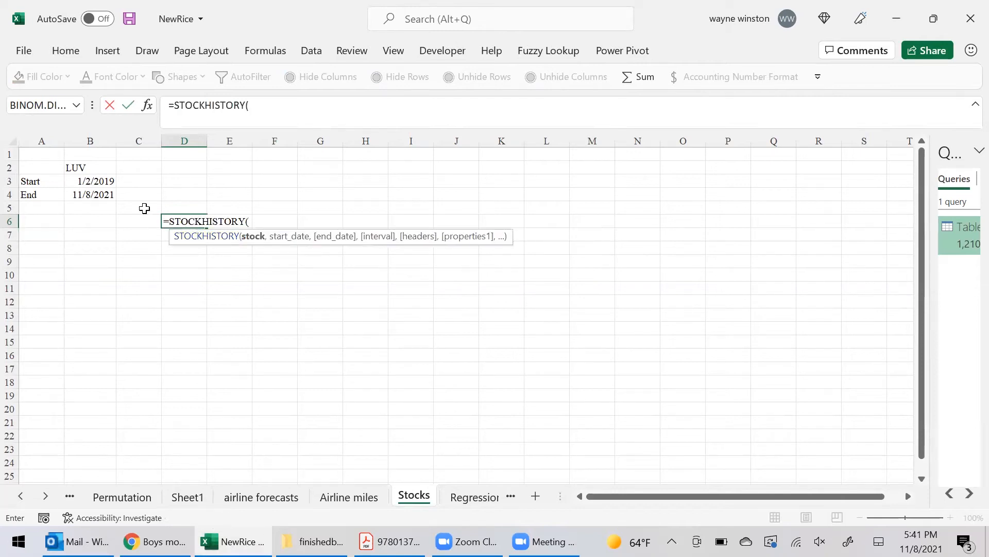
pyautogui.click(76, 166)
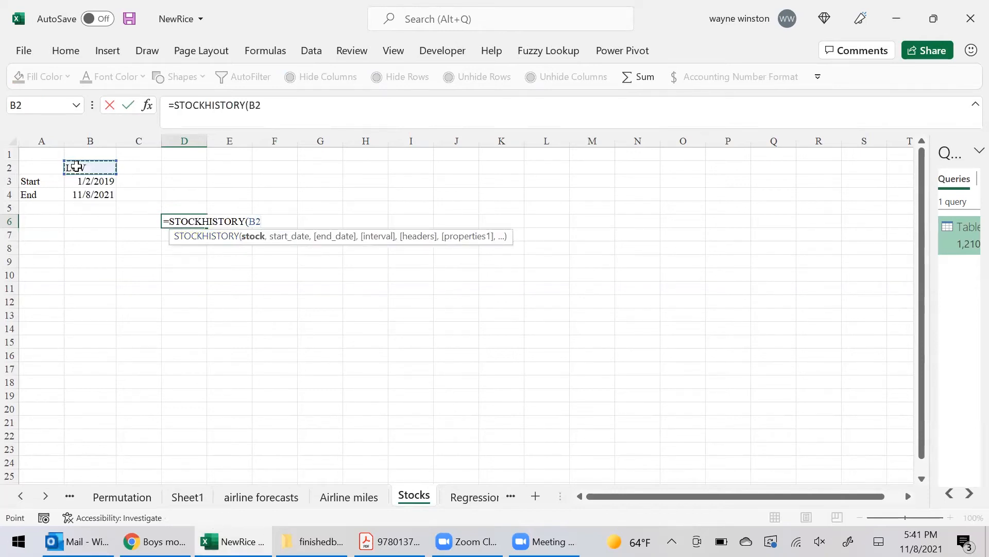
pyautogui.write(',')
pyautogui.click(86, 181)
pyautogui.write(',')
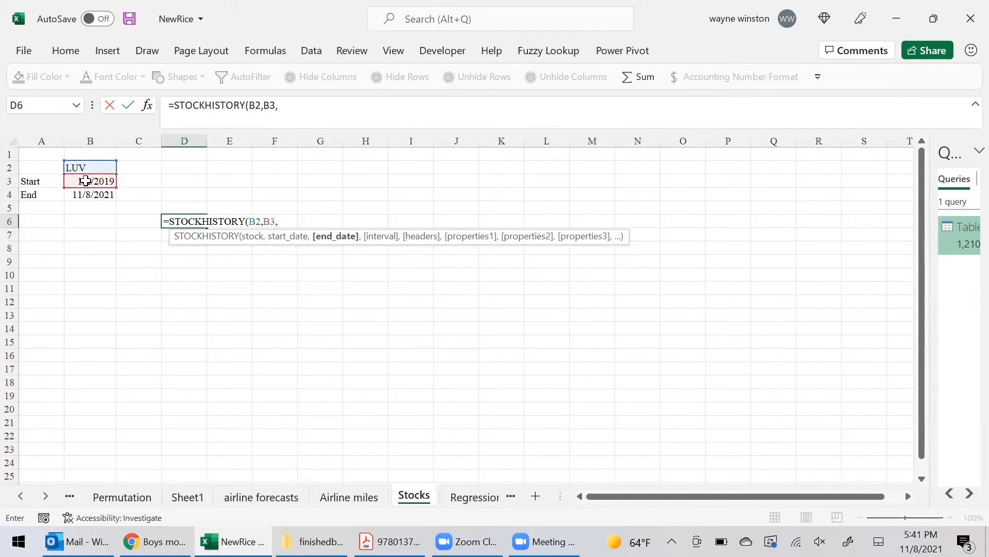
pyautogui.click(86, 193)
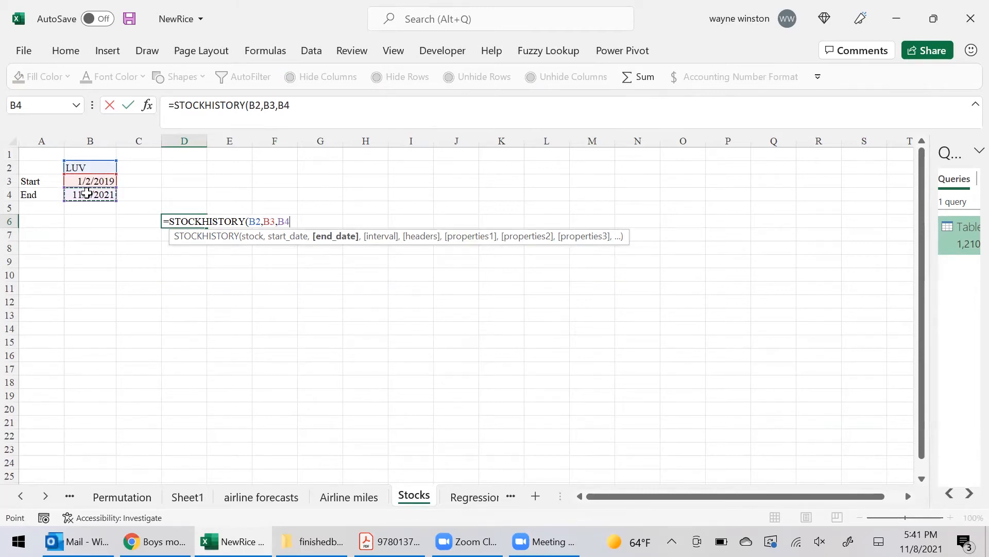
pyautogui.write(',')
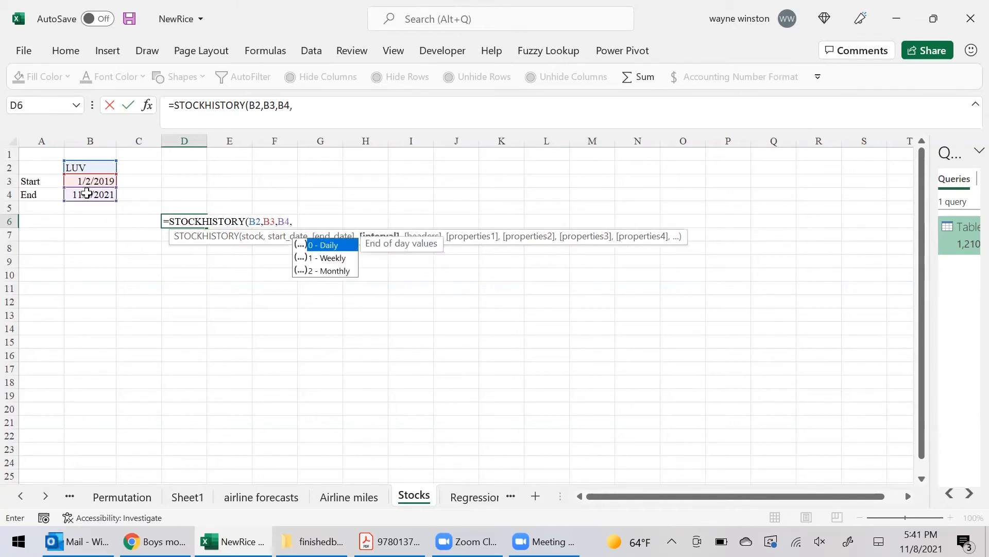
pyautogui.write('0,')
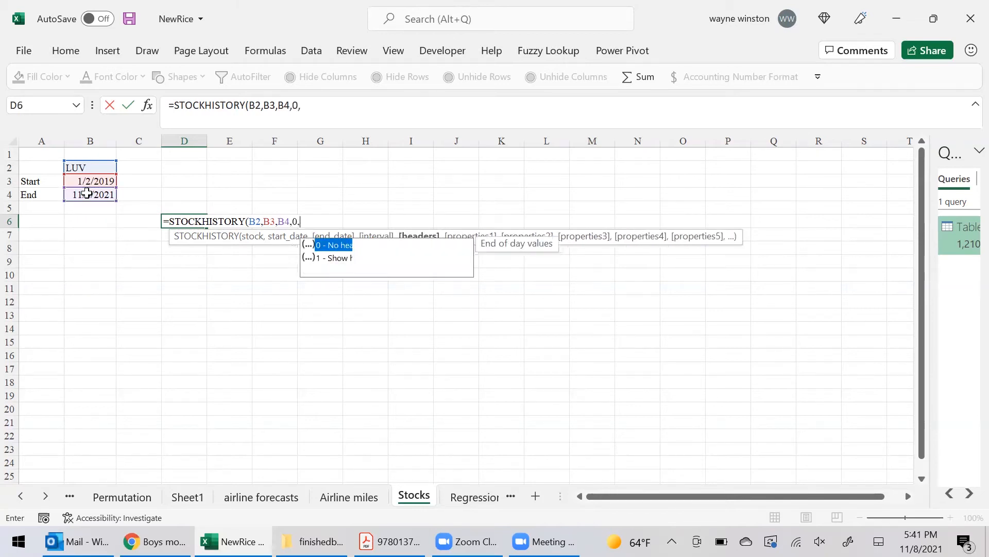
pyautogui.write('0,')
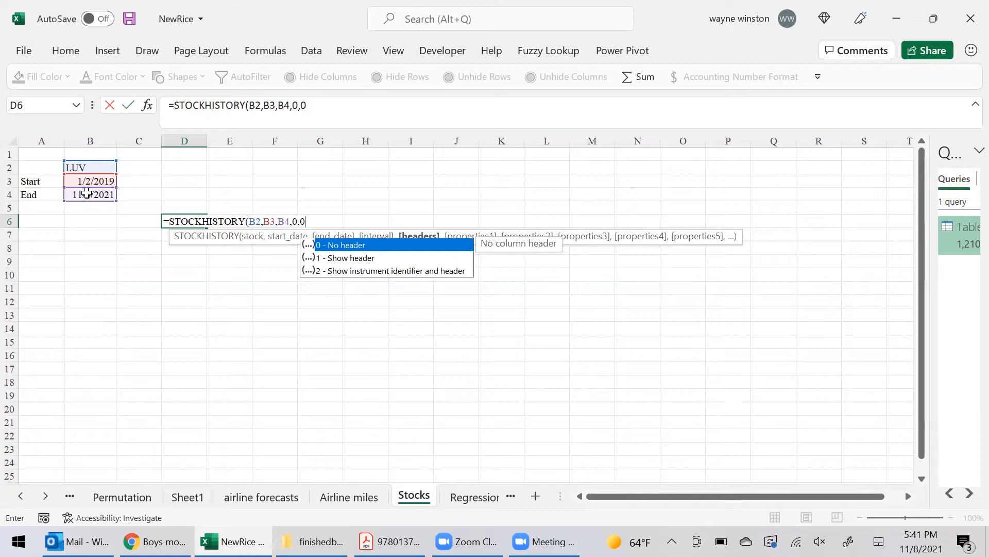
pyautogui.write('0,1)')
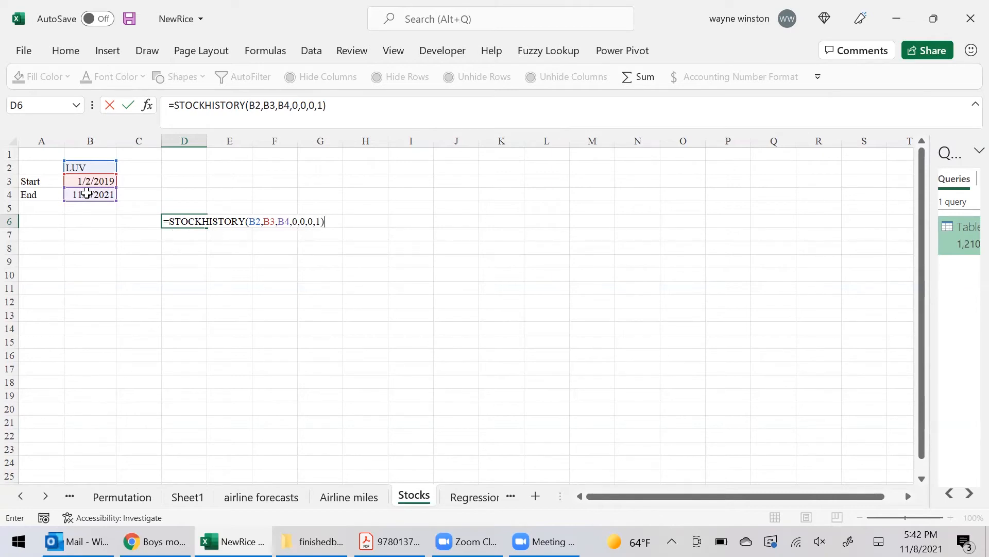
pyautogui.press('Return')
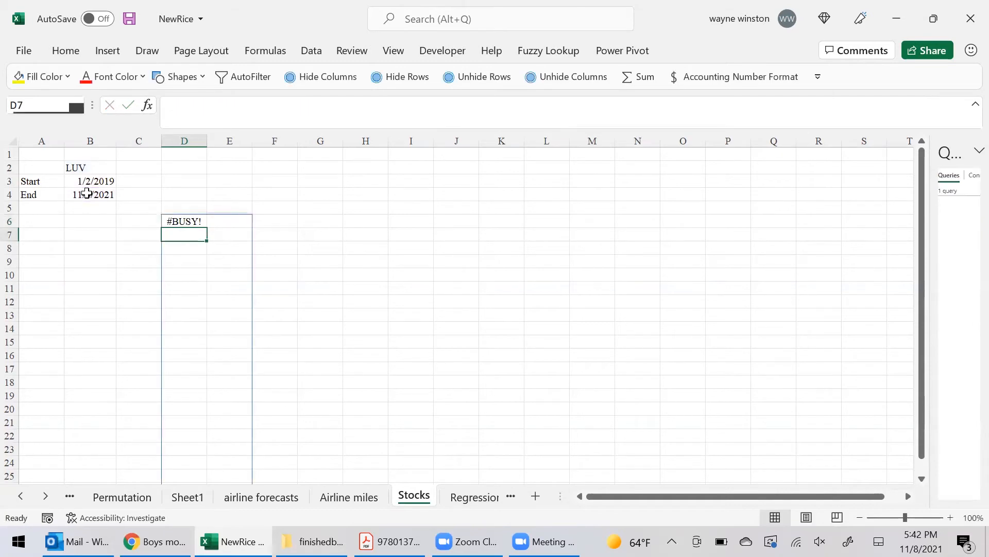
# Enter =FORMULATEXT(B4) in C4 to show the formula behind the end date.
pyautogui.press('Up')
pyautogui.press('Up')
pyautogui.press('Up')
pyautogui.press('Left')
pyautogui.press('F2')
pyautogui.write('=form')
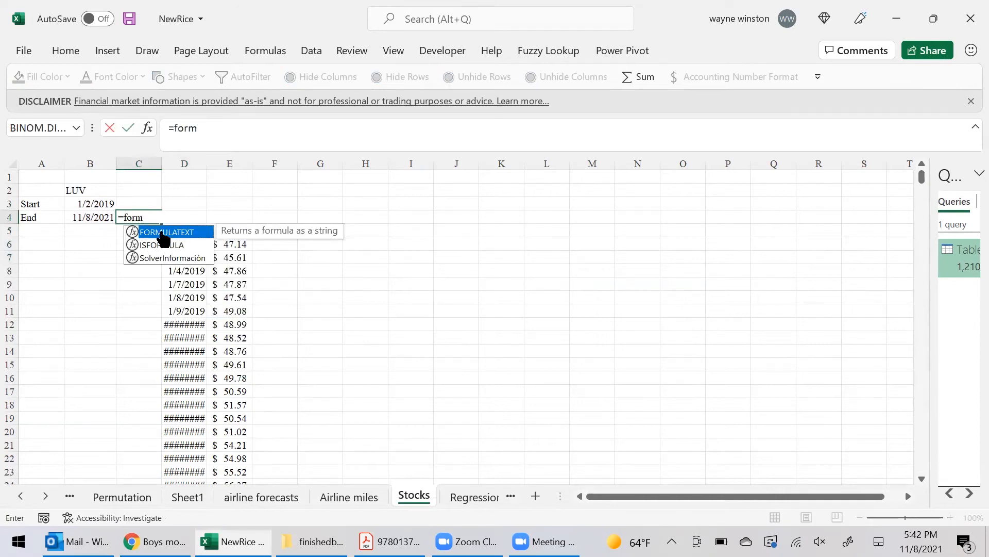
pyautogui.doubleClick(161, 234)
pyautogui.click(92, 218)
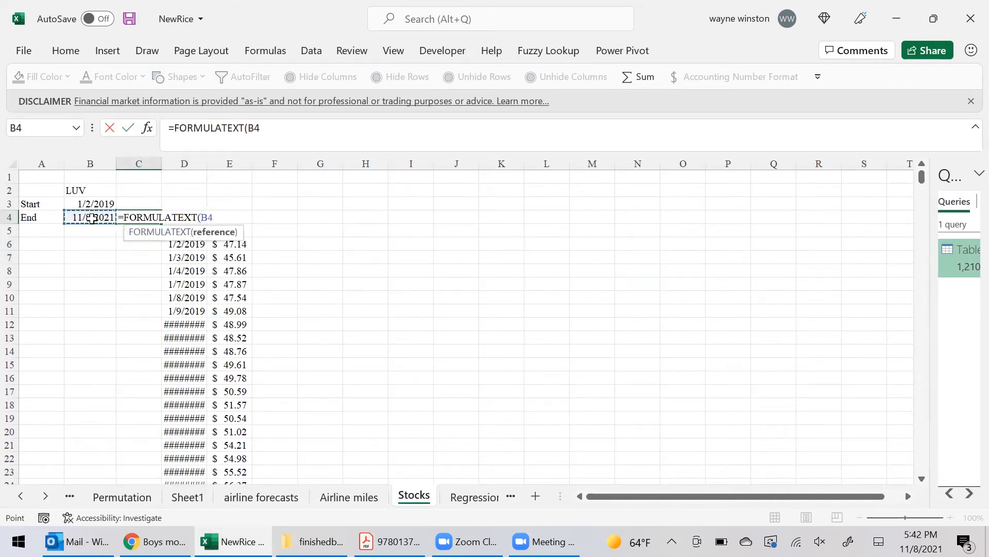
pyautogui.write(')')
pyautogui.press('Return')
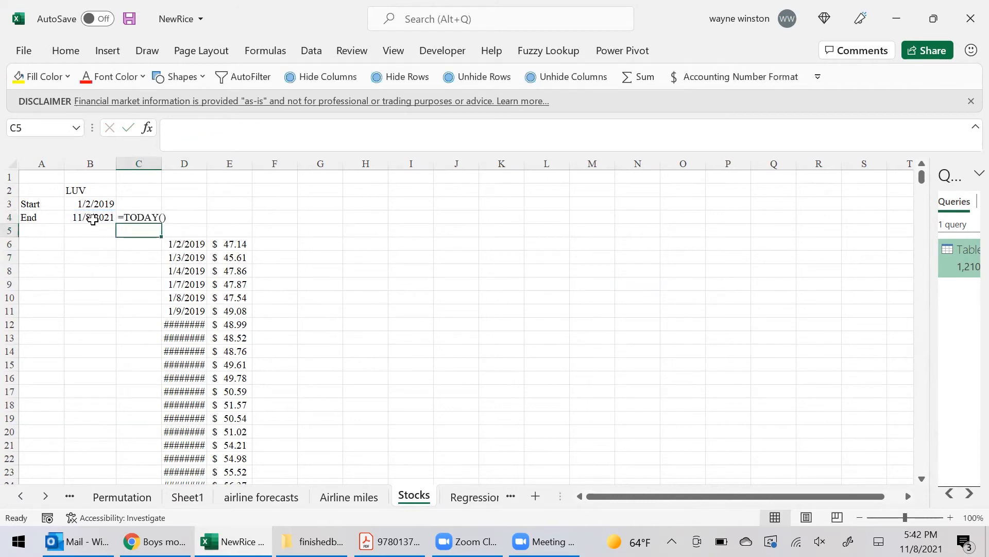
# Widen columns D and E of the stock history so the full dates fit.
pyautogui.click(73, 222)
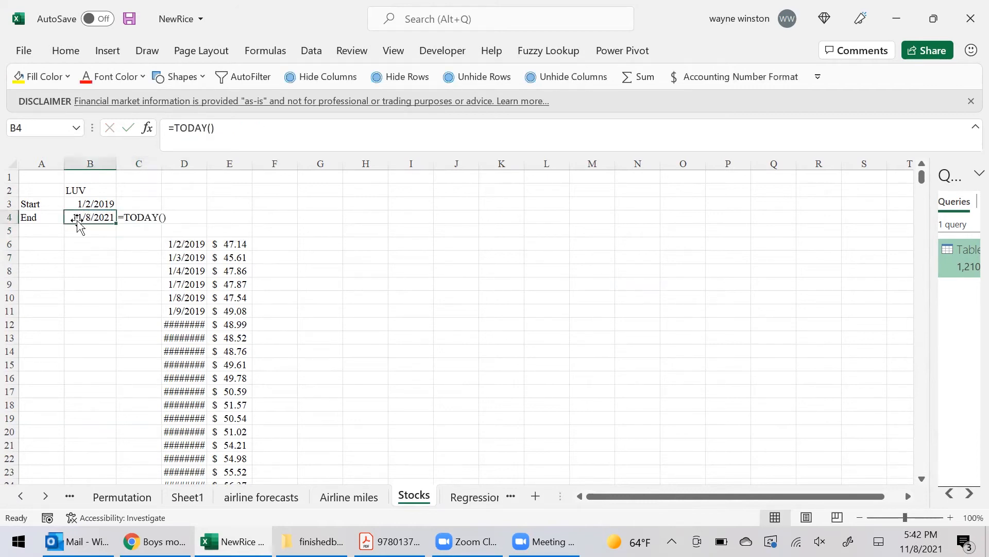
pyautogui.moveTo(208, 170); pyautogui.dragTo(302, 176)
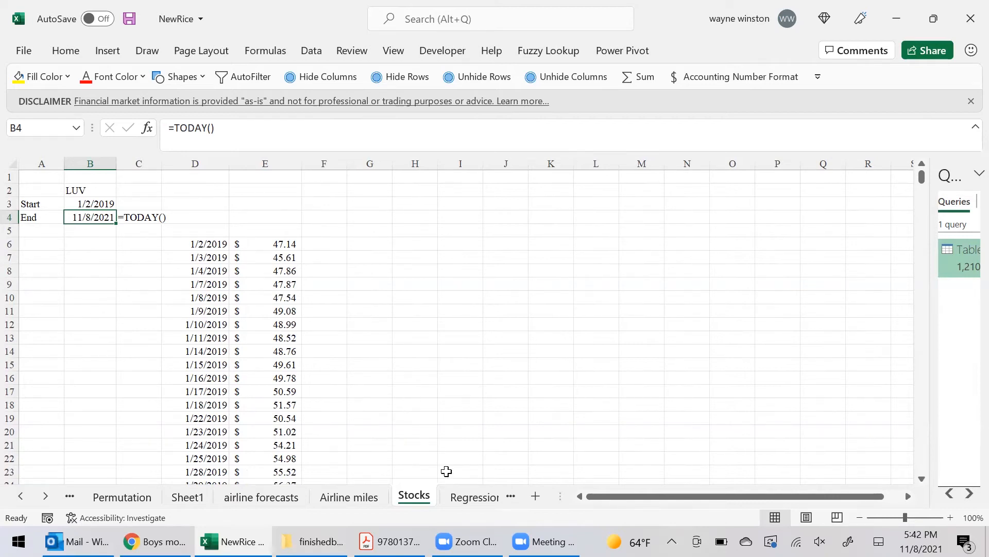
# Go to the Regression sheet and examine the city crime data columns and the multiple regression task notes.
pyautogui.click(456, 493)
pyautogui.click(456, 493)
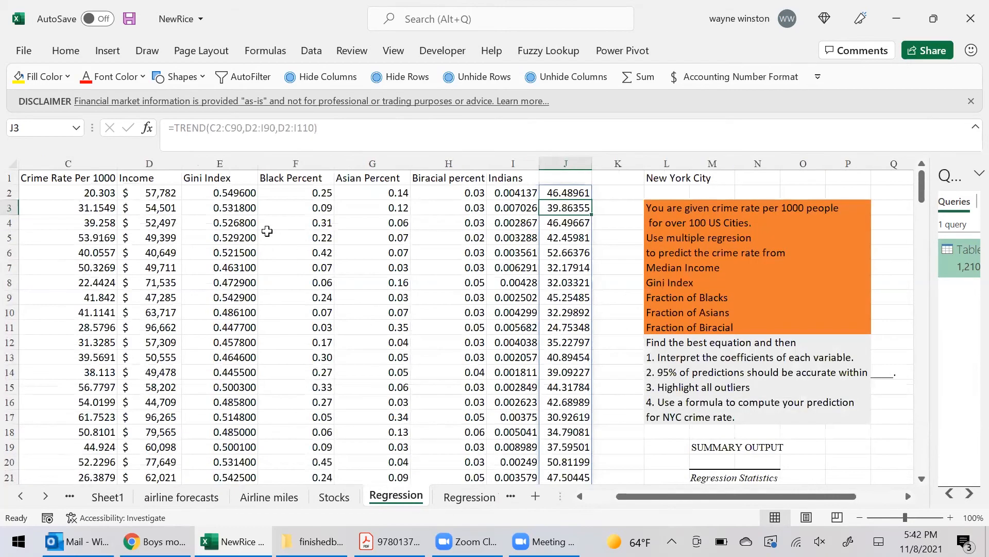
pyautogui.click(773, 180)
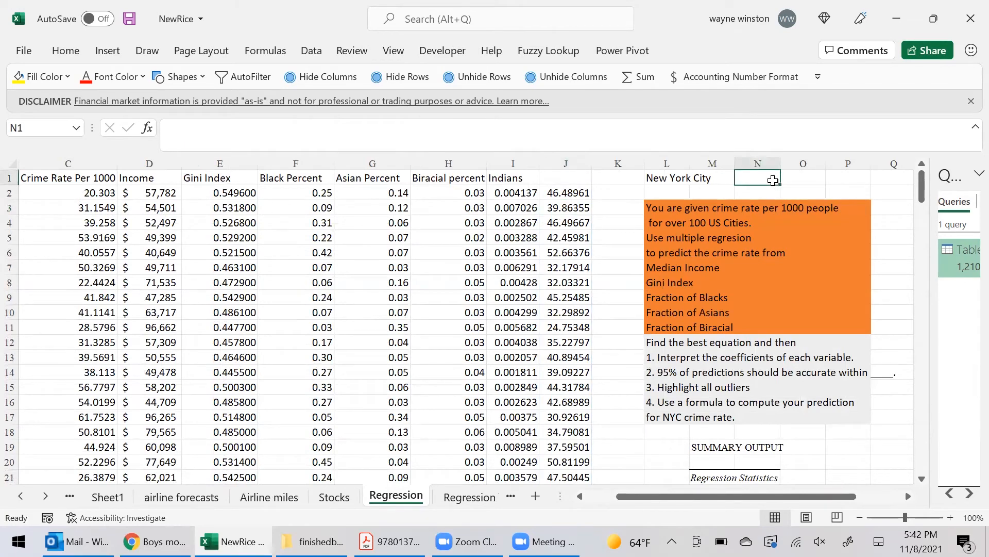
pyautogui.press('Left')
pyautogui.press('Left')
pyautogui.press('Left')
pyautogui.press('Left')
pyautogui.press('Left')
pyautogui.press('Left')
pyautogui.press('Left')
pyautogui.press('Left')
pyautogui.press('Left')
pyautogui.press('Left')
pyautogui.press('Left')
pyautogui.press('Left')
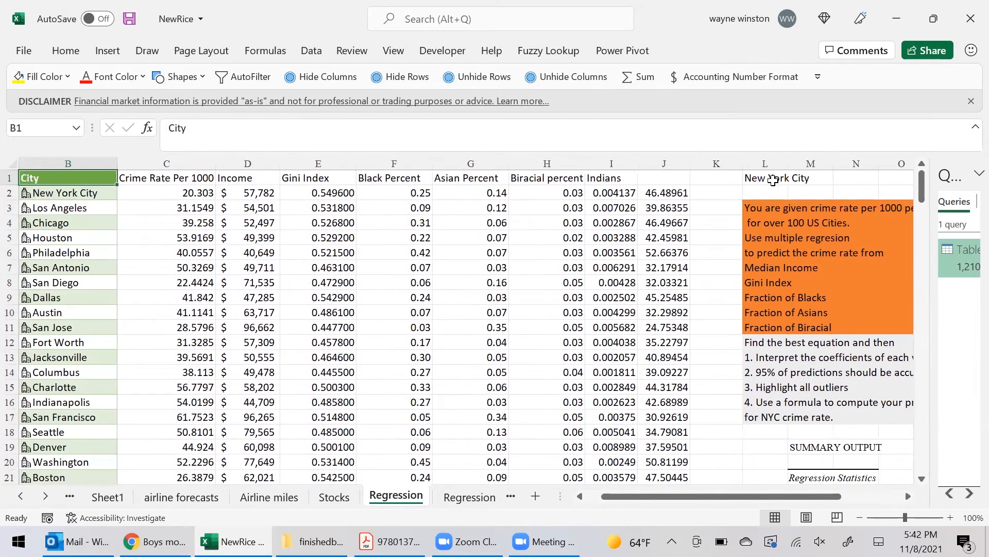
pyautogui.press('Right')
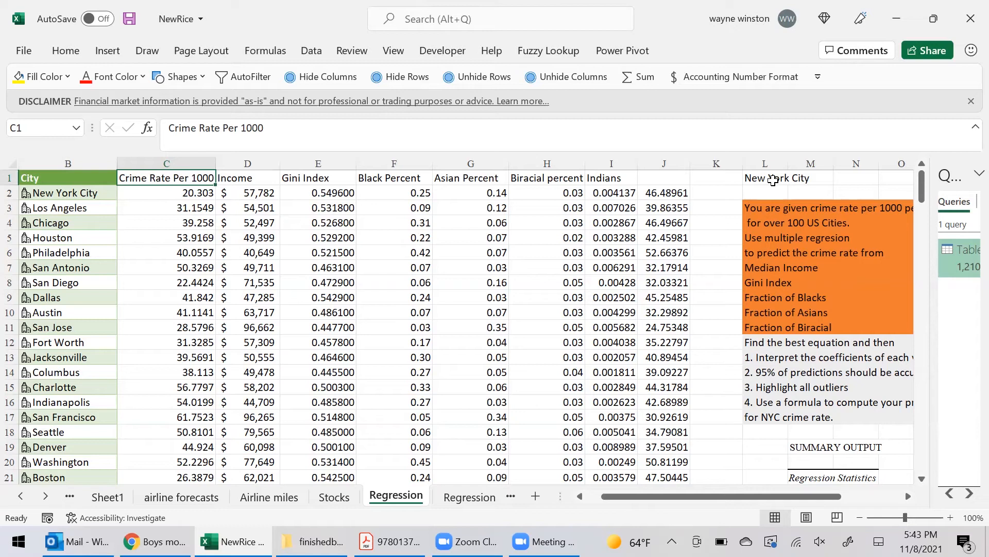
pyautogui.press('Right')
pyautogui.press('Right')
pyautogui.press('Right')
pyautogui.press('Right')
pyautogui.press('Right')
pyautogui.press('Right')
pyautogui.press('Right')
pyautogui.press('Right')
pyautogui.press('Right')
pyautogui.press('Right')
pyautogui.press('Right')
pyautogui.press('Right')
pyautogui.press('Right')
pyautogui.press('Right')
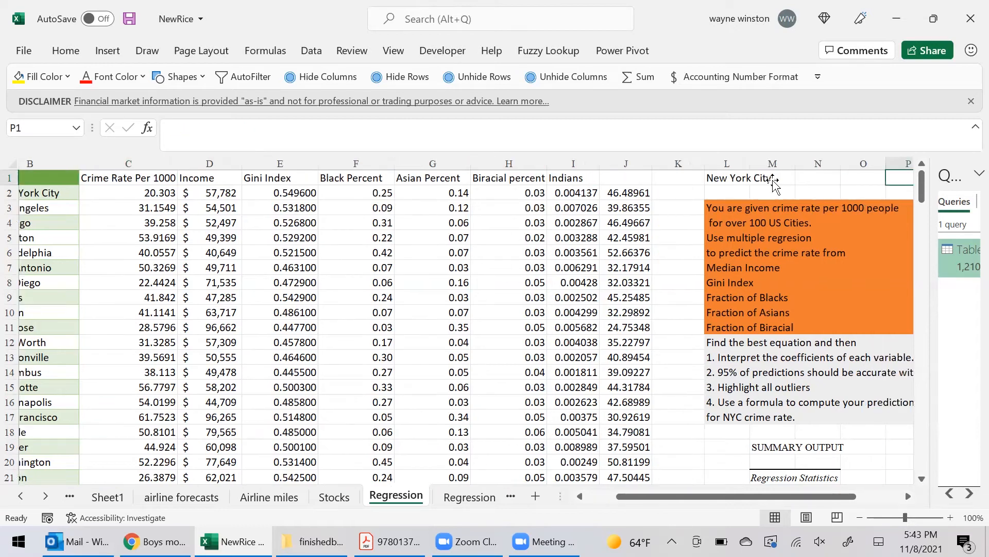
# Try to convert New York City in L1 with the Automatic data type, then close the Data Selector.
pyautogui.press('Left')
pyautogui.press('Left')
pyautogui.press('Left')
pyautogui.press('Left')
pyautogui.press('Left')
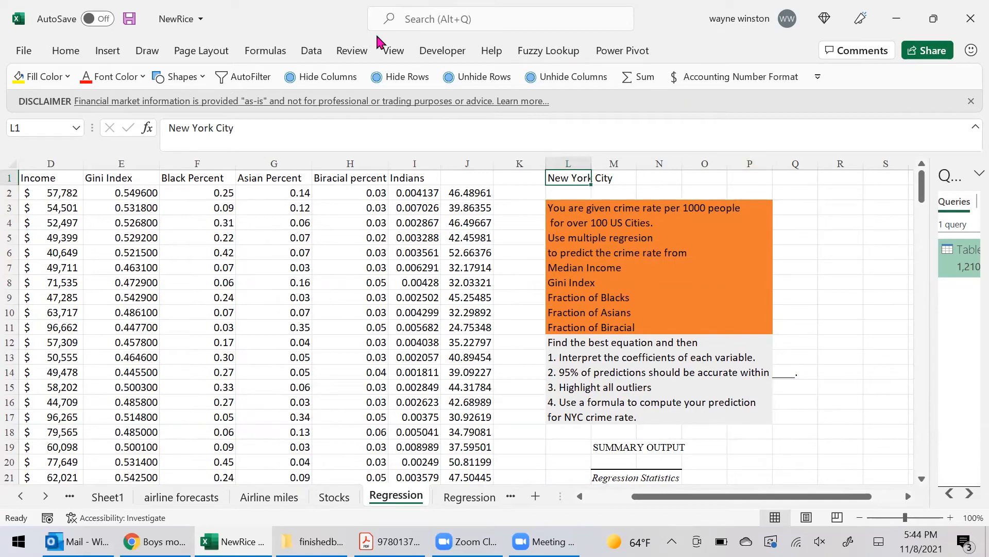
pyautogui.click(312, 51)
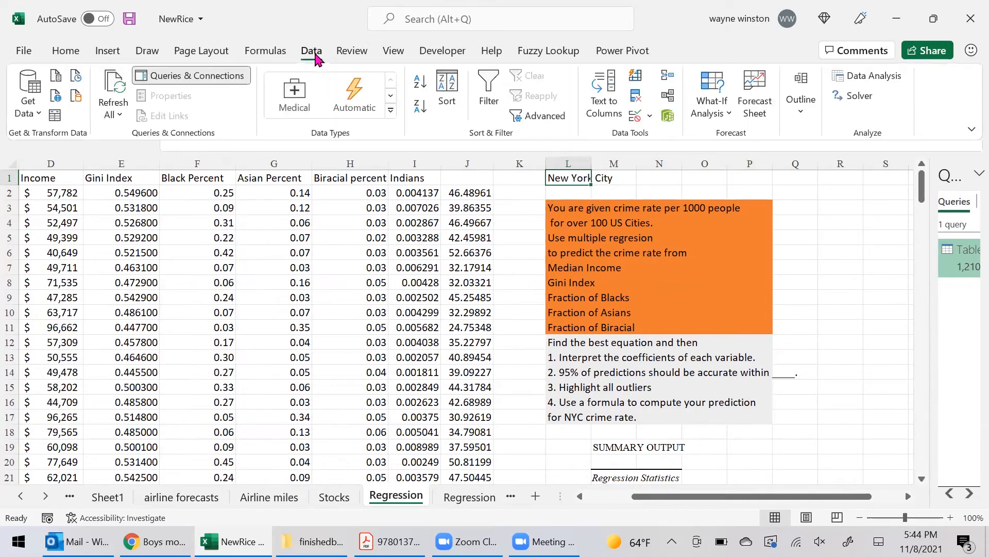
pyautogui.click(391, 98)
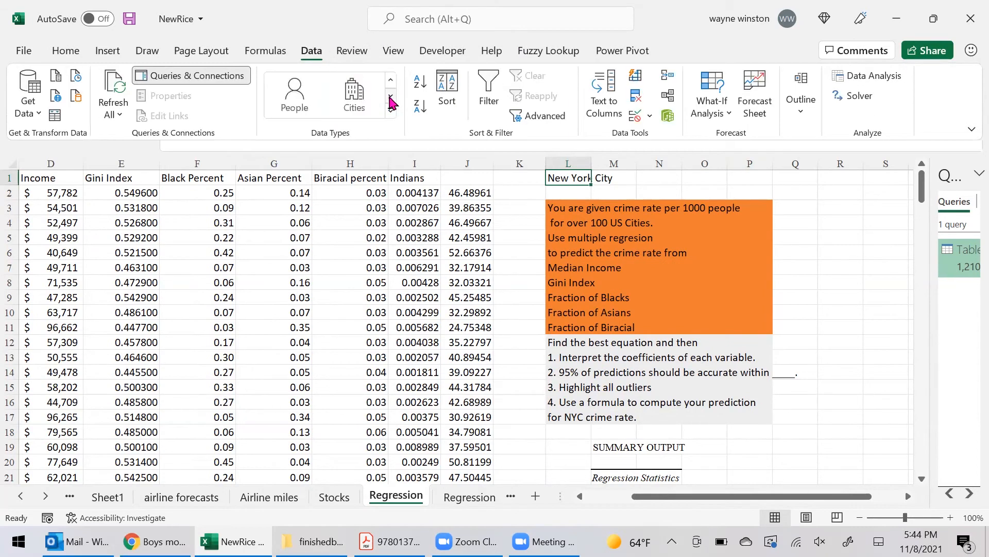
pyautogui.click(391, 98)
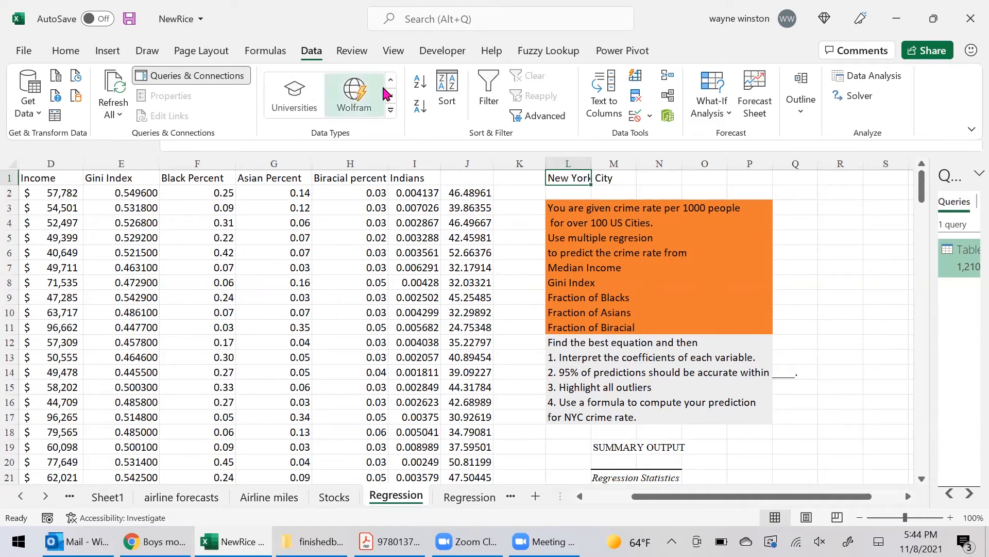
pyautogui.click(389, 85)
pyautogui.click(389, 85)
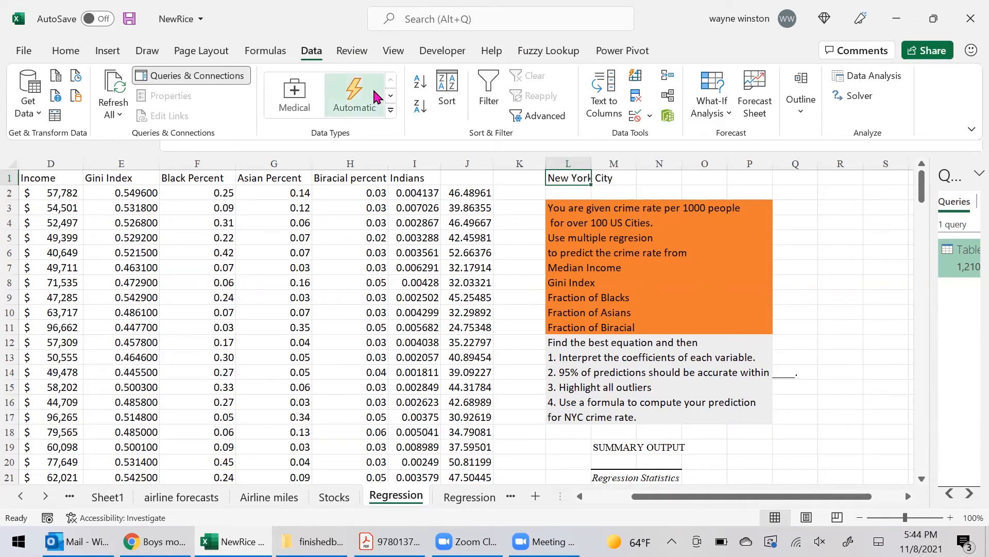
pyautogui.click(371, 91)
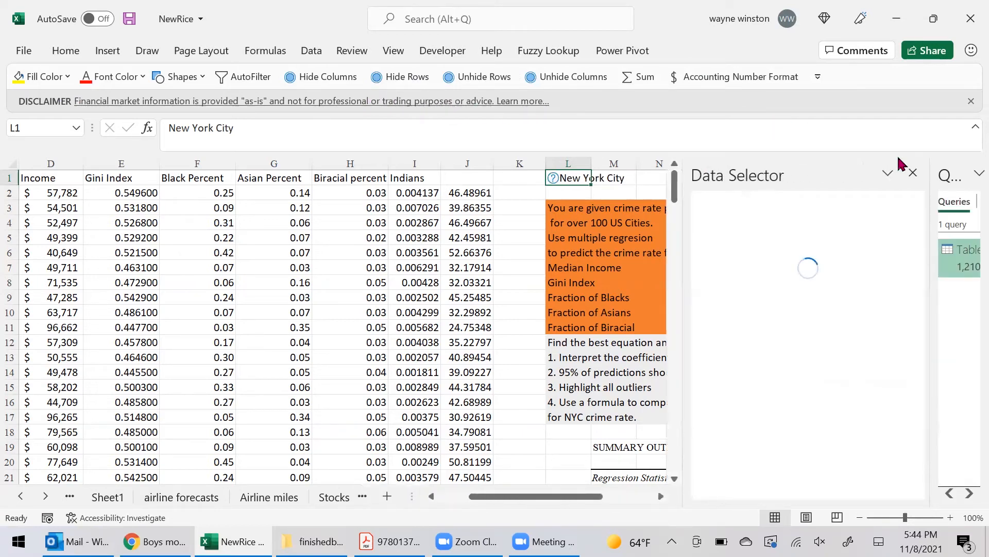
pyautogui.click(910, 172)
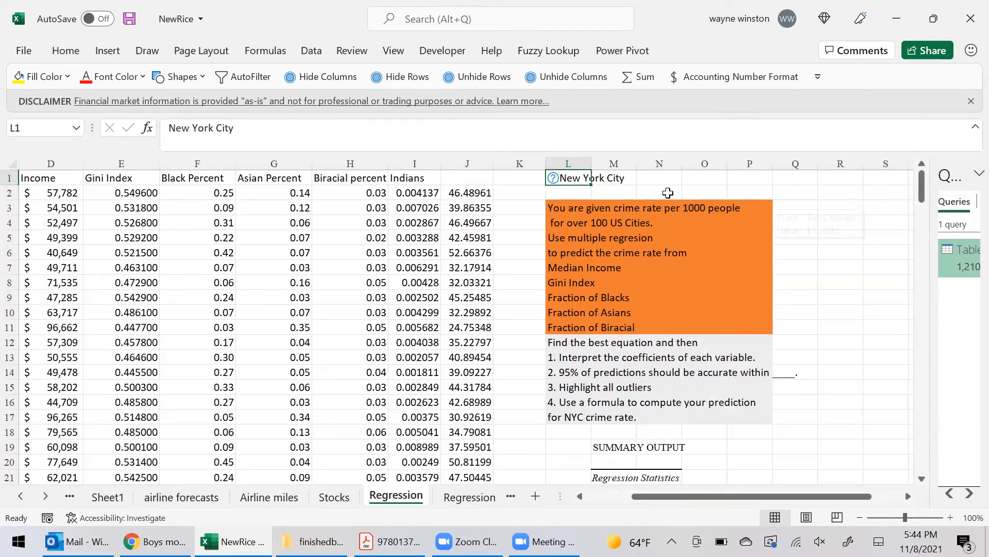
# Convert New York City in L1 to the Cities data type.
pyautogui.click(577, 192)
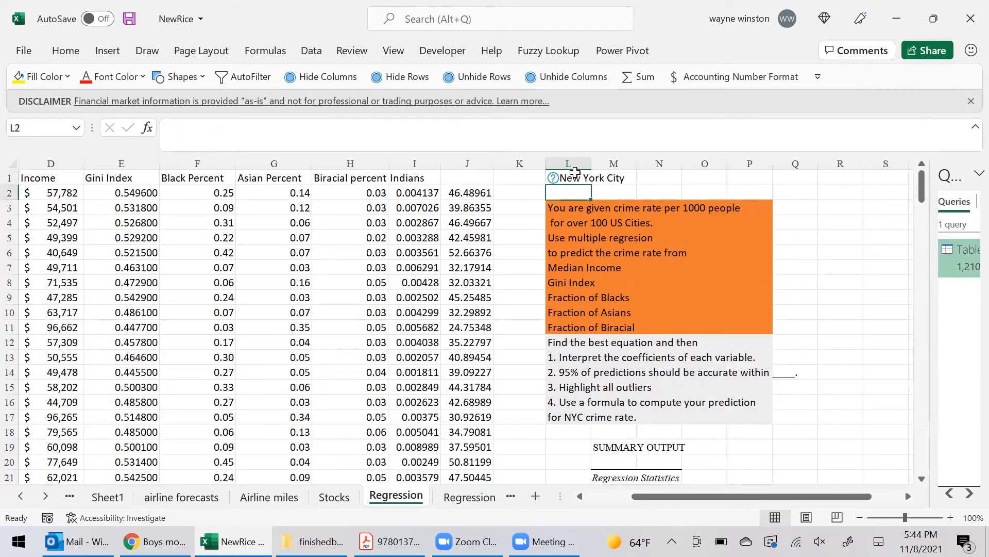
pyautogui.click(572, 178)
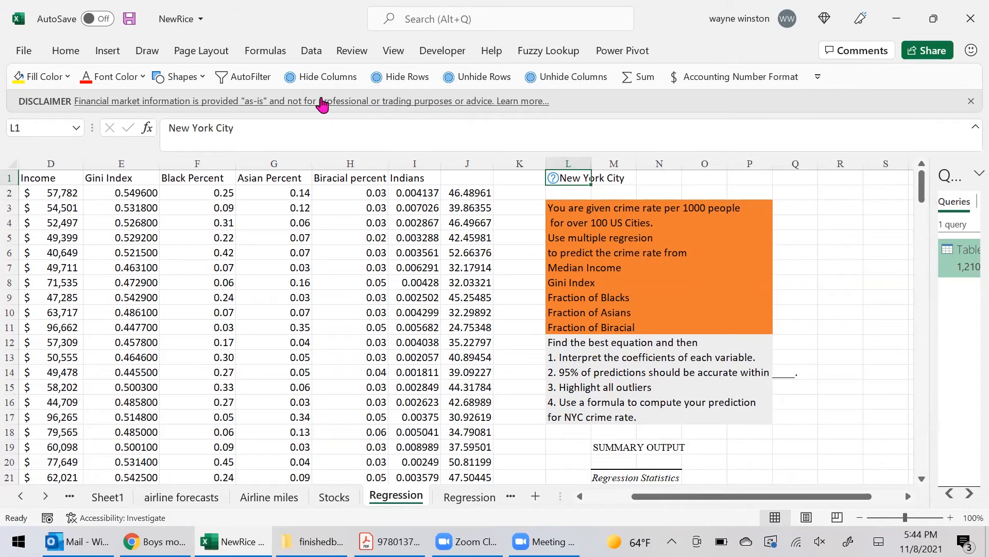
pyautogui.click(310, 51)
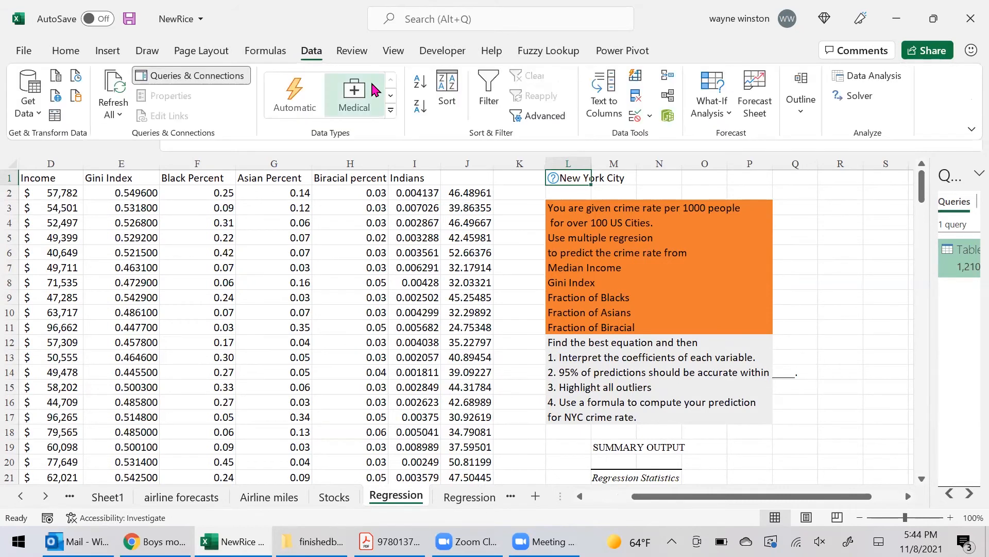
pyautogui.click(391, 96)
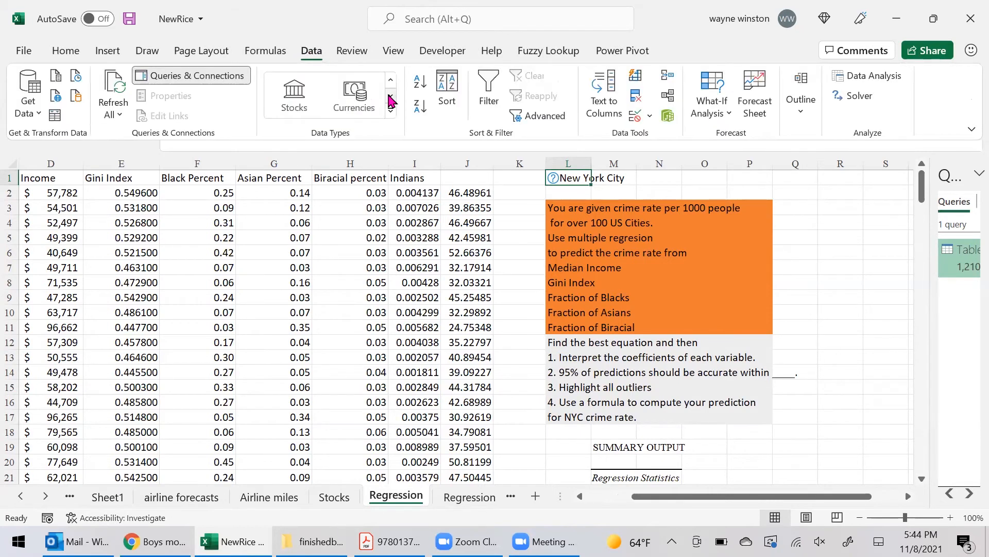
pyautogui.click(392, 80)
pyautogui.click(392, 80)
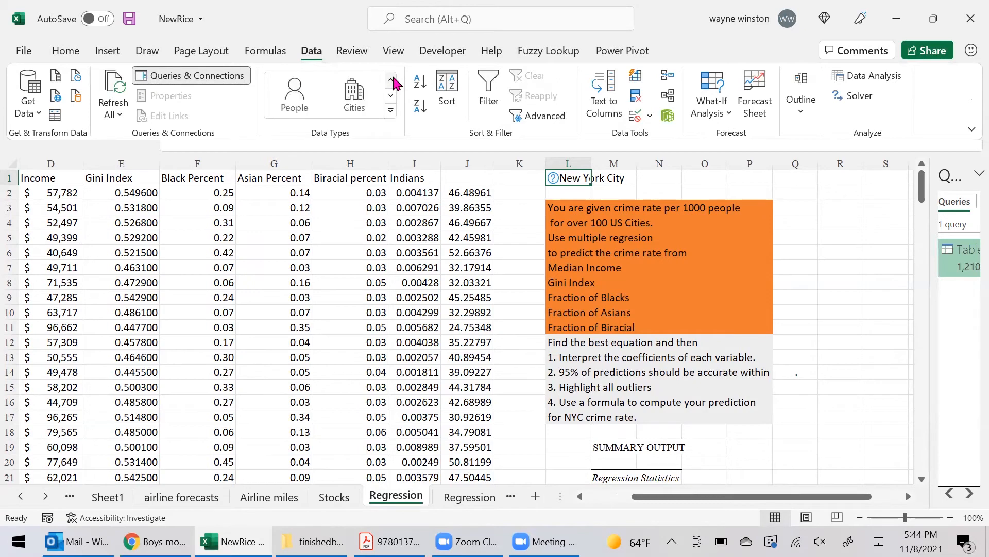
pyautogui.click(354, 98)
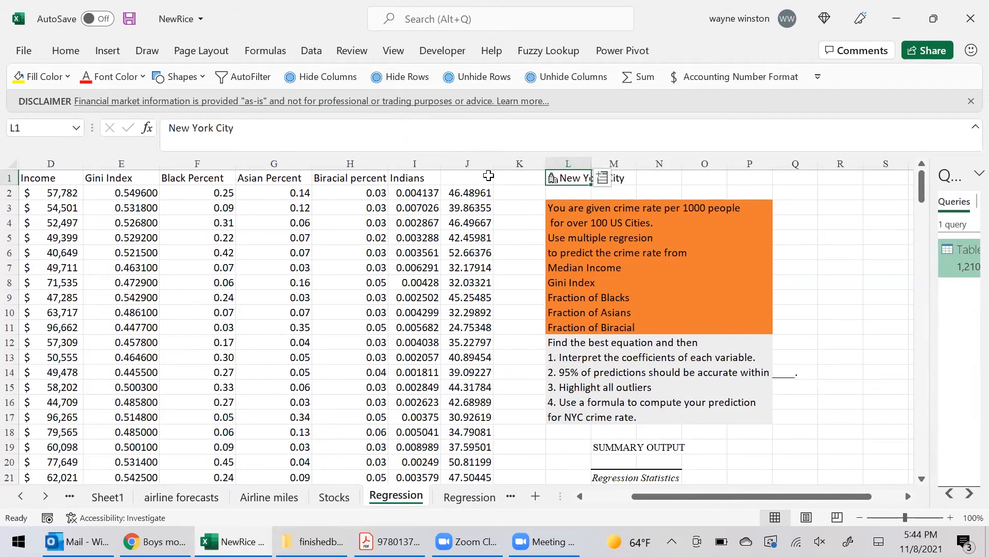
pyautogui.click(653, 178)
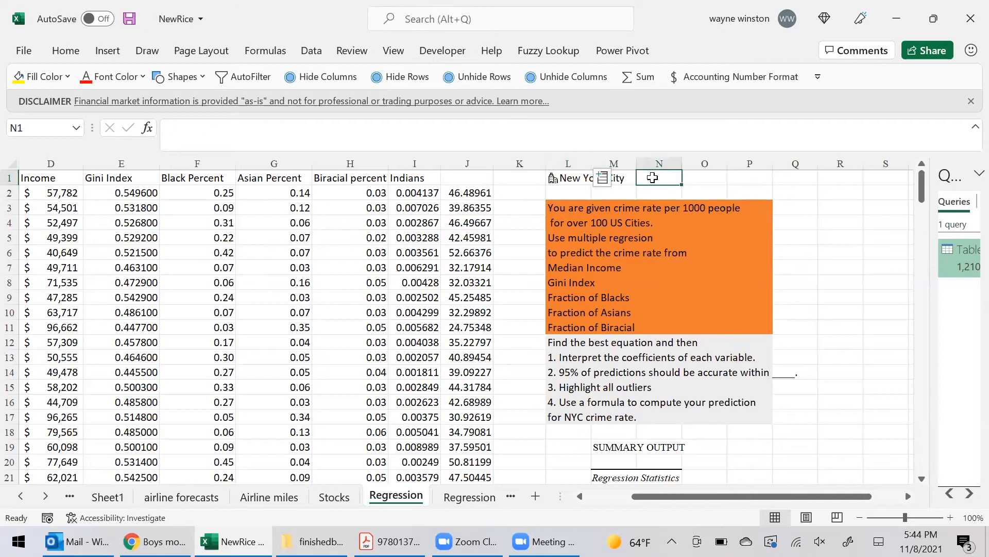
pyautogui.write('=')
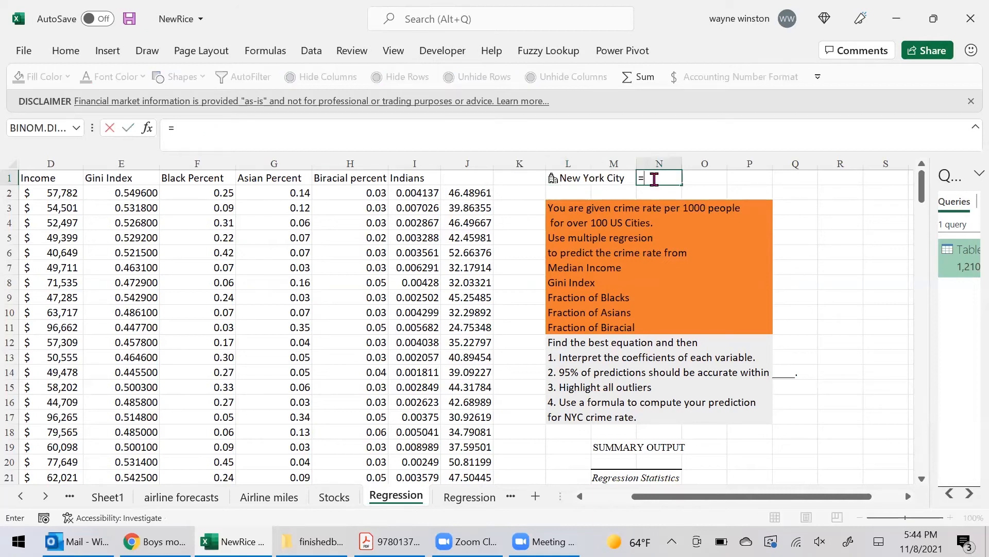
pyautogui.click(616, 175)
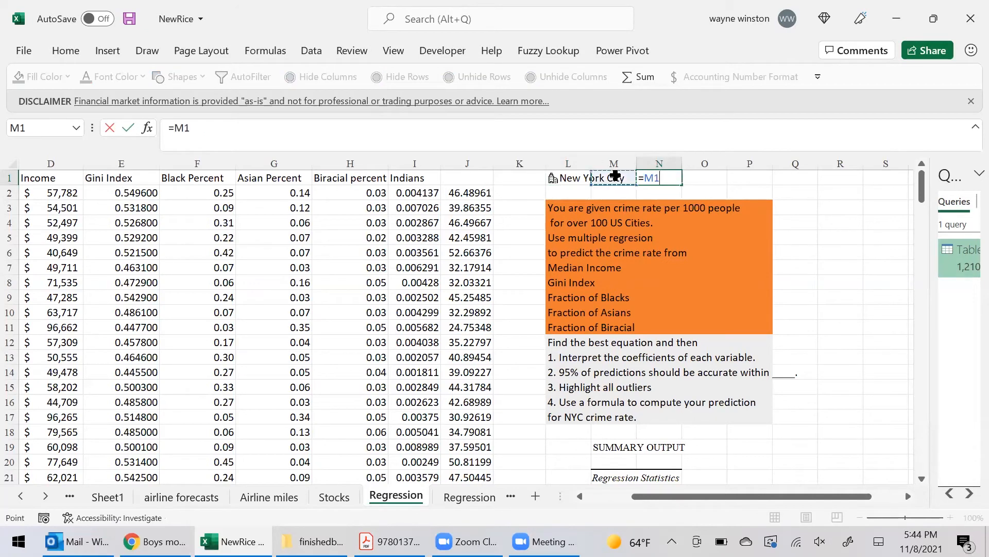
pyautogui.click(578, 176)
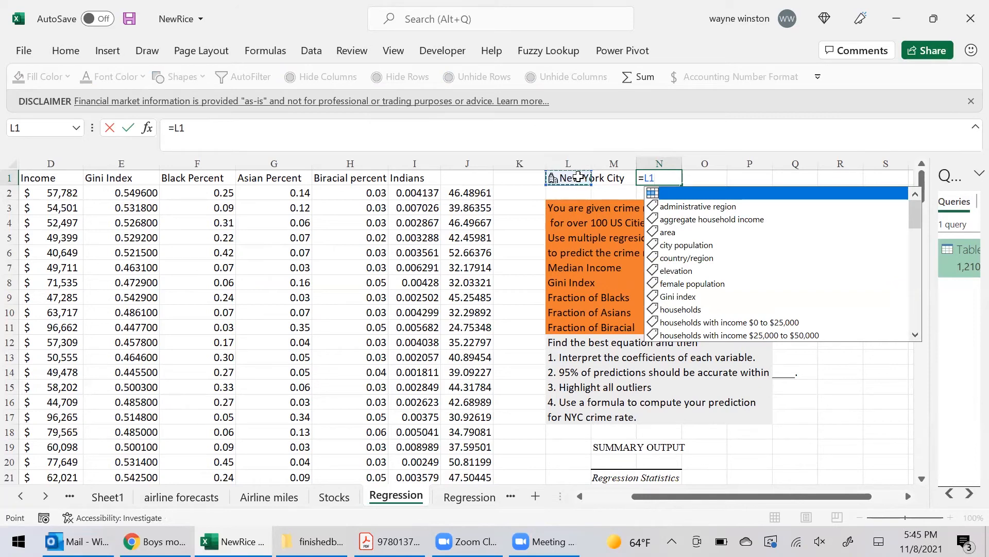
pyautogui.click(577, 284)
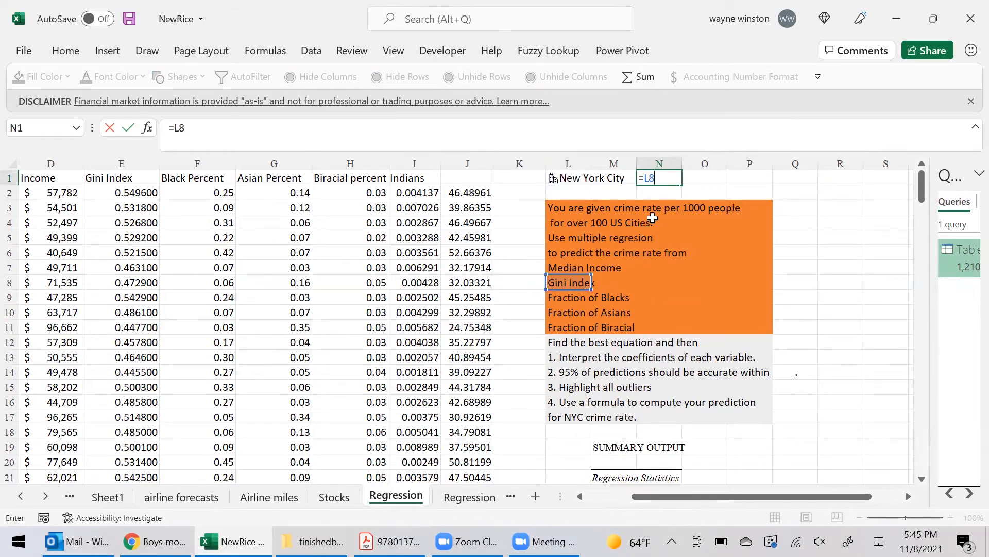
pyautogui.press('BackSpace')
pyautogui.press('BackSpace')
pyautogui.press('BackSpace')
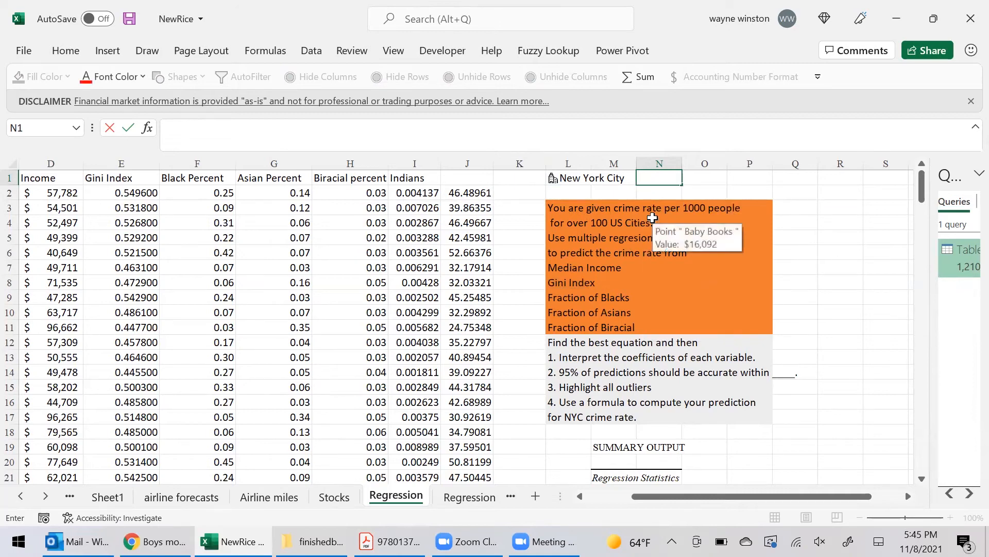
# Enter =L1.[Gini index] in N1 to retrieve New York City's Gini index.
pyautogui.write('=')
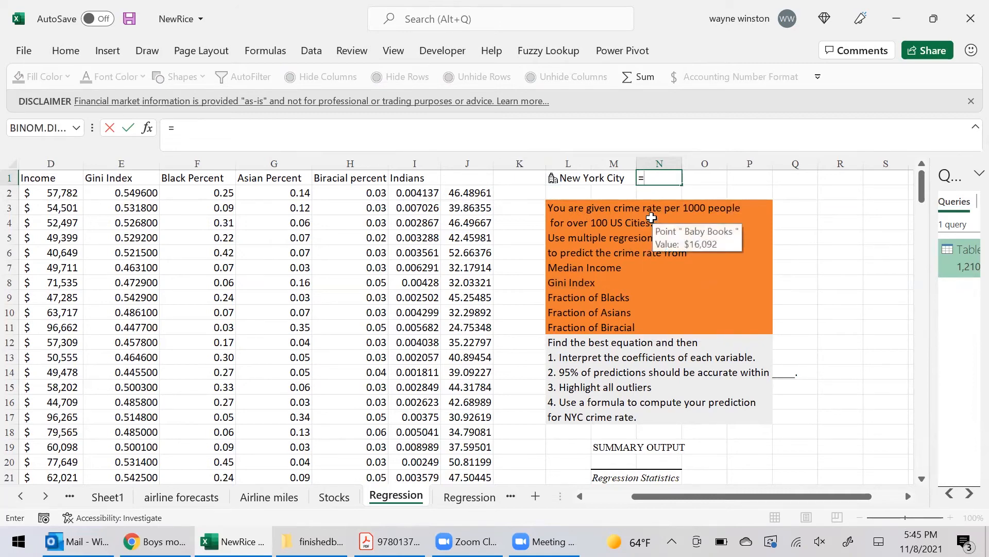
pyautogui.click(610, 184)
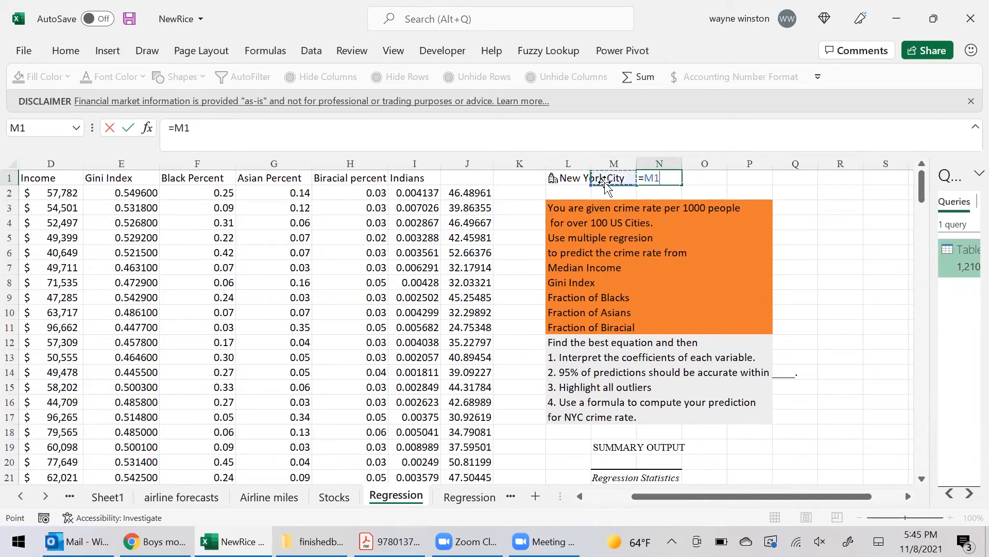
pyautogui.click(584, 181)
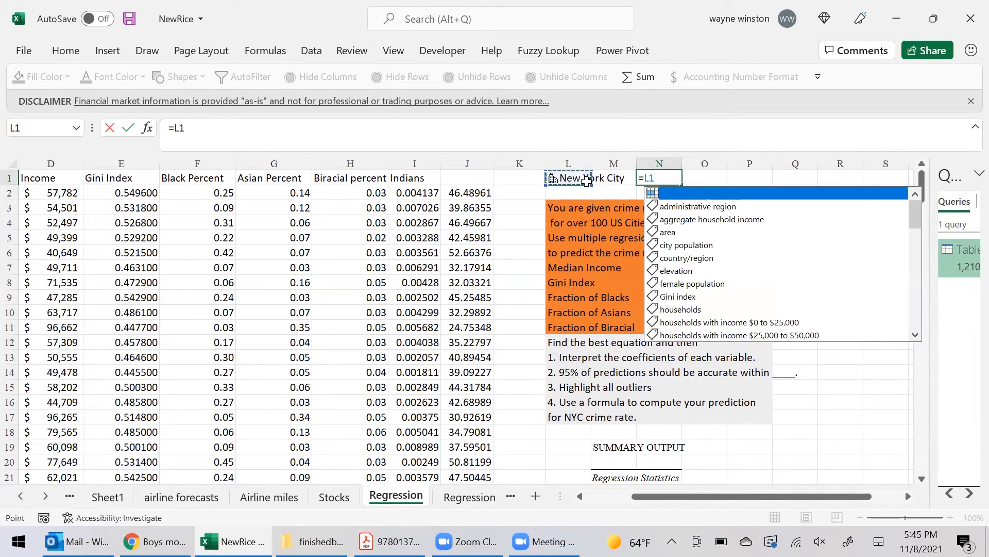
pyautogui.click(694, 297)
pyautogui.write('+')
pyautogui.click(694, 296)
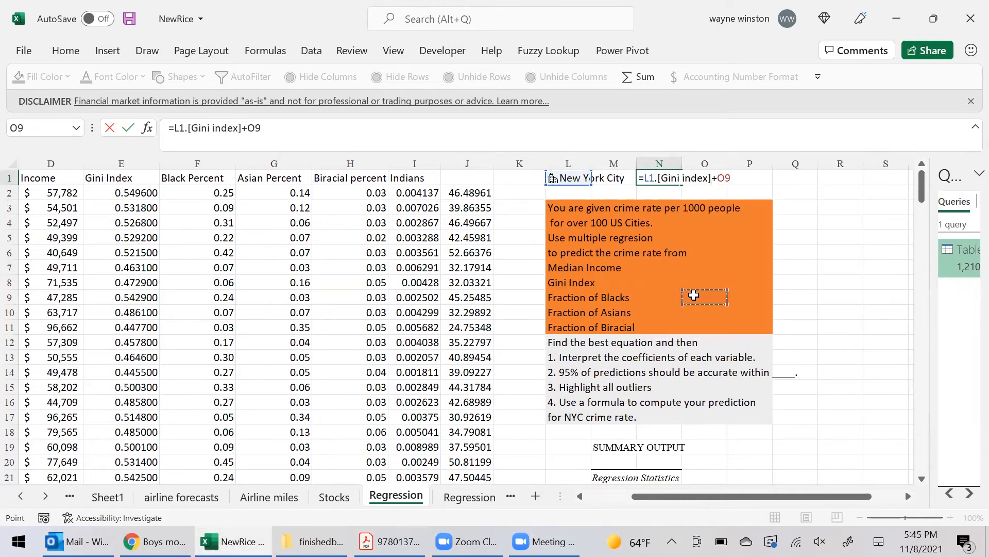
pyautogui.press('BackSpace')
pyautogui.press('BackSpace')
pyautogui.press('BackSpace')
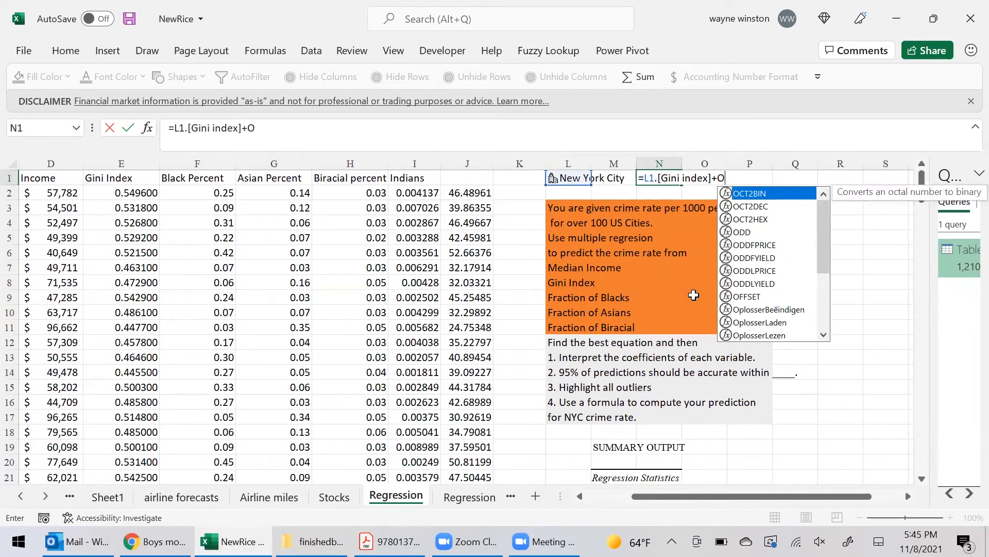
pyautogui.hotkey('ctrl', 'Return')
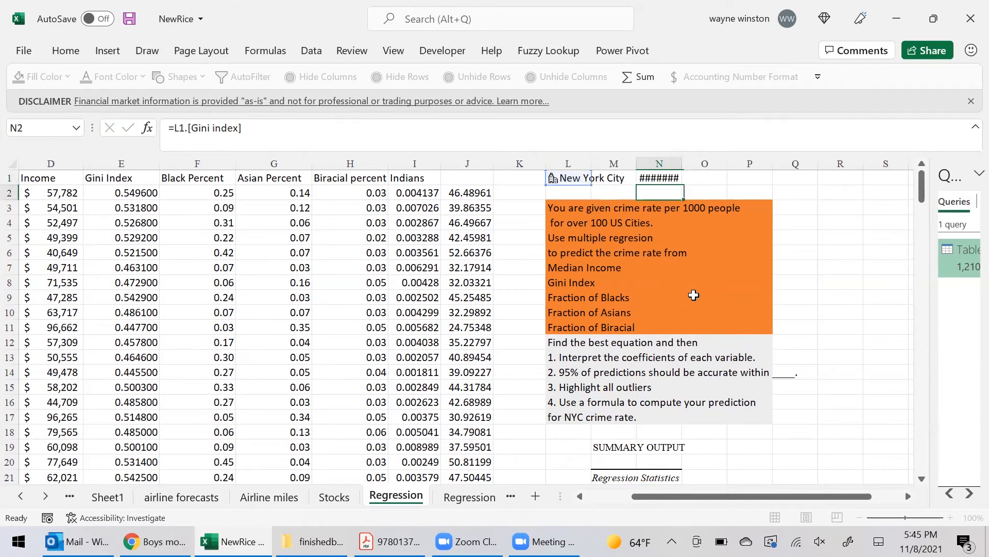
# Enter =FORMULATEXT(N1) in O1 to show the formula behind the Gini index.
pyautogui.press('Right')
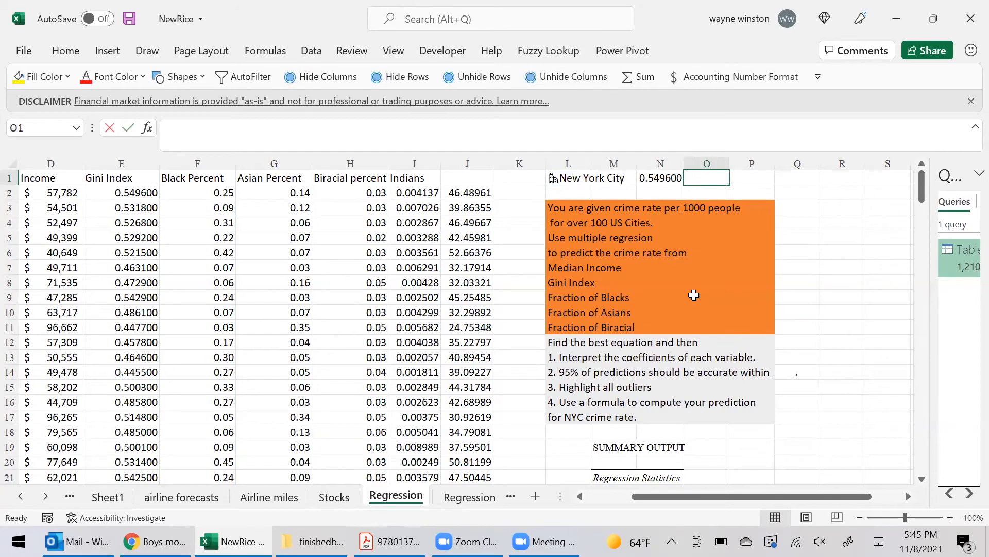
pyautogui.write('=form')
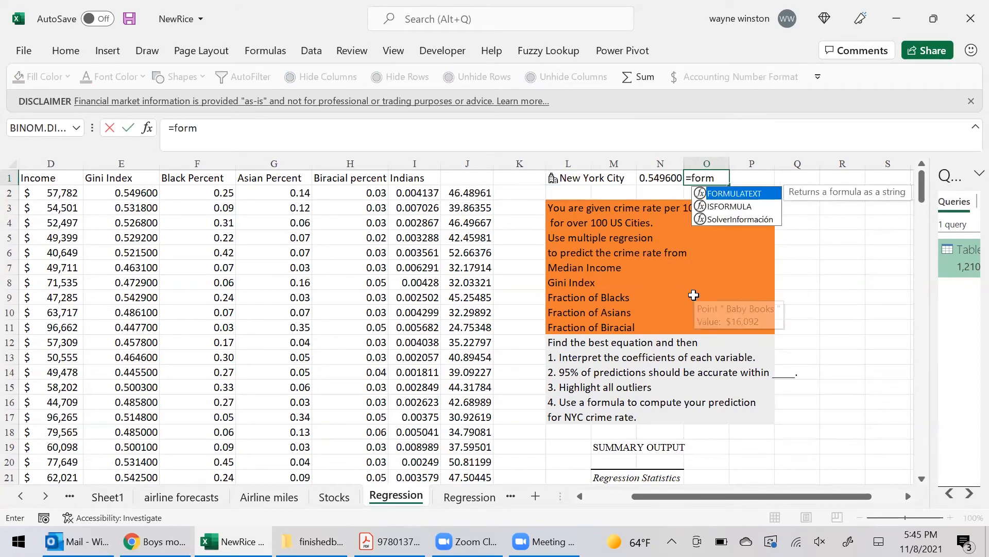
pyautogui.doubleClick(758, 192)
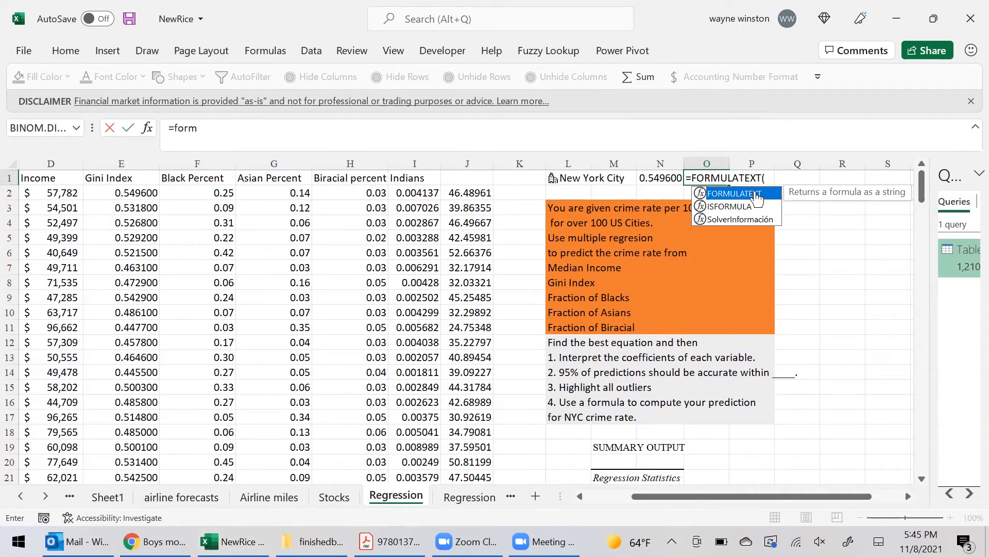
pyautogui.click(659, 178)
pyautogui.write(')')
pyautogui.press('Return')
# Enter Rice University in the empty cell S2.
pyautogui.press('Right')
pyautogui.press('Right')
pyautogui.press('Right')
pyautogui.press('Right')
pyautogui.press('Right')
pyautogui.press('Right')
pyautogui.press('Right')
pyautogui.press('Left')
pyautogui.press('Left')
pyautogui.press('Left')
pyautogui.write('Rce')
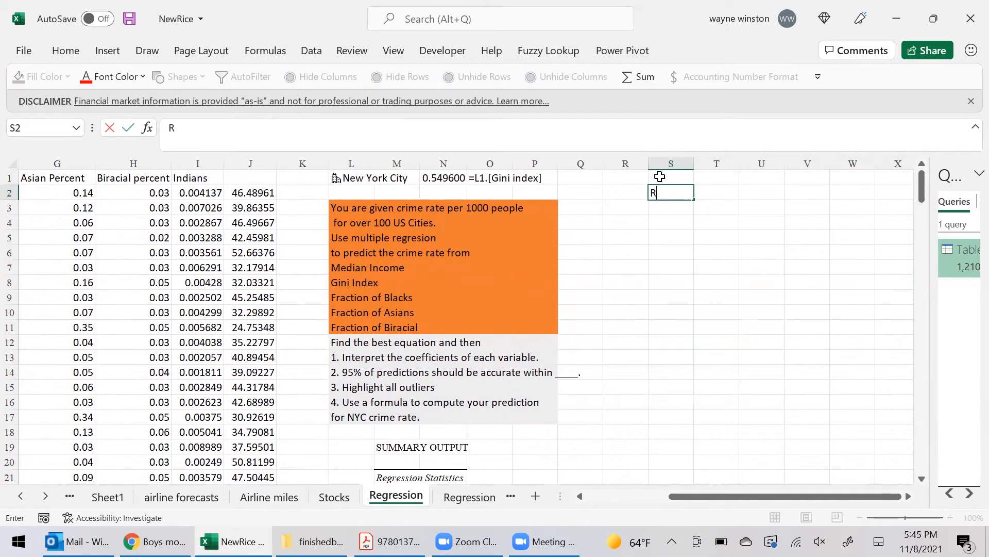
pyautogui.write('ice University')
pyautogui.hotkey('ctrl', 'Return')
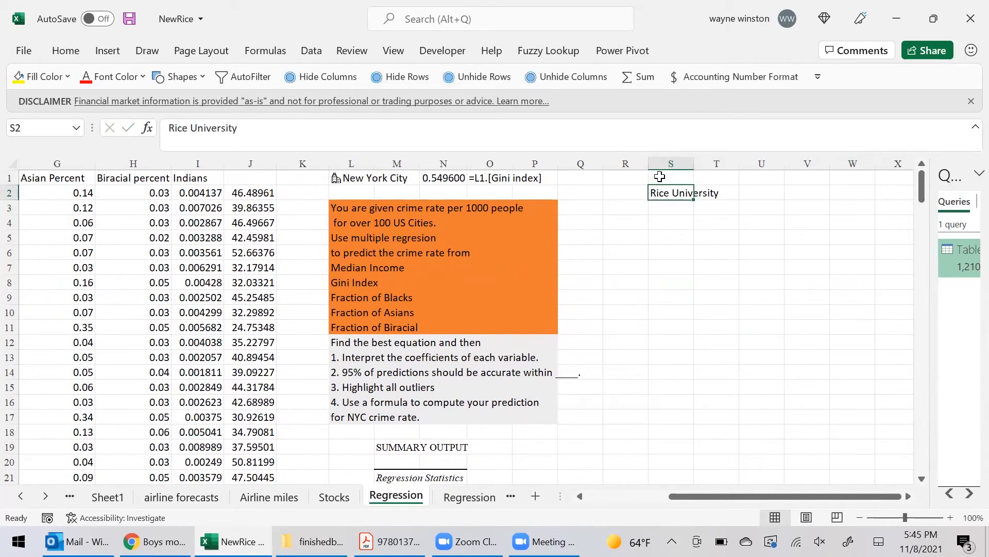
# Convert Rice University in S2 to the Universities data type.
pyautogui.hotkey('ctrl', 'c')
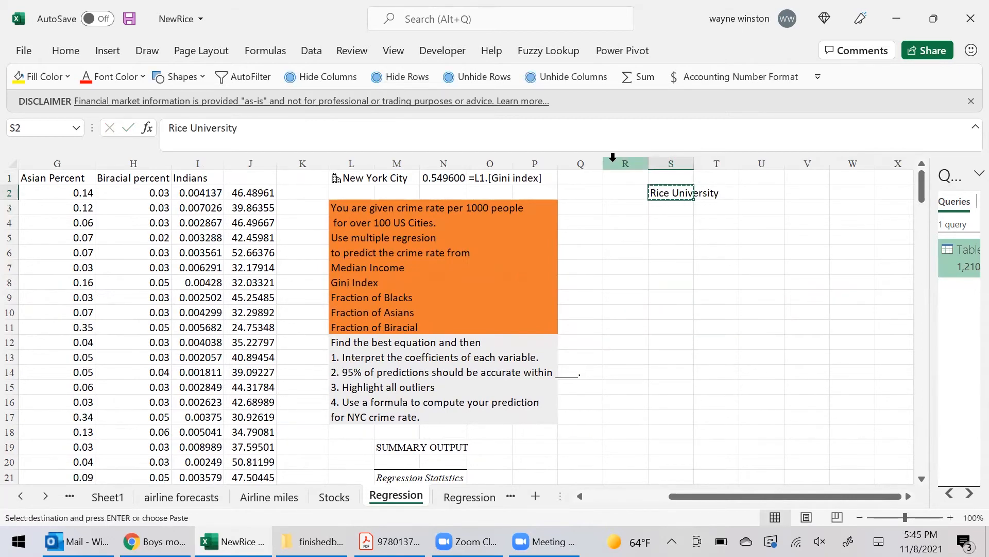
pyautogui.click(310, 51)
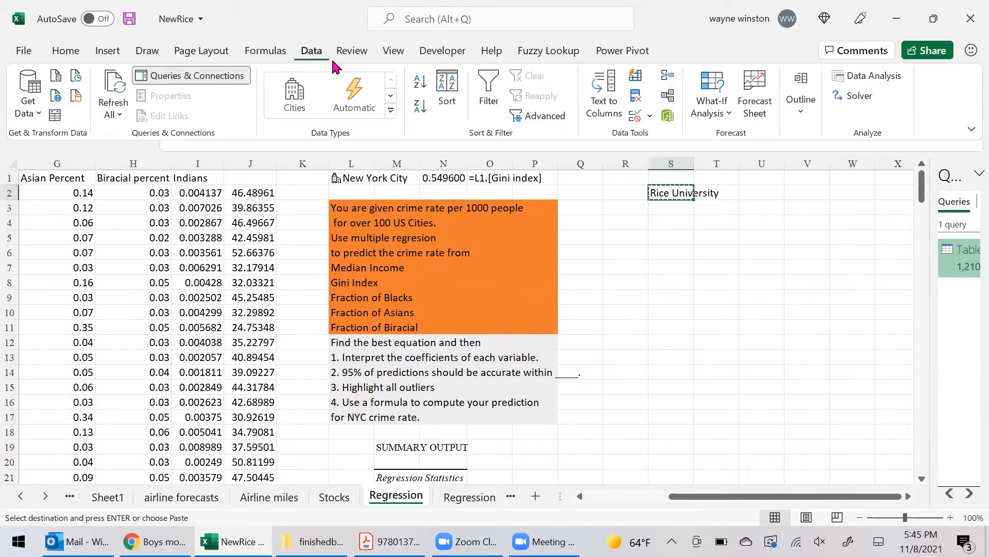
pyautogui.click(391, 95)
pyautogui.click(391, 96)
pyautogui.click(294, 96)
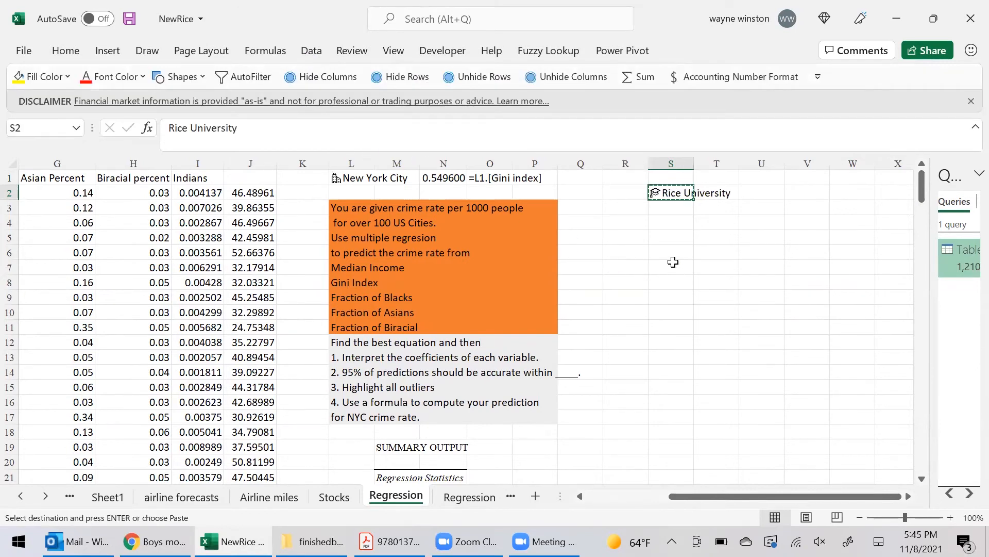
# Enter =S2.[75th percentile SAT math score] in S4 to retrieve that score for Rice University.
pyautogui.click(671, 228)
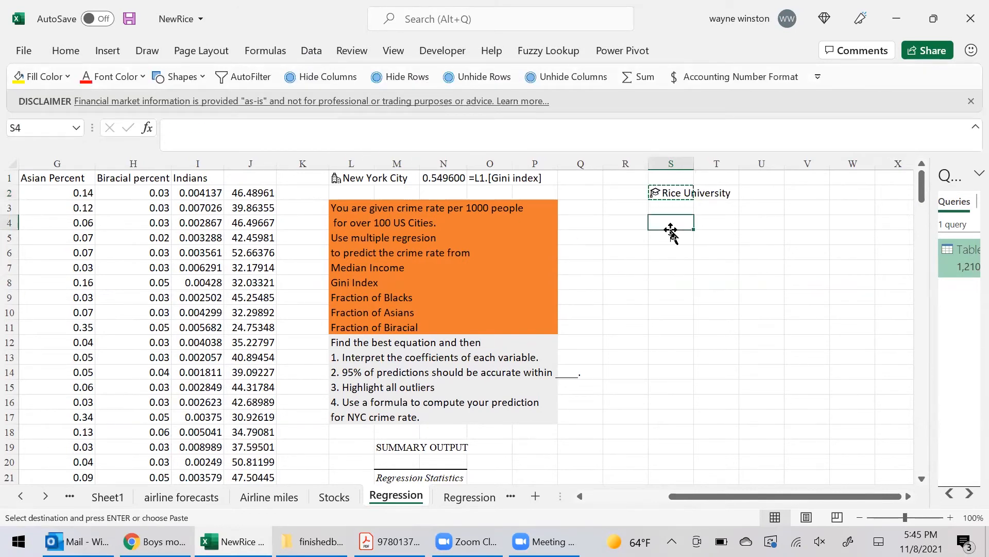
pyautogui.press('Escape')
pyautogui.write('=')
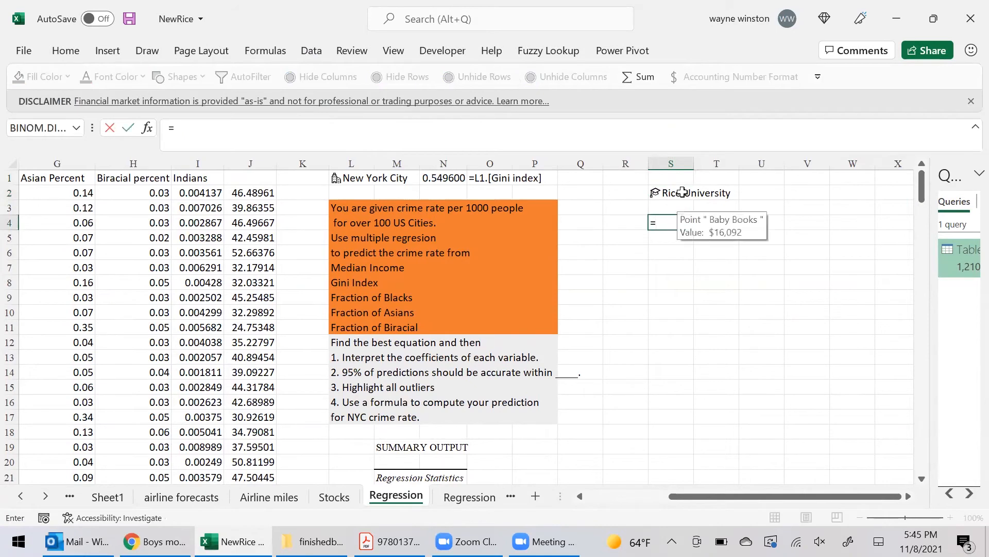
pyautogui.click(683, 192)
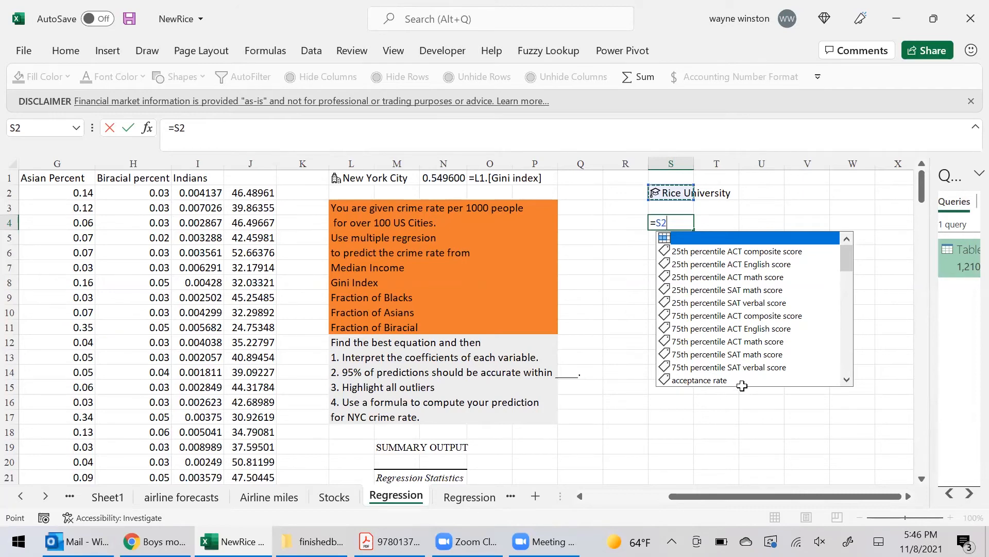
pyautogui.doubleClick(753, 354)
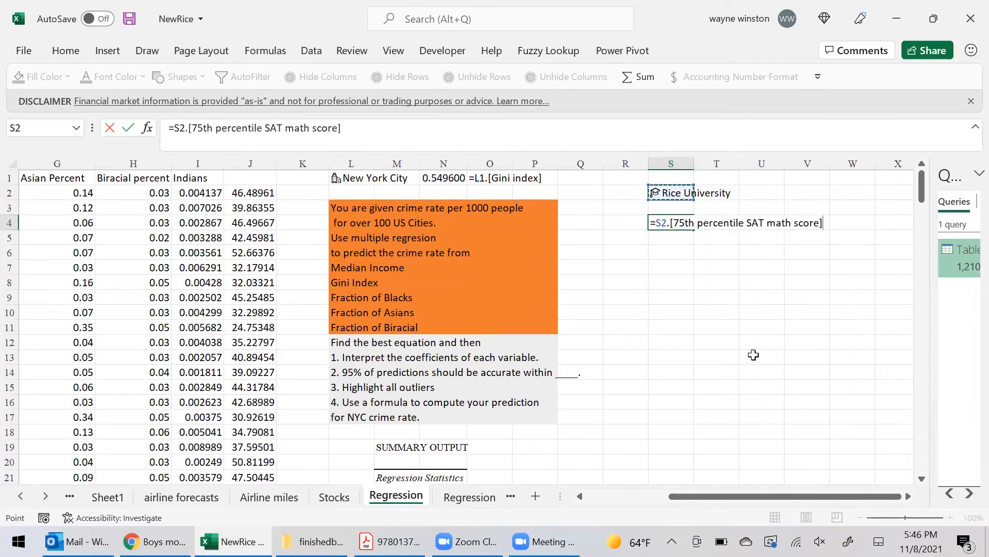
pyautogui.press('Return')
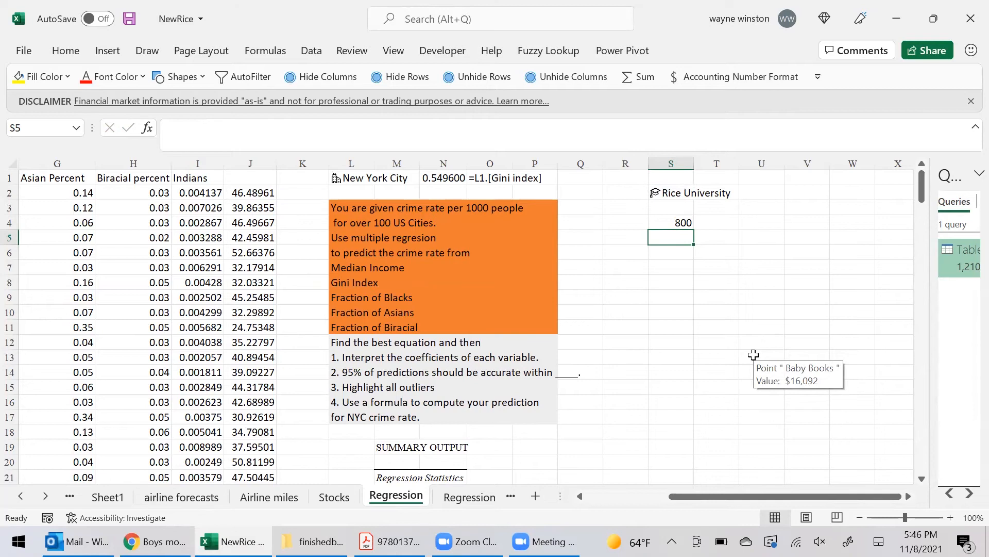
# Examine the crime rate, income, Gini index and demographic columns of the city data on the Regression sheet.
pyautogui.click(315, 444)
pyautogui.press('Left')
pyautogui.press('Left')
pyautogui.press('Left')
pyautogui.press('Left')
pyautogui.press('Left')
pyautogui.press('Left')
pyautogui.press('Left')
pyautogui.press('Left')
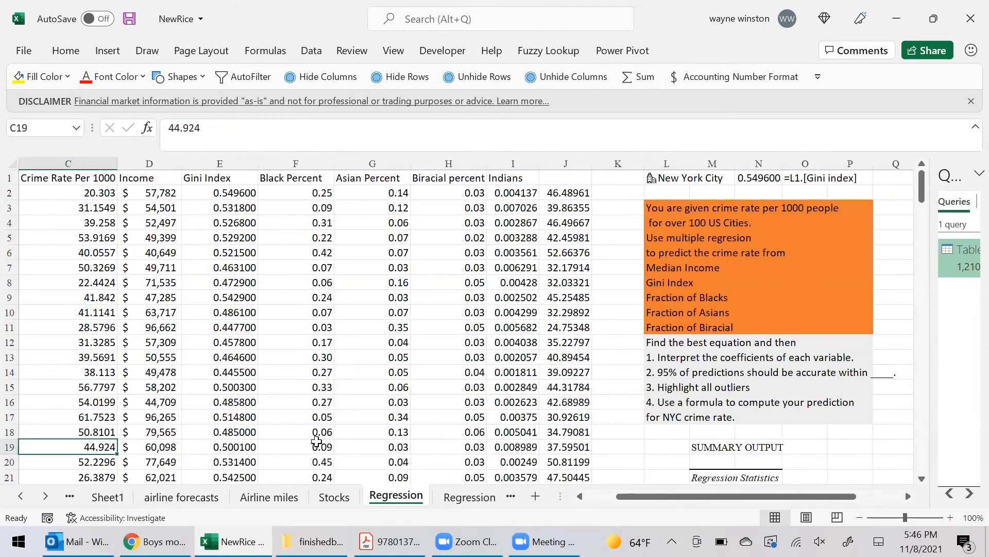
pyautogui.press('Up')
pyautogui.press('Up')
pyautogui.press('Up')
pyautogui.press('Up')
pyautogui.press('Up')
pyautogui.press('Up')
pyautogui.press('Up')
pyautogui.press('Up')
pyautogui.press('Up')
pyautogui.press('Up')
pyautogui.press('Up')
pyautogui.press('Up')
pyautogui.press('Up')
pyautogui.press('Up')
pyautogui.press('Up')
pyautogui.press('Up')
pyautogui.press('Up')
pyautogui.press('Up')
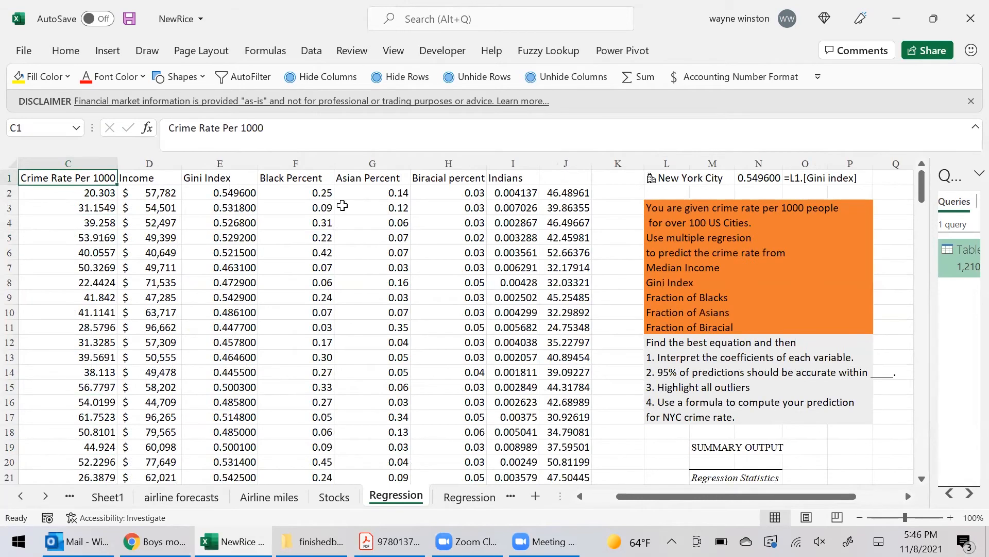
# Review the Regression analysis tool's input ranges and output options for the crime data, and close it without running.
pyautogui.click(311, 51)
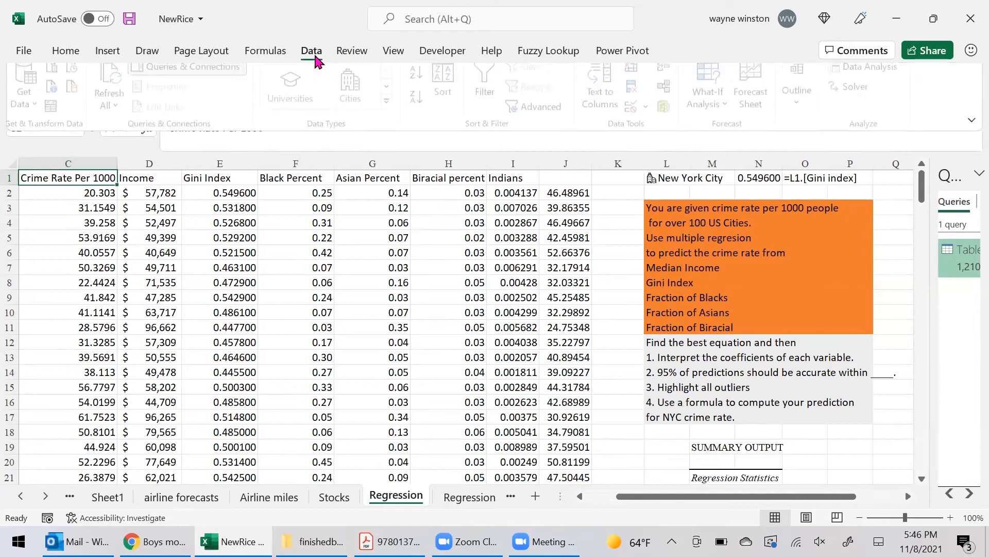
pyautogui.click(859, 78)
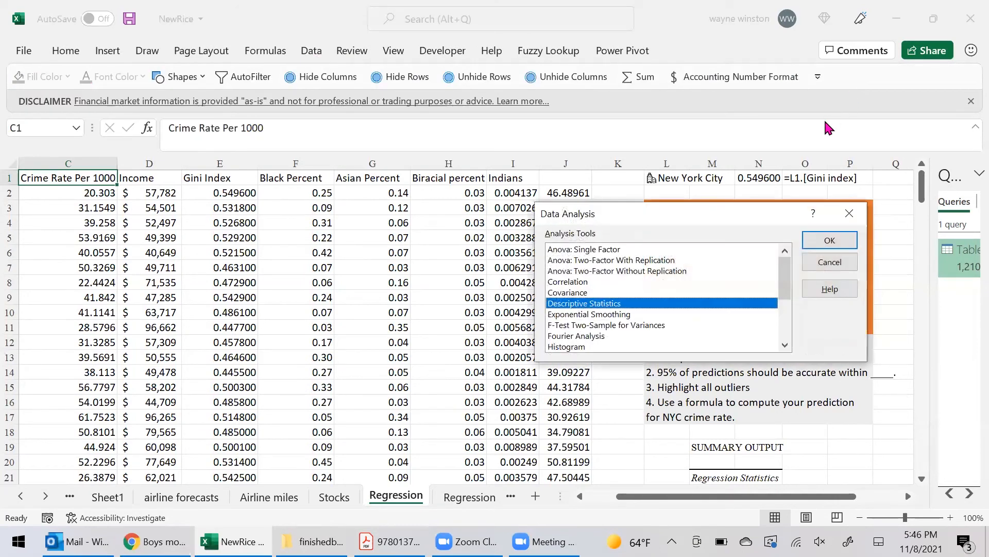
pyautogui.moveTo(787, 285); pyautogui.dragTo(769, 334)
pyautogui.click(592, 292)
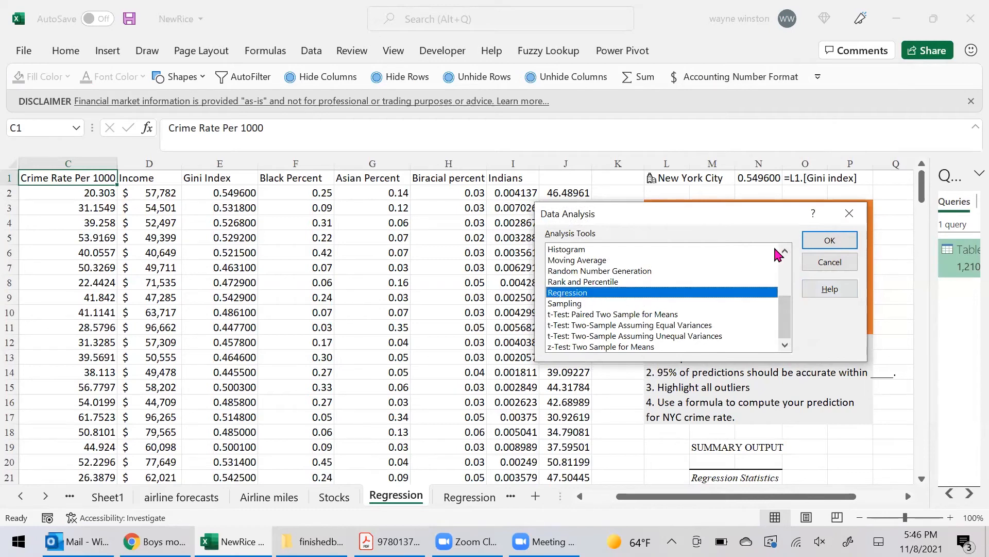
pyautogui.click(827, 240)
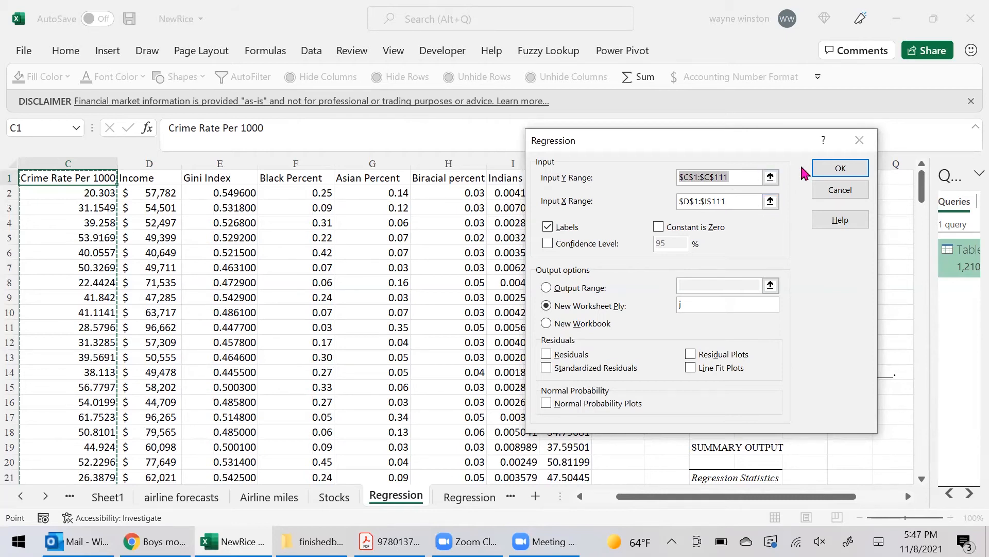
pyautogui.click(859, 147)
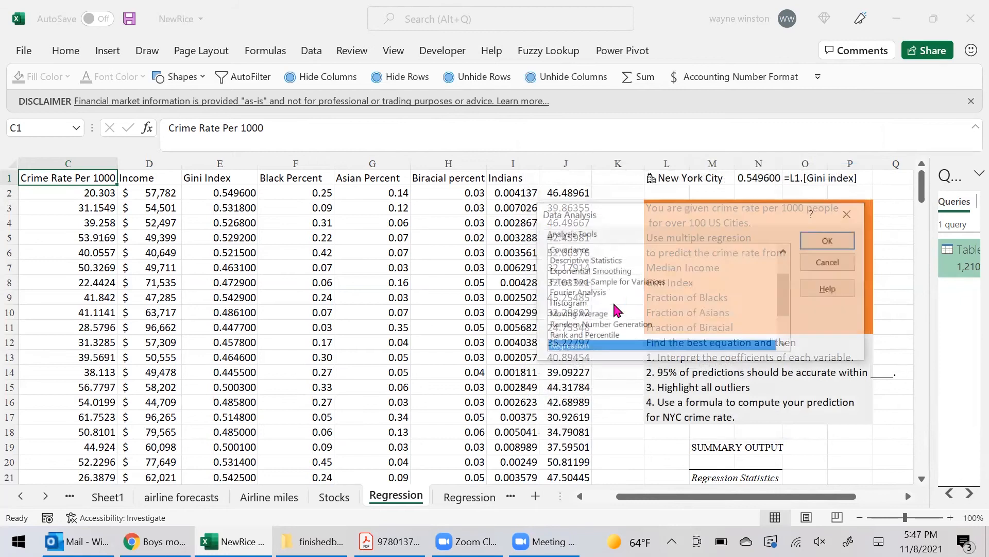
pyautogui.click(847, 215)
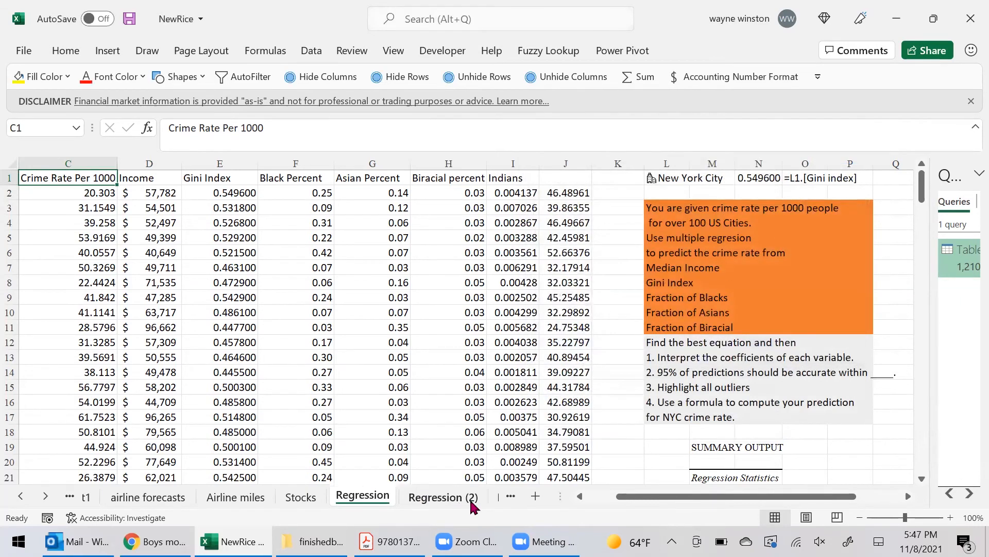
# Examine the eye and hair color list and the assignment text on the PT1 sheet.
pyautogui.click(471, 498)
pyautogui.click(421, 498)
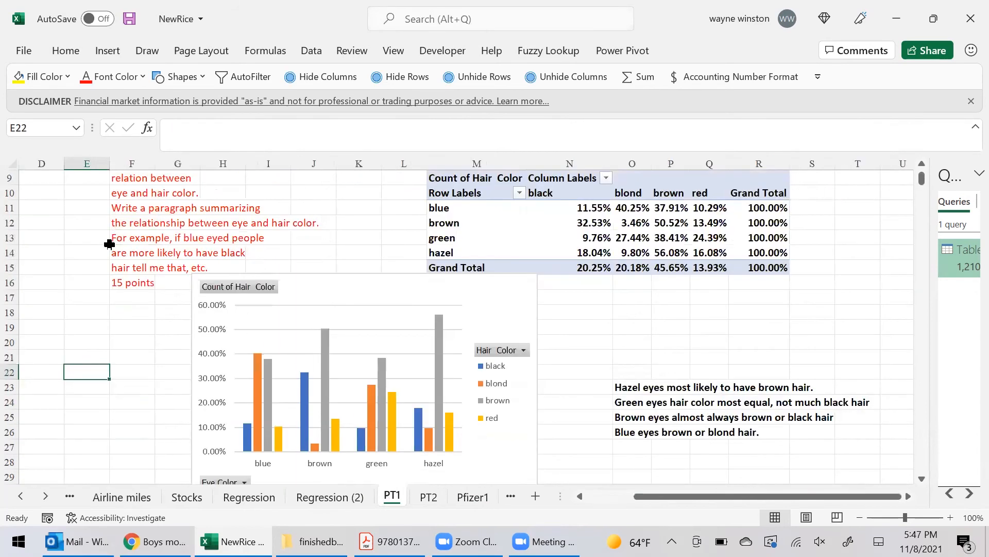
pyautogui.hotkey('ctrl', 'Up')
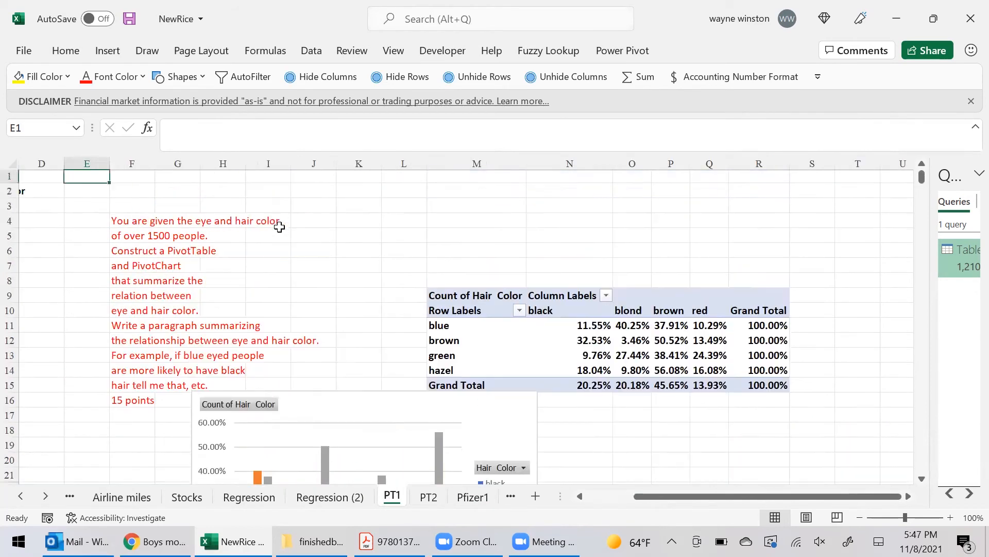
pyautogui.press('Left')
pyautogui.press('Left')
pyautogui.press('Left')
pyautogui.press('Left')
pyautogui.press('Right')
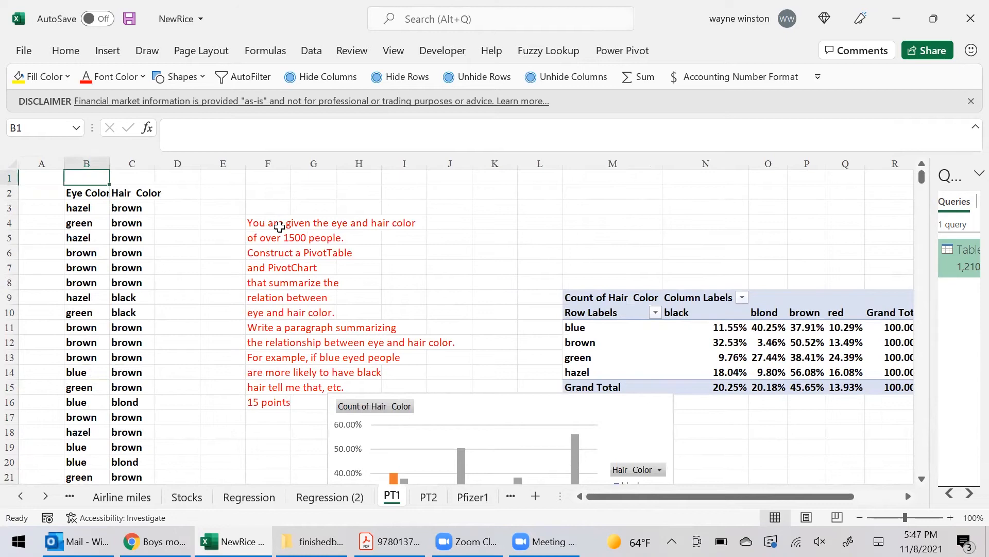
pyautogui.press('Down')
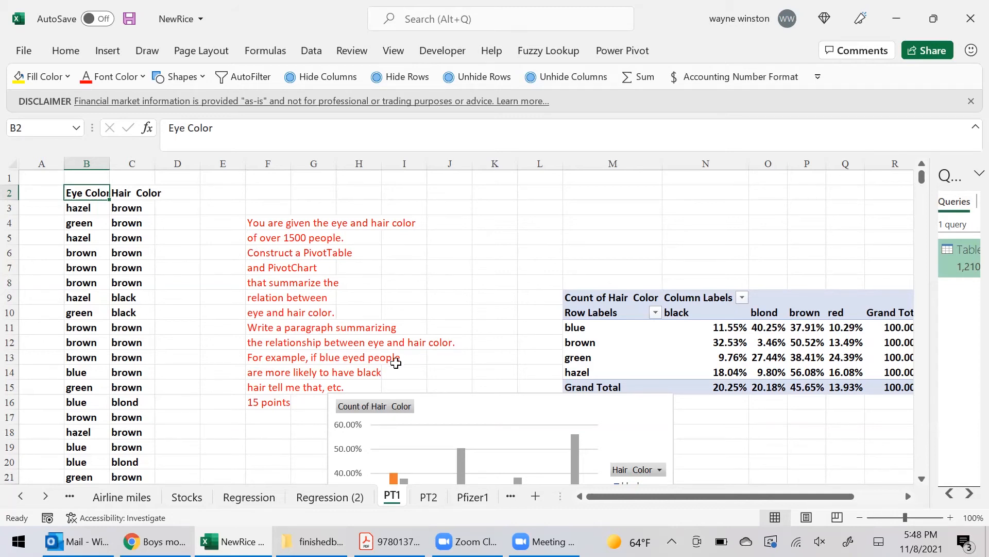
# Delete the existing eye and hair color PivotTable and its column chart from the PT1 sheet.
pyautogui.moveTo(573, 283); pyautogui.dragTo(798, 390)
pyautogui.press('Delete')
pyautogui.press('Left')
pyautogui.hotkey('ctrl', 'Left')
pyautogui.press('Left')
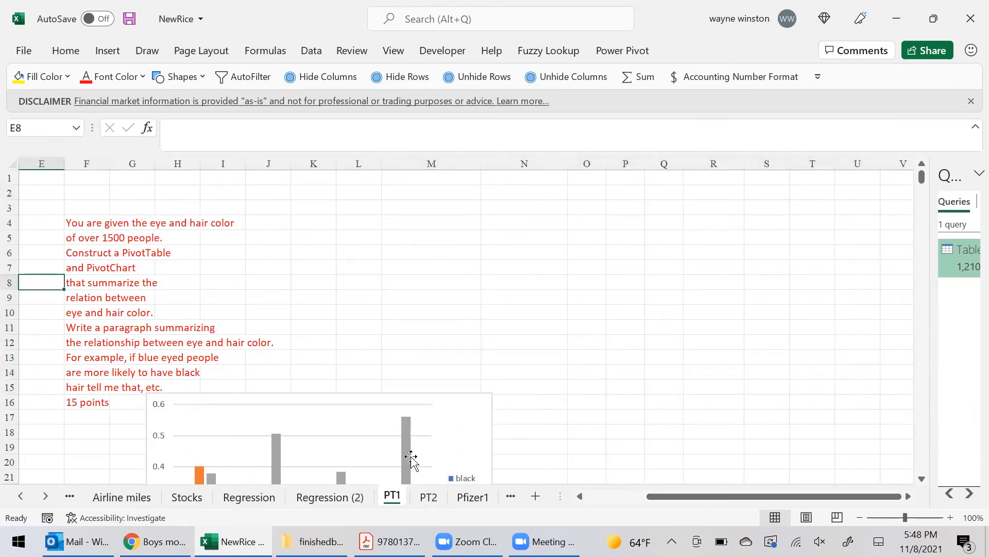
pyautogui.click(213, 401)
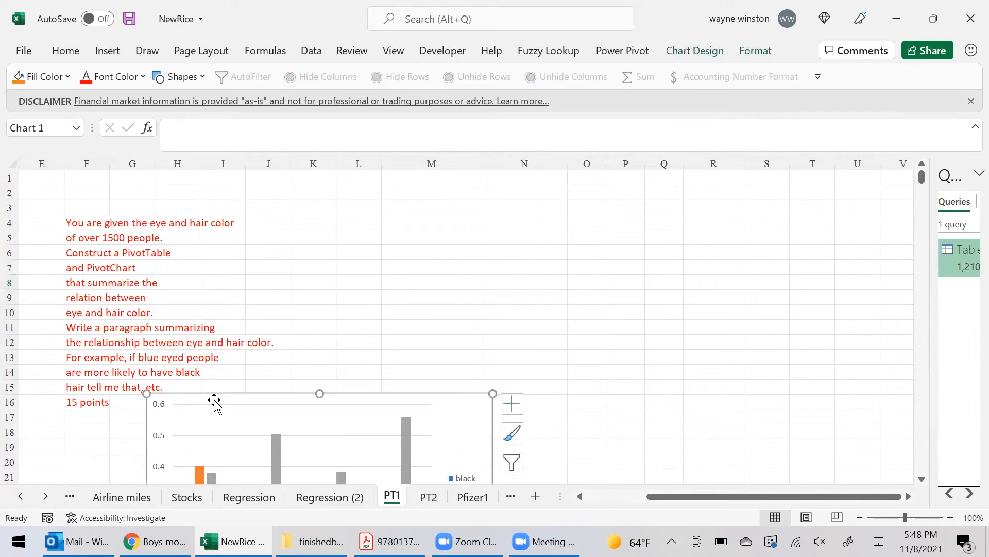
pyautogui.press('Delete')
# Create a PivotTable from the eye and hair color data in B2:C1553, placed on the existing PT1 worksheet at K2.
pyautogui.press('Left')
pyautogui.press('Left')
pyautogui.press('Left')
pyautogui.press('Left')
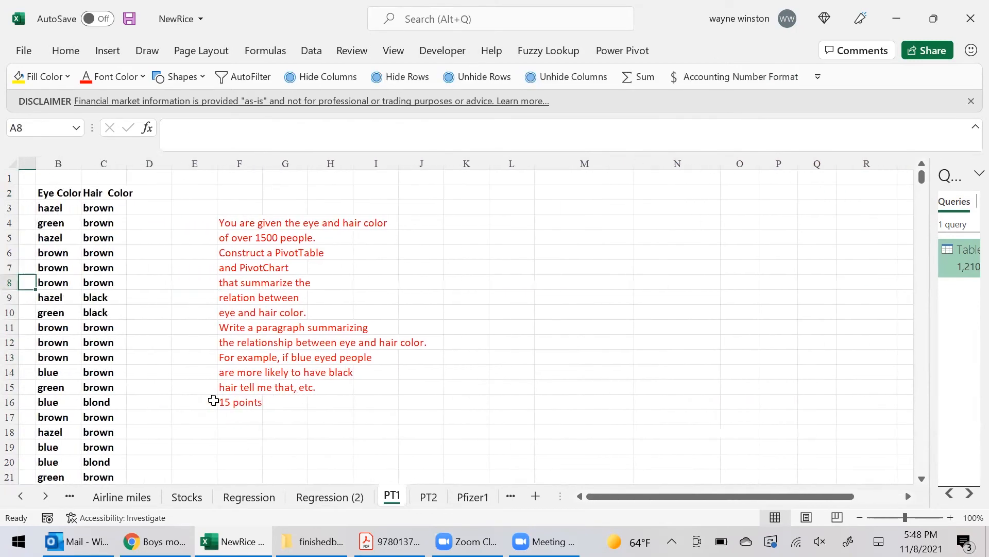
pyautogui.press('Up')
pyautogui.press('Up')
pyautogui.press('Up')
pyautogui.press('Up')
pyautogui.press('Up')
pyautogui.press('Right')
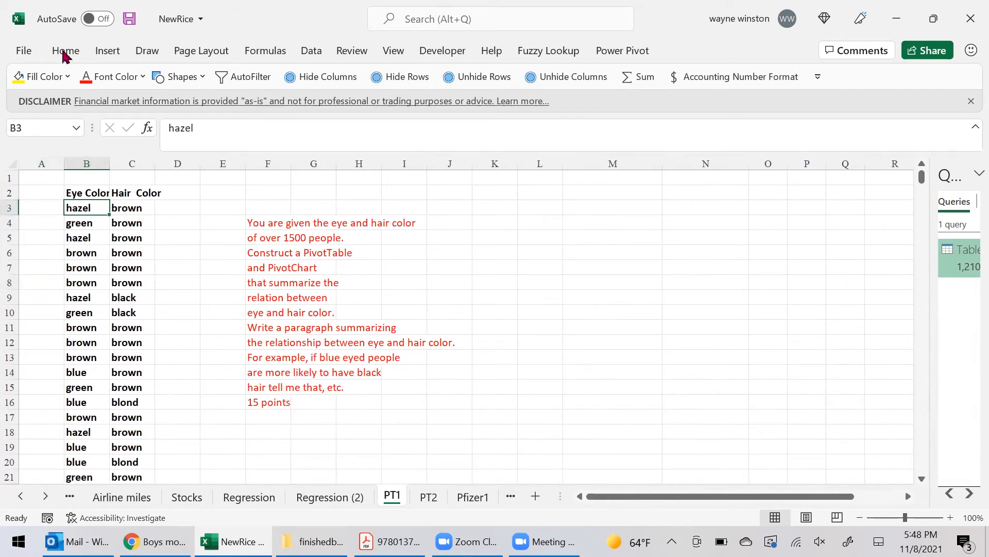
pyautogui.click(32, 99)
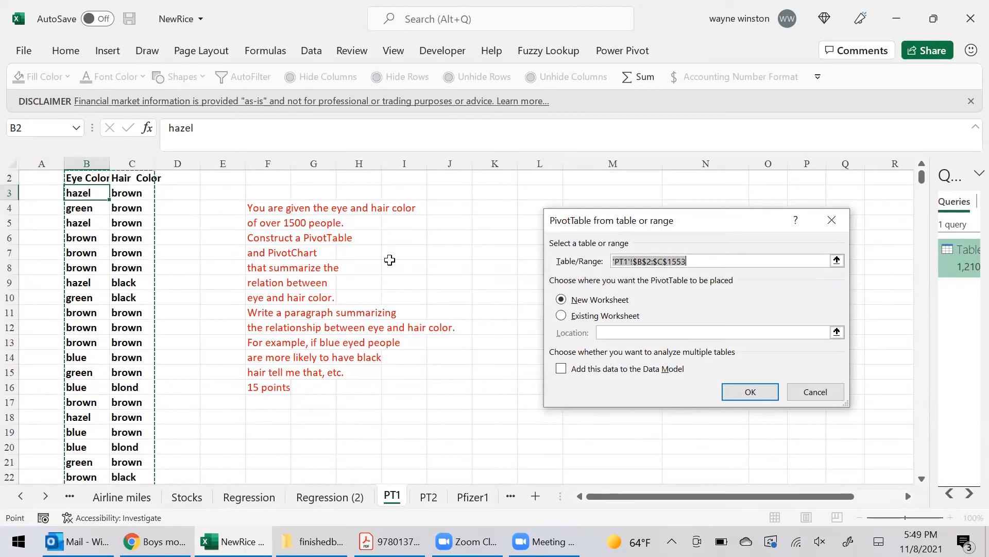
pyautogui.click(563, 316)
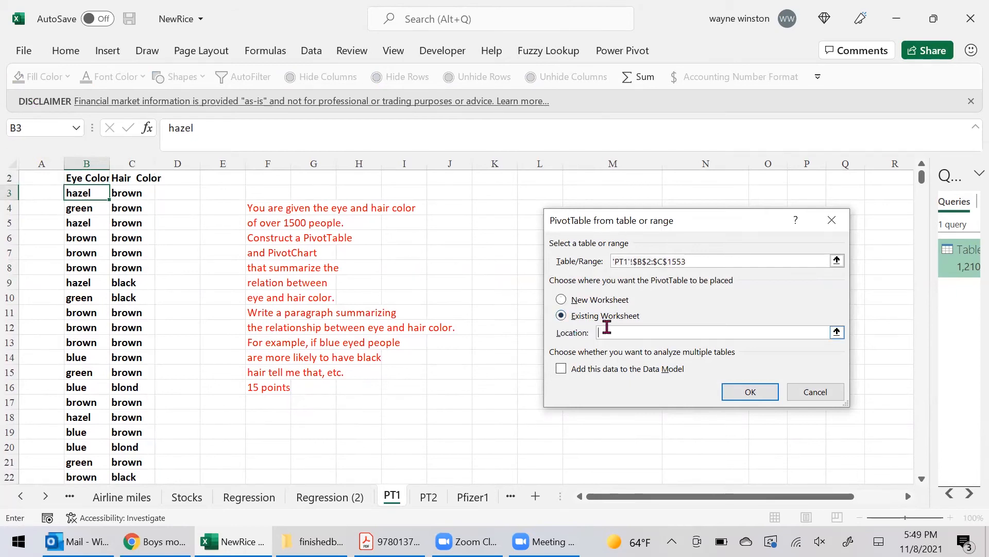
pyautogui.click(501, 173)
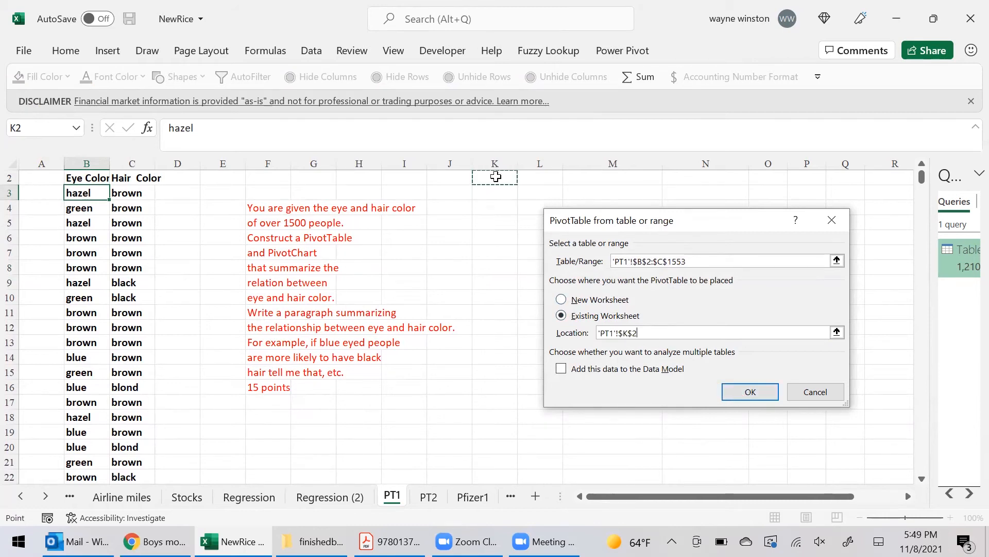
pyautogui.click(745, 393)
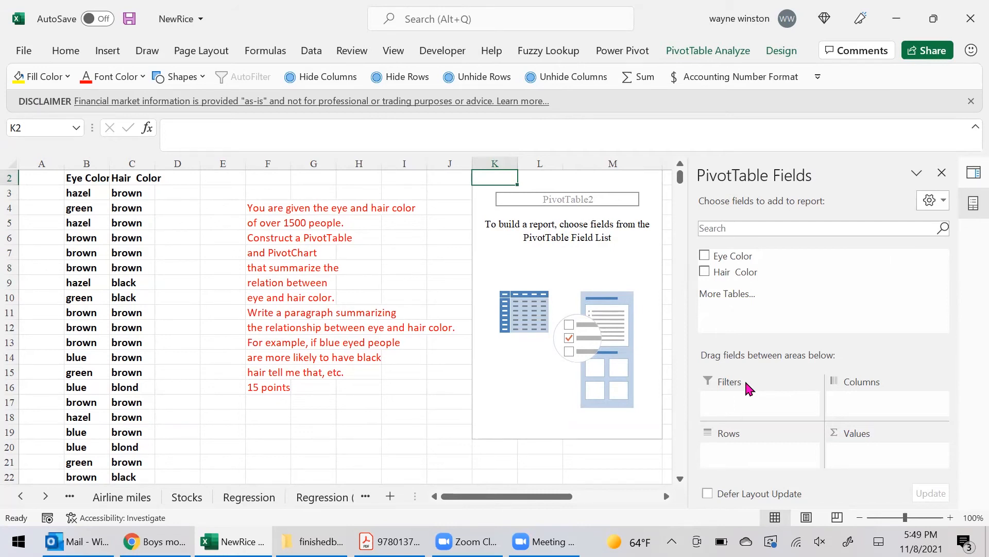
# Lay out the PivotTable with Eye Color in rows, Hair Color in columns and Count of Eye Color as values.
pyautogui.moveTo(722, 255); pyautogui.dragTo(735, 465)
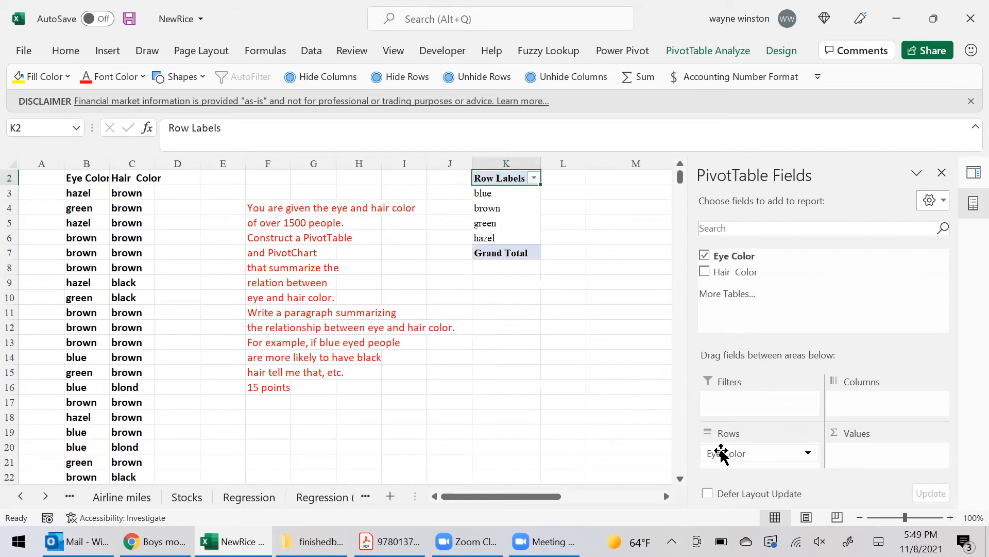
pyautogui.moveTo(732, 272); pyautogui.dragTo(879, 410)
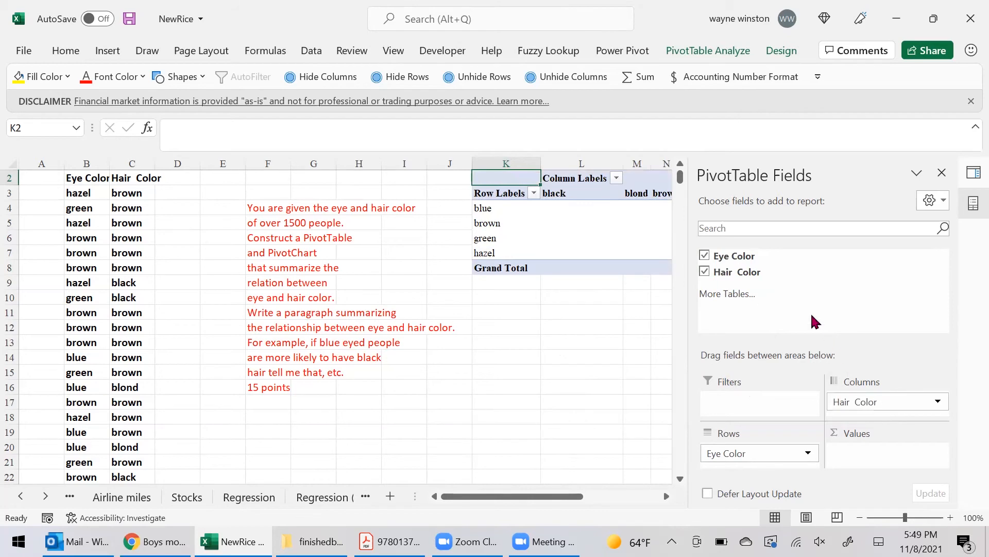
pyautogui.moveTo(728, 260); pyautogui.dragTo(859, 453)
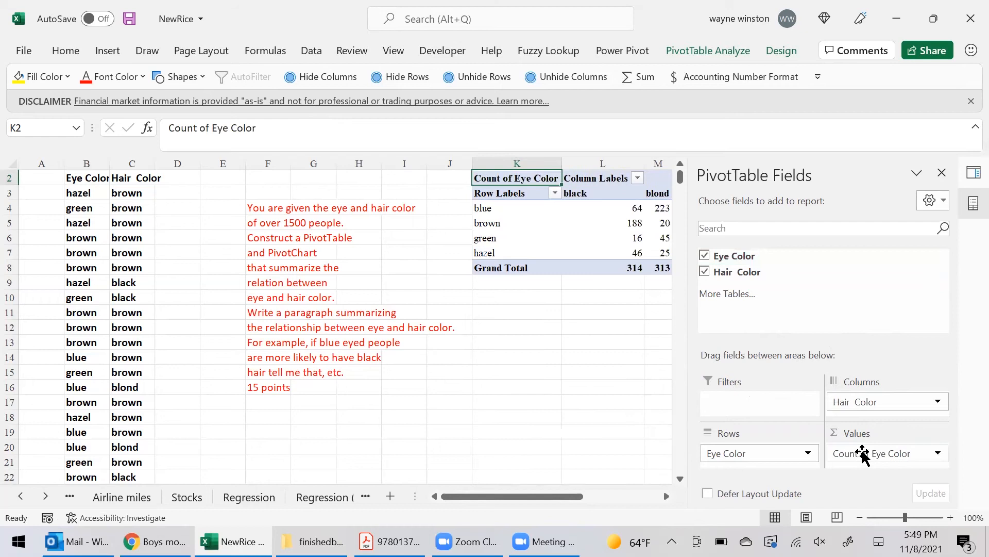
pyautogui.click(942, 173)
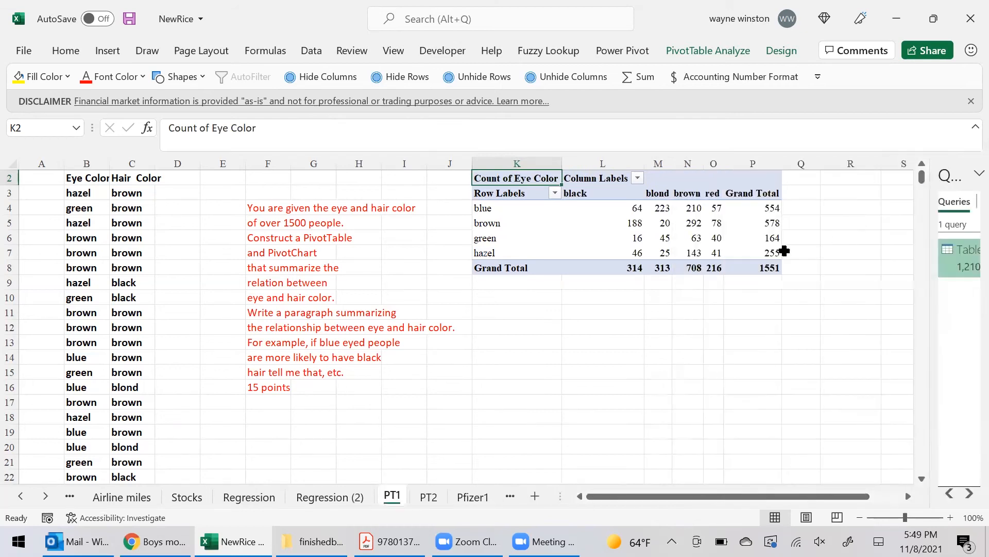
pyautogui.click(650, 301)
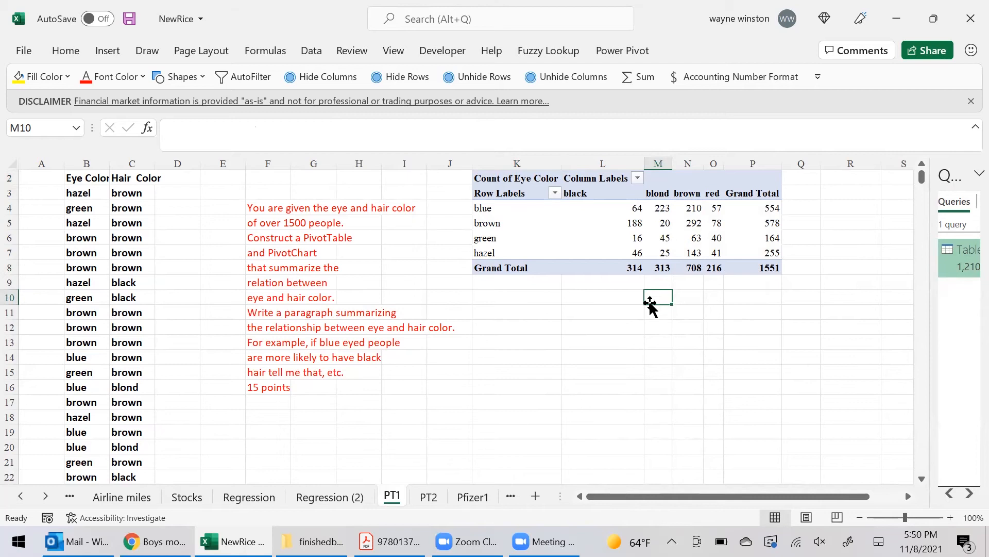
# Show the eye and hair color PivotTable's values as % of Row Total.
pyautogui.click(662, 224)
pyautogui.rightClick(662, 226)
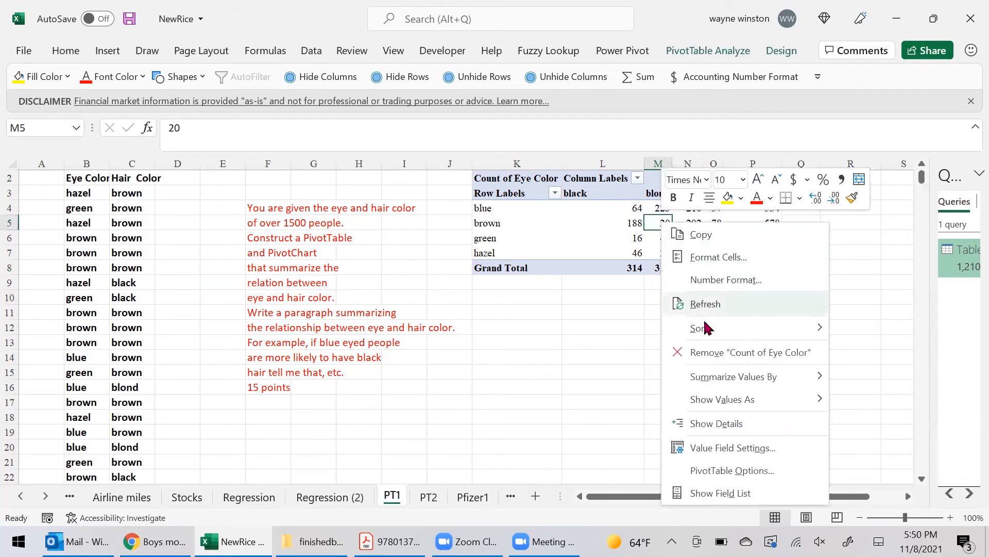
pyautogui.moveTo(742, 397)
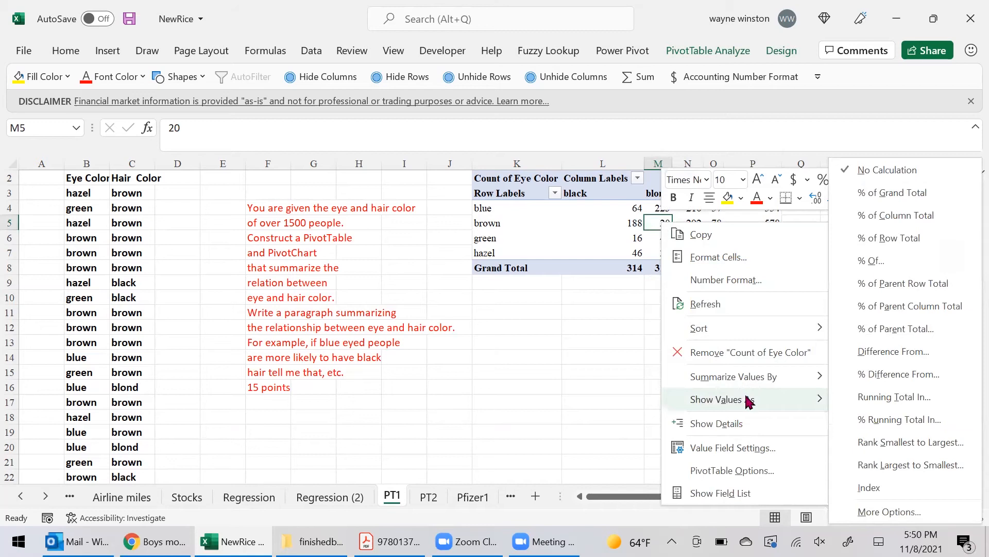
pyautogui.moveTo(814, 372)
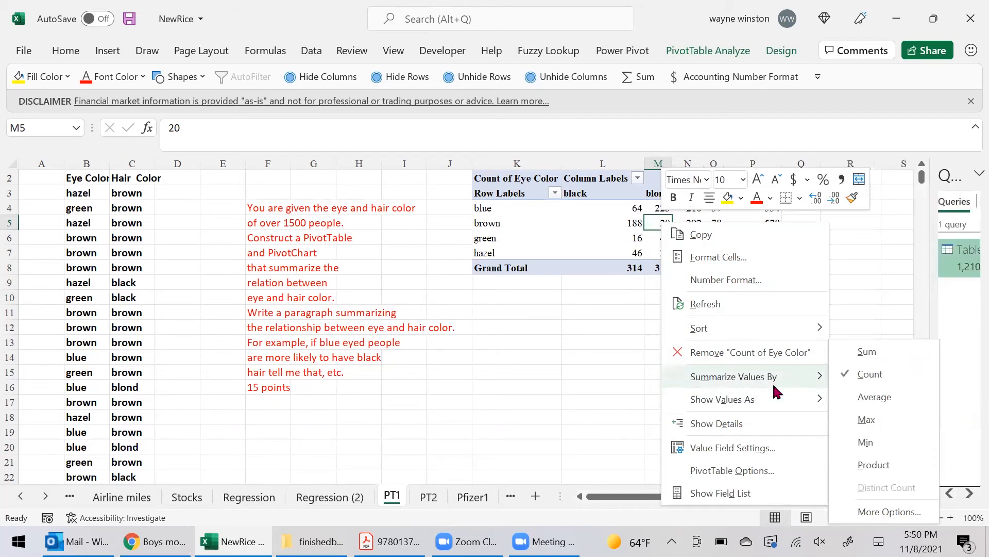
pyautogui.click(761, 450)
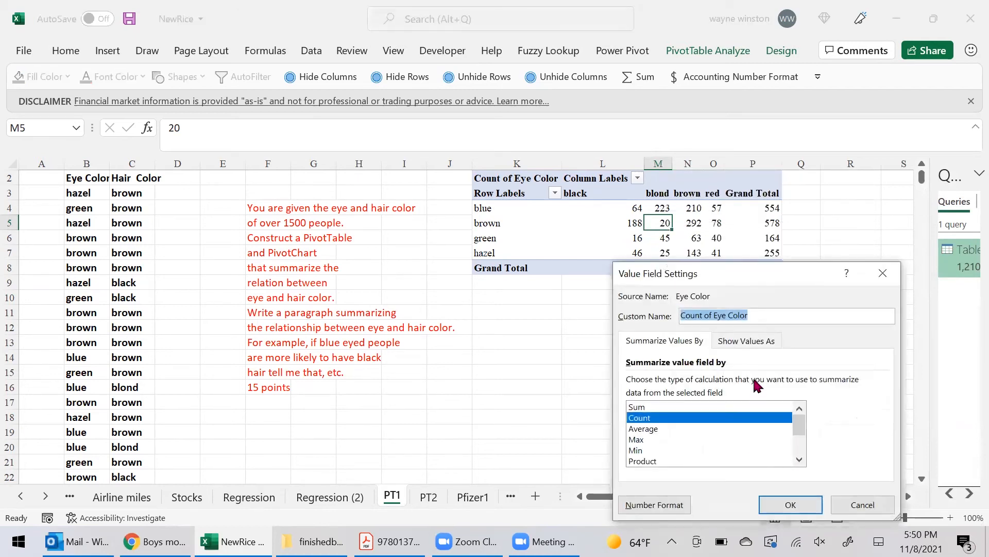
pyautogui.click(755, 345)
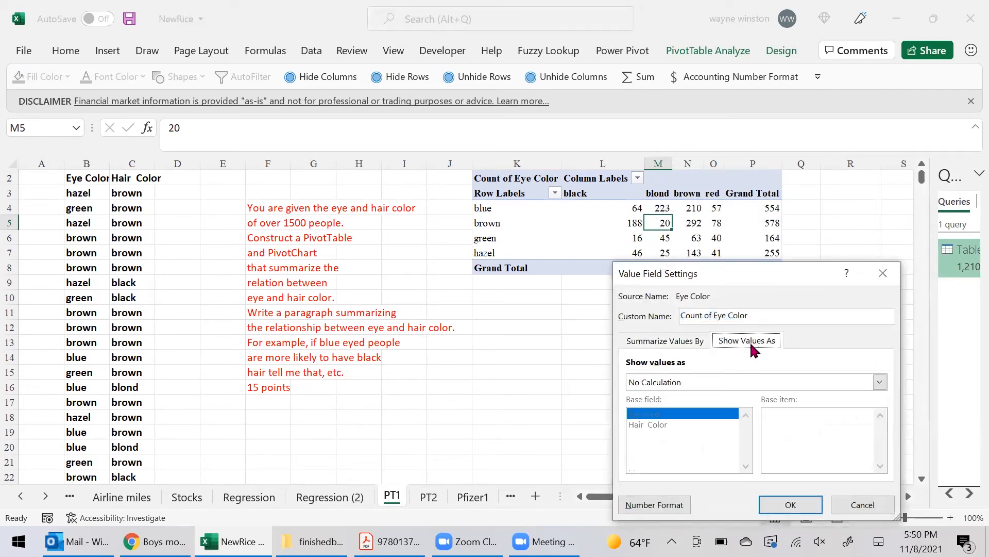
pyautogui.click(878, 382)
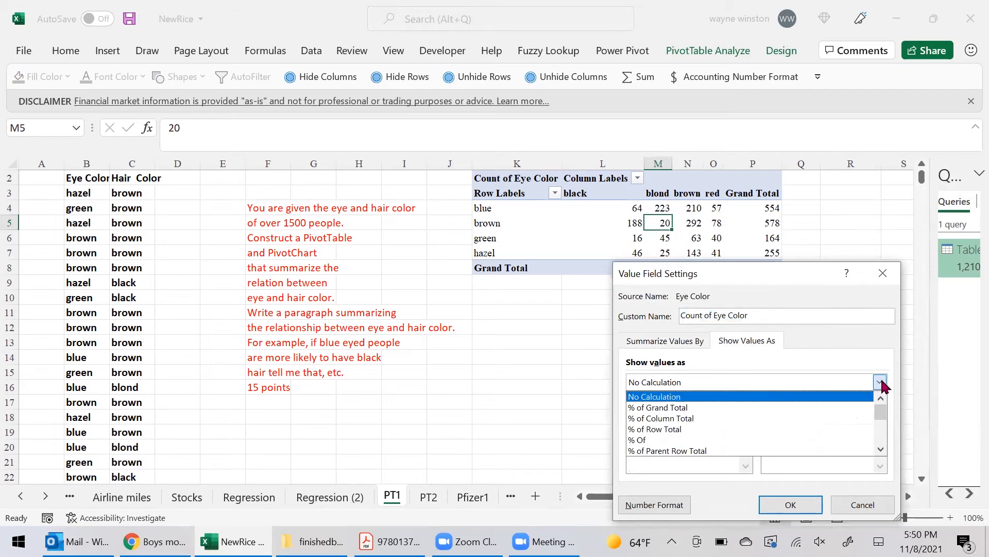
pyautogui.click(721, 431)
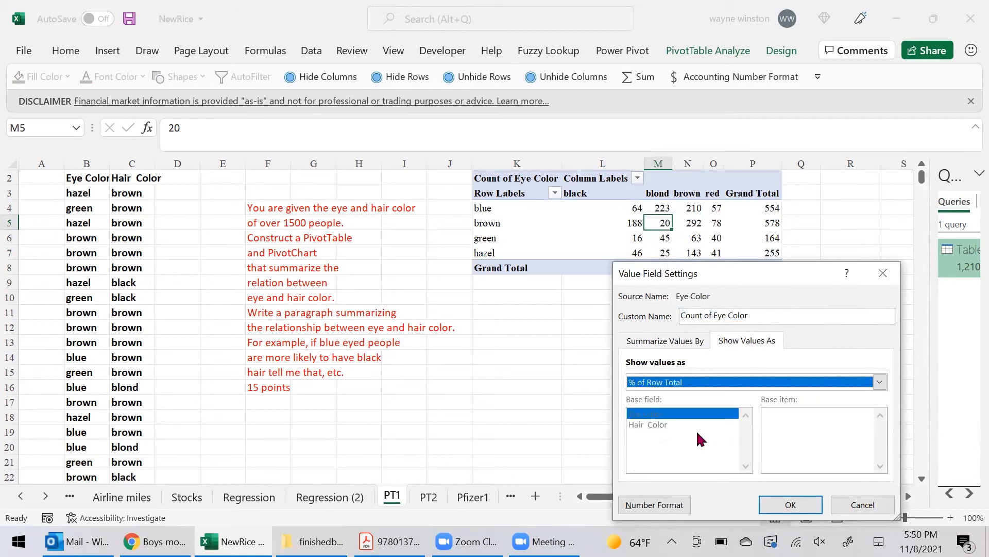
pyautogui.click(775, 502)
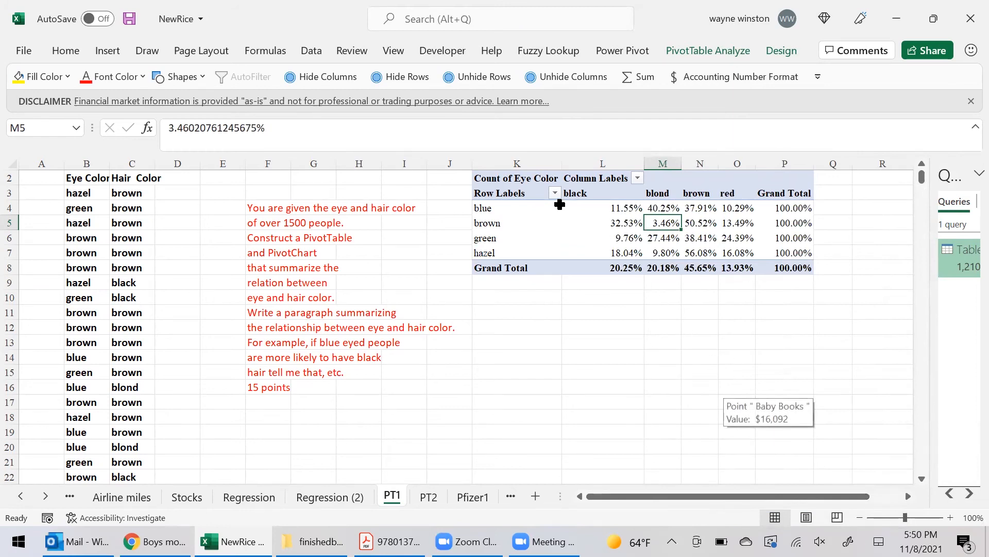
# Insert a clustered column PivotChart of eye and hair color and place it directly below the PivotTable.
pyautogui.click(580, 235)
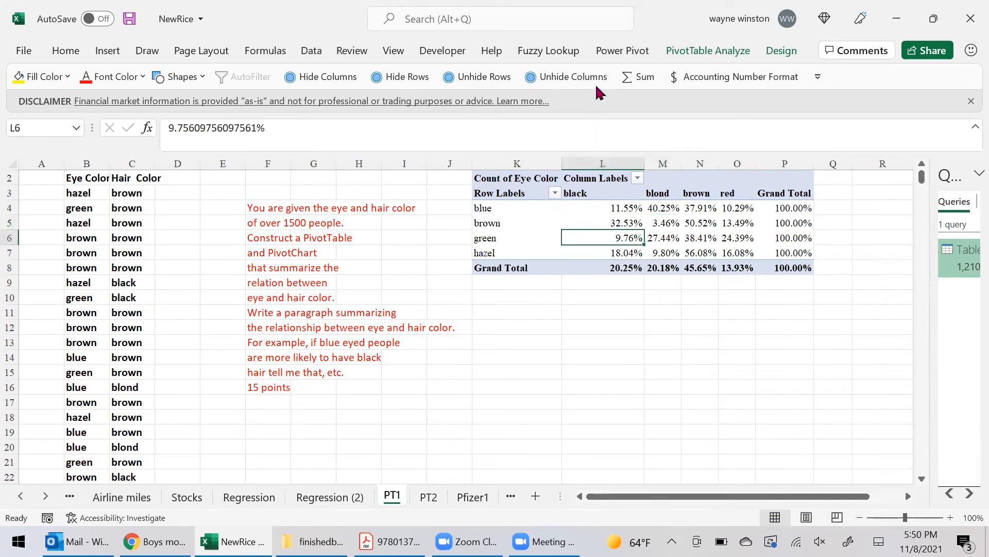
pyautogui.click(702, 53)
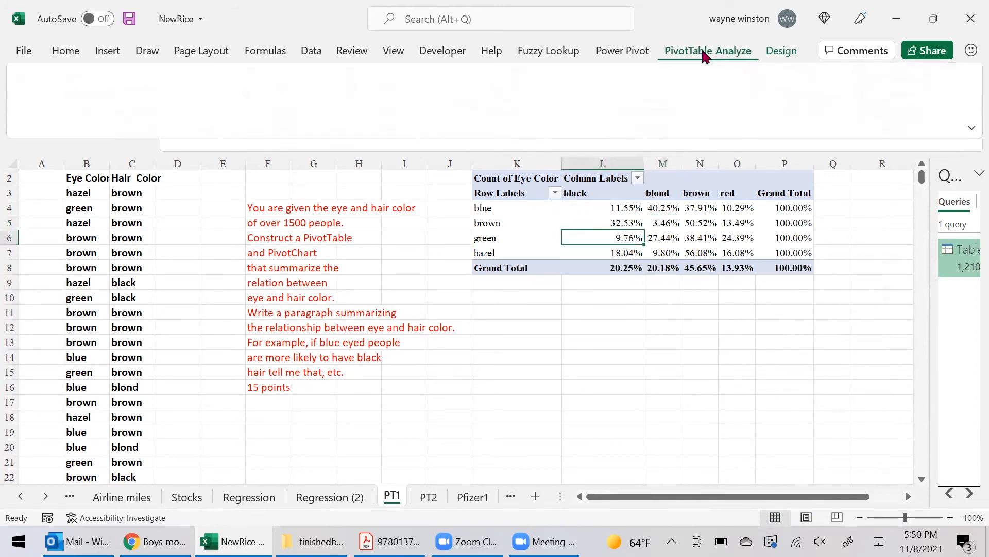
pyautogui.click(741, 98)
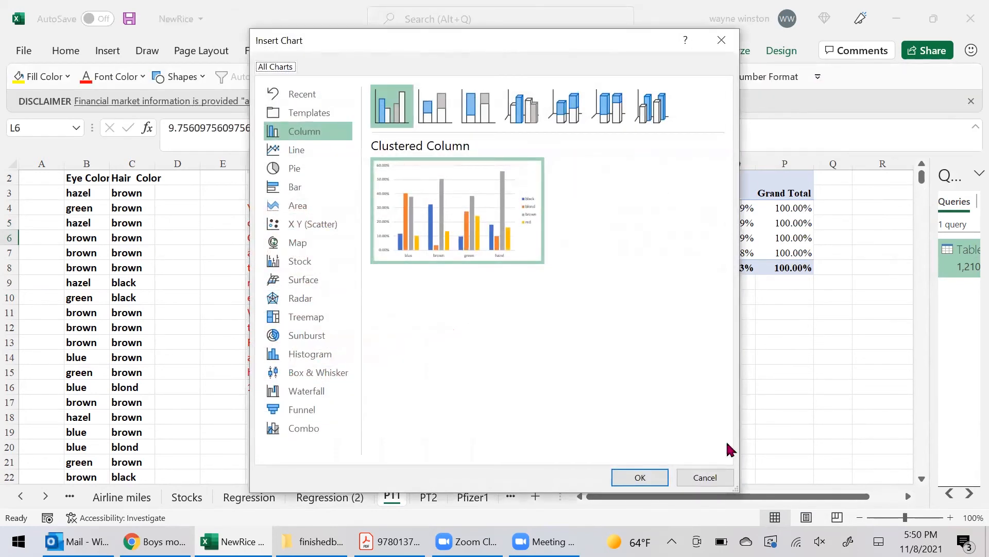
pyautogui.click(635, 478)
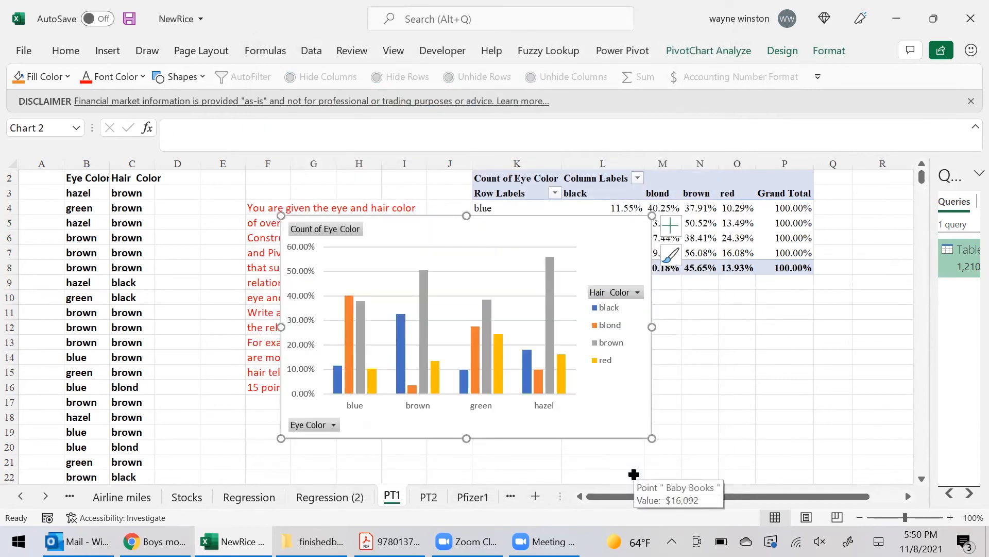
pyautogui.moveTo(547, 230); pyautogui.dragTo(702, 295)
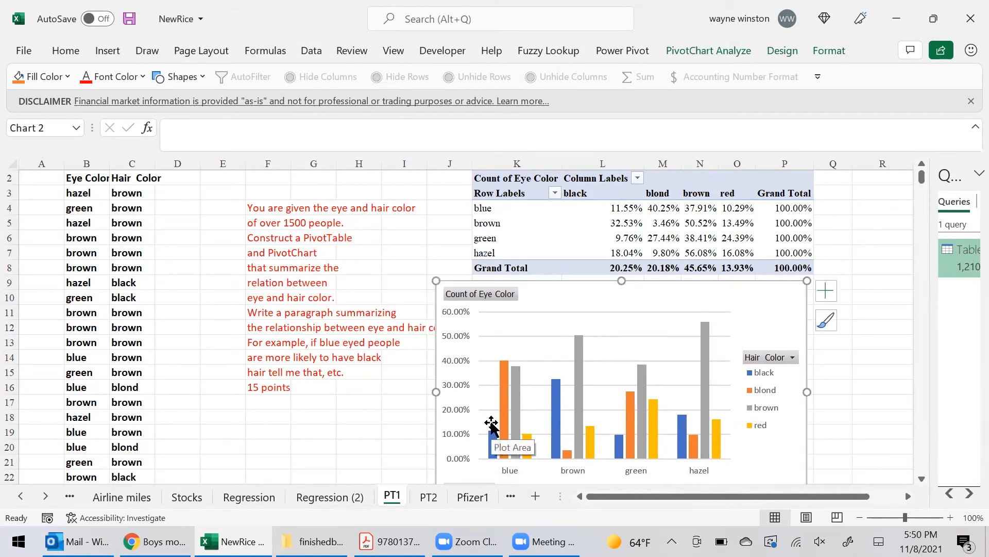
pyautogui.moveTo(517, 414)
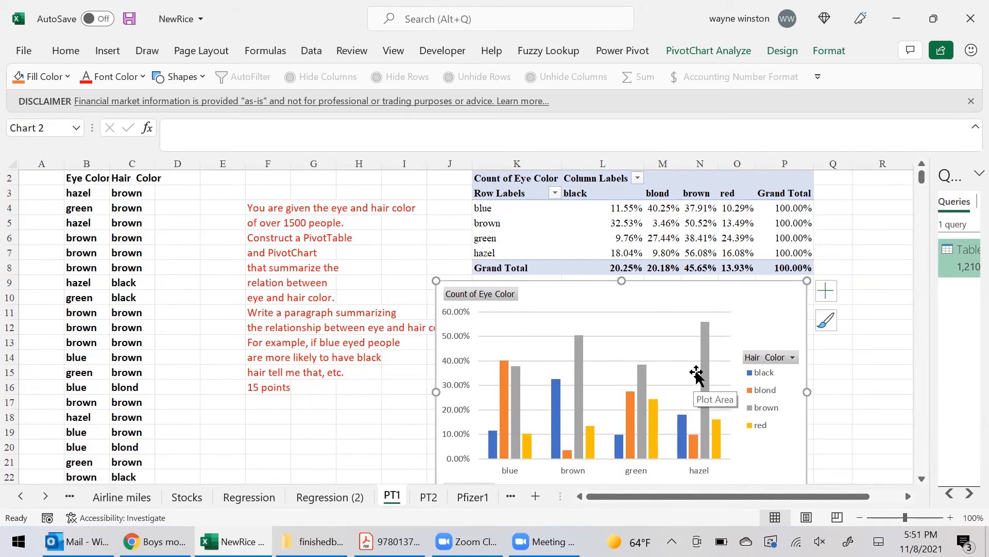
pyautogui.moveTo(708, 357)
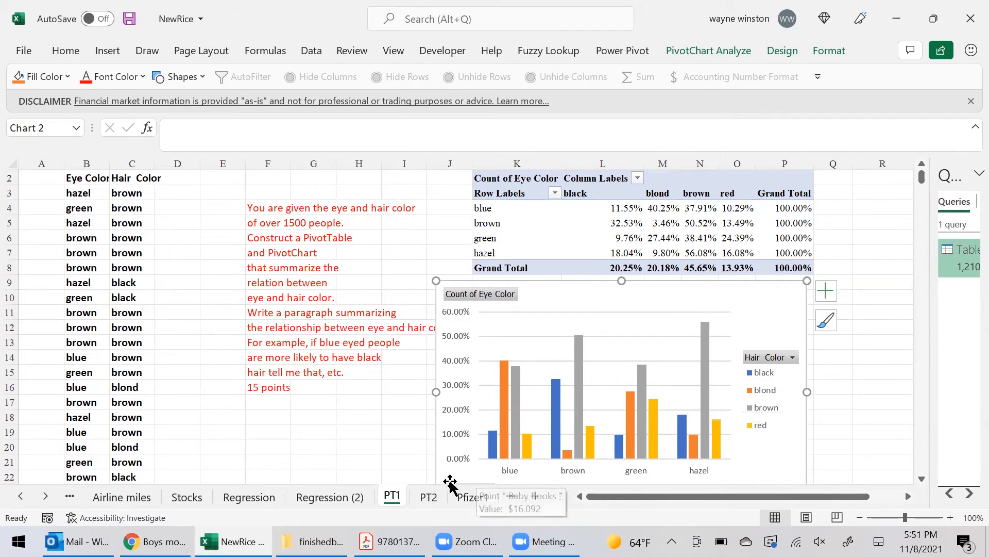
# Delete the existing Sum of Sales PivotTable below the yellow assignment text on the PT2 sheet.
pyautogui.click(434, 501)
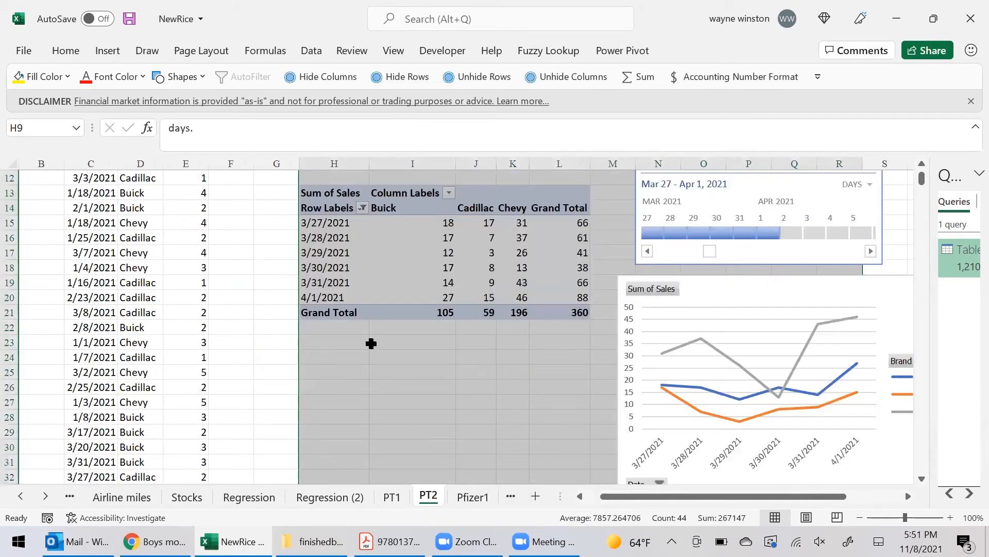
pyautogui.click(349, 325)
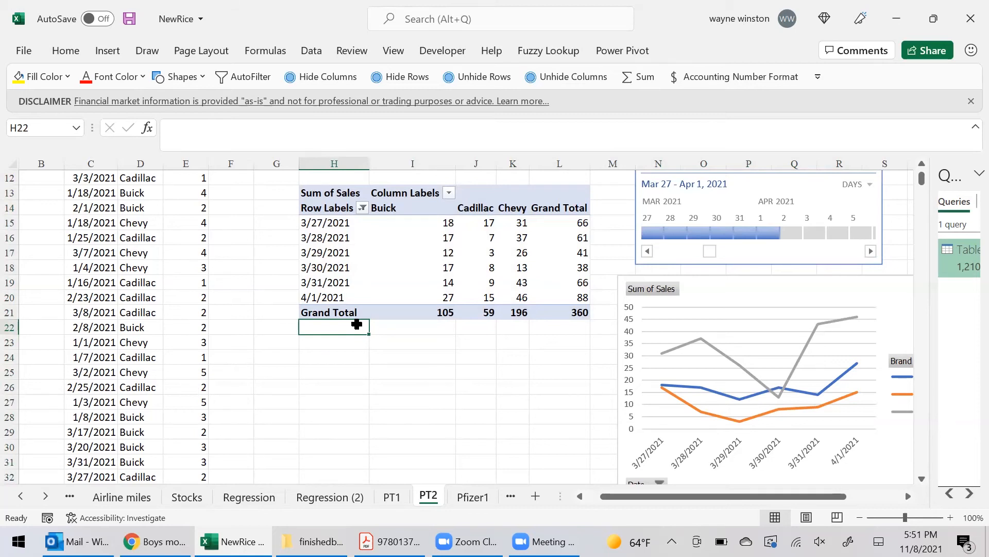
pyautogui.press('Left')
pyautogui.press('Left')
pyautogui.press('Left')
pyautogui.press('Left')
pyautogui.press('Left')
pyautogui.press('Left')
pyautogui.press('Left')
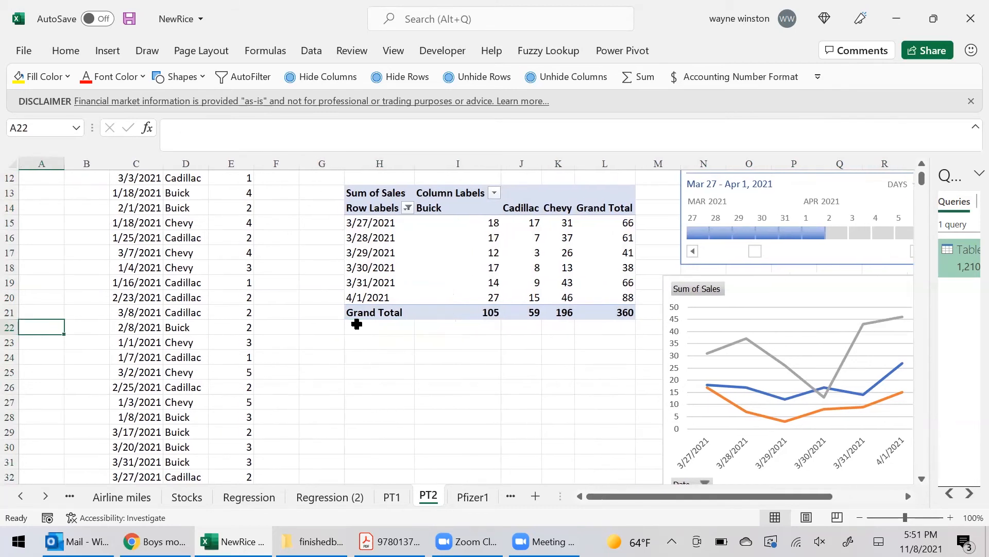
pyautogui.hotkey('ctrl', 'Home')
pyautogui.press('Right')
pyautogui.press('Right')
pyautogui.press('Down')
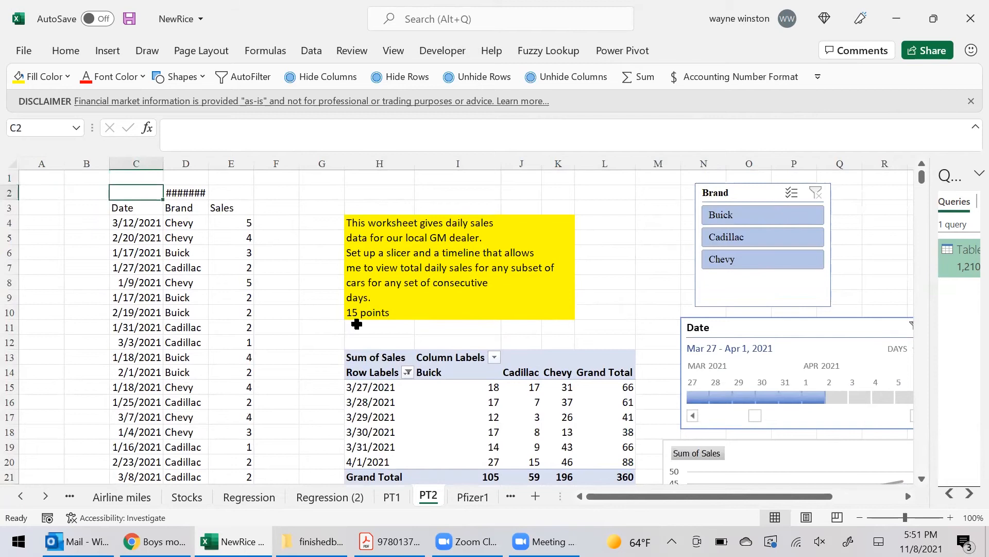
pyautogui.moveTo(362, 340); pyautogui.dragTo(625, 397)
pyautogui.press('Delete')
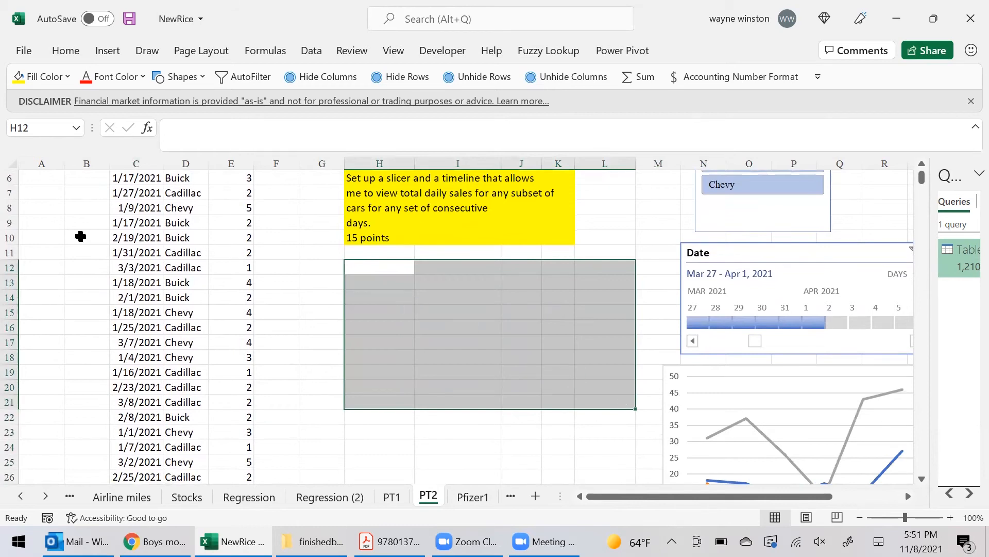
# Widen column D on the PT2 sheet enough to display the number above the Brand header.
pyautogui.click(112, 250)
pyautogui.press('Up')
pyautogui.press('Up')
pyautogui.press('Up')
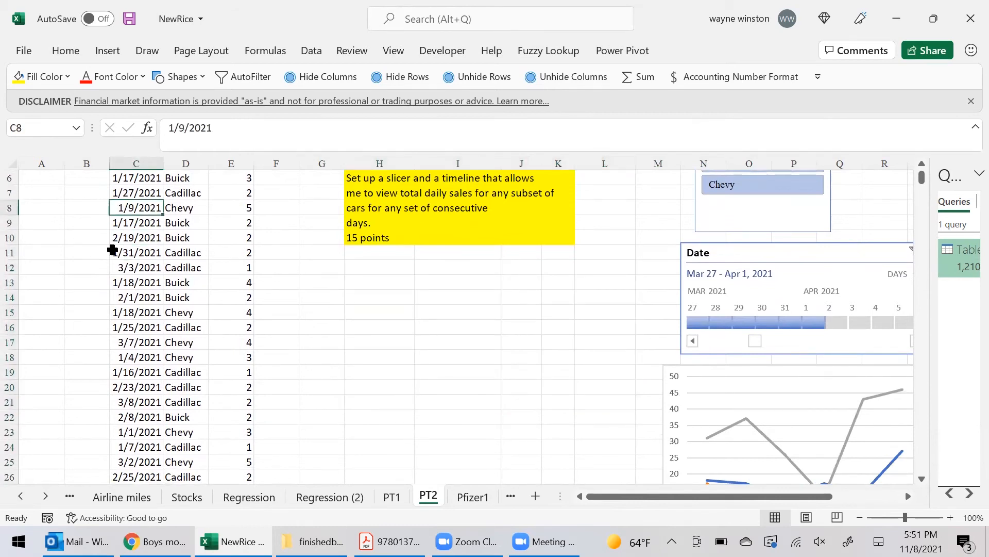
pyautogui.scroll(2, 112, 249)
pyautogui.press('Up')
pyautogui.press('Up')
pyautogui.press('Up')
pyautogui.press('Up')
pyautogui.press('Right')
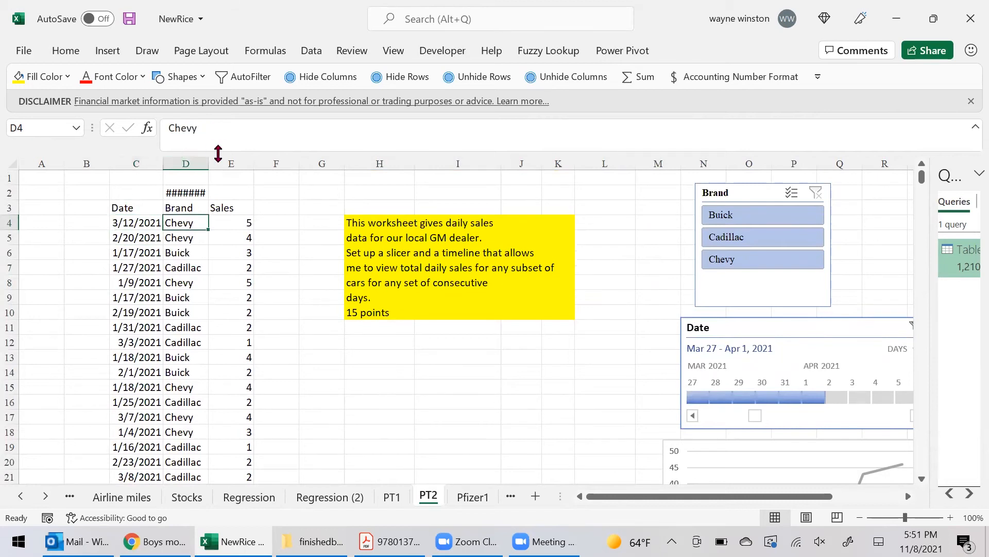
pyautogui.moveTo(208, 158); pyautogui.dragTo(222, 163)
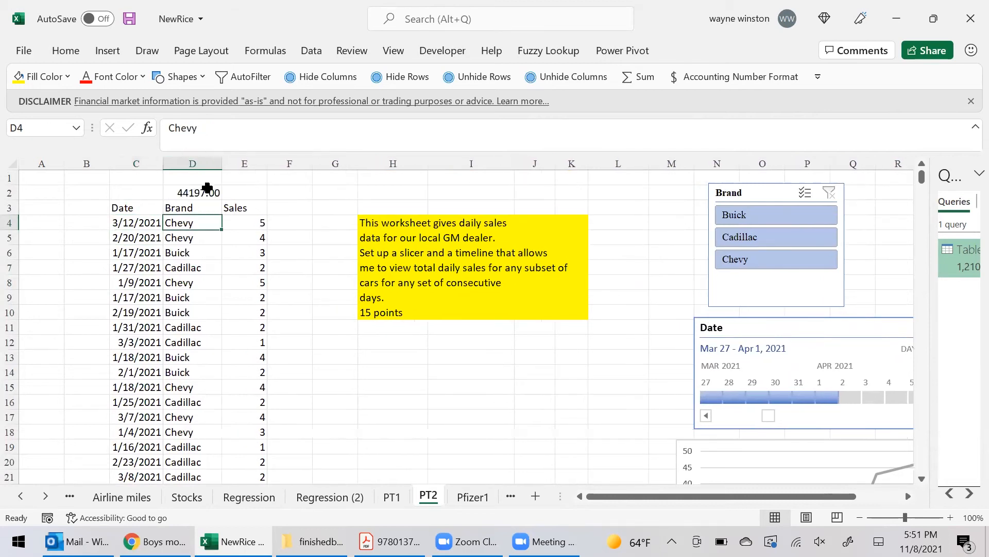
# Clear the number in cell D2 above the Brand header.
pyautogui.click(180, 254)
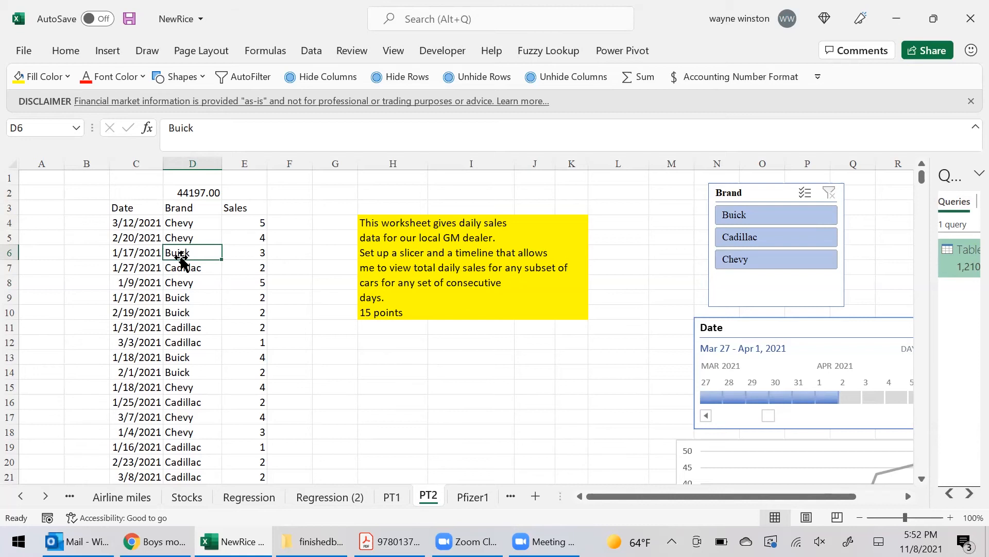
pyautogui.press('Up')
pyautogui.press('Up')
pyautogui.press('Up')
pyautogui.press('Up')
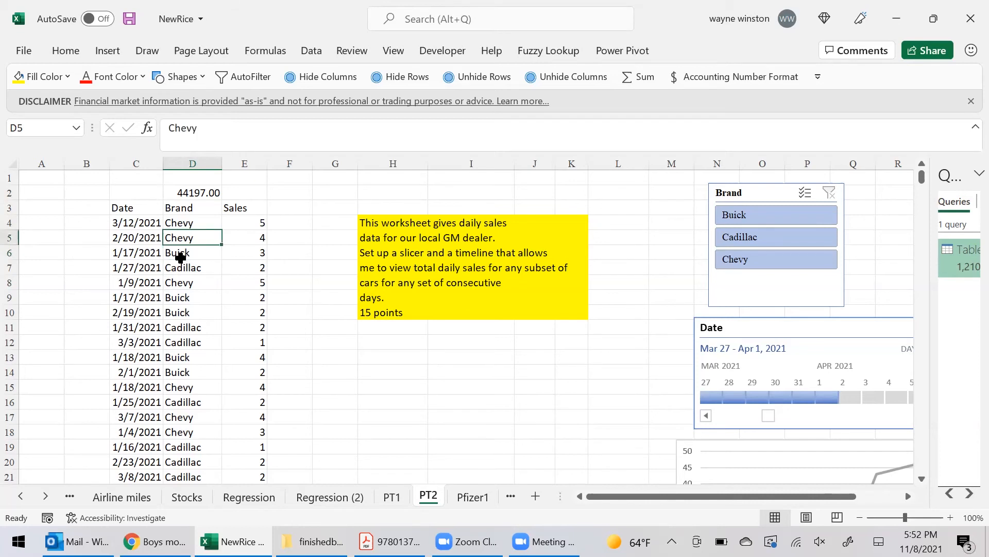
pyautogui.press('Down')
pyautogui.press('Down')
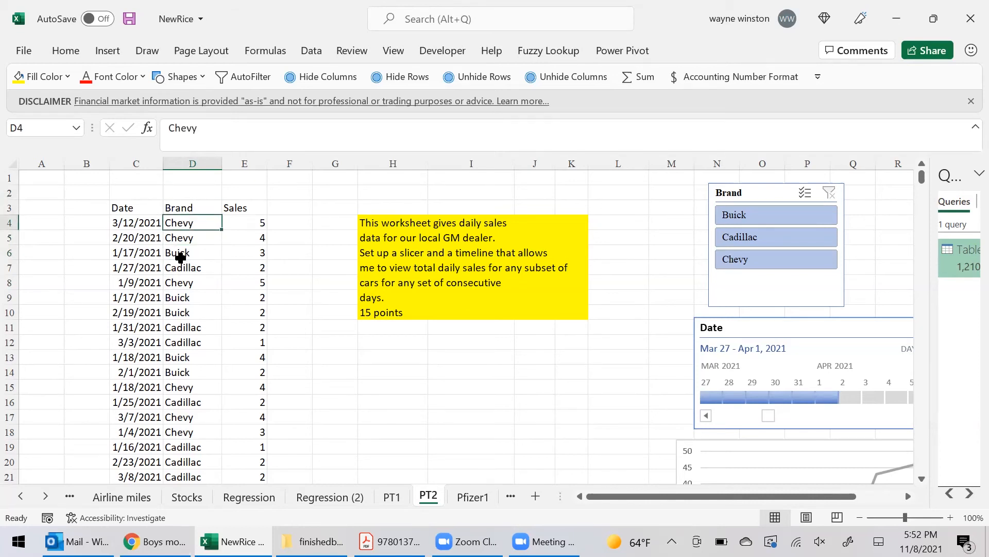
pyautogui.write('buick')
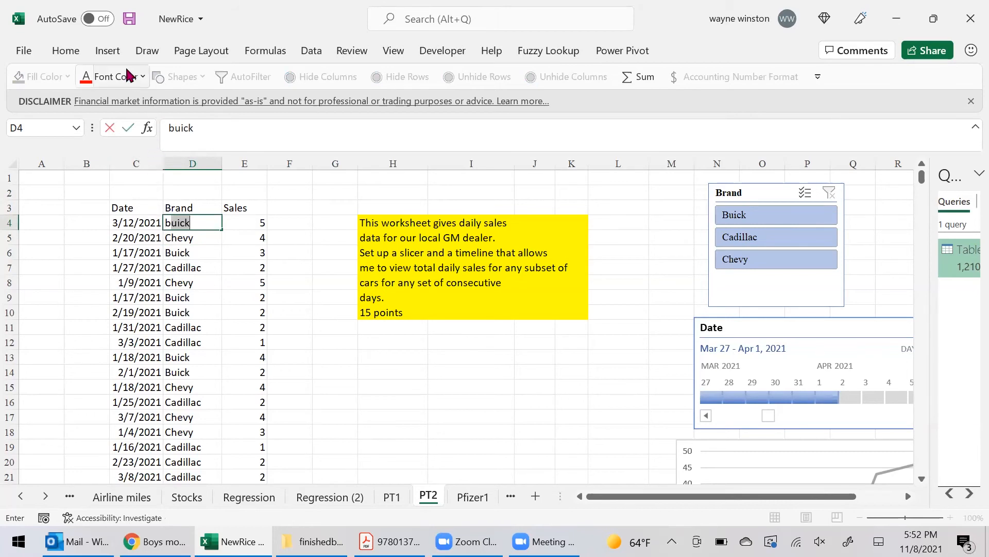
pyautogui.click(107, 51)
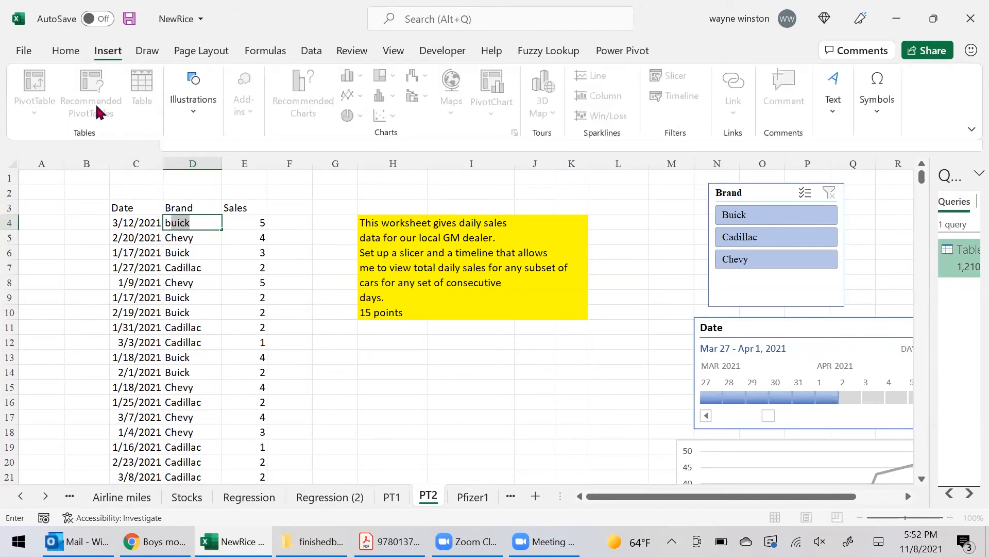
pyautogui.write('`')
pyautogui.press('Escape')
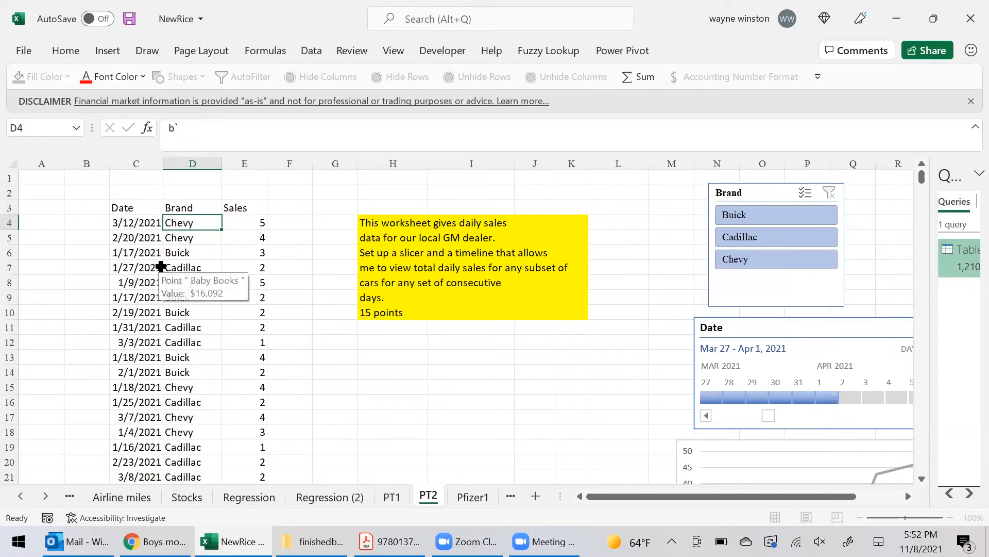
# Create a PivotTable from the Date, Brand and Sales data, placed at cell G12 of the existing PT2 worksheet.
pyautogui.click(174, 325)
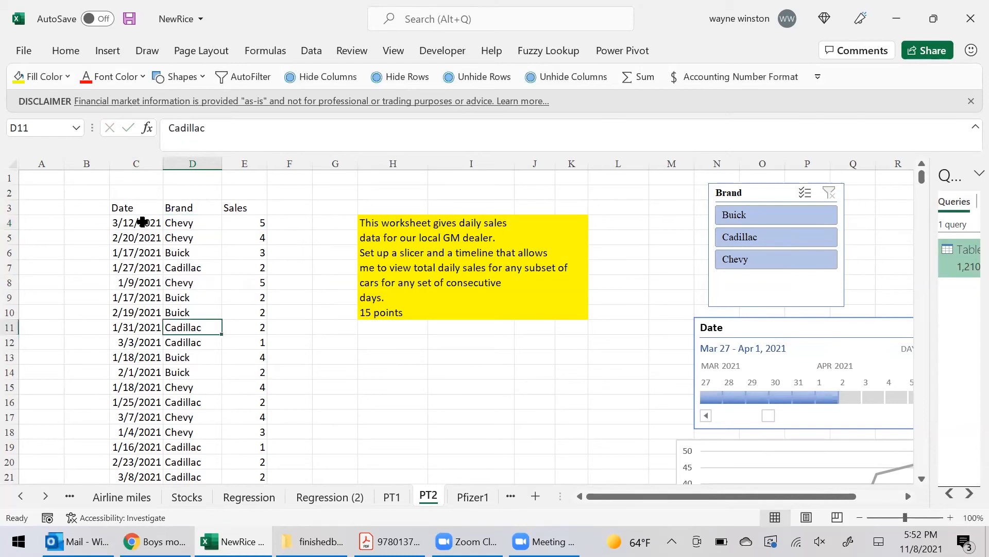
pyautogui.click(108, 51)
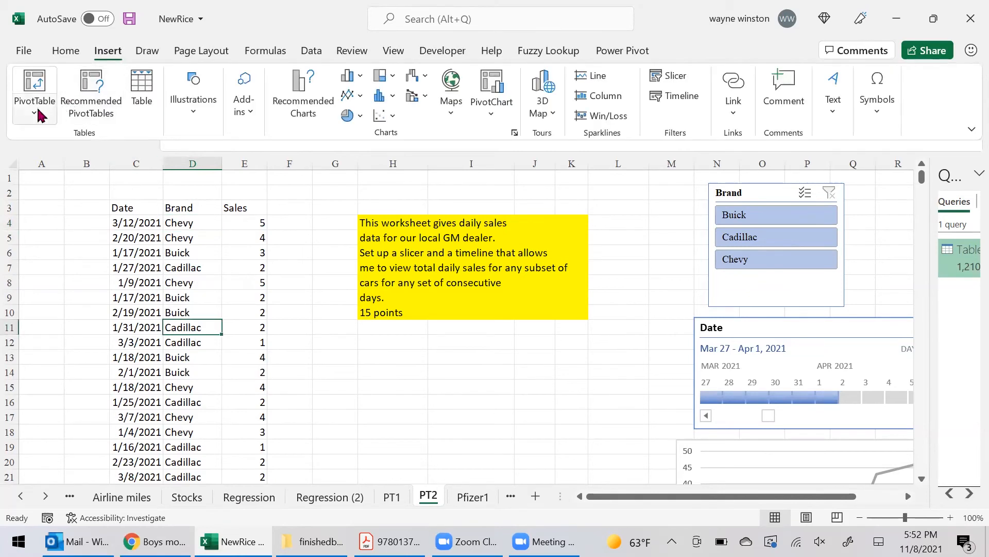
pyautogui.click(40, 115)
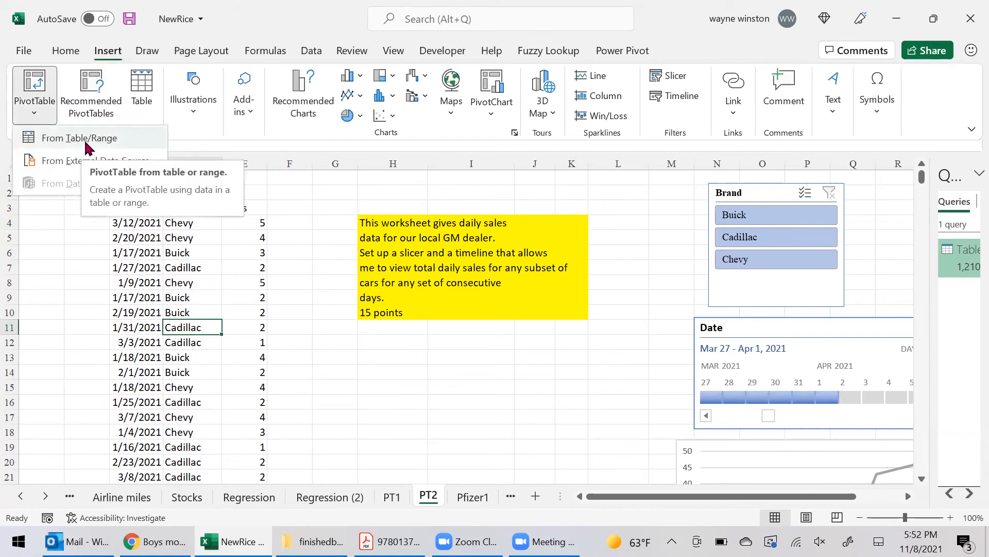
pyautogui.click(88, 146)
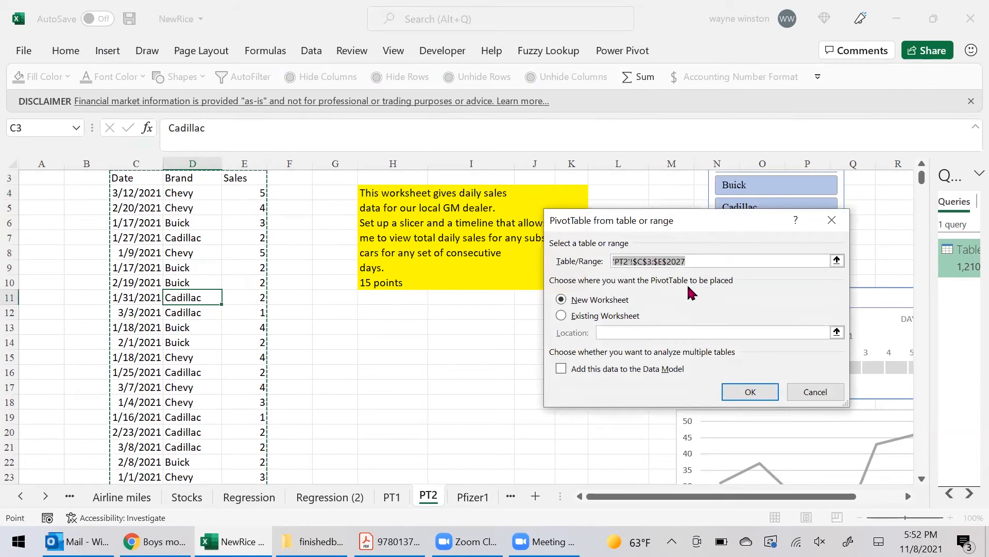
pyautogui.click(562, 313)
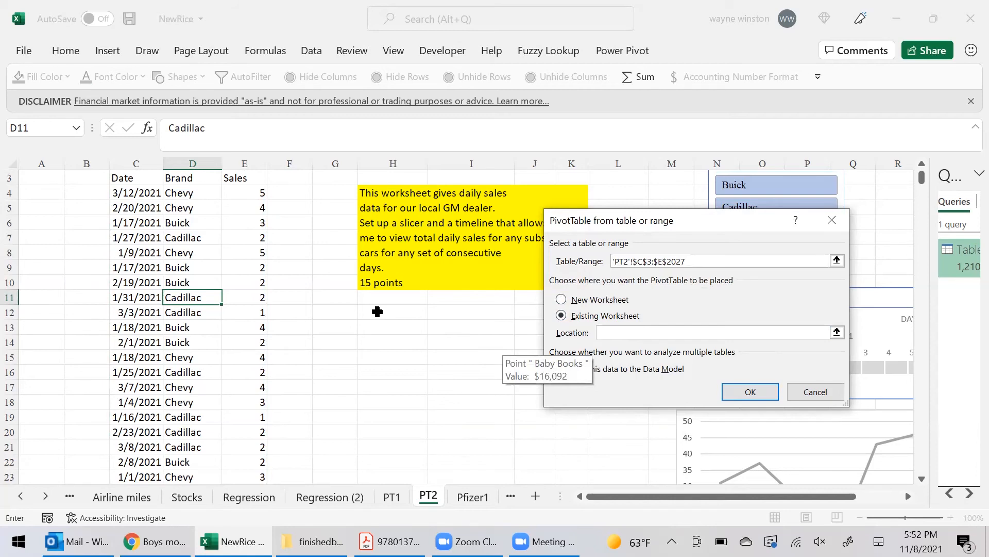
pyautogui.click(341, 319)
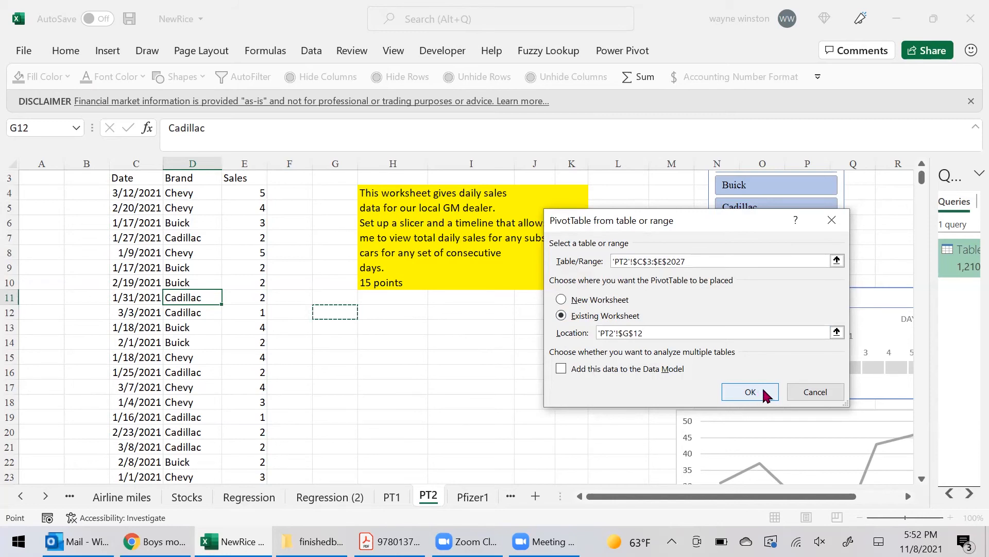
pyautogui.click(750, 395)
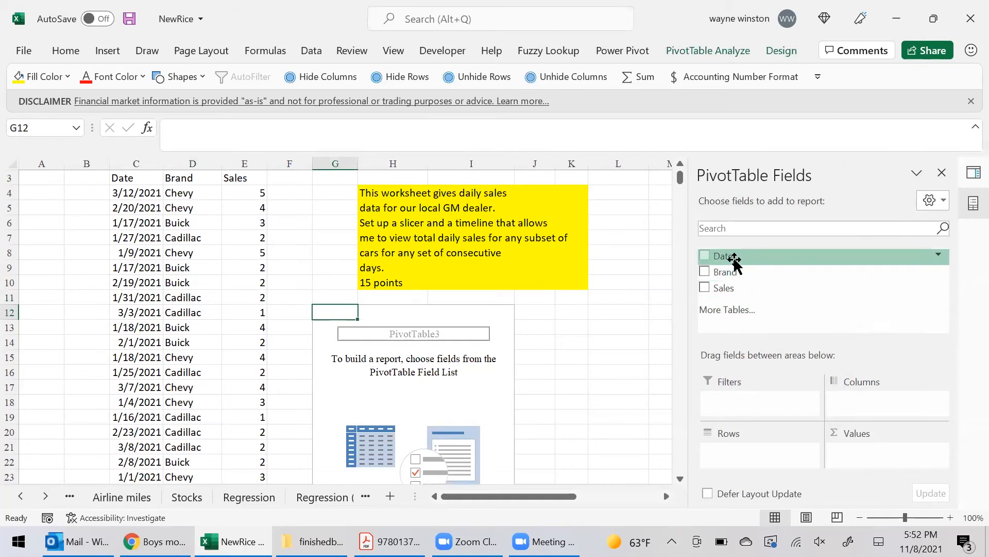
# Lay out the PivotTable with Date in rows, Brand in columns and Sales as values, and ungroup the months into individual dates.
pyautogui.moveTo(736, 260); pyautogui.dragTo(732, 463)
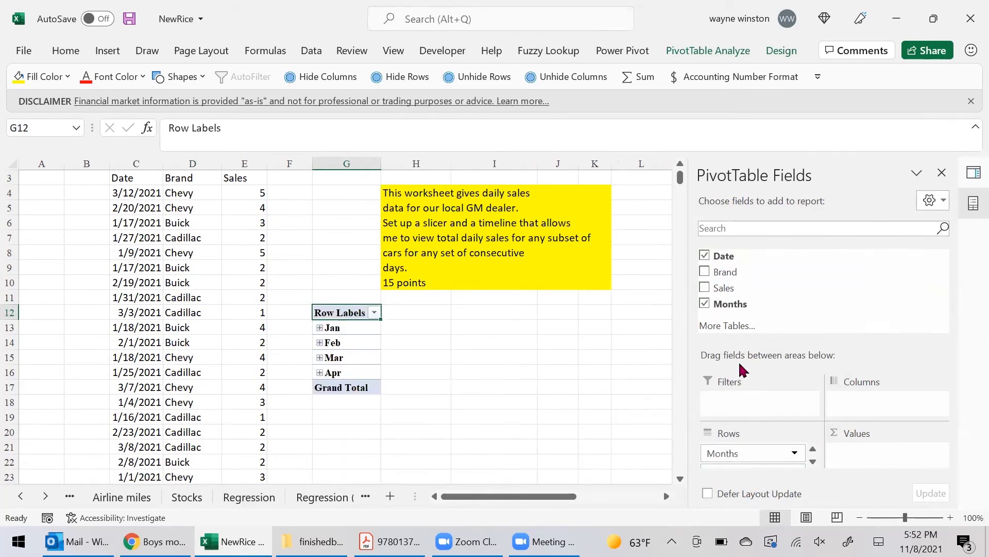
pyautogui.moveTo(717, 272); pyautogui.dragTo(867, 398)
pyautogui.moveTo(721, 303); pyautogui.dragTo(851, 458)
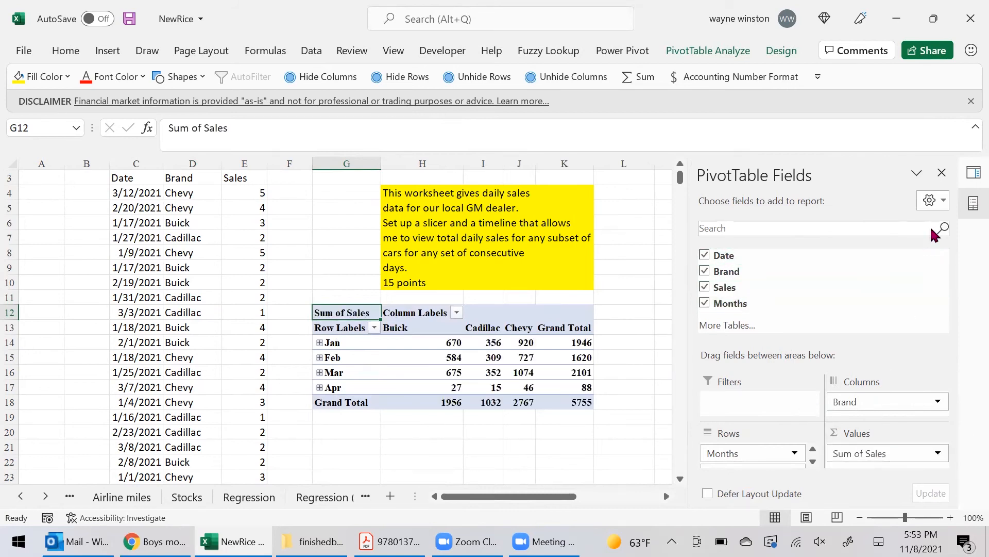
pyautogui.click(943, 173)
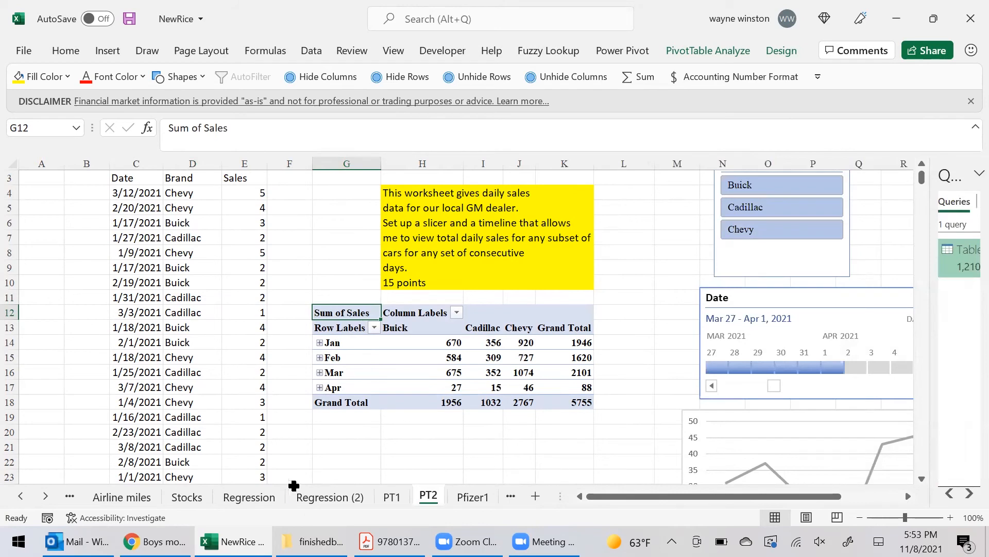
pyautogui.rightClick(344, 360)
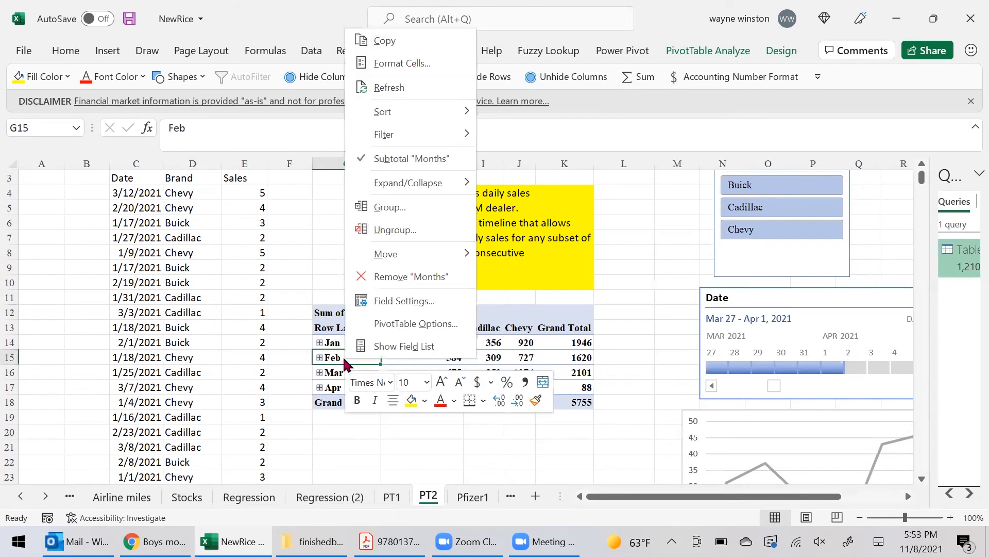
pyautogui.click(414, 231)
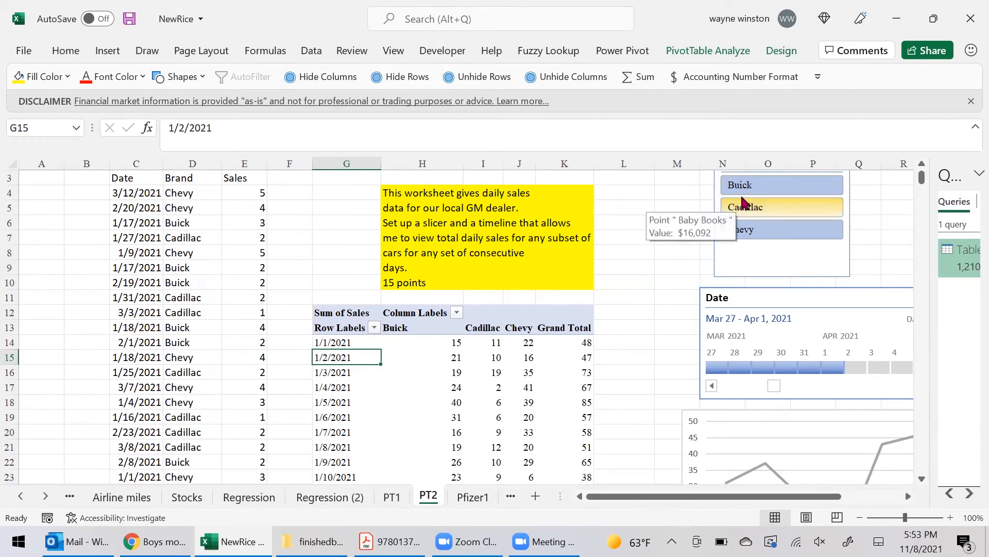
# Remove the old Brand slicer and the old Date timeline from the PT2 sheet.
pyautogui.click(849, 203)
pyautogui.moveTo(849, 199); pyautogui.dragTo(849, 199)
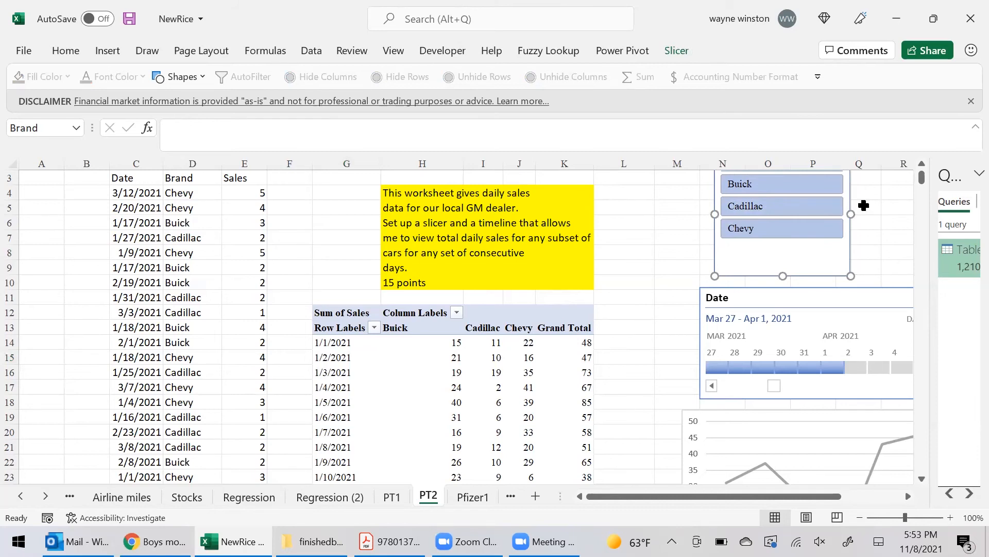
pyautogui.click(861, 205)
pyautogui.press('Up')
pyautogui.press('Up')
pyautogui.press('Up')
pyautogui.press('Up')
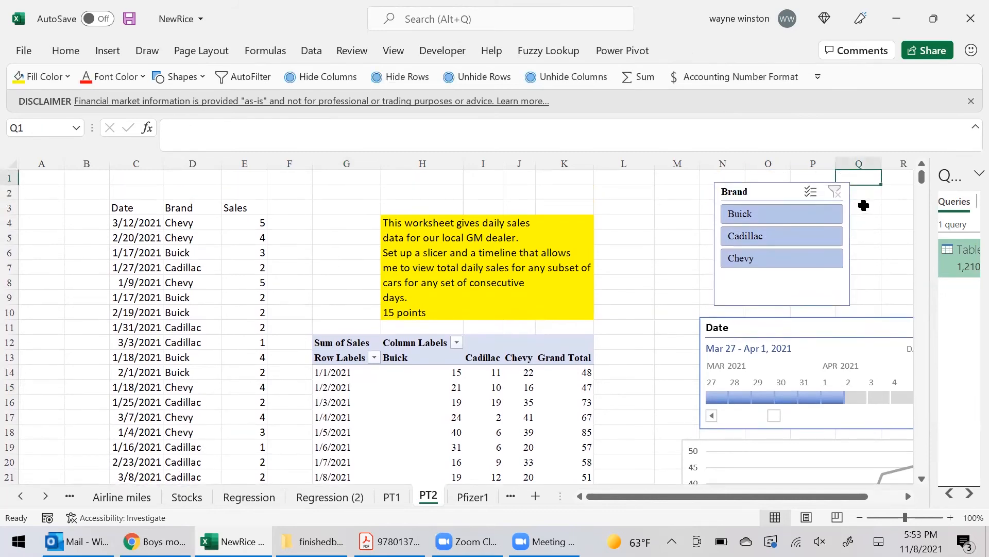
pyautogui.rightClick(786, 195)
pyautogui.click(826, 109)
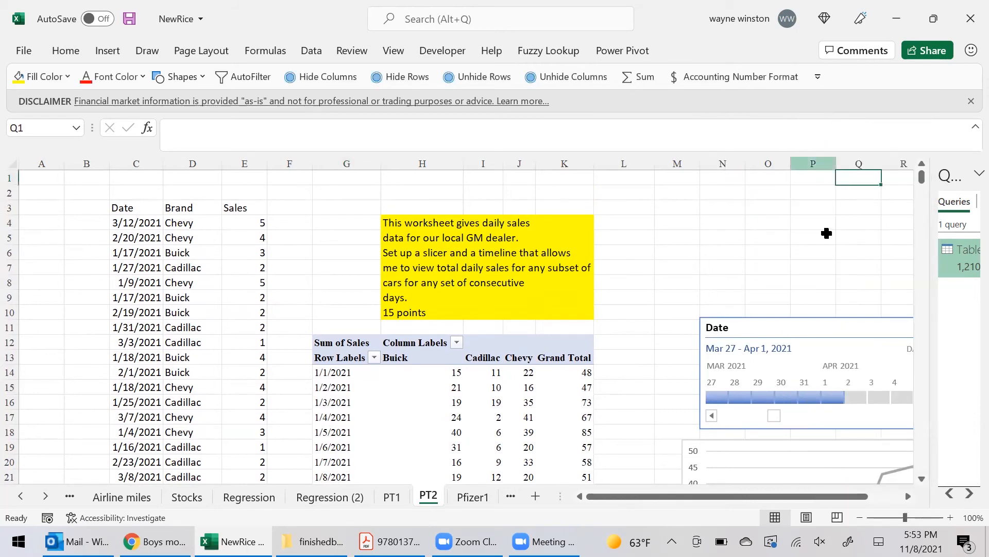
pyautogui.rightClick(835, 331)
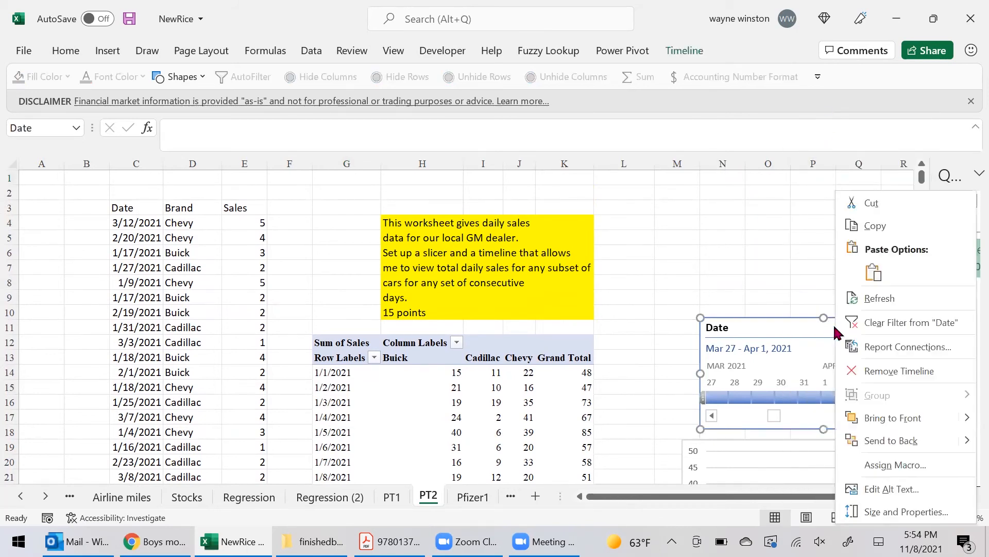
pyautogui.click(882, 202)
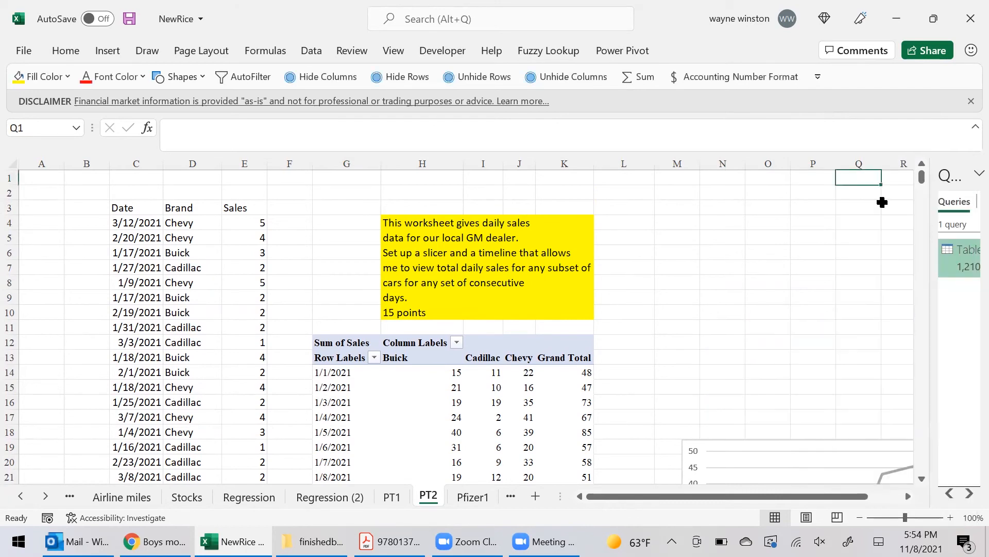
# Insert a Brand slicer for the new PivotTable and place it around columns N to Q near the top of the sheet.
pyautogui.click(479, 415)
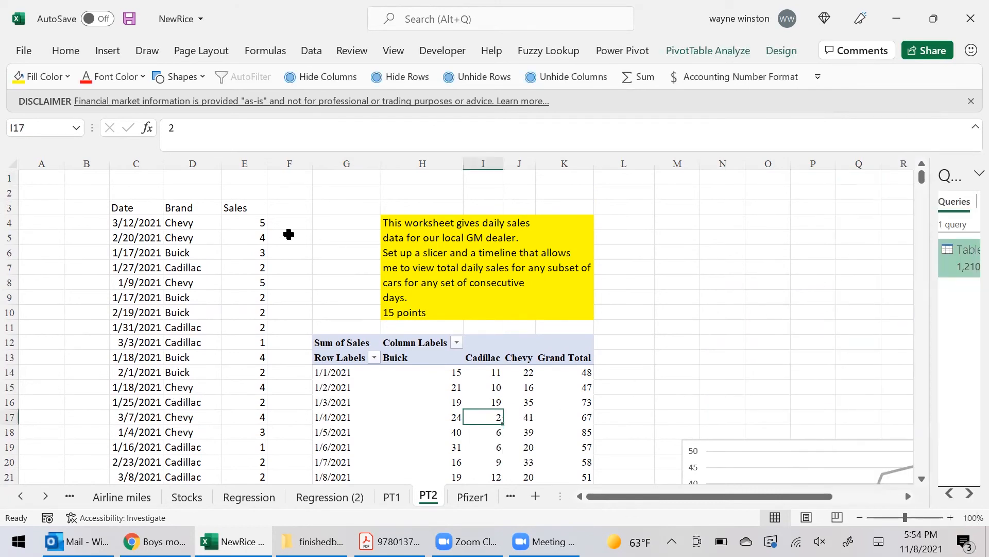
pyautogui.click(108, 52)
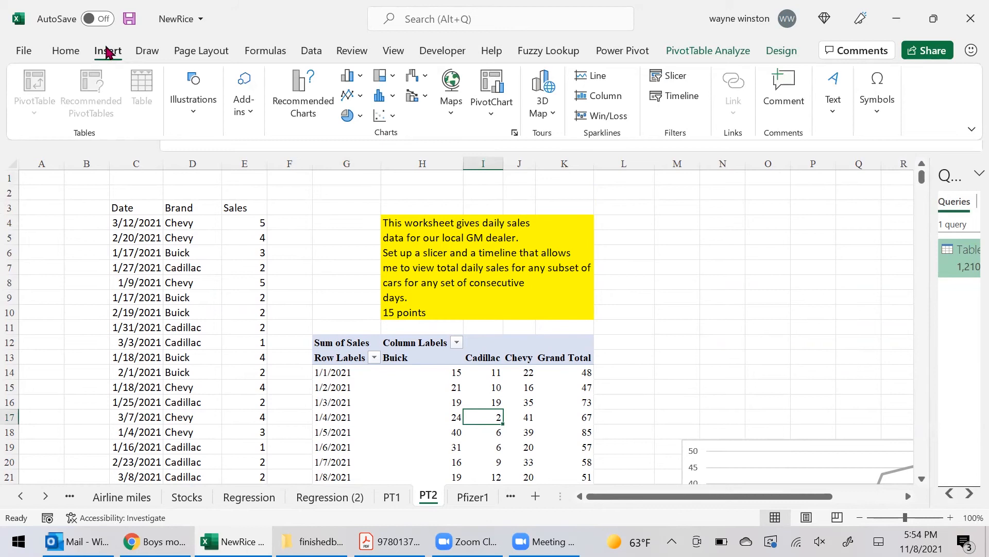
pyautogui.click(673, 76)
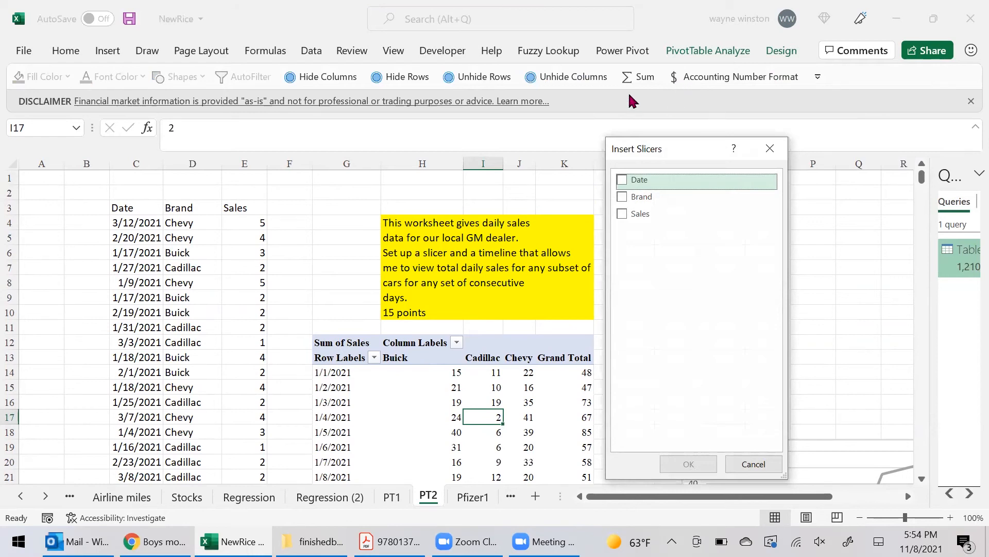
pyautogui.click(628, 201)
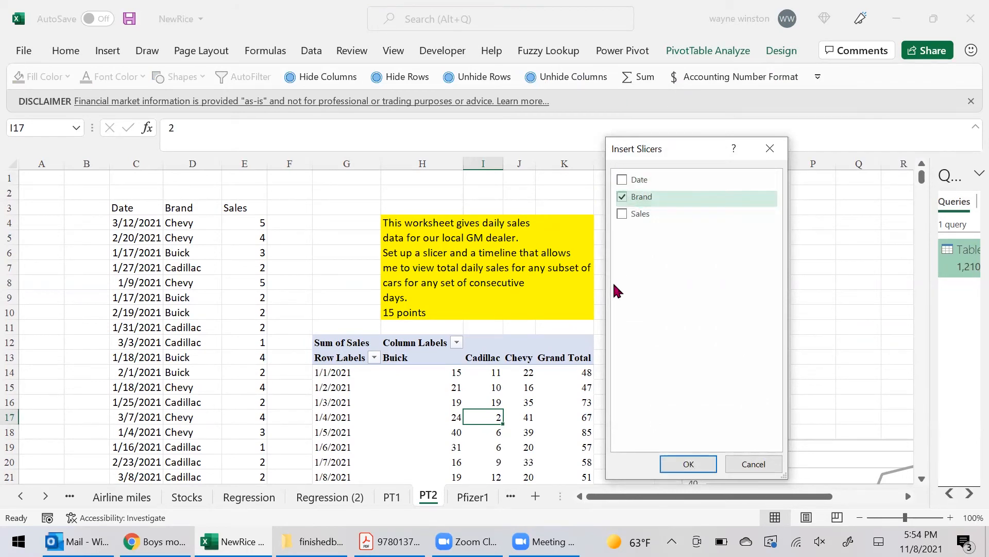
pyautogui.click(688, 463)
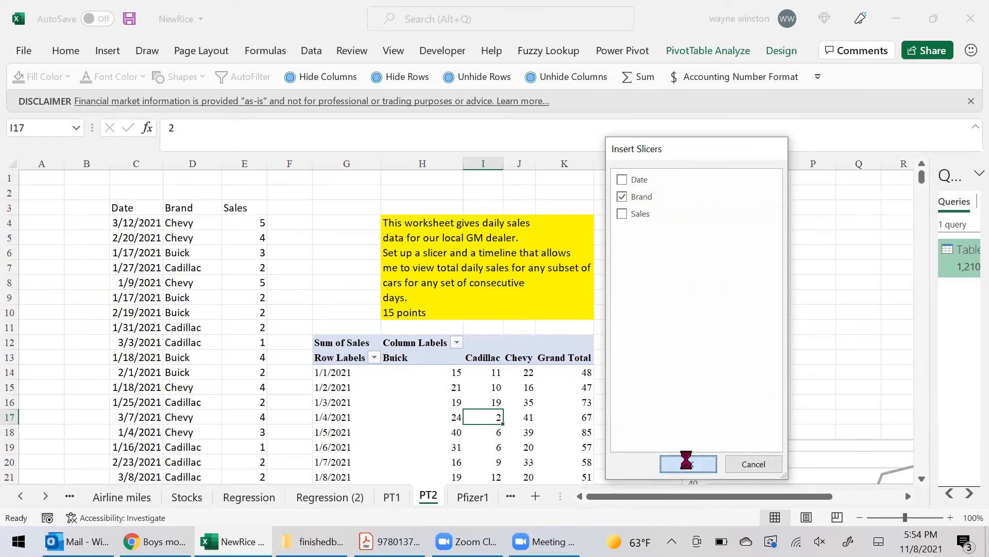
pyautogui.moveTo(467, 234); pyautogui.dragTo(779, 192)
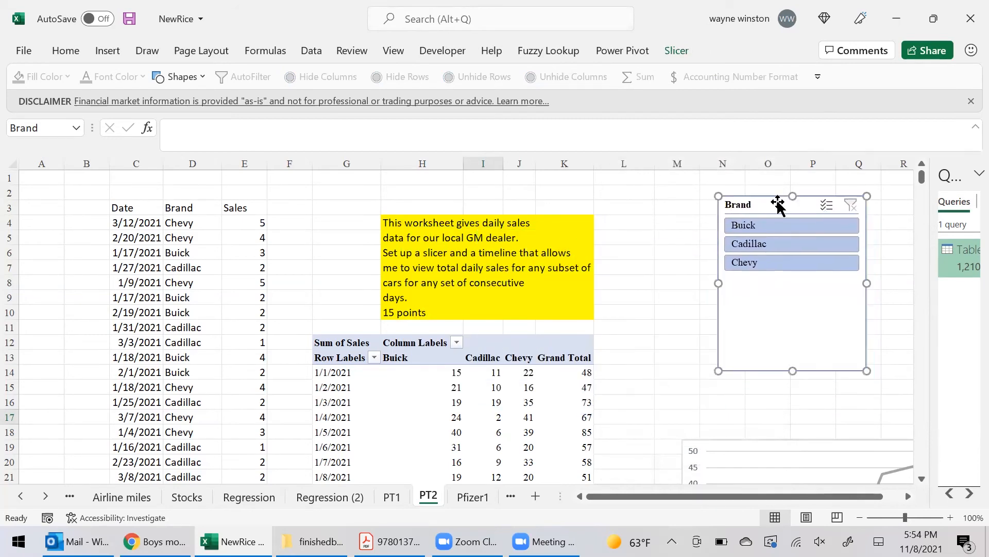
# Insert a Date timeline for the PivotTable and move it over the top rows of the source data.
pyautogui.click(431, 417)
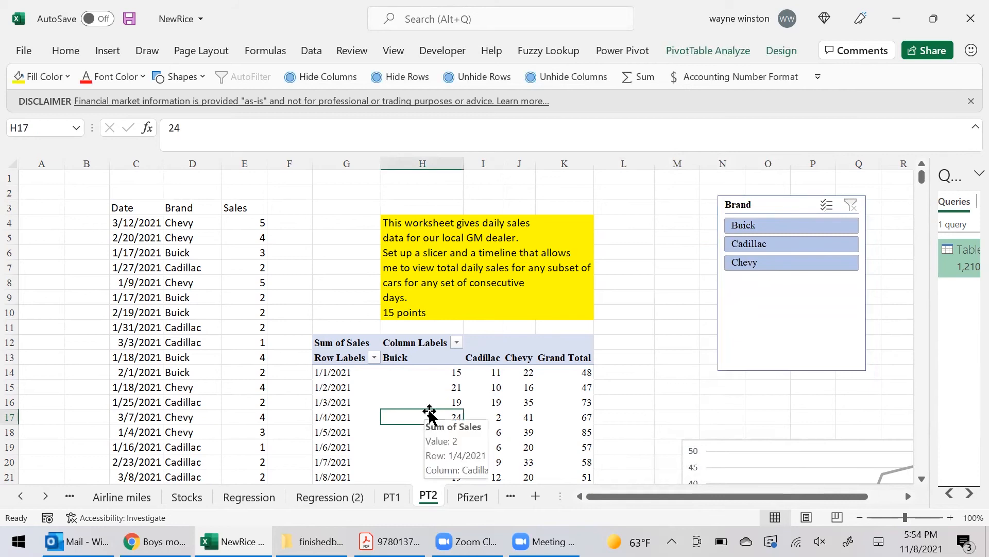
pyautogui.click(107, 51)
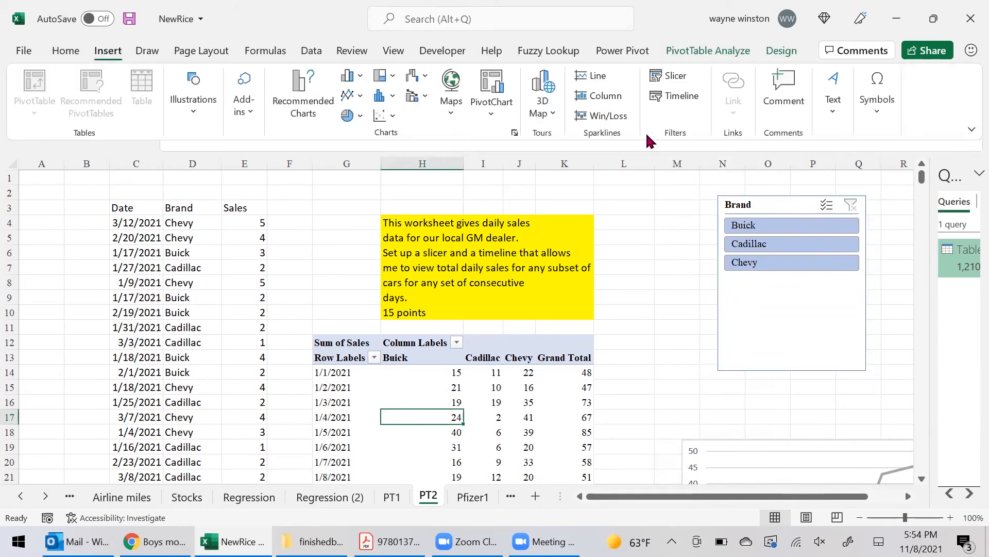
pyautogui.click(675, 98)
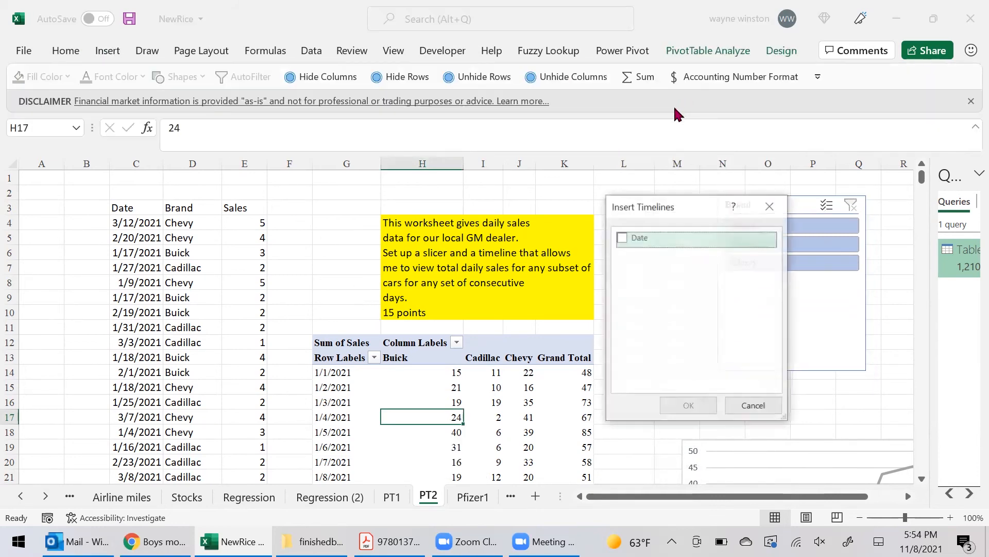
pyautogui.click(629, 242)
pyautogui.click(689, 405)
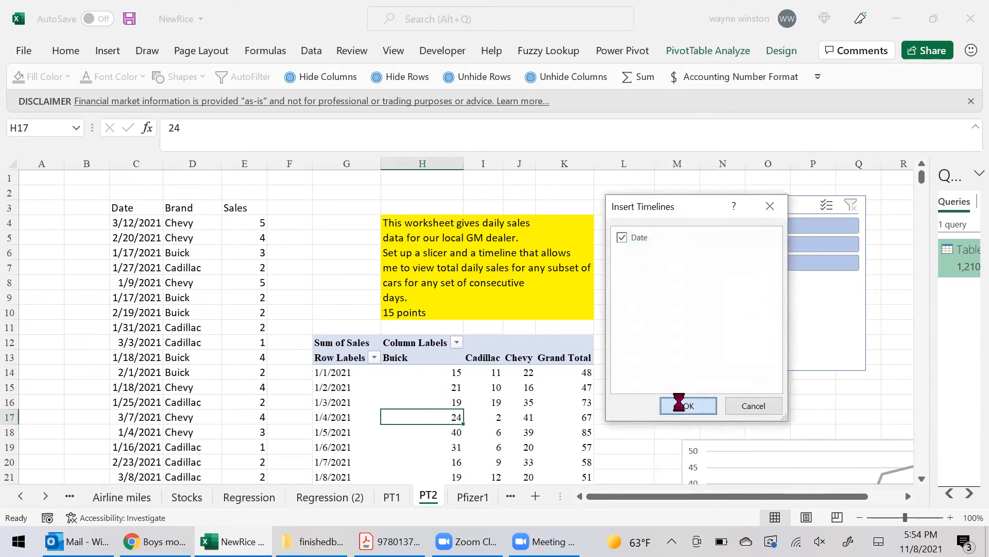
pyautogui.moveTo(530, 283); pyautogui.dragTo(632, 112)
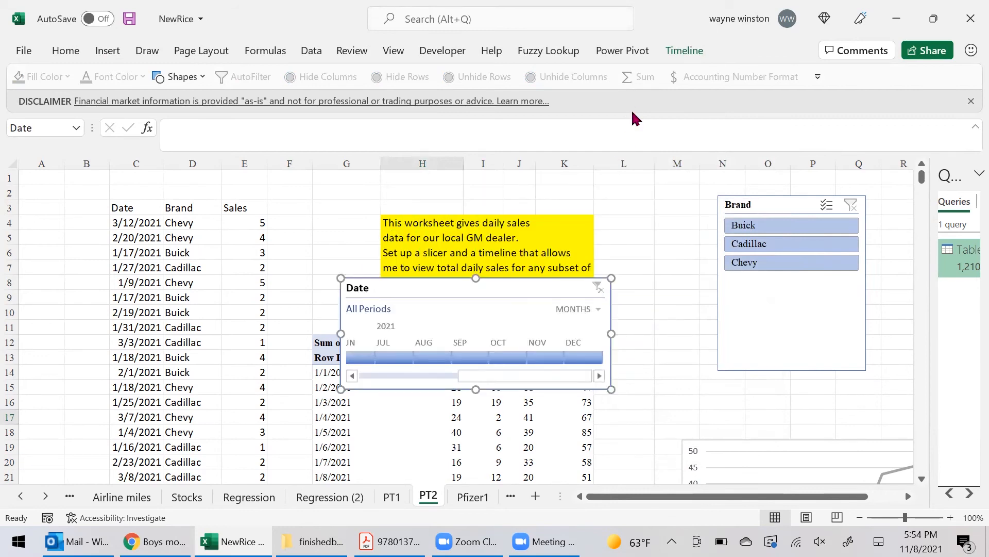
pyautogui.moveTo(422, 278); pyautogui.dragTo(135, 187)
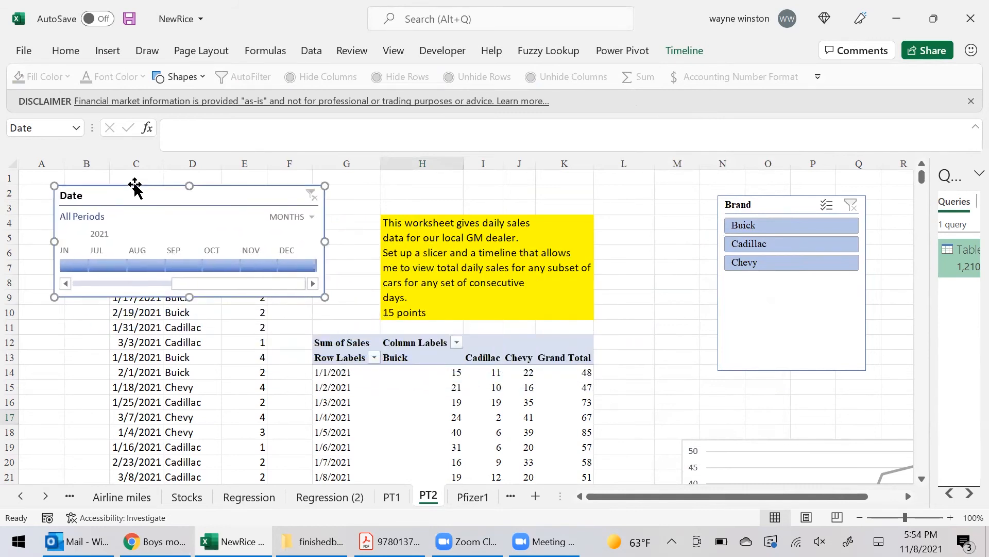
# Filter the PivotTable to Buick and Chevy with the slicer and to February through March 2021 with the timeline.
pyautogui.click(746, 231)
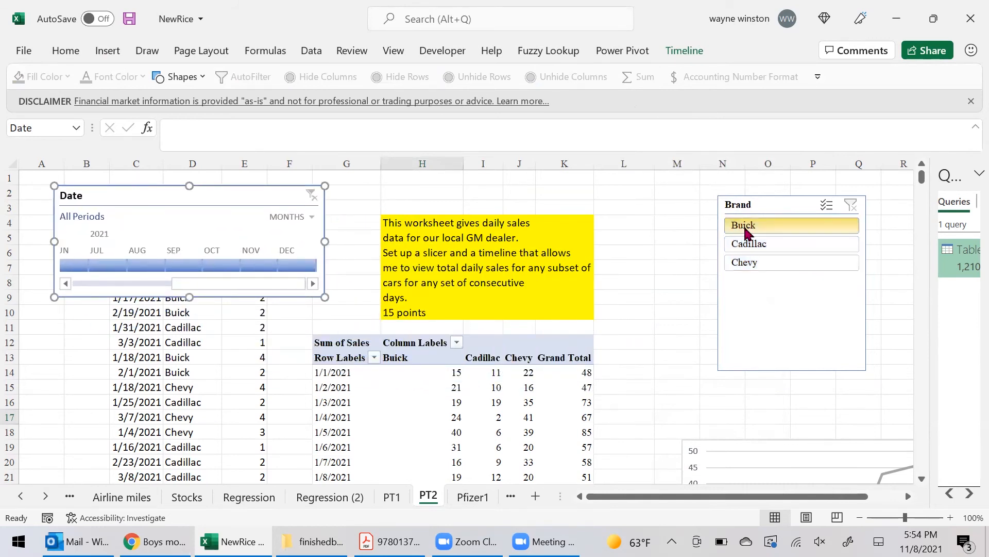
pyautogui.keyDown('ctrl'); pyautogui.click(777, 264); pyautogui.keyUp('ctrl')
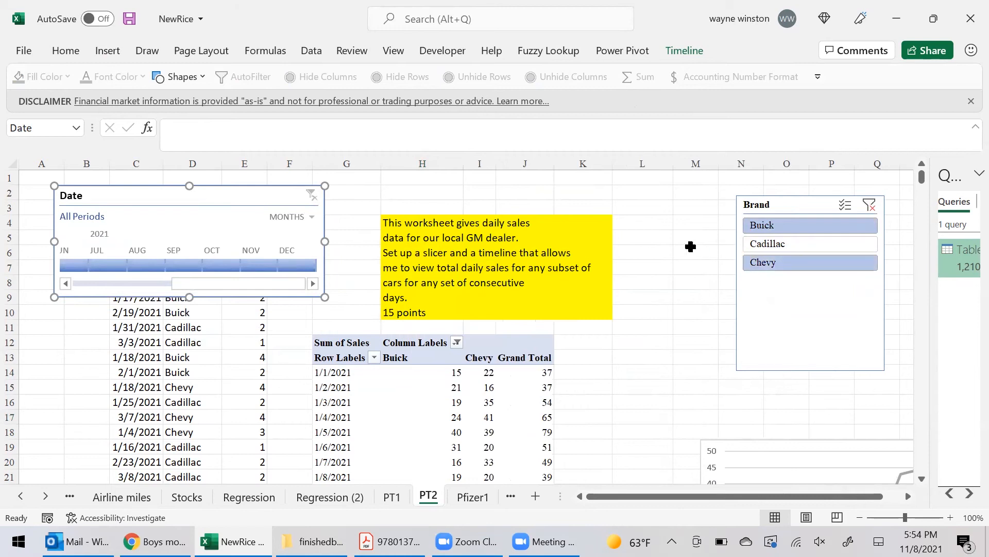
pyautogui.click(64, 283)
pyautogui.click(64, 284)
pyautogui.click(64, 284)
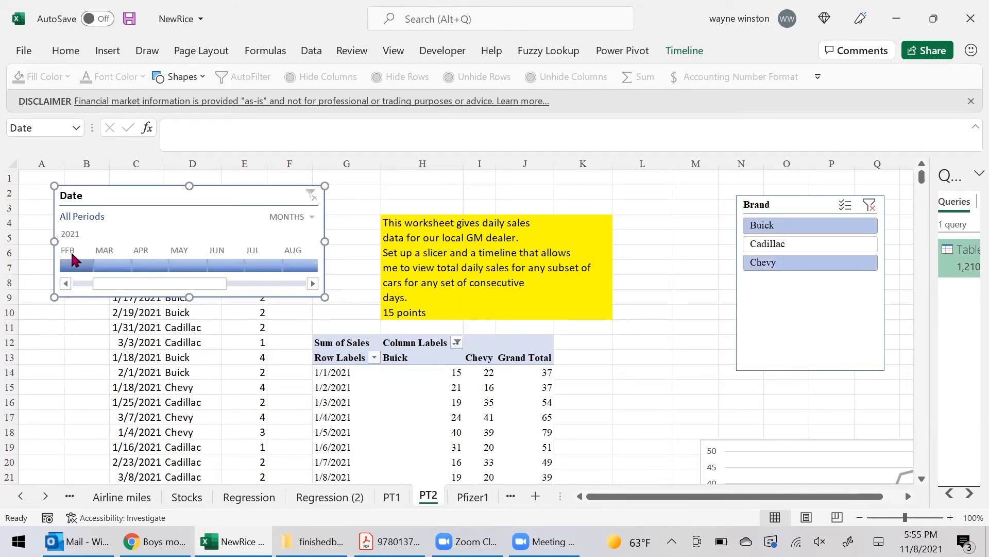
pyautogui.click(77, 264)
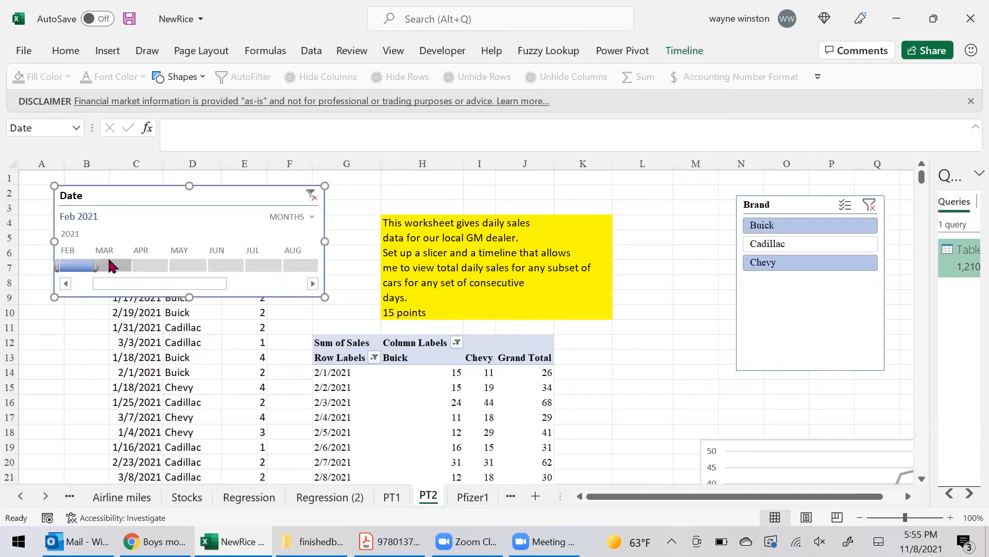
pyautogui.keyDown('shift'); pyautogui.click(113, 266); pyautogui.keyUp('shift')
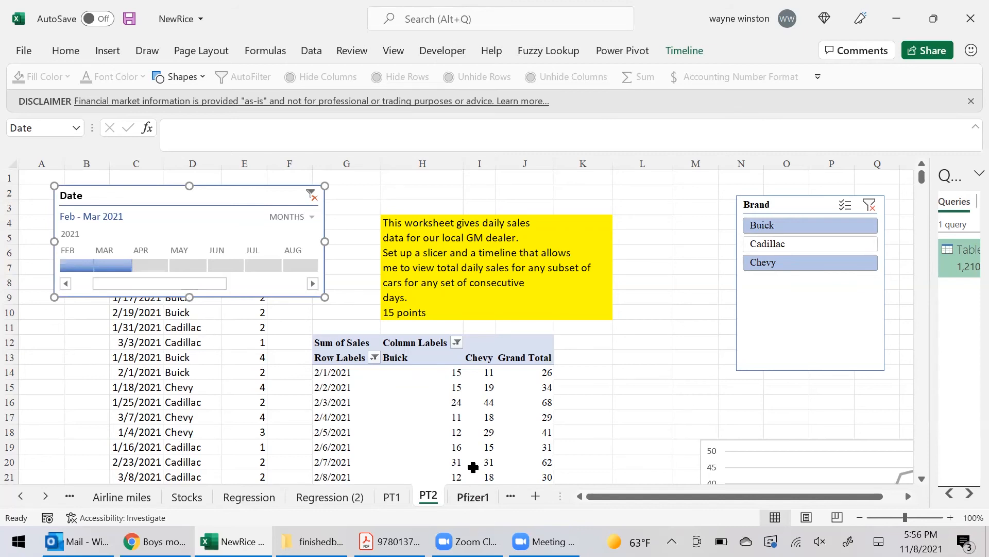
# Switch to the Pfizer1 worksheet.
pyautogui.click(510, 497)
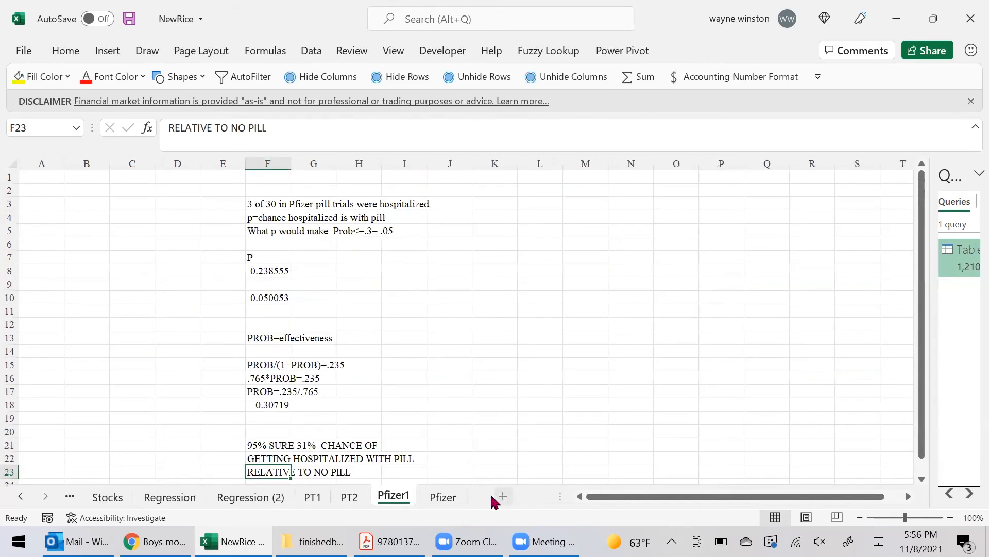
# Switch to the Pfizer worksheet and make all of its cells bold.
pyautogui.click(444, 497)
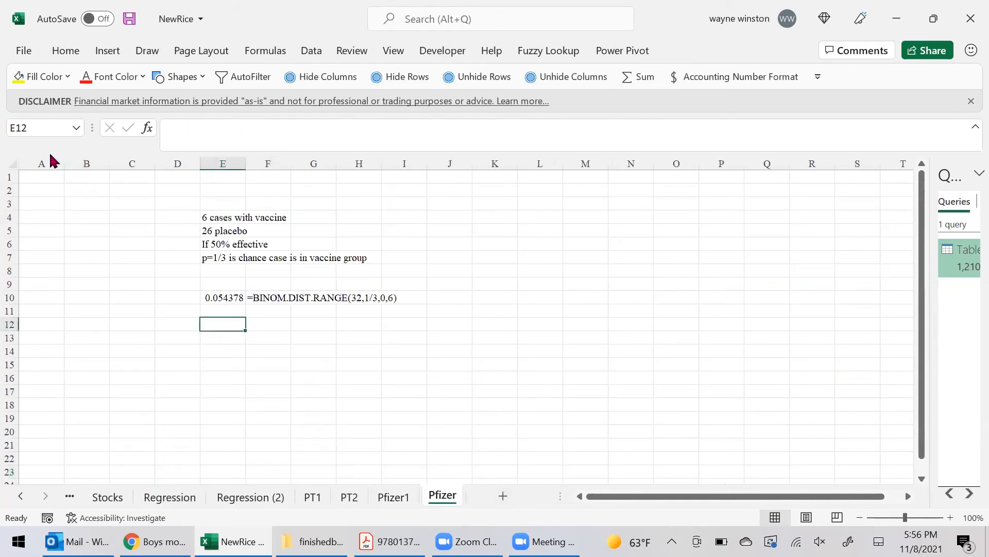
pyautogui.click(12, 164)
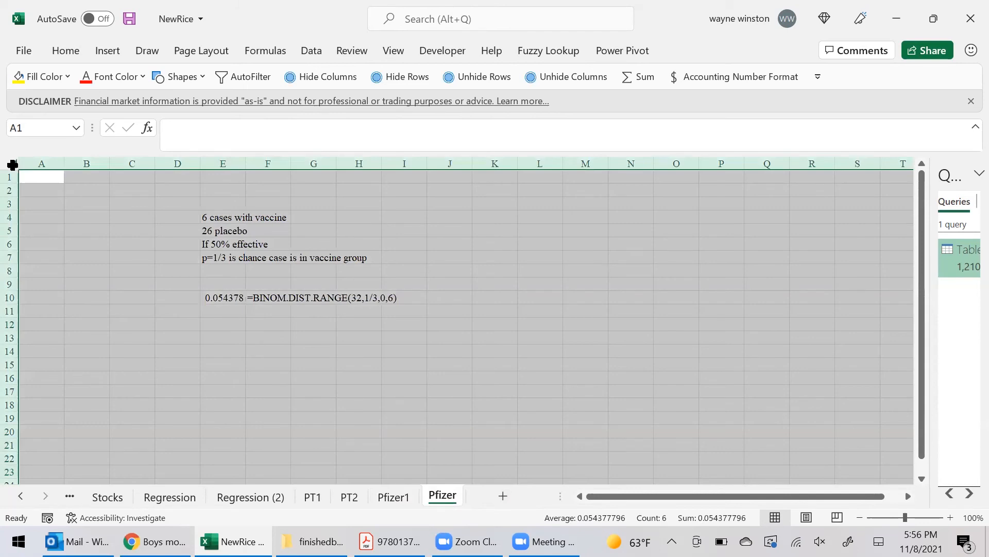
pyautogui.hotkey('ctrl', 'b')
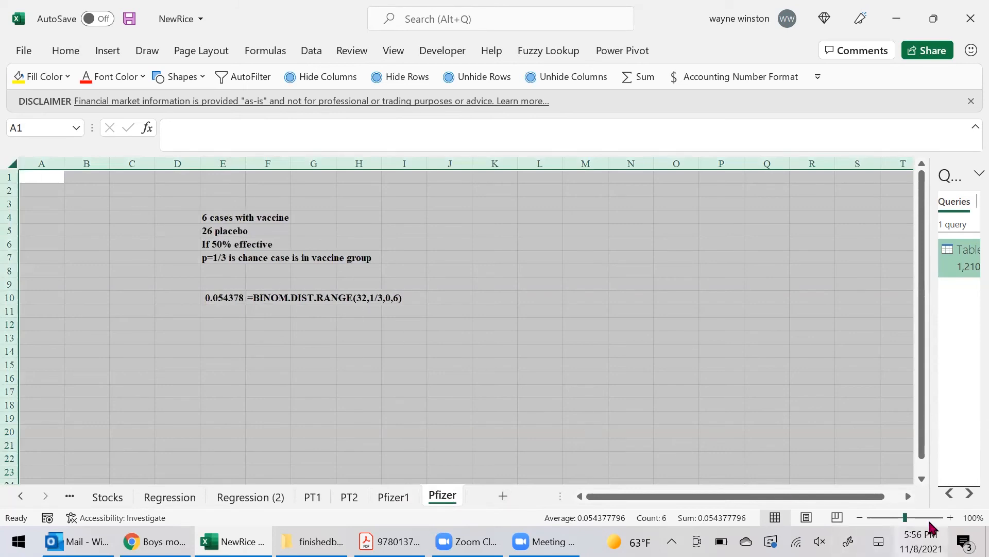
pyautogui.click(950, 518)
pyautogui.click(951, 518)
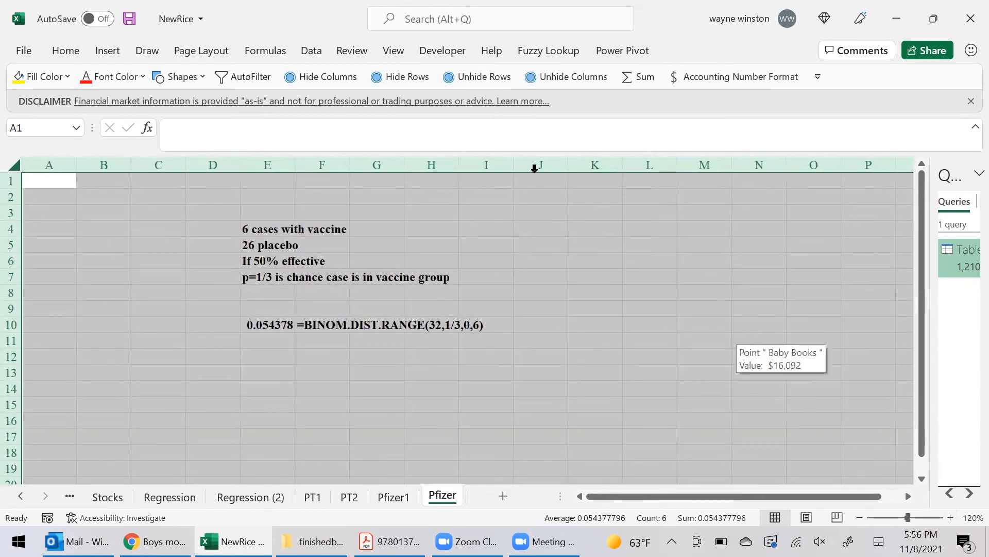
# Enter the label "STAT NEWS" in cell J3.
pyautogui.click(540, 217)
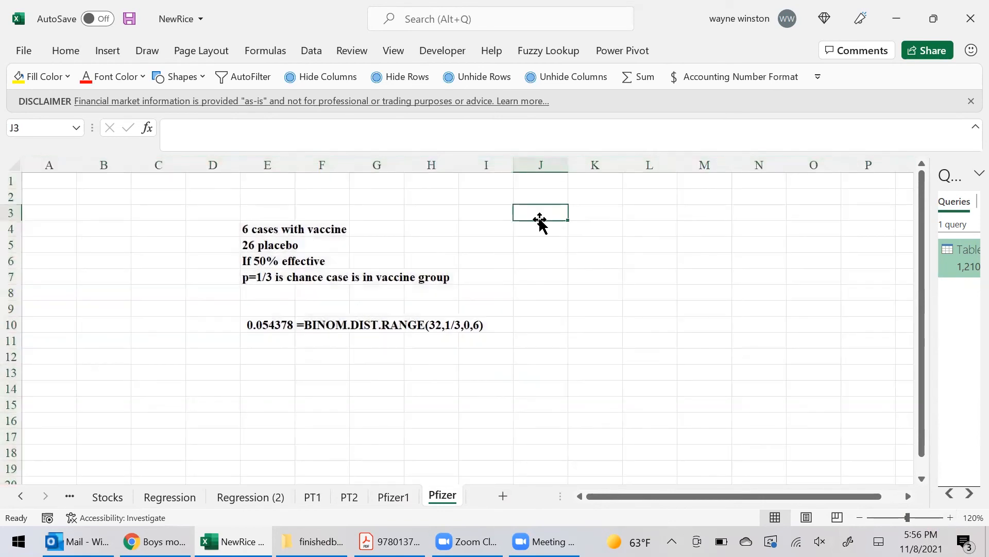
pyautogui.write('STAT ')
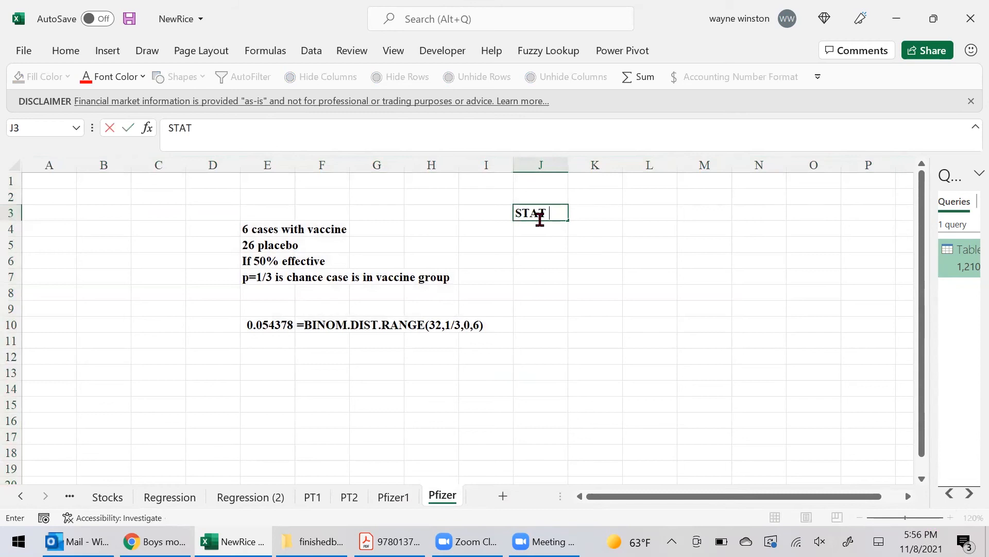
pyautogui.write('NEWS')
pyautogui.press('Return')
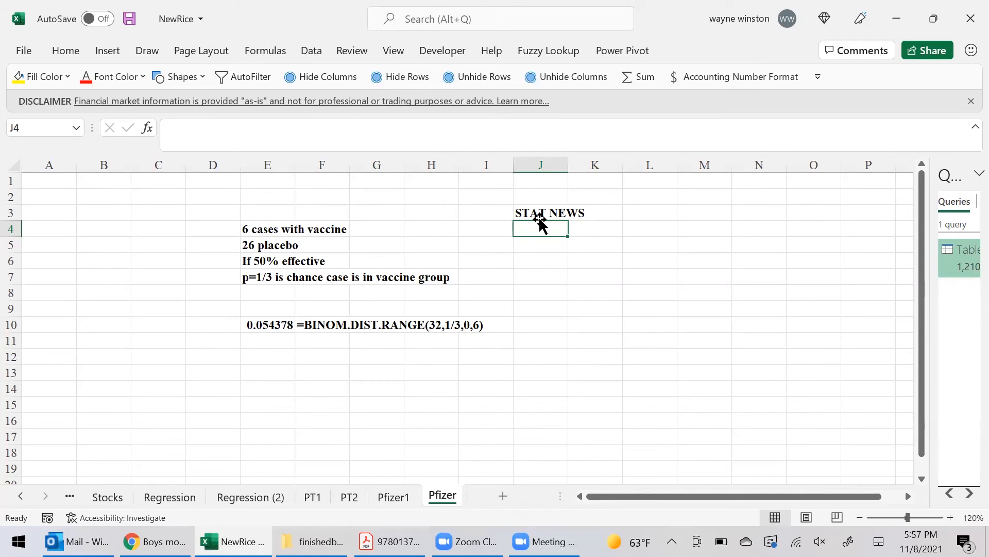
# Enter the note "Null prob covid case is vaccine group =1/3" in cell J6.
pyautogui.press('Down')
pyautogui.press('Down')
pyautogui.write('Null pr')
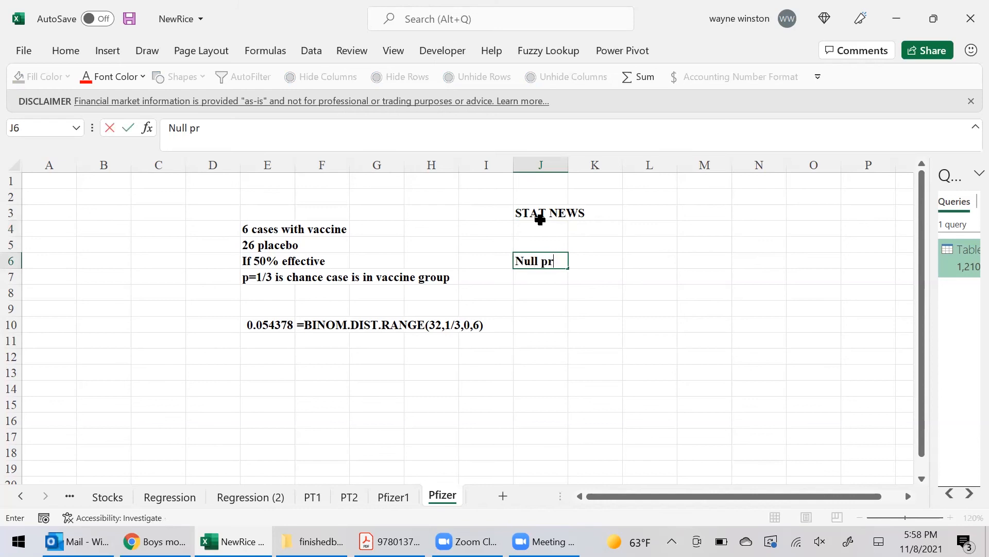
pyautogui.write('ob covid case ')
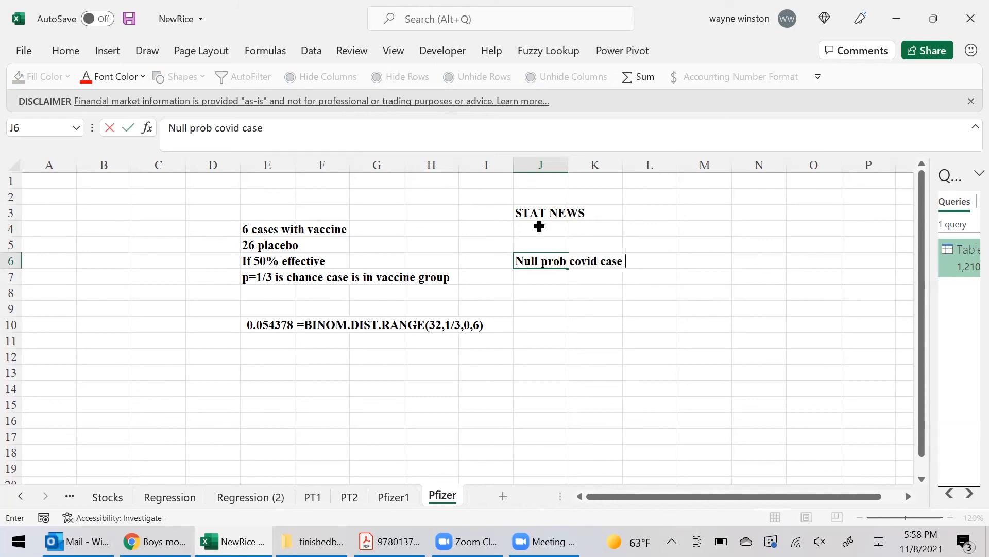
pyautogui.write('is vaccine grou')
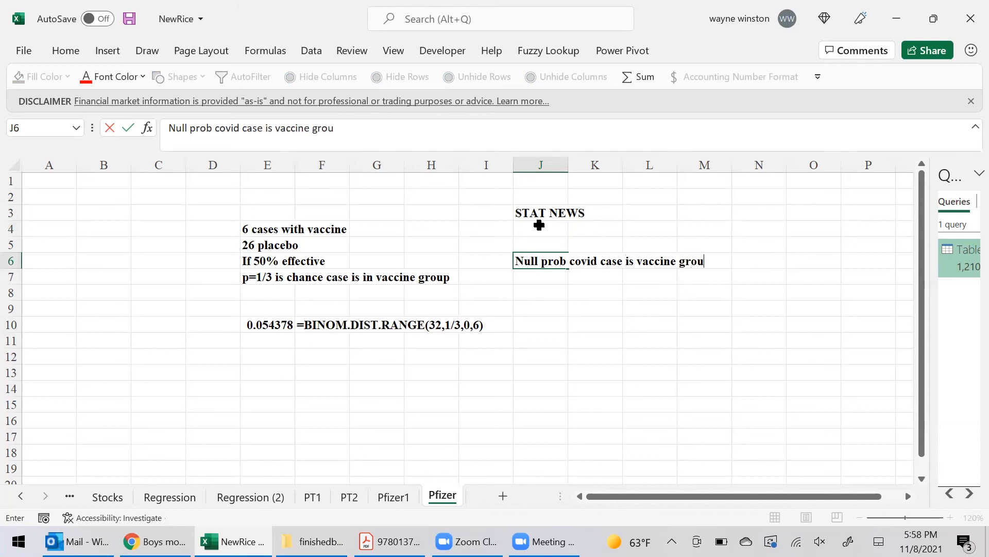
pyautogui.write('p =1/3')
pyautogui.press('Return')
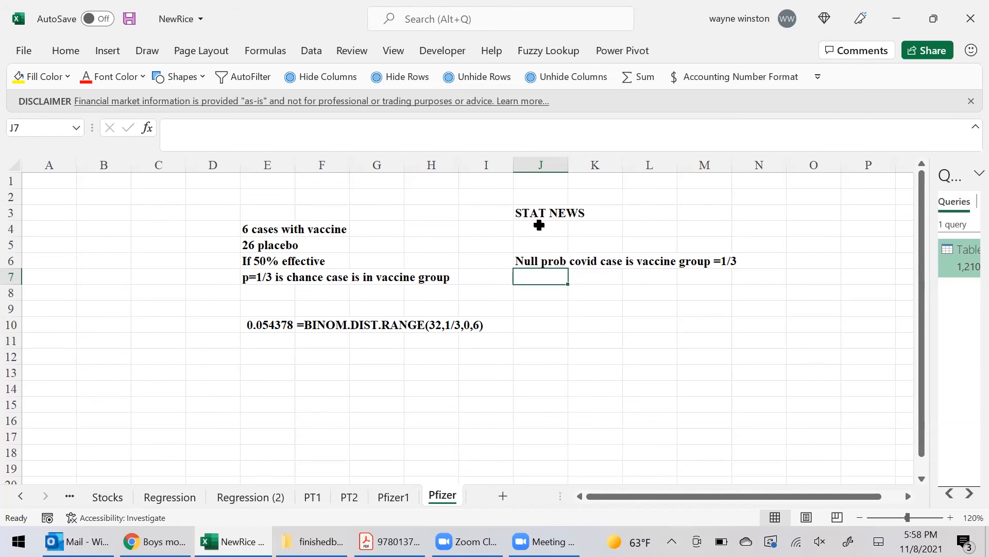
# Calculate the probability of 0 to 6 vaccine-group cases in G12 with =BINOM.DIST.RANGE(32,1/3,0,6).
pyautogui.press('Down')
pyautogui.press('Down')
pyautogui.press('Down')
pyautogui.press('Down')
pyautogui.press('Left')
pyautogui.press('Left')
pyautogui.press('Left')
pyautogui.press('Down')
pyautogui.write('=bin')
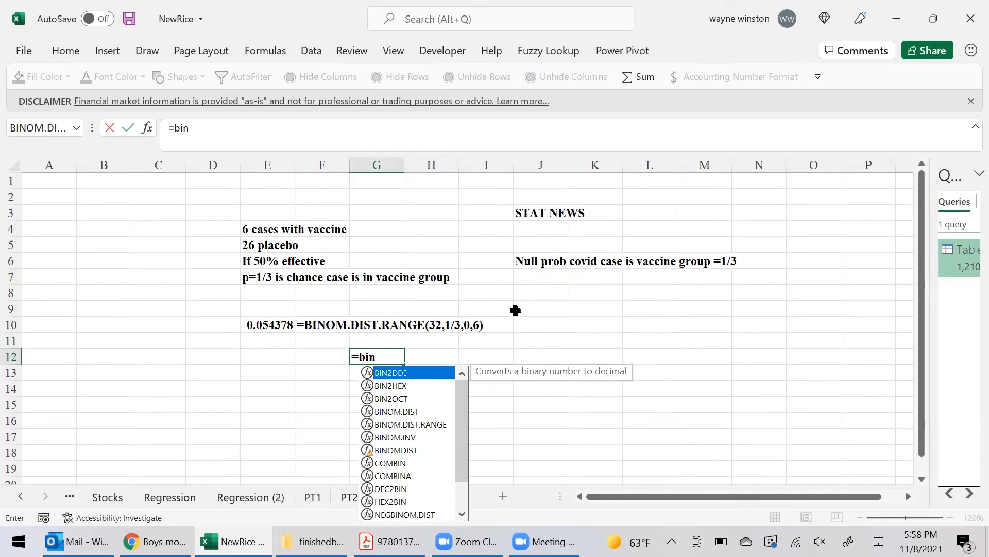
pyautogui.doubleClick(437, 425)
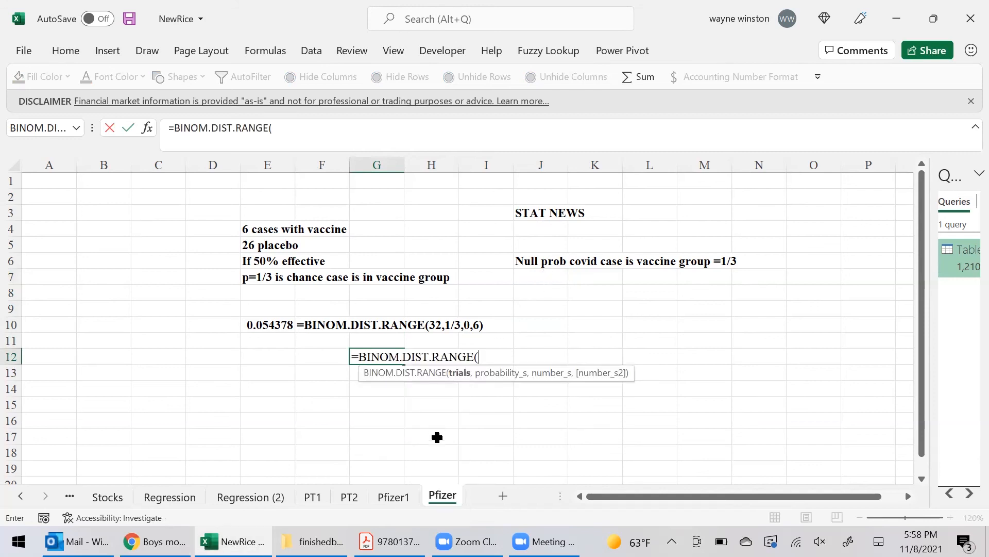
pyautogui.write('32,')
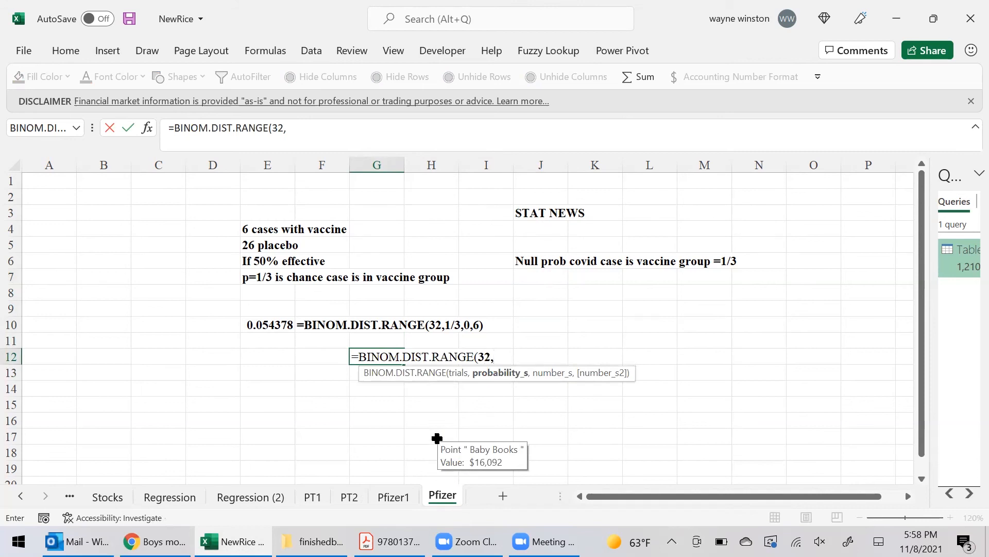
pyautogui.write('1/3')
pyautogui.write(',')
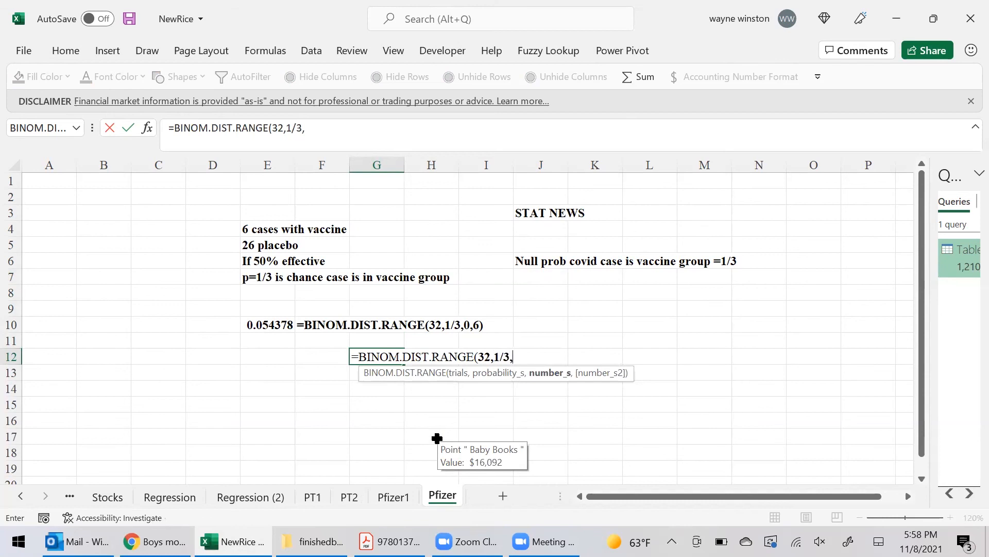
pyautogui.write('0,0')
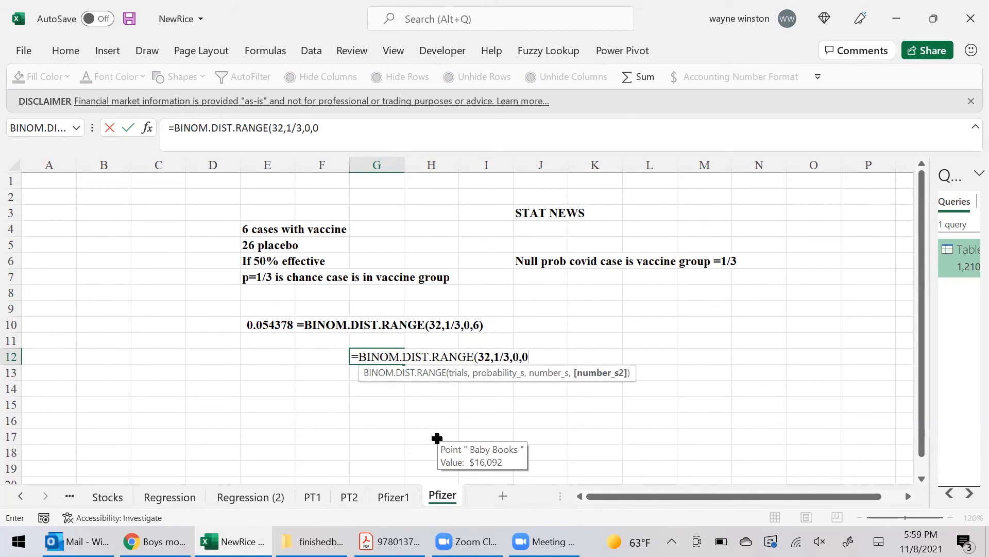
pyautogui.press('BackSpace')
pyautogui.write('6)')
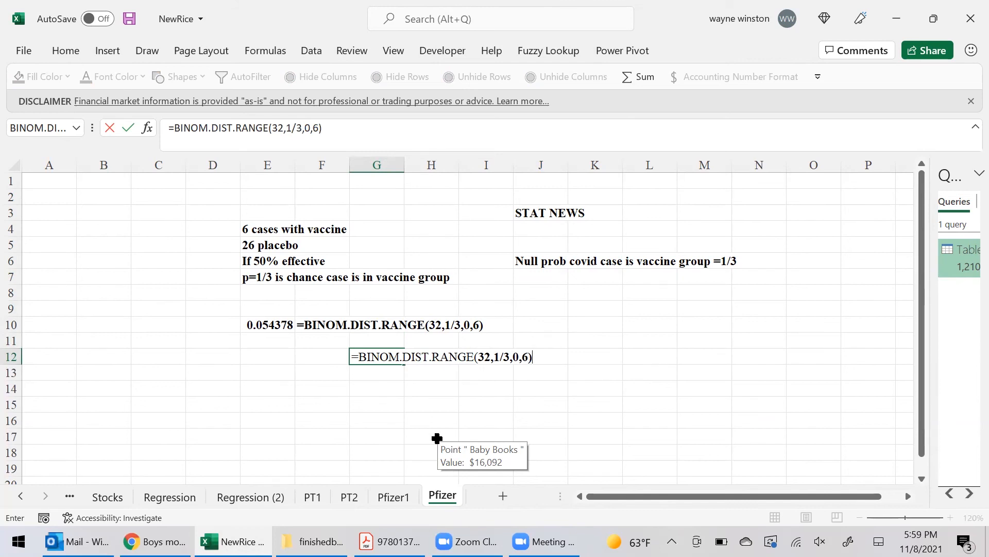
pyautogui.press('Return')
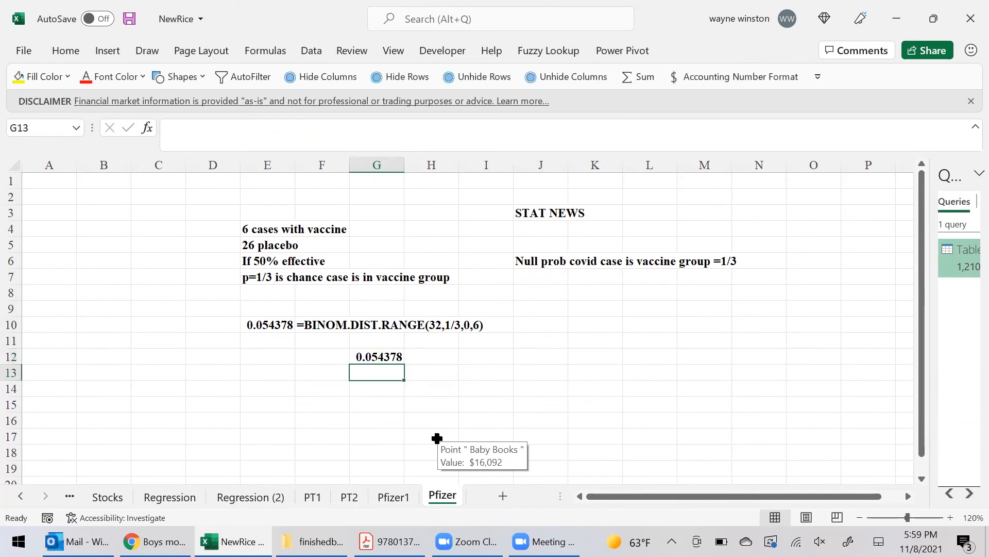
# Show the formula of G12 as text in H12 with =FORMULATEXT(G12).
pyautogui.press('Up')
pyautogui.press('Right')
pyautogui.write('=form')
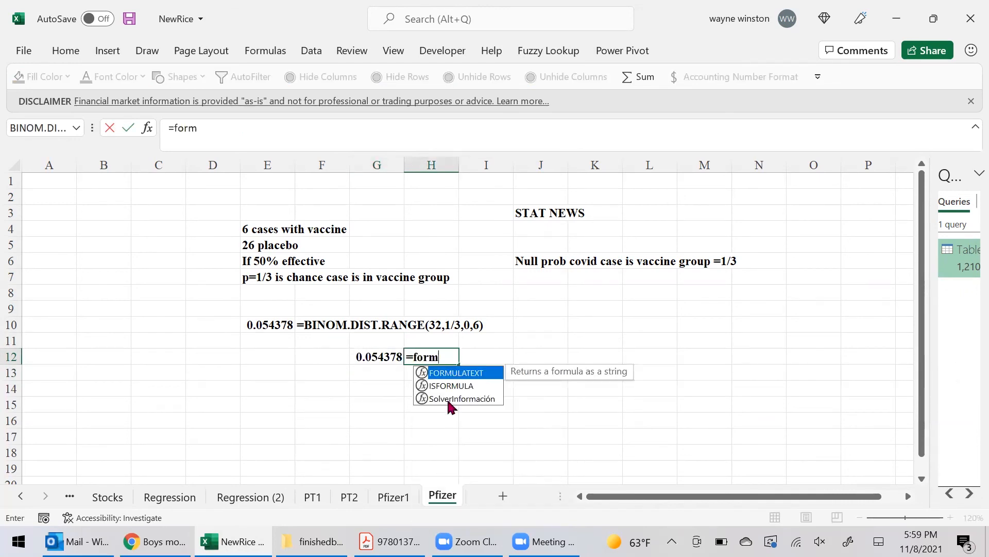
pyautogui.doubleClick(453, 374)
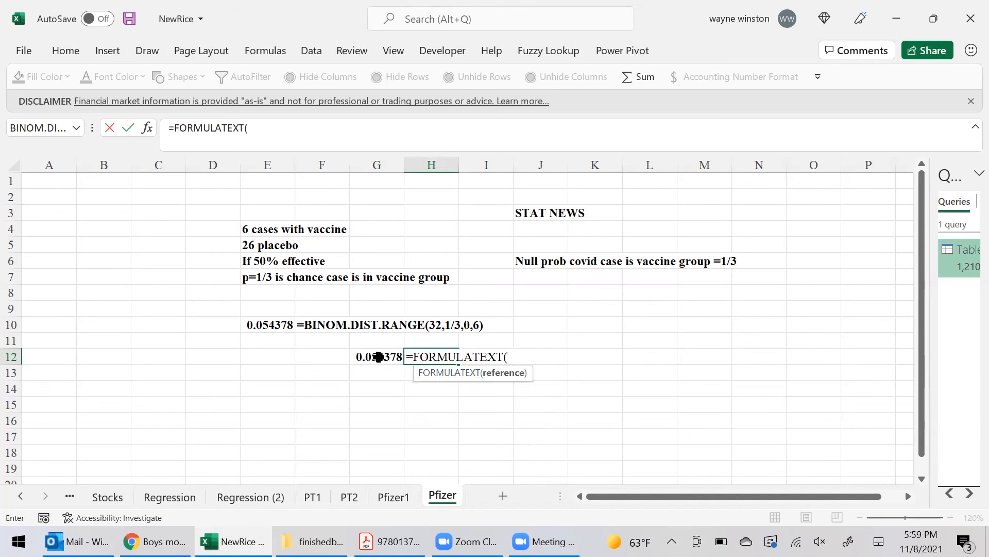
pyautogui.click(382, 356)
pyautogui.write(')')
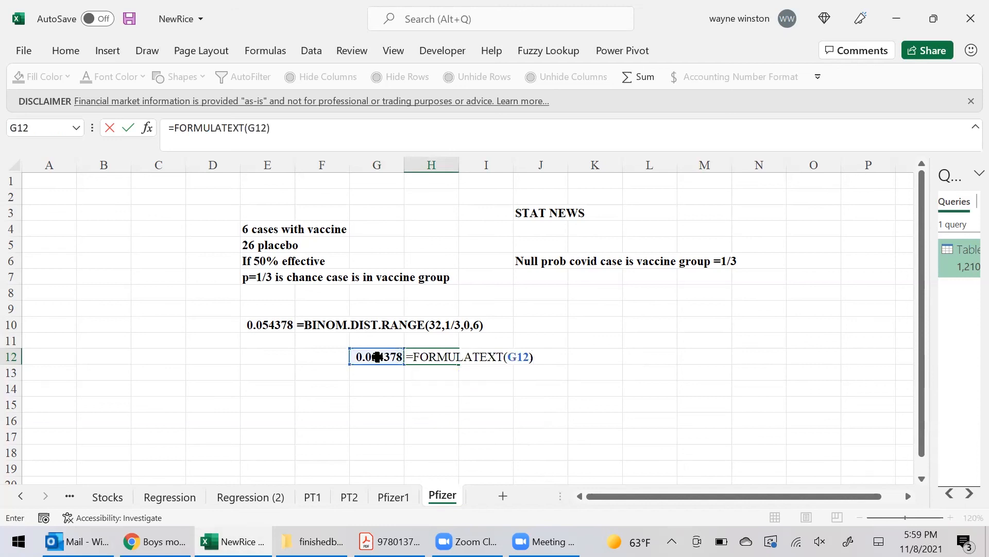
pyautogui.press('Return')
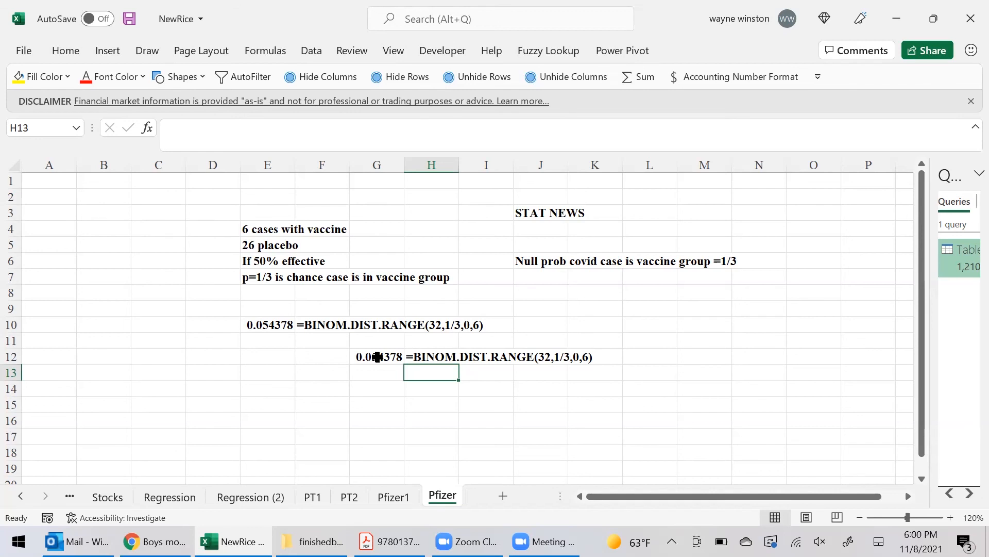
# Enter the column headings Price, Units and Revenue in cells F15 to H15.
pyautogui.press('Down')
pyautogui.press('Down')
pyautogui.press('Left')
pyautogui.press('Left')
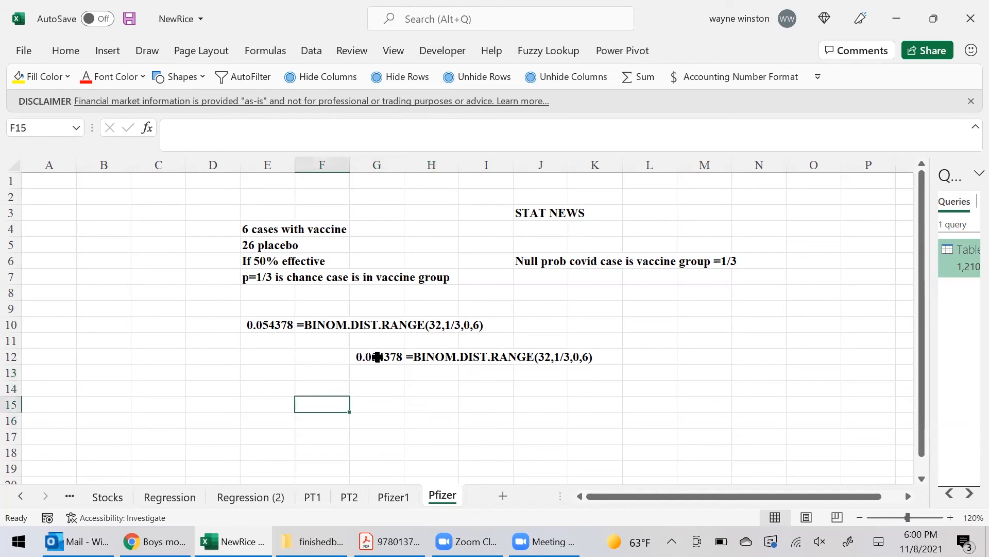
pyautogui.write('Price')
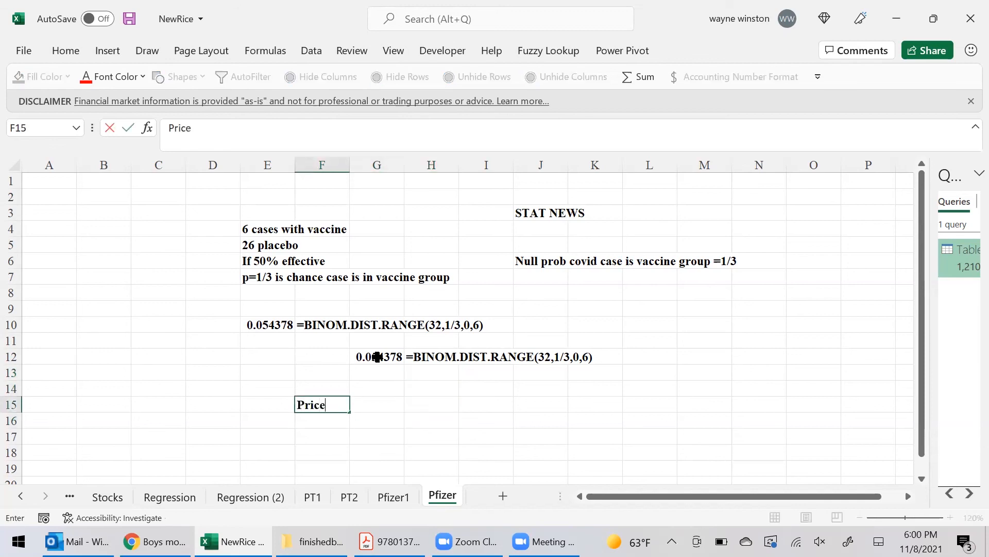
pyautogui.press('Right')
pyautogui.write('Units')
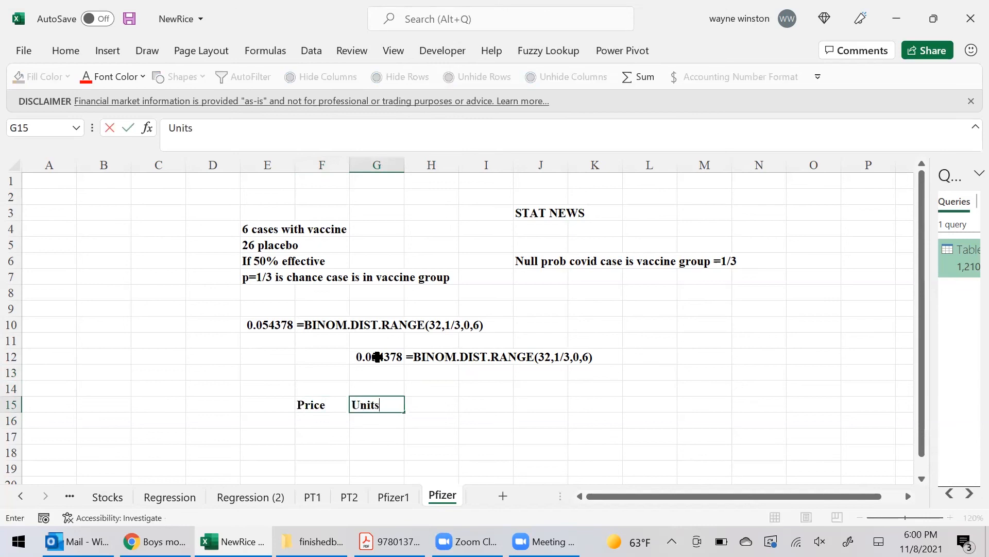
pyautogui.press('Right')
pyautogui.write('Revenue')
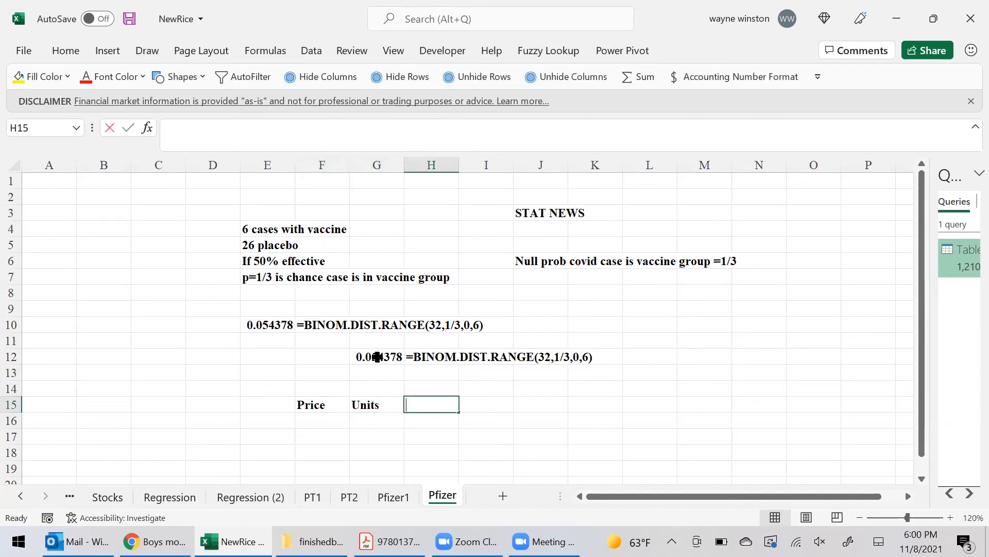
pyautogui.press('Return')
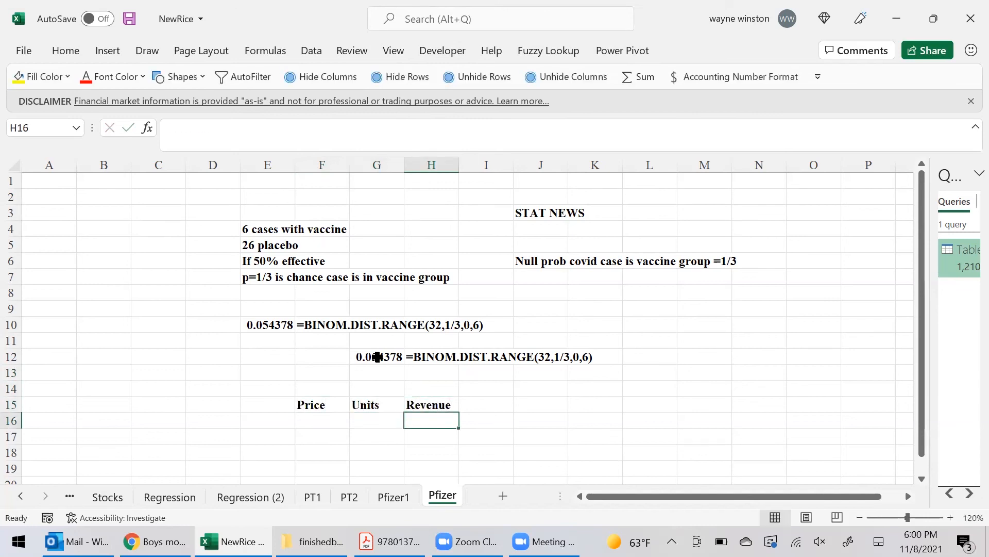
# Fill in two data rows under Price and Units: 5 and 6 in row 16, 6 and 7 in row 17.
pyautogui.press('Left')
pyautogui.press('Left')
pyautogui.write('5')
pyautogui.press('Tab')
pyautogui.write('6')
pyautogui.press('Return')
pyautogui.write('6')
pyautogui.press('Tab')
pyautogui.write('7')
pyautogui.press('Tab')
# Calculate Revenue in H16 with =F16*G16 and copy the formula down to H17.
pyautogui.press('Up')
pyautogui.write('=')
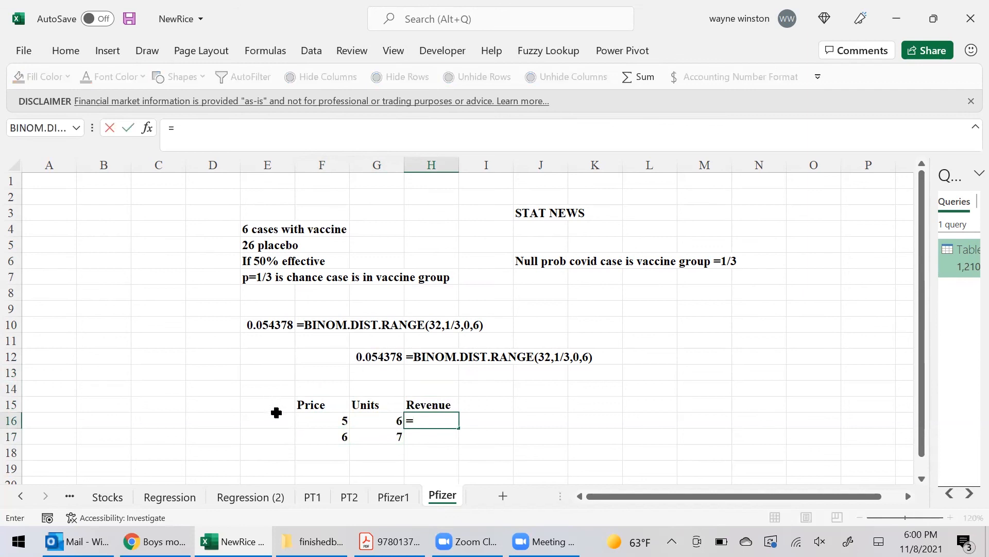
pyautogui.click(320, 423)
pyautogui.write('*')
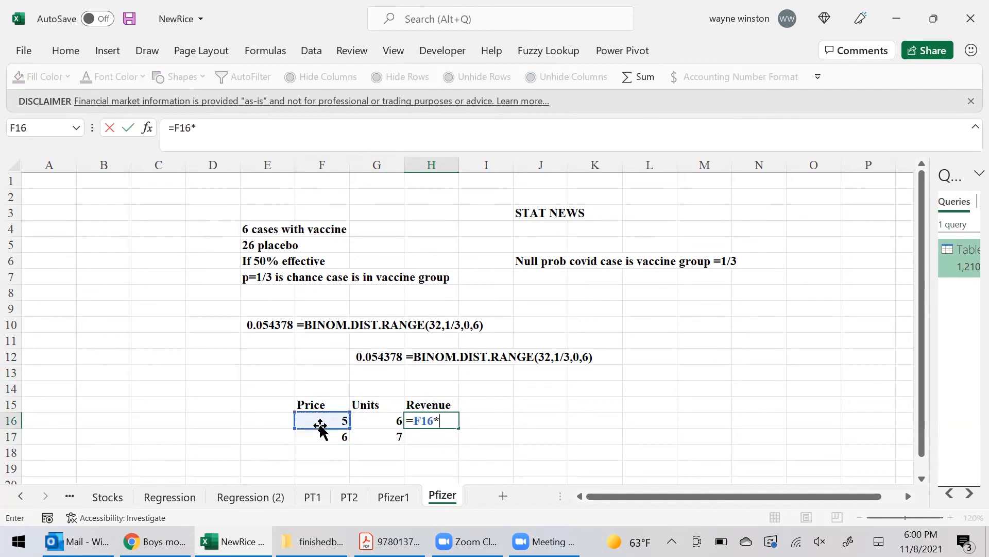
pyautogui.click(363, 422)
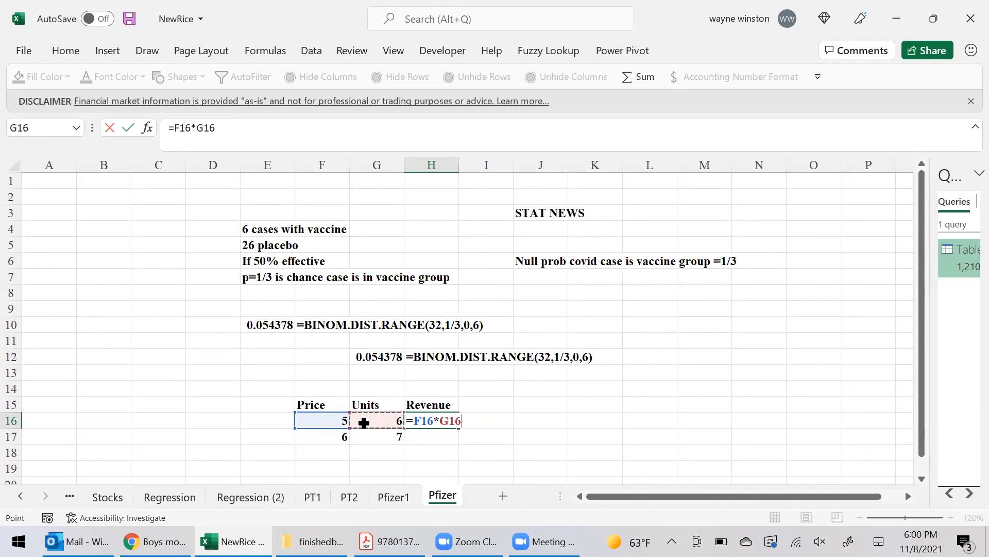
pyautogui.press('Return')
pyautogui.click(447, 422)
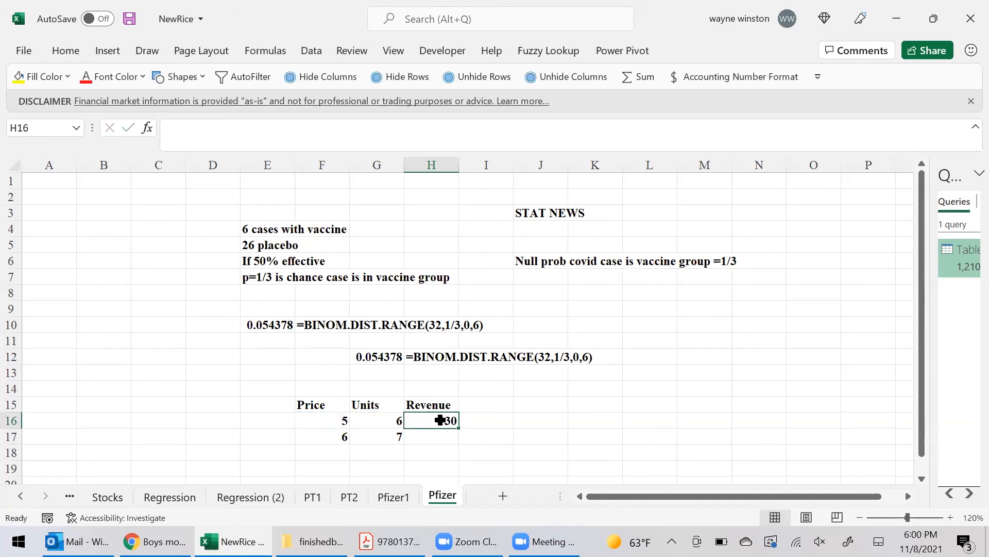
pyautogui.moveTo(461, 429); pyautogui.dragTo(451, 442)
# Convert the range F15:H17 to a table with headers and select cell F18 just below it.
pyautogui.moveTo(307, 406); pyautogui.dragTo(459, 438)
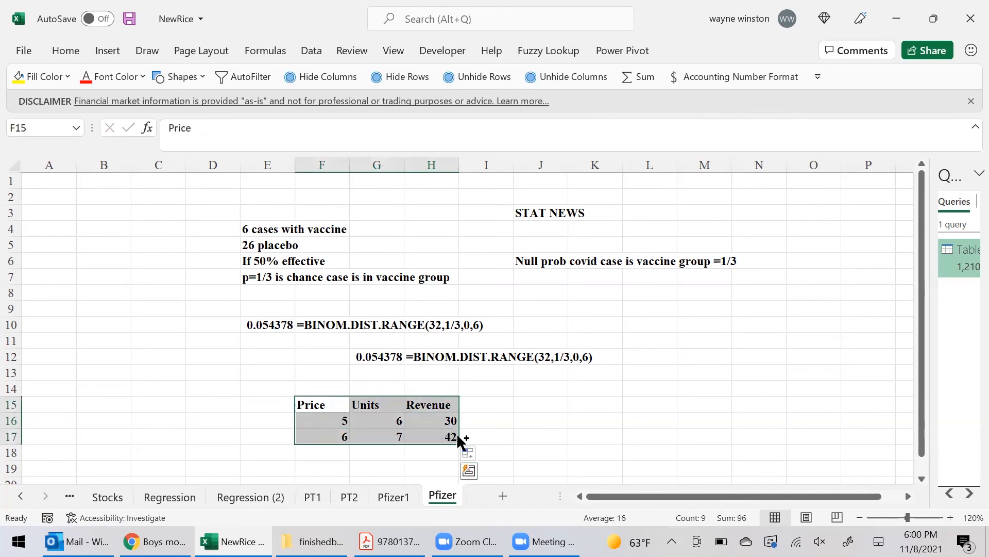
pyautogui.hotkey('ctrl', 't')
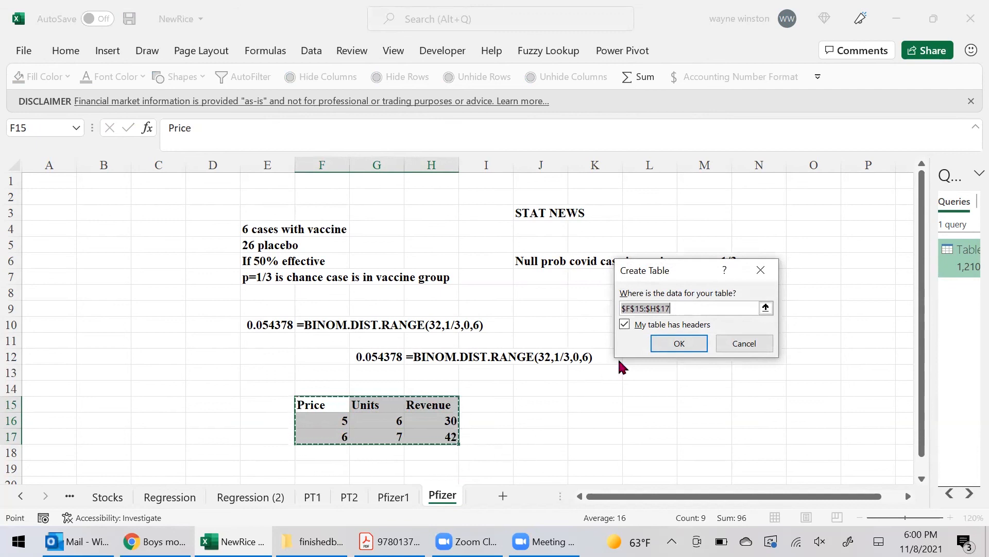
pyautogui.click(680, 343)
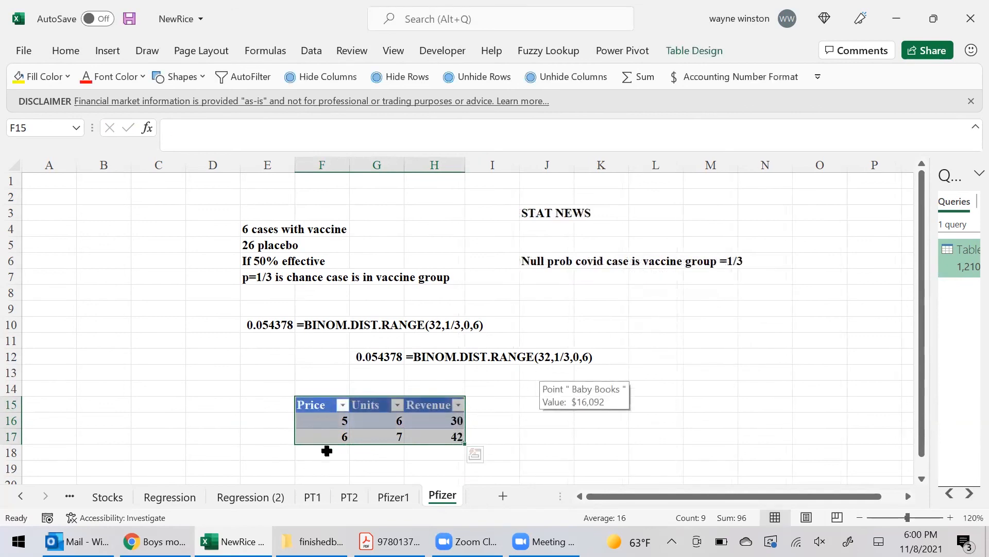
pyautogui.click(328, 453)
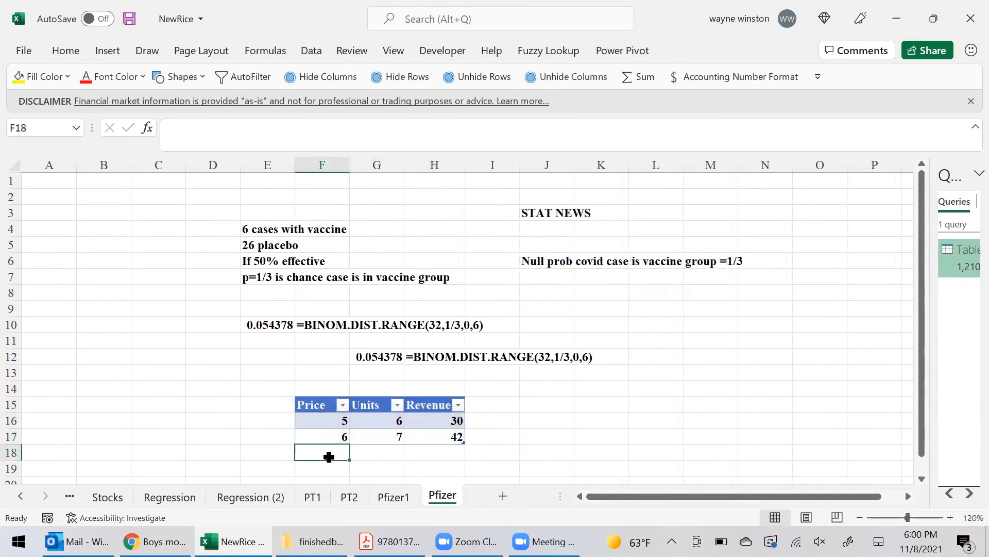
# Add a third data row directly below the table in row 18, with Price 7 and Units 8.
pyautogui.write('7')
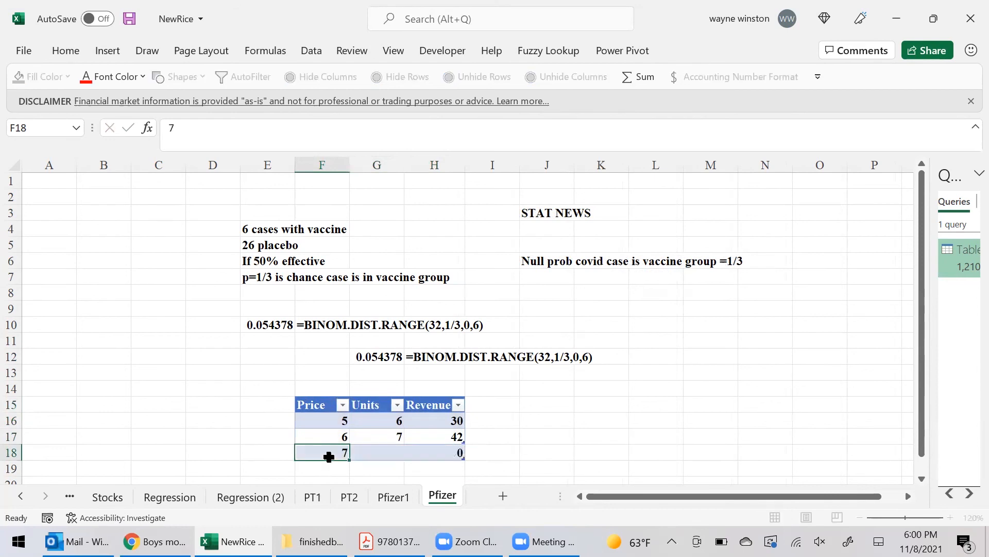
pyautogui.press('Tab')
pyautogui.write('8')
pyautogui.press('Tab')
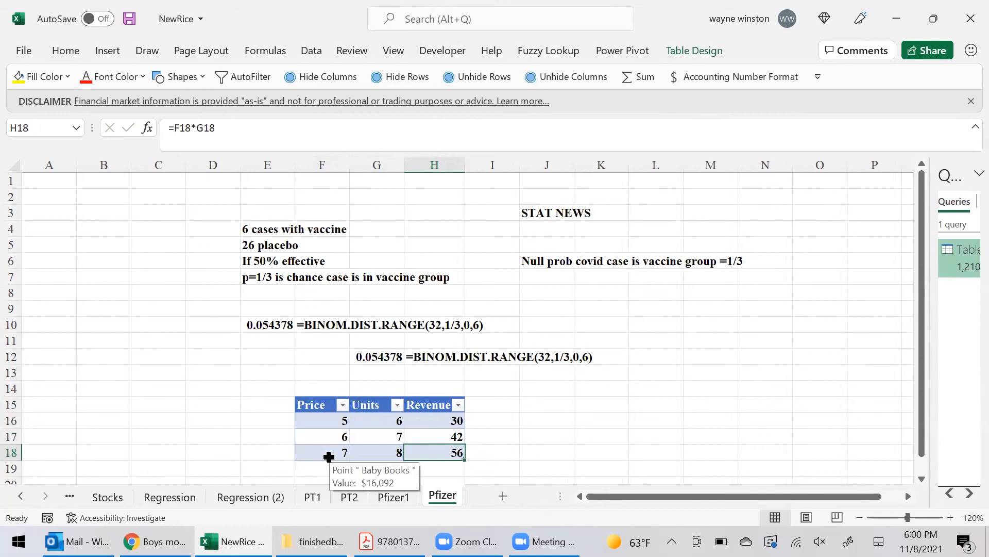
# Total the table's Revenue column, H16 to H18, in cell K16 with a SUM formula.
pyautogui.press('Right')
pyautogui.press('Right')
pyautogui.press('Right')
pyautogui.press('Up')
pyautogui.press('Up')
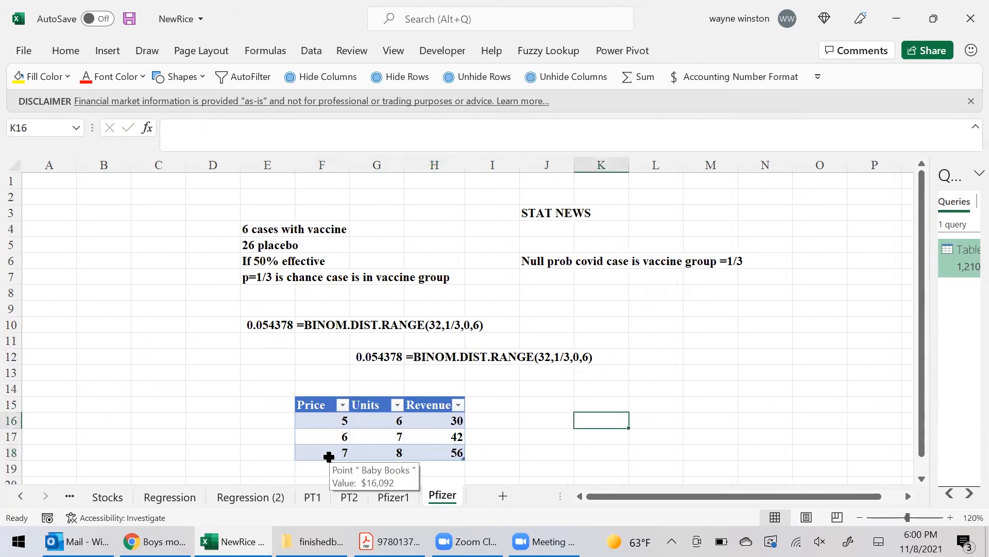
pyautogui.write('=sum(')
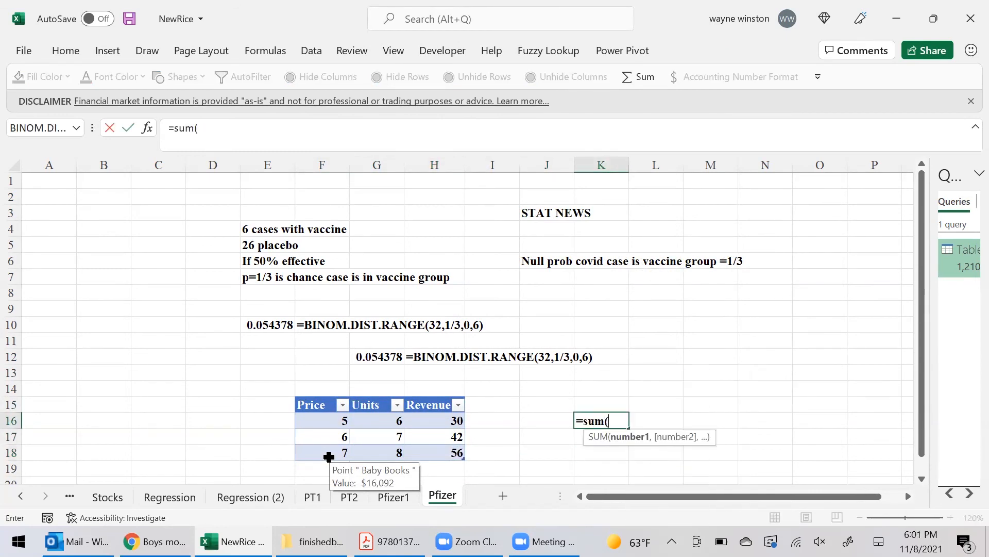
pyautogui.moveTo(435, 421); pyautogui.dragTo(435, 453)
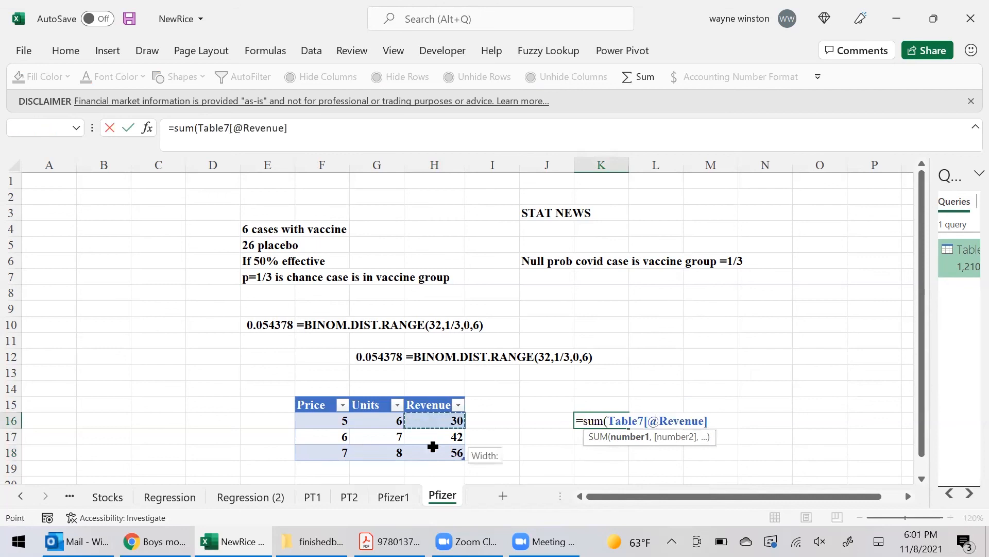
pyautogui.write(')')
pyautogui.press('Return')
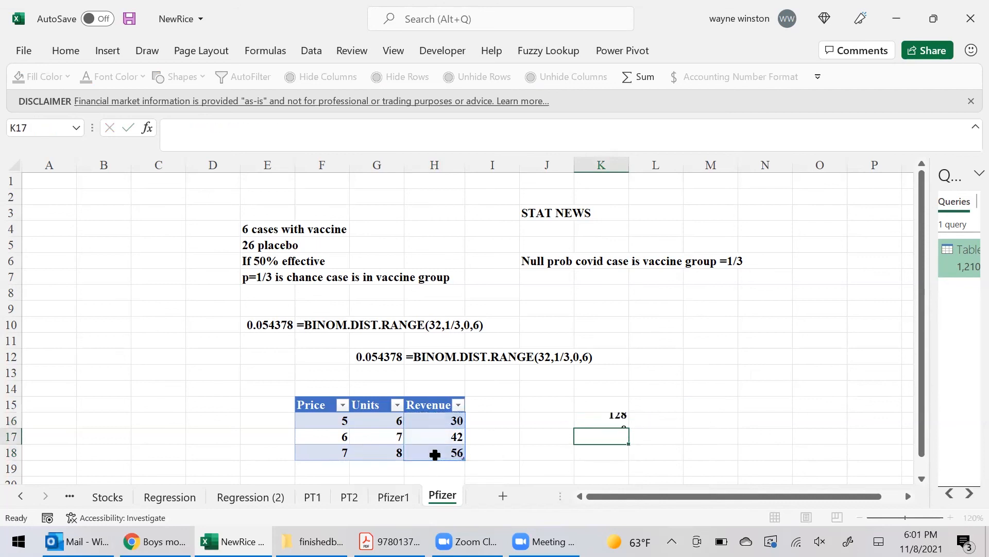
# Add a fourth data row directly below the table in row 19, with Price 3 and Units 4.
pyautogui.press('Left')
pyautogui.press('Left')
pyautogui.press('Right')
pyautogui.press('Right')
pyautogui.press('Up')
pyautogui.press('Down')
pyautogui.press('Down')
pyautogui.press('Left')
pyautogui.press('Left')
pyautogui.press('Left')
pyautogui.press('Left')
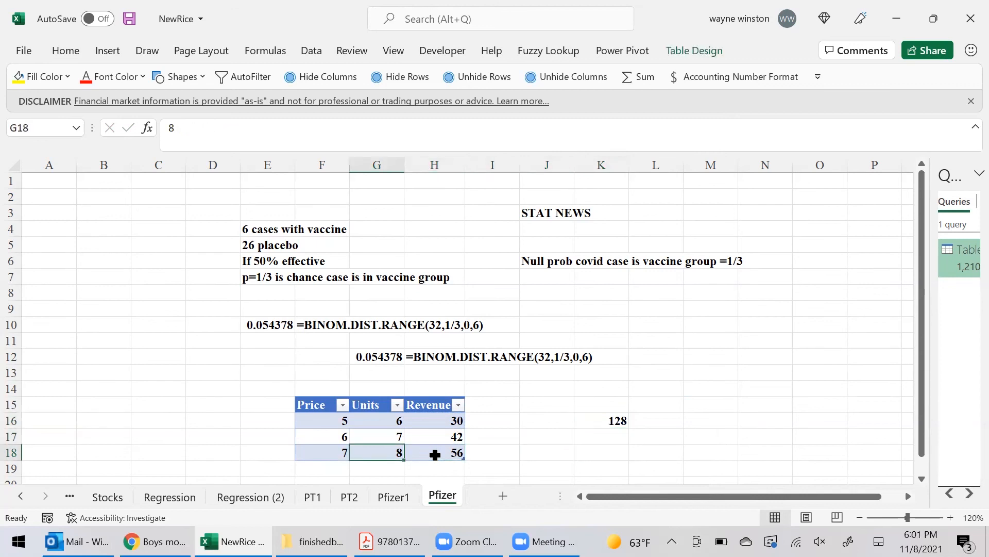
pyautogui.press('Down')
pyautogui.press('Left')
pyautogui.write('3')
pyautogui.press('Tab')
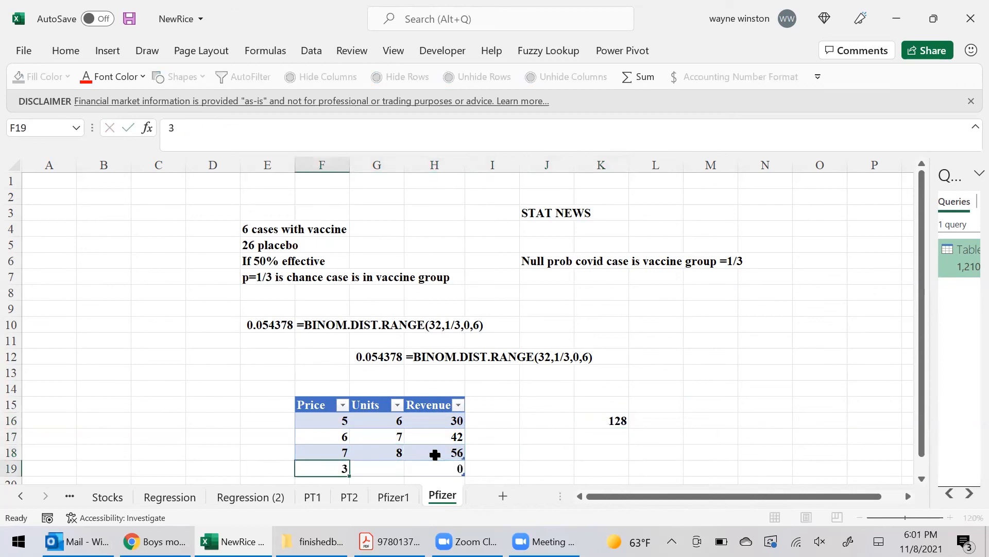
pyautogui.write('4')
pyautogui.press('Tab')
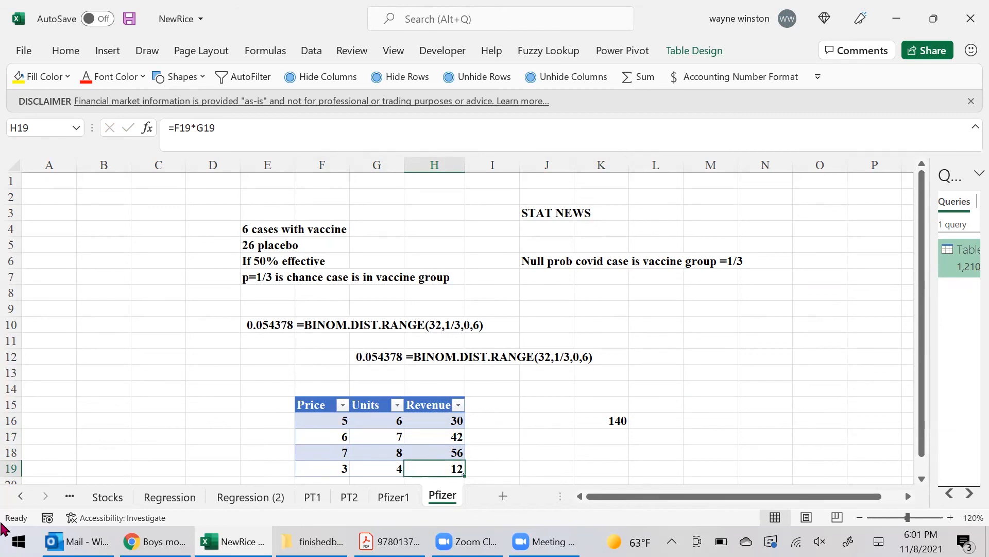
# Go back to the first worksheet, Contact Info, and select cell B2 to show the contact details and books.
pyautogui.click(21, 497)
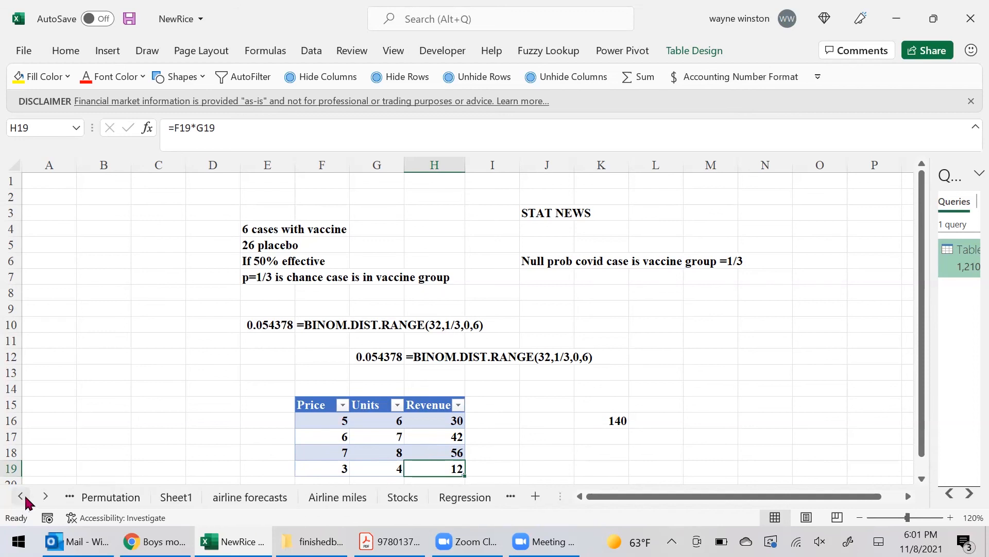
pyautogui.click(29, 495)
pyautogui.click(28, 496)
pyautogui.click(29, 496)
pyautogui.click(29, 496)
pyautogui.click(29, 495)
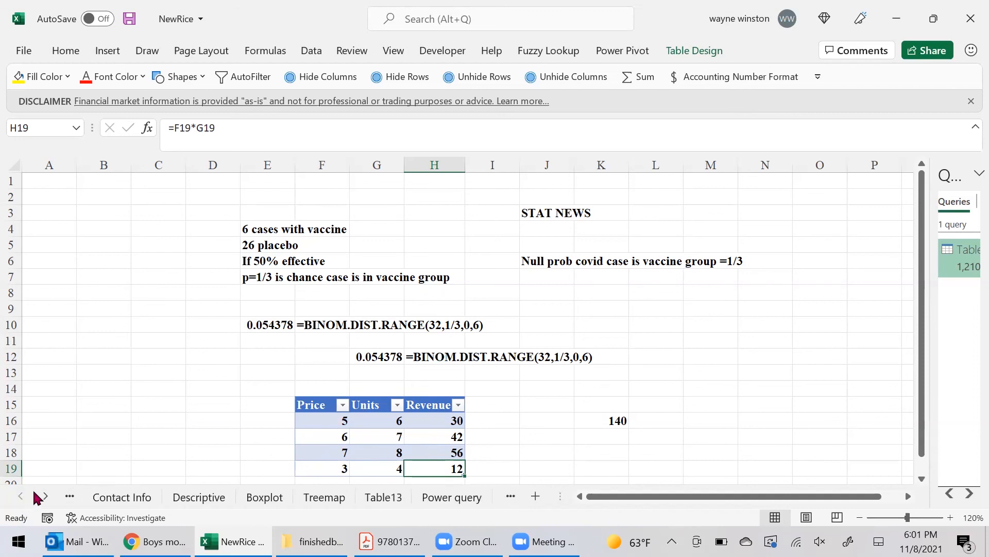
pyautogui.click(128, 498)
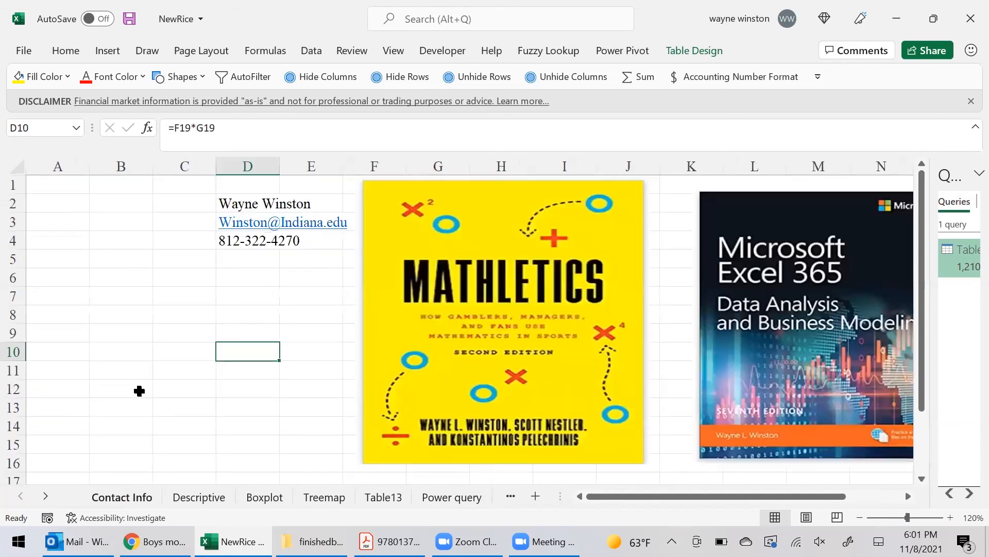
pyautogui.click(114, 198)
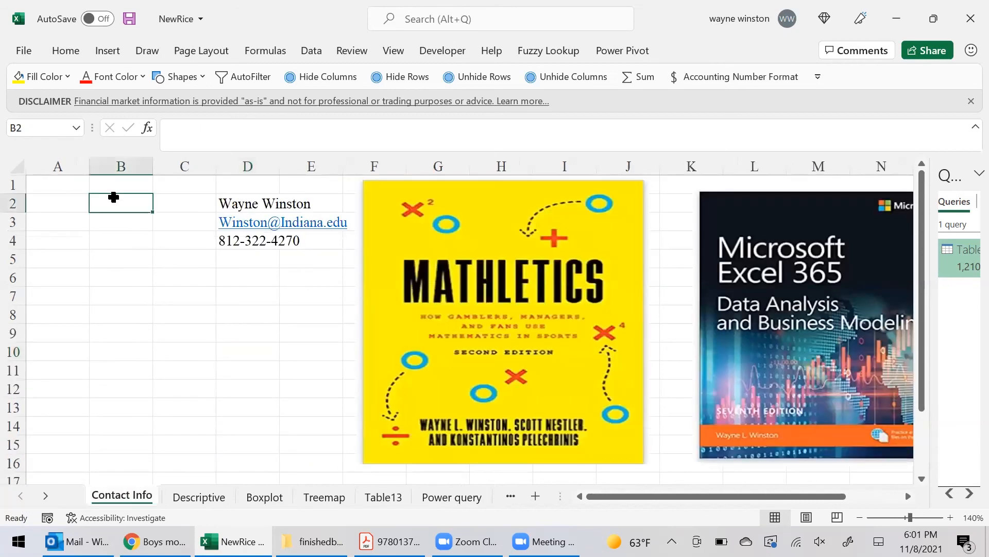